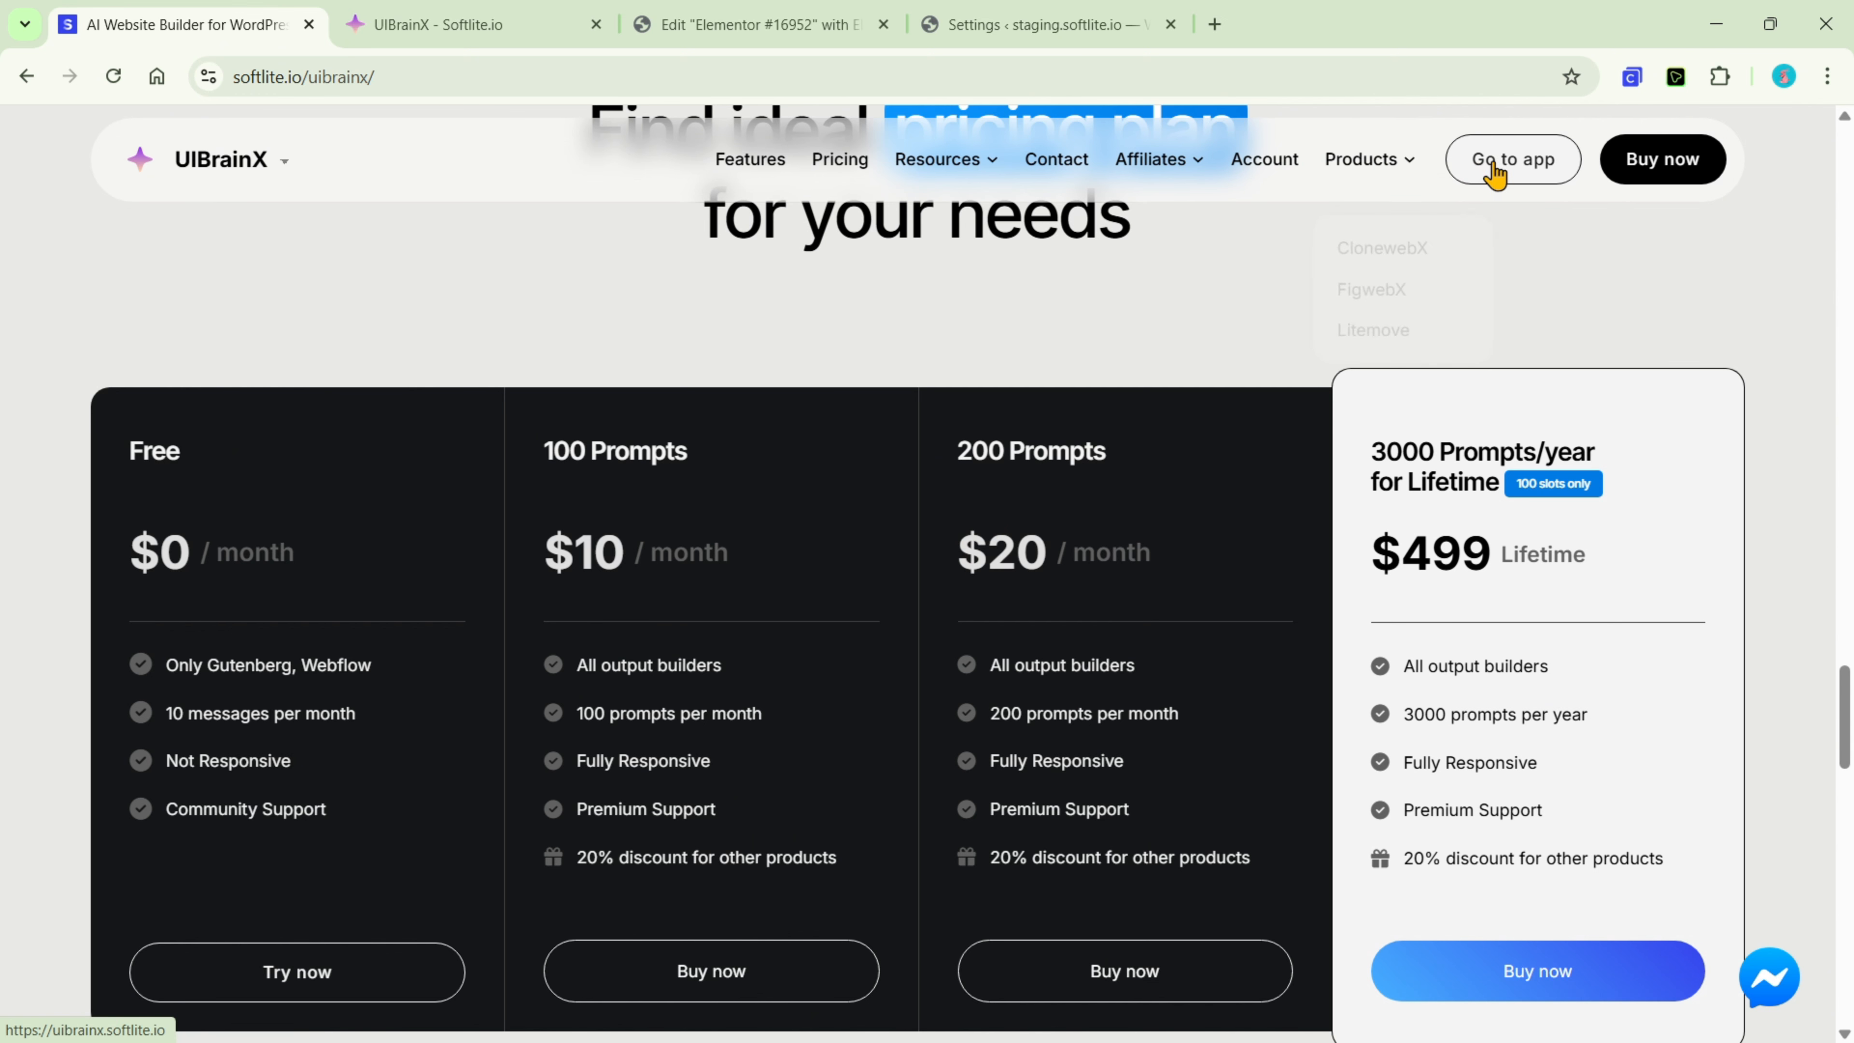
Open the UIBrainX app from its product website and close the duplicate app tab
left_click(1506, 167)
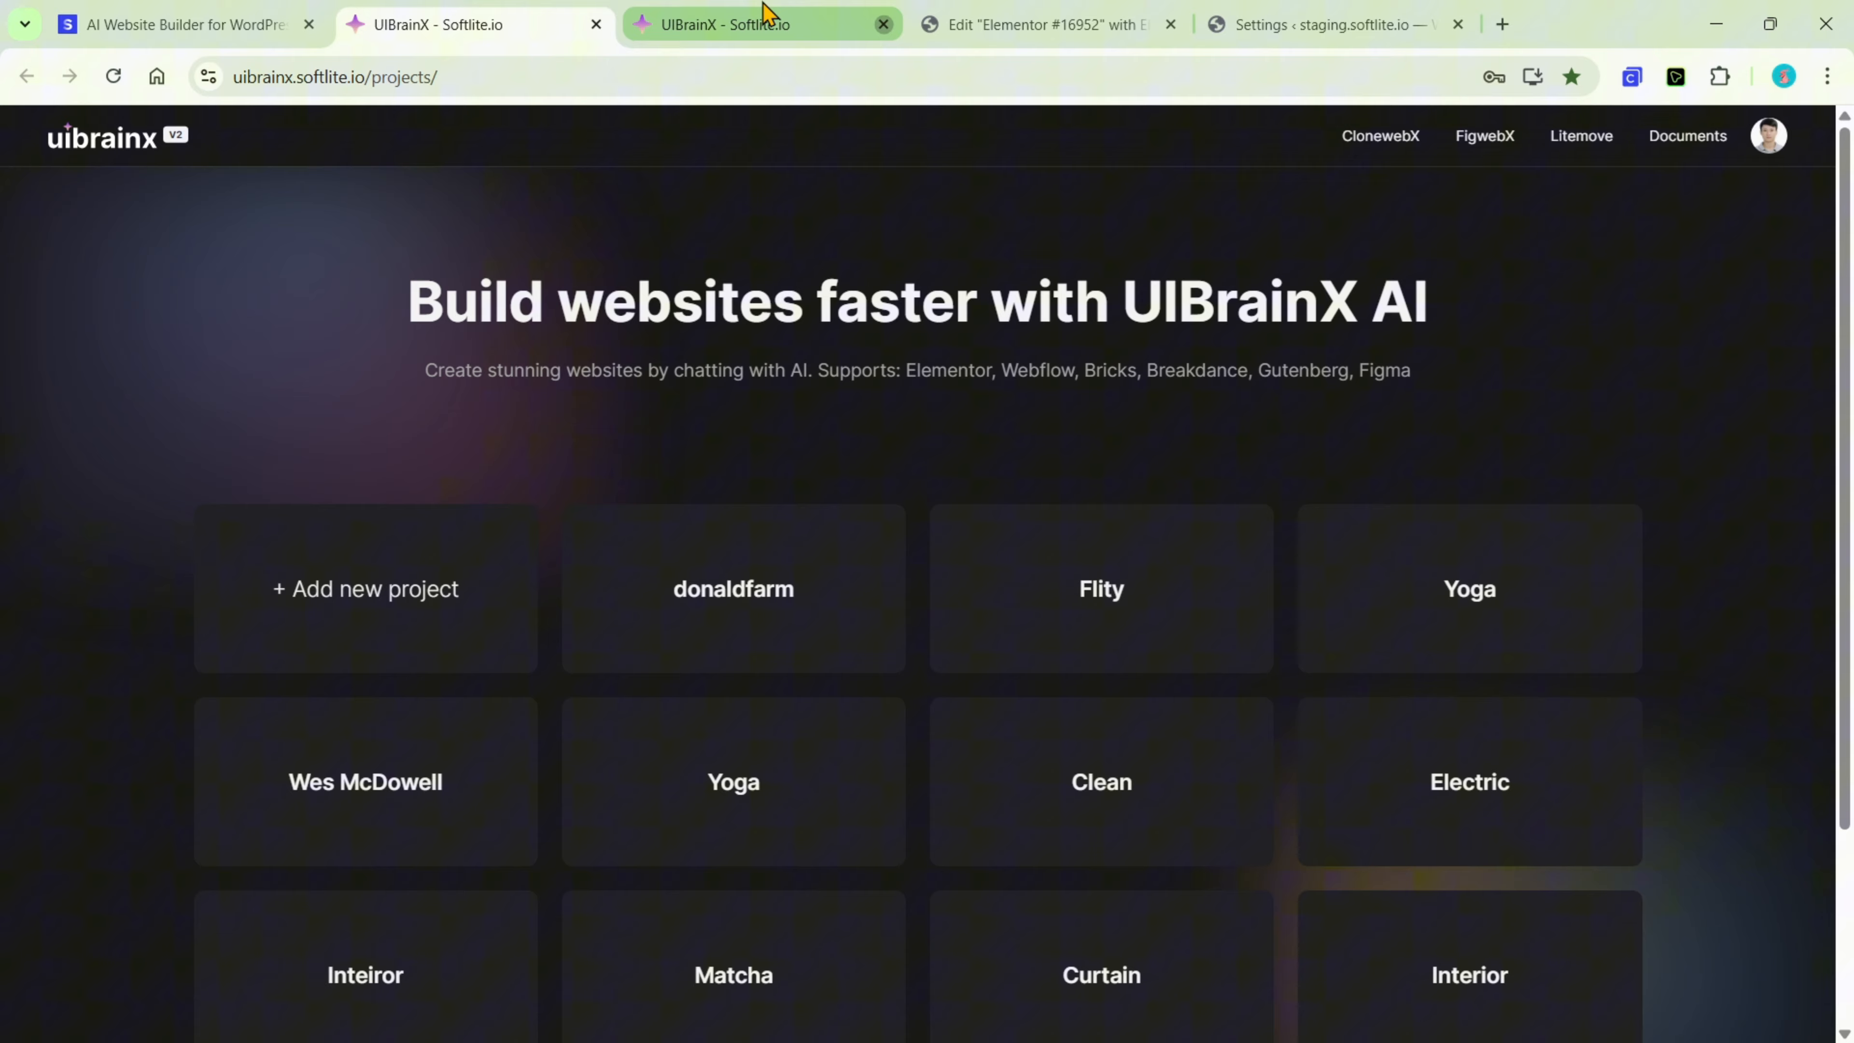
middle_click(763, 10)
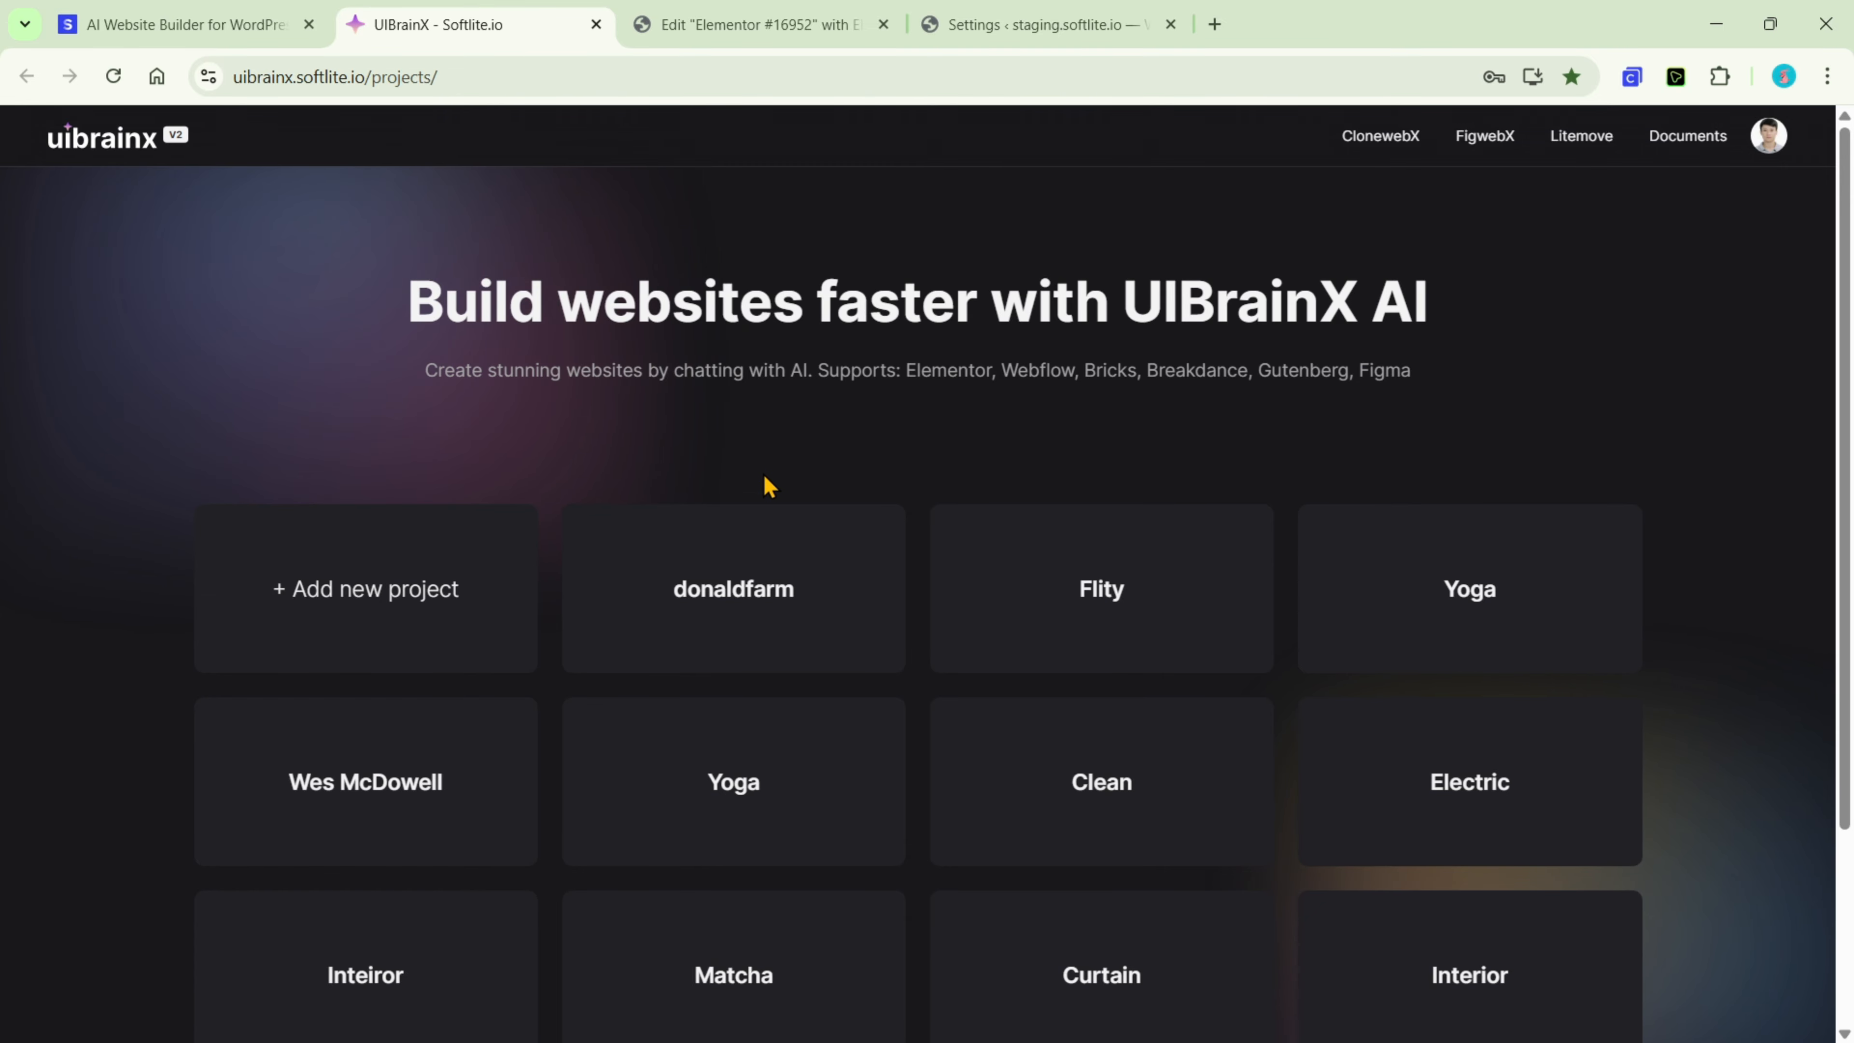
left_click(479, 588)
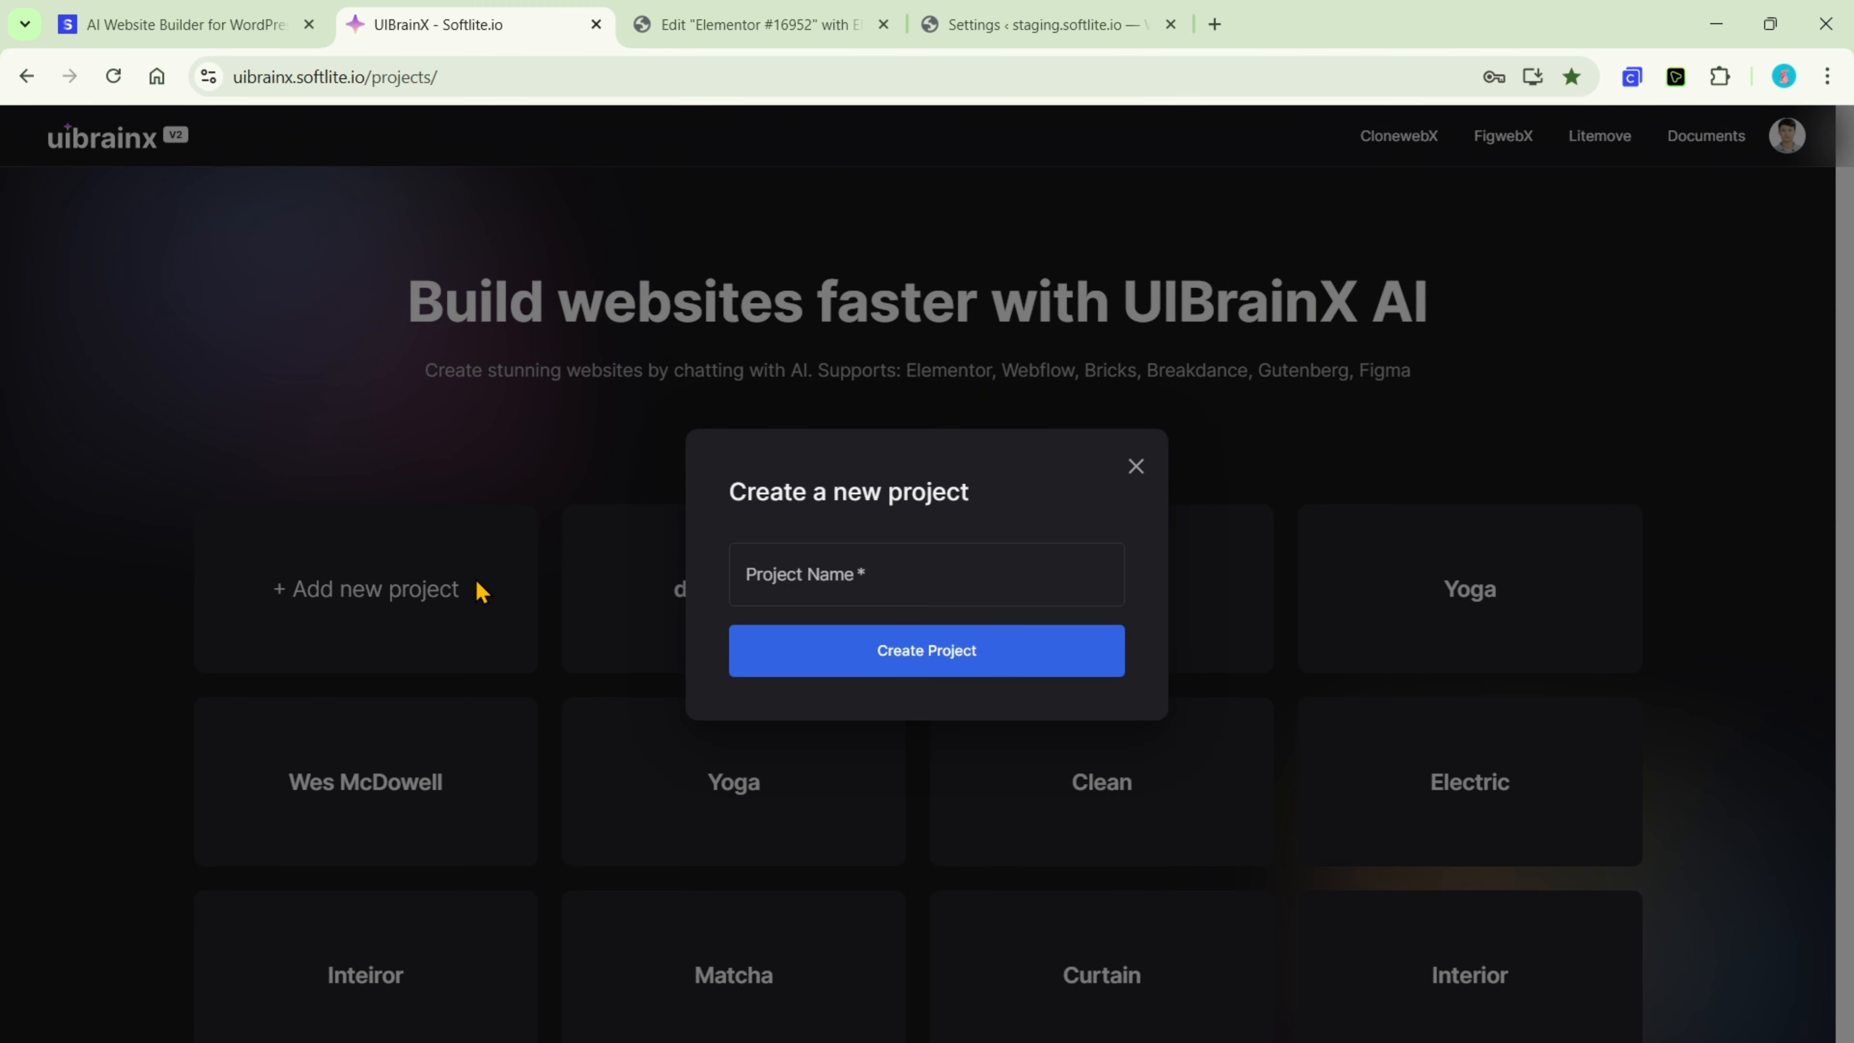
left_click(816, 584)
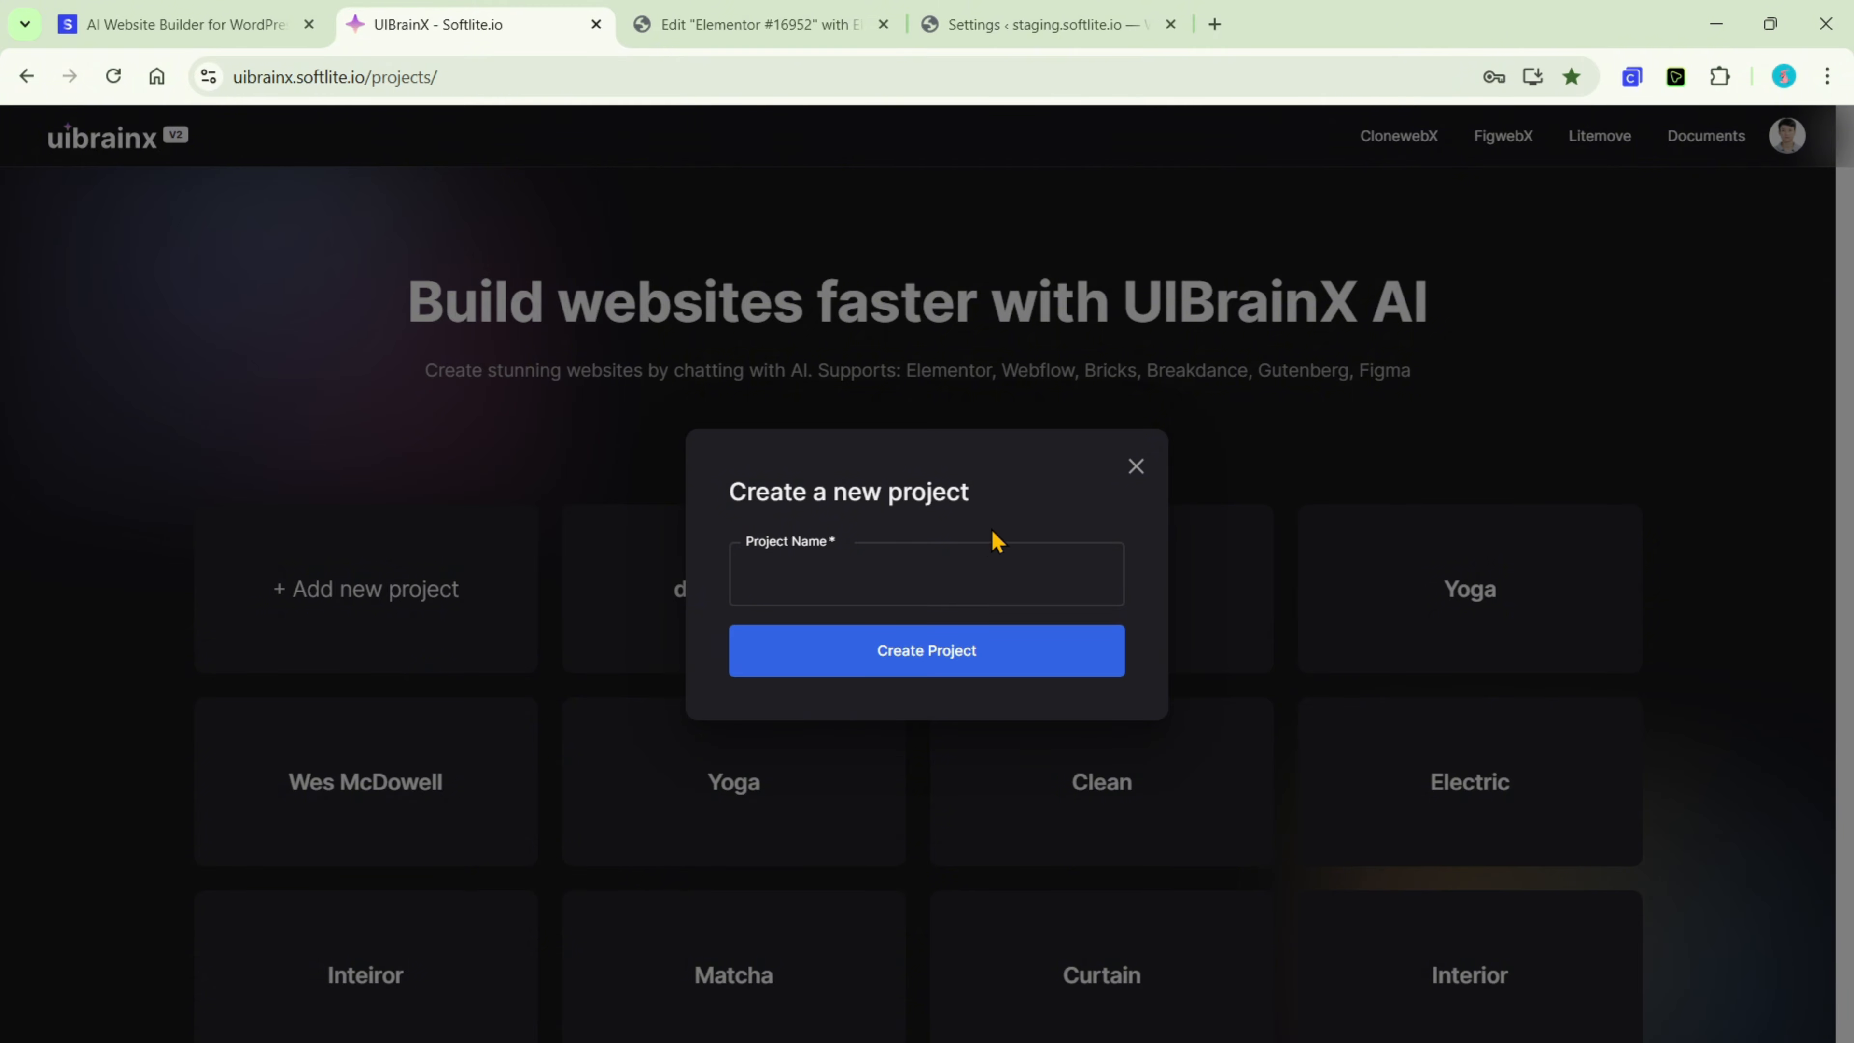
left_click(1134, 468)
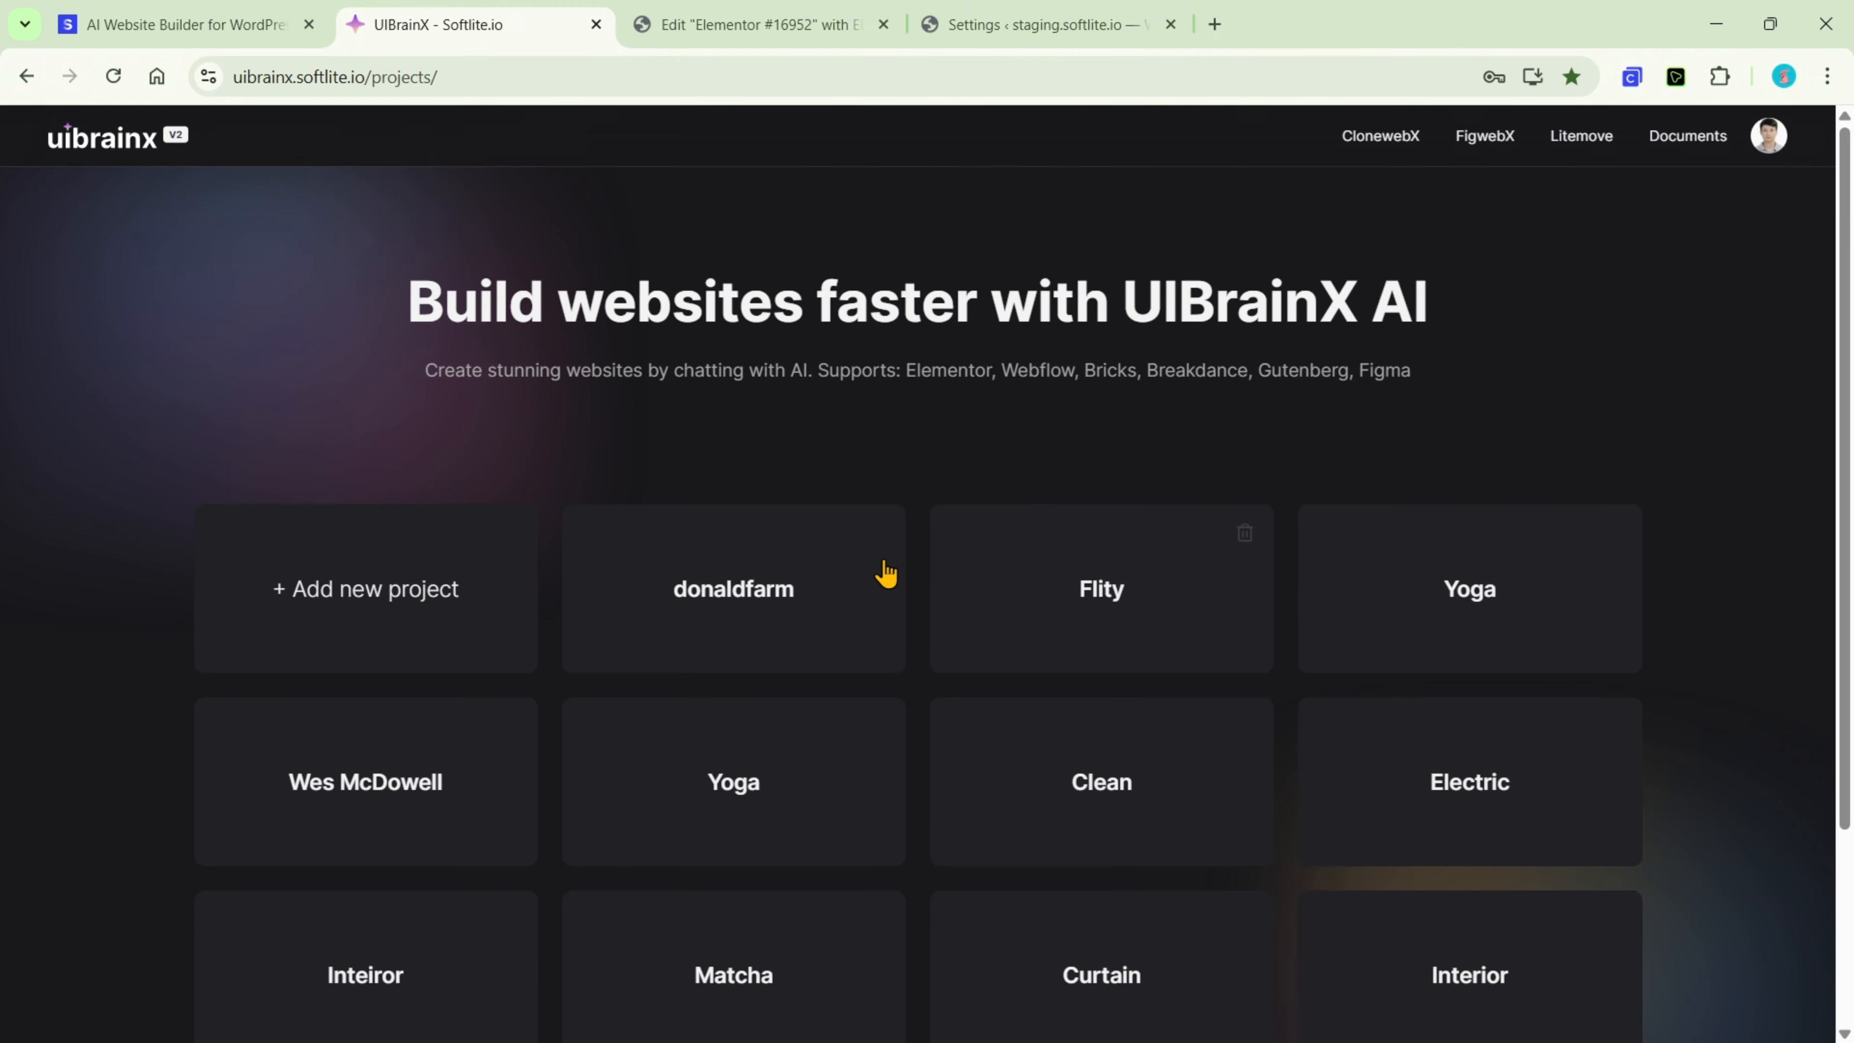
Open the donaldfarm project and expand its message history
left_click(851, 639)
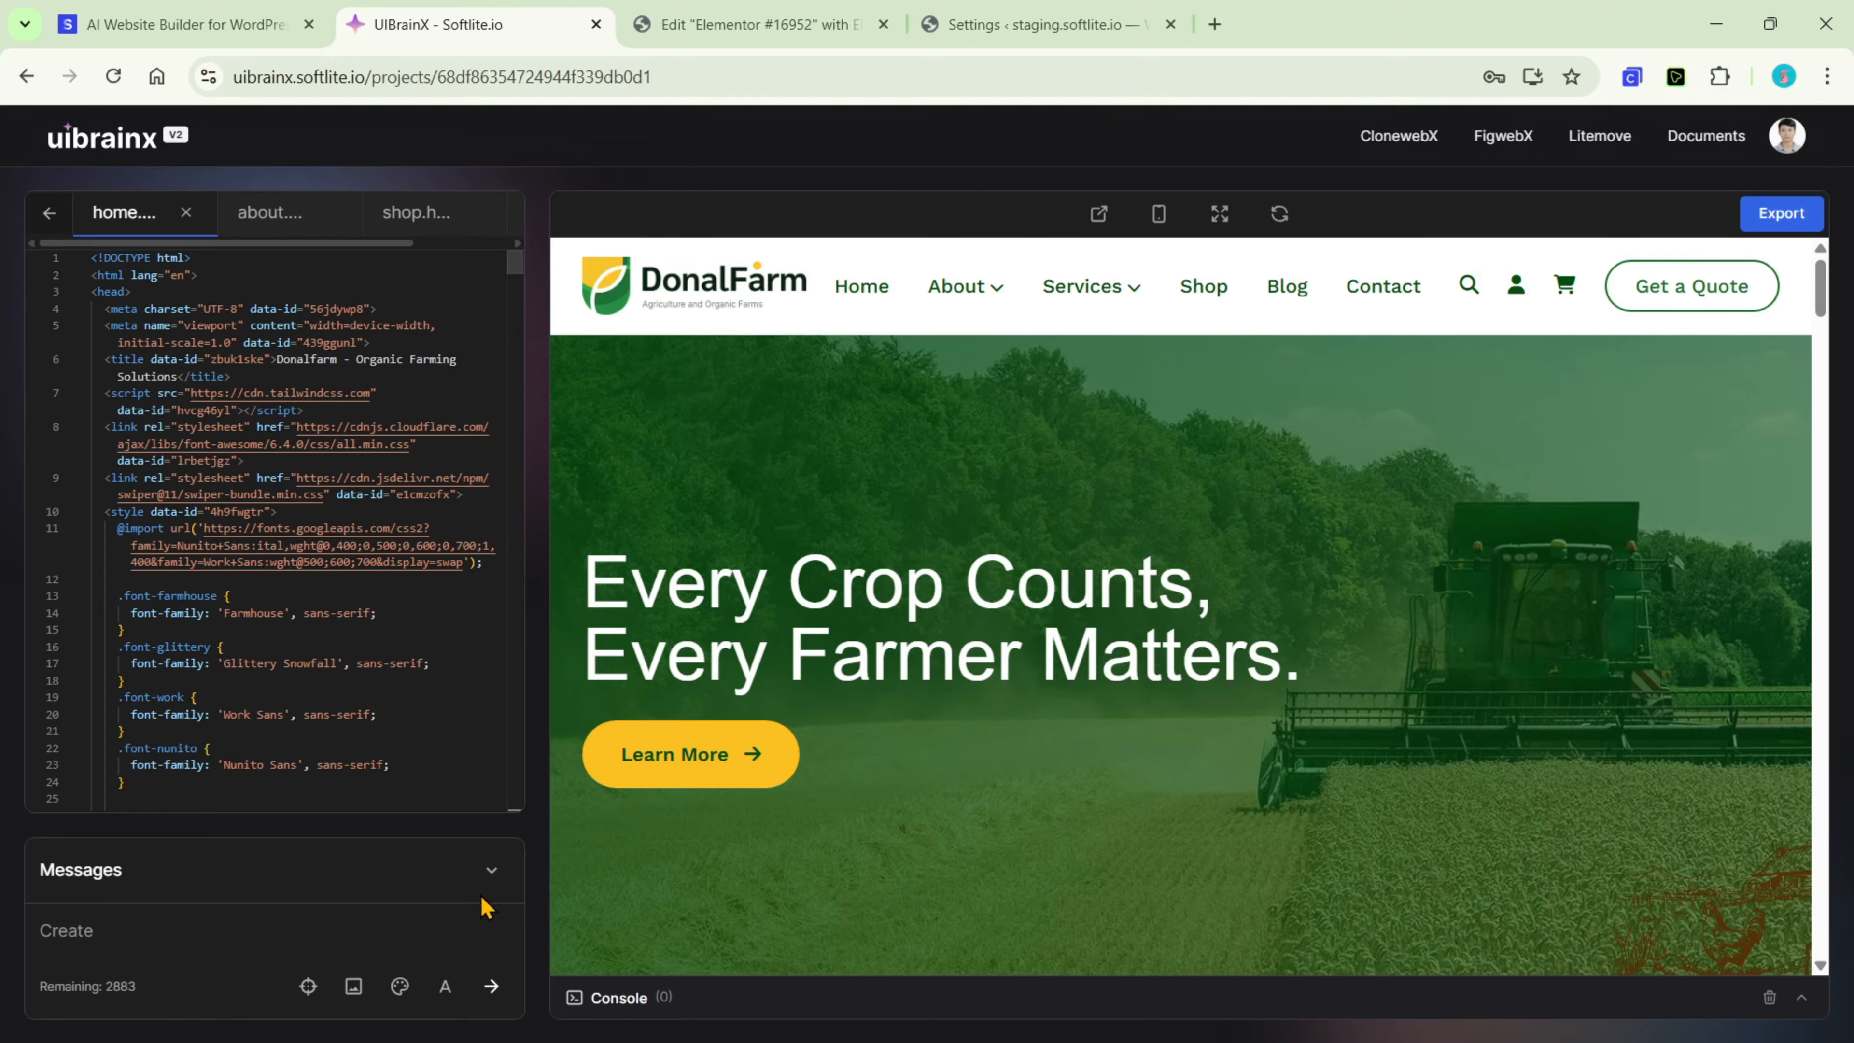
left_click(491, 870)
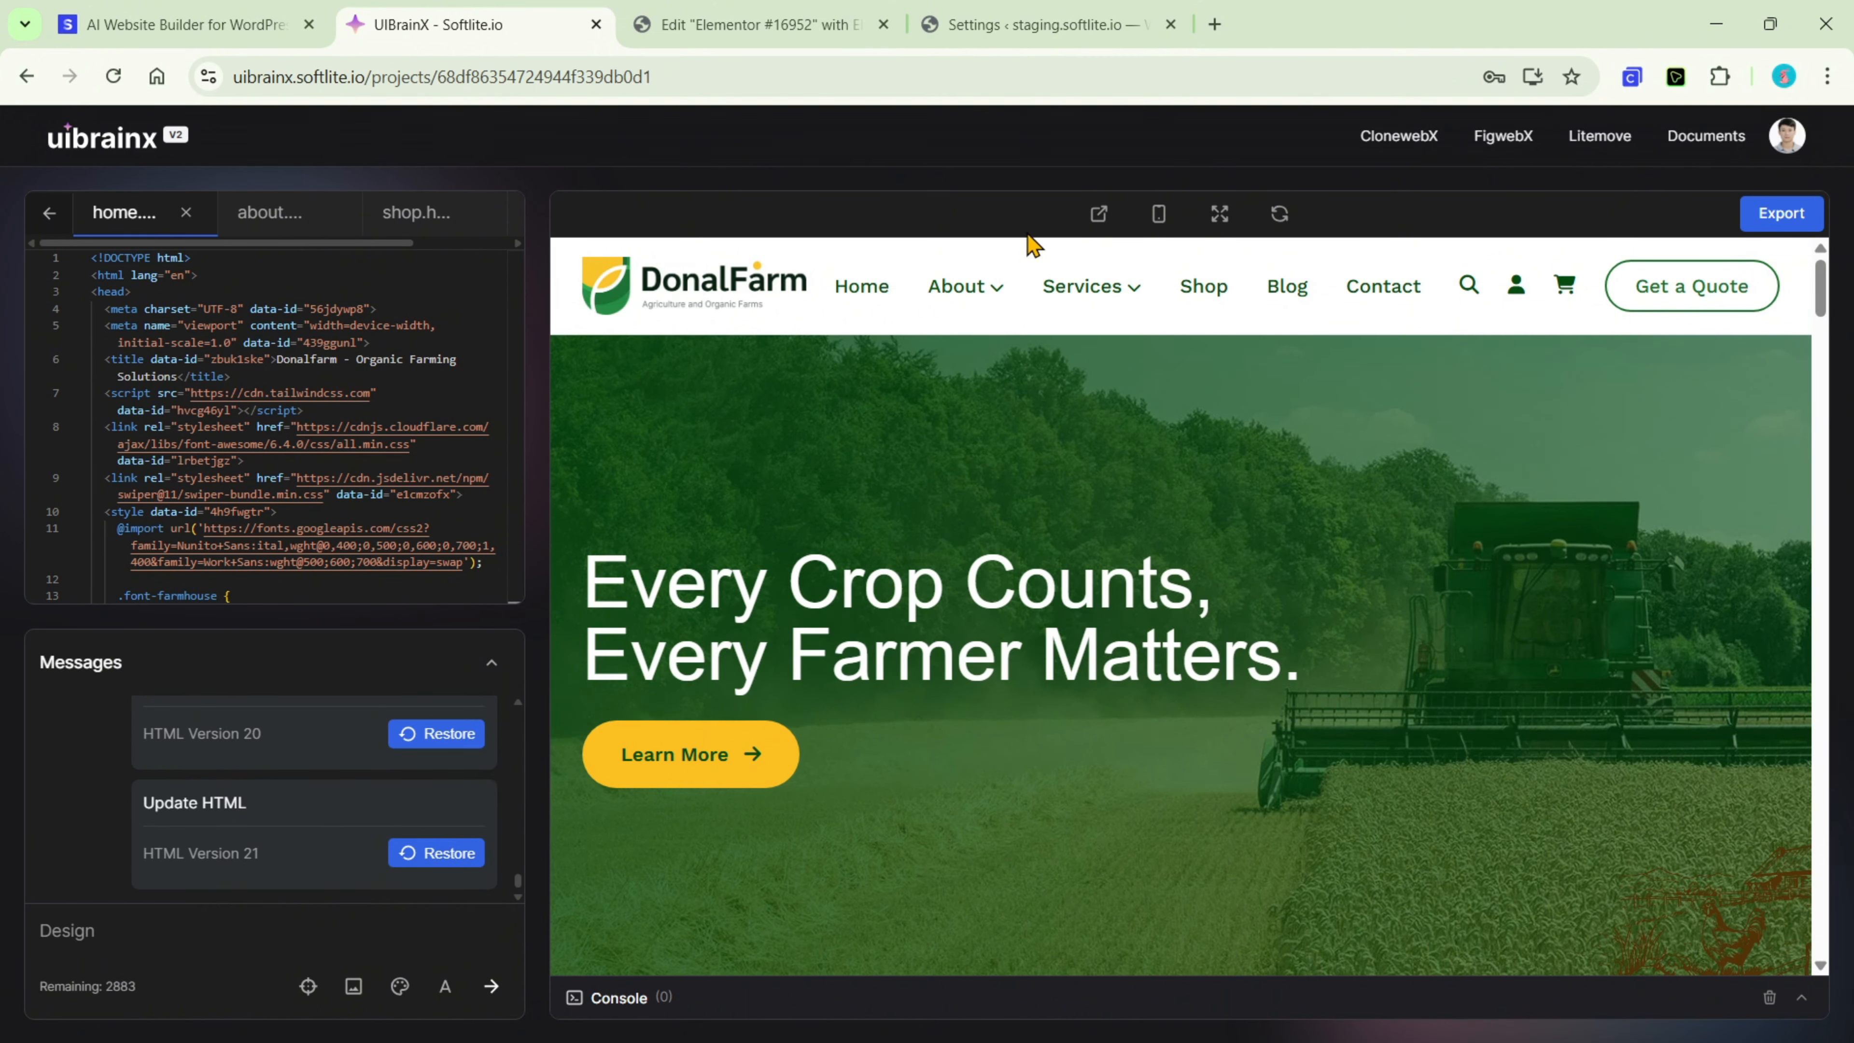
Open the home page preview in a separate tab and examine its farming, services and philosophy sections
left_click(1102, 214)
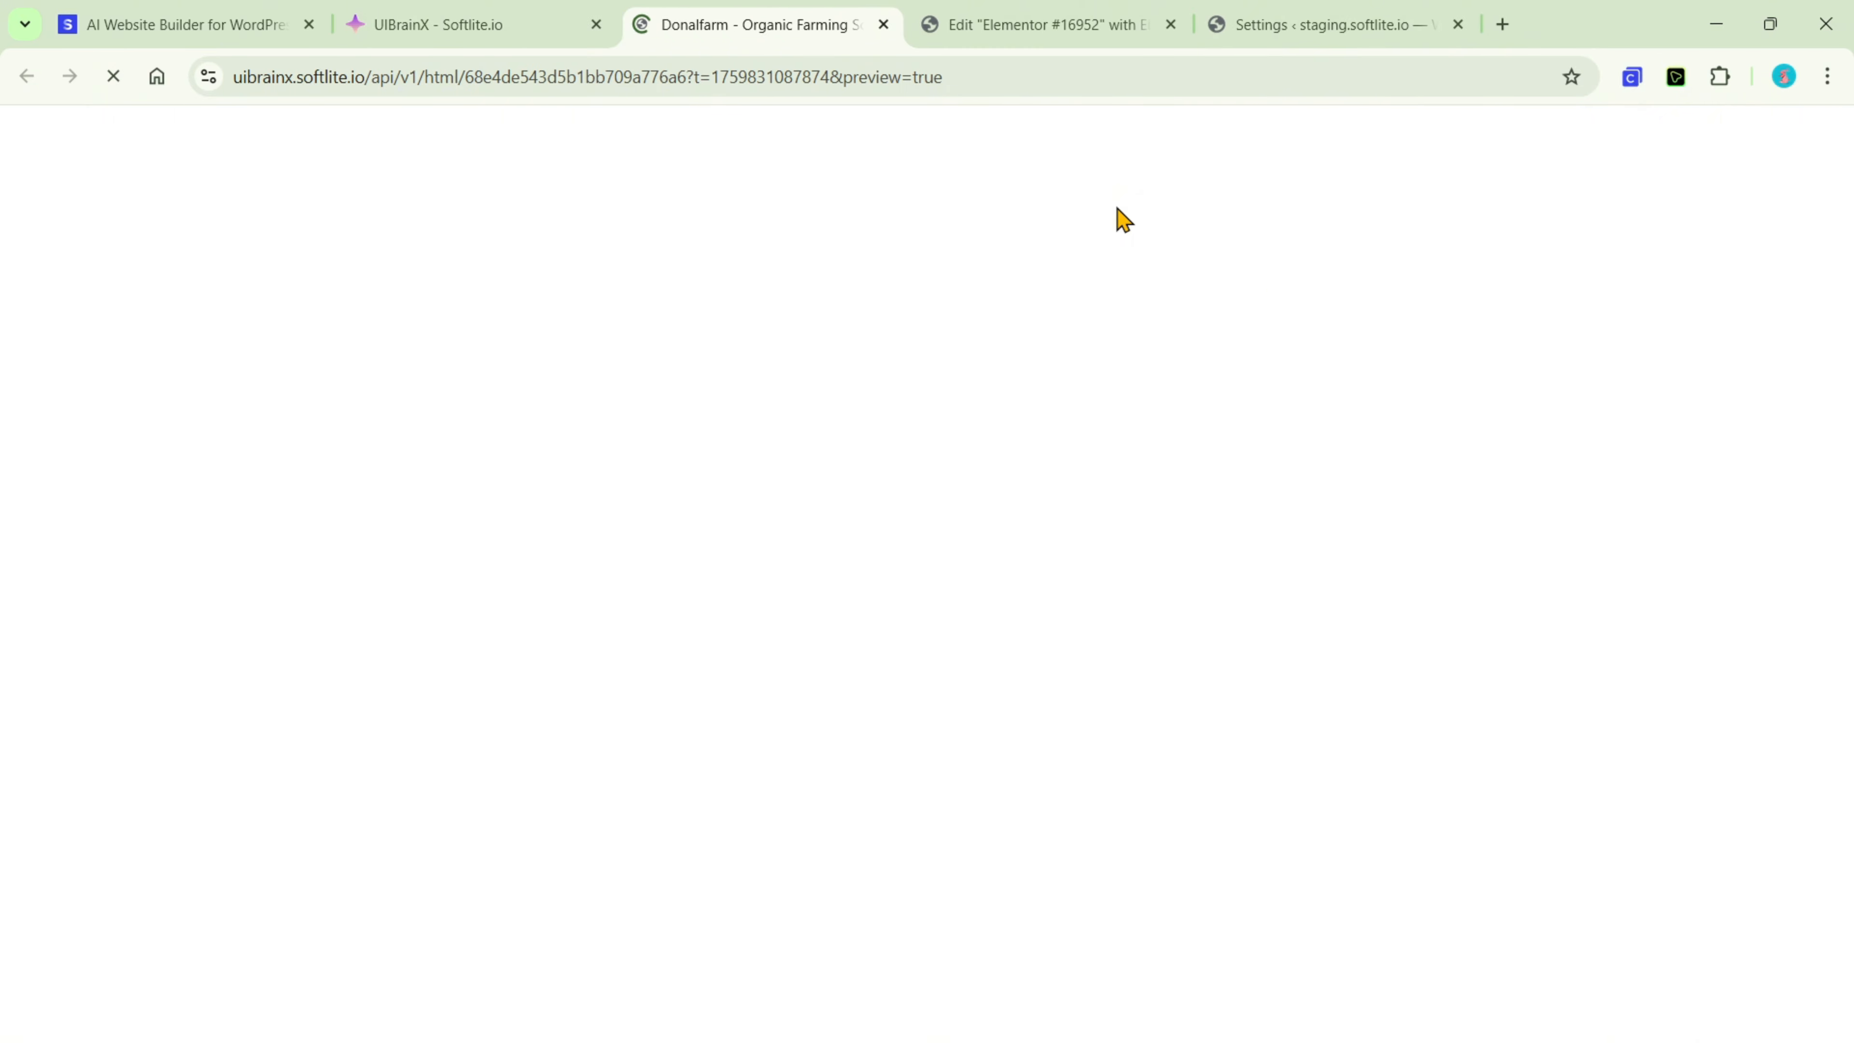
scroll(1117, 326, "down", 10)
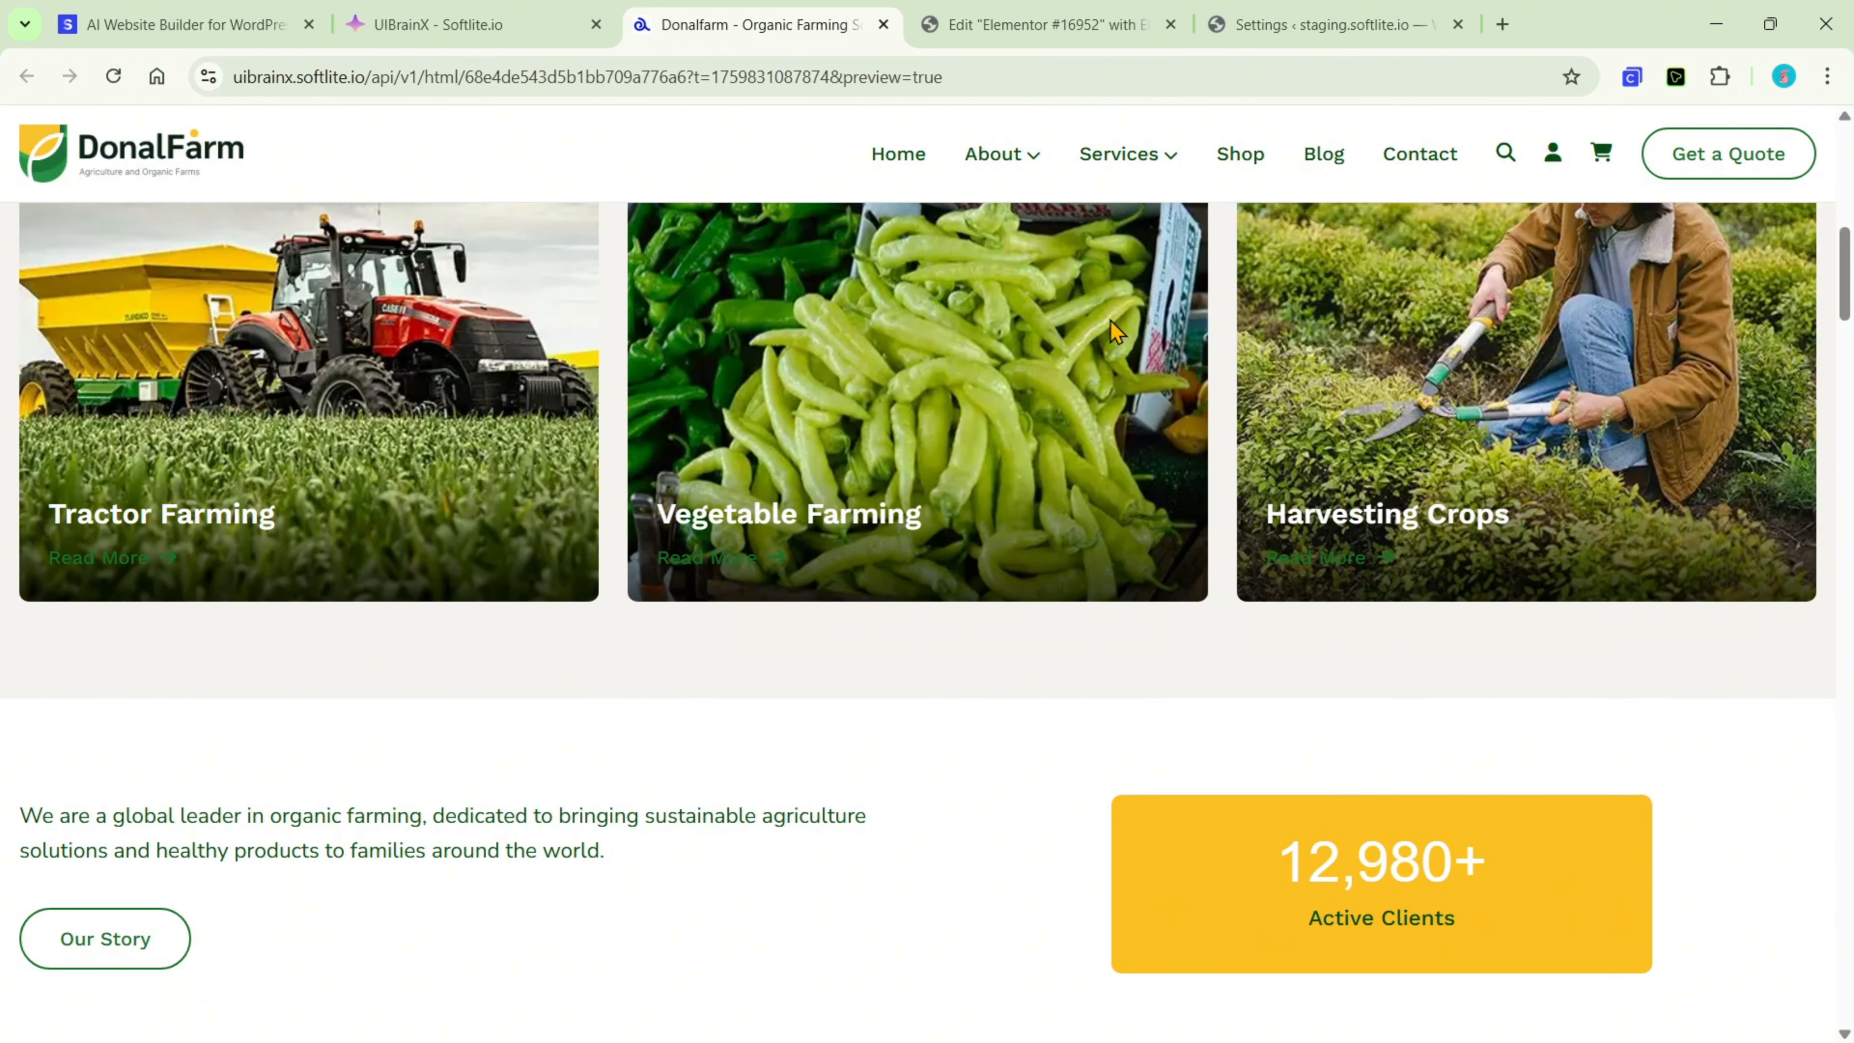
scroll(536, 493, "down", 10)
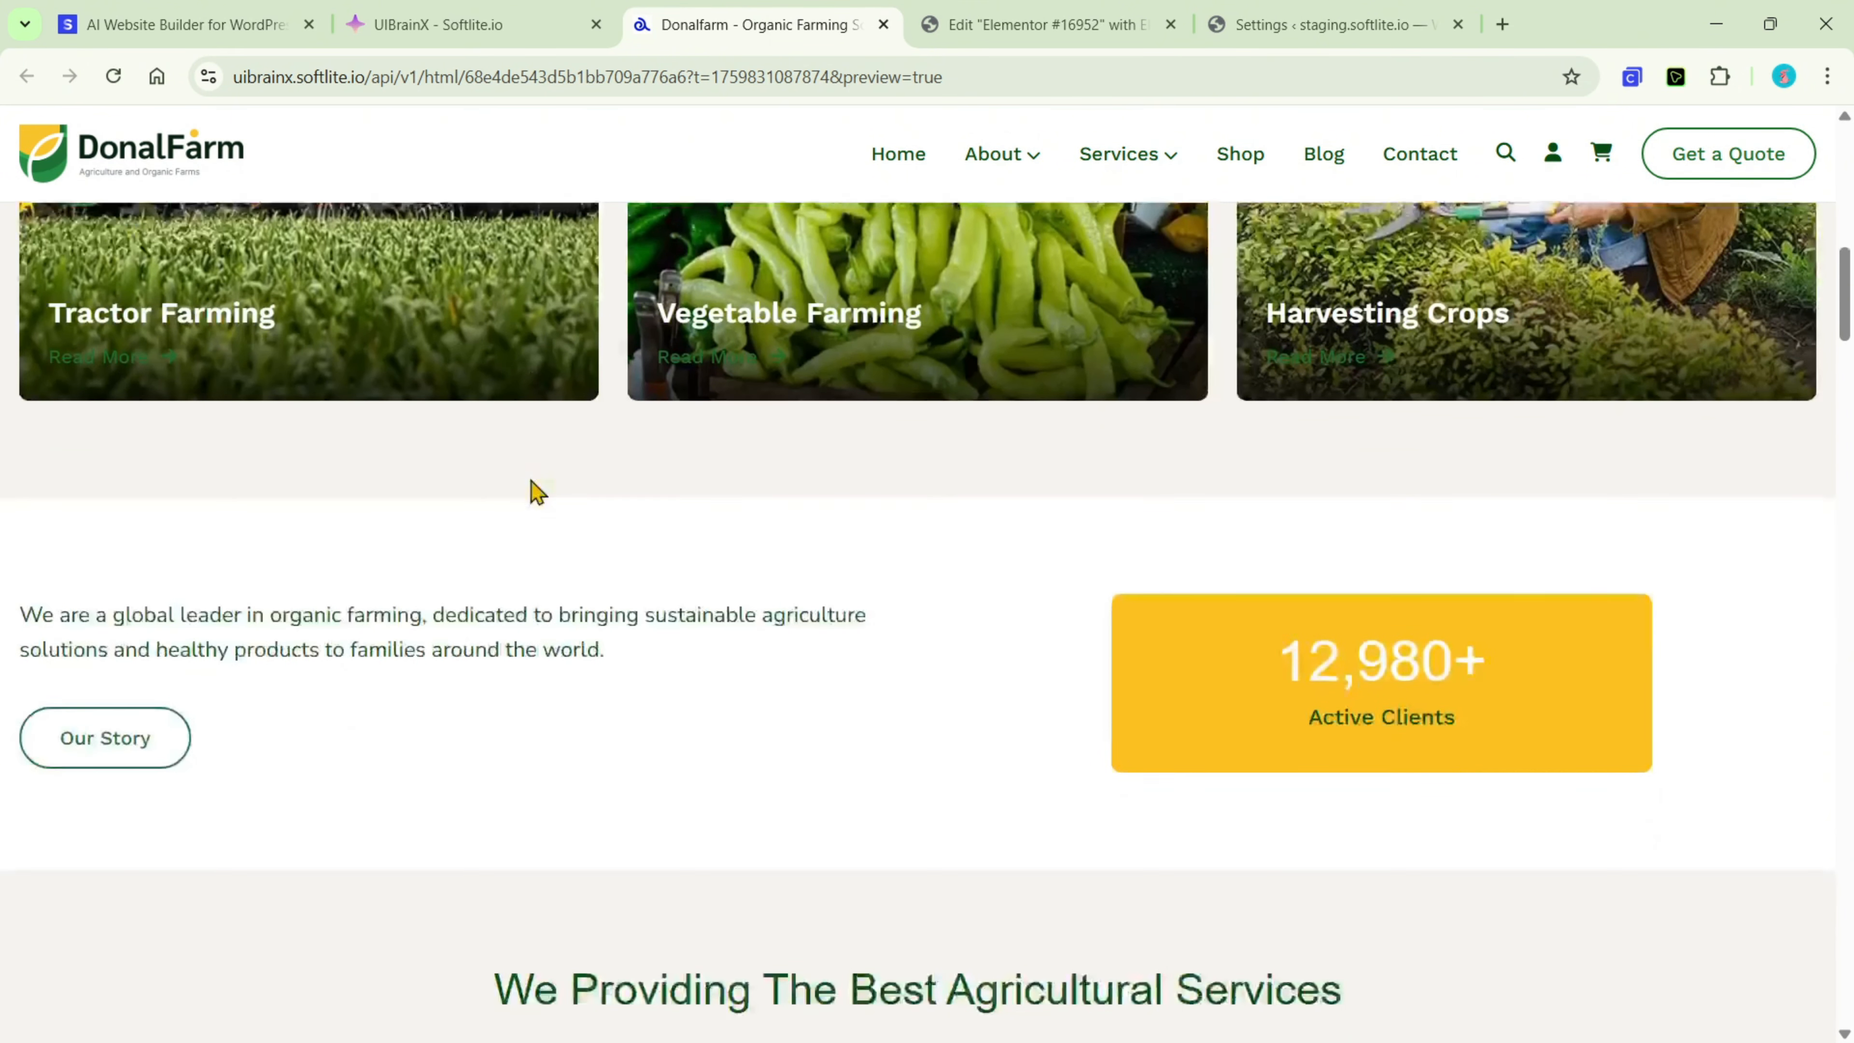
scroll(536, 493, "down", 15)
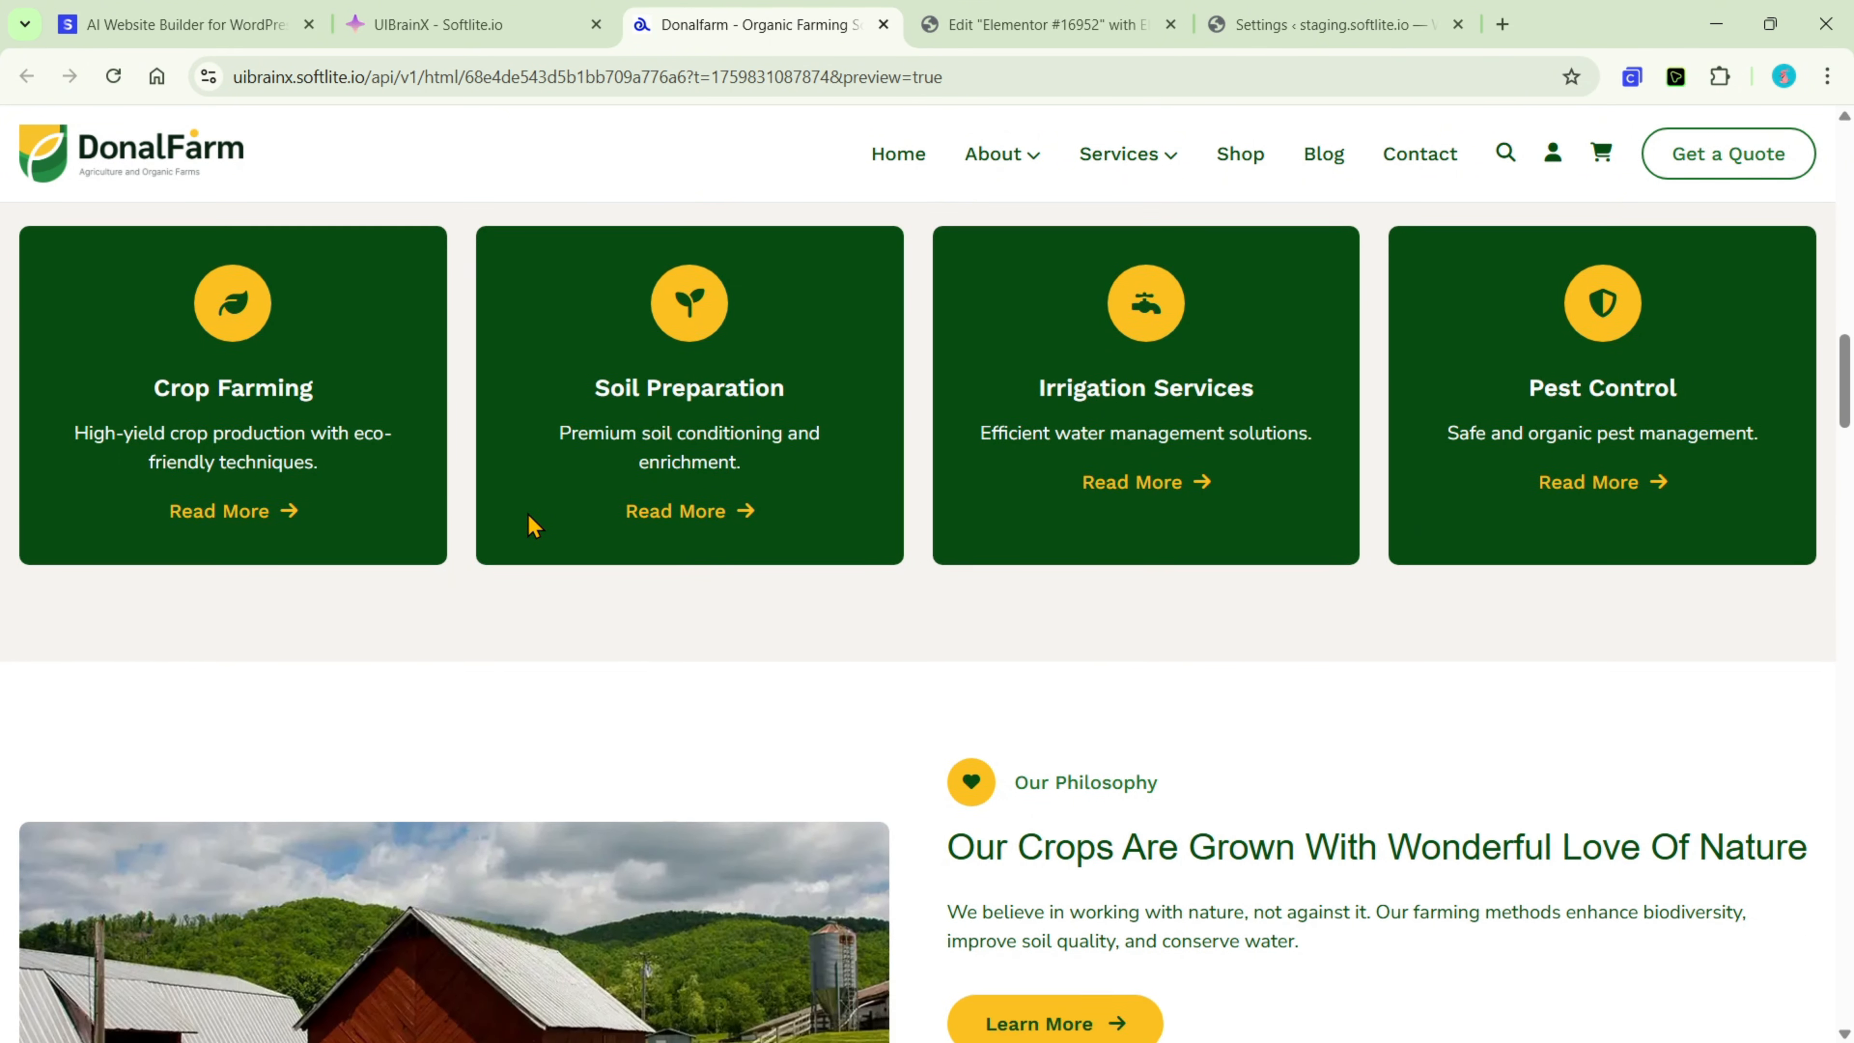
scroll(535, 526, "down", 15)
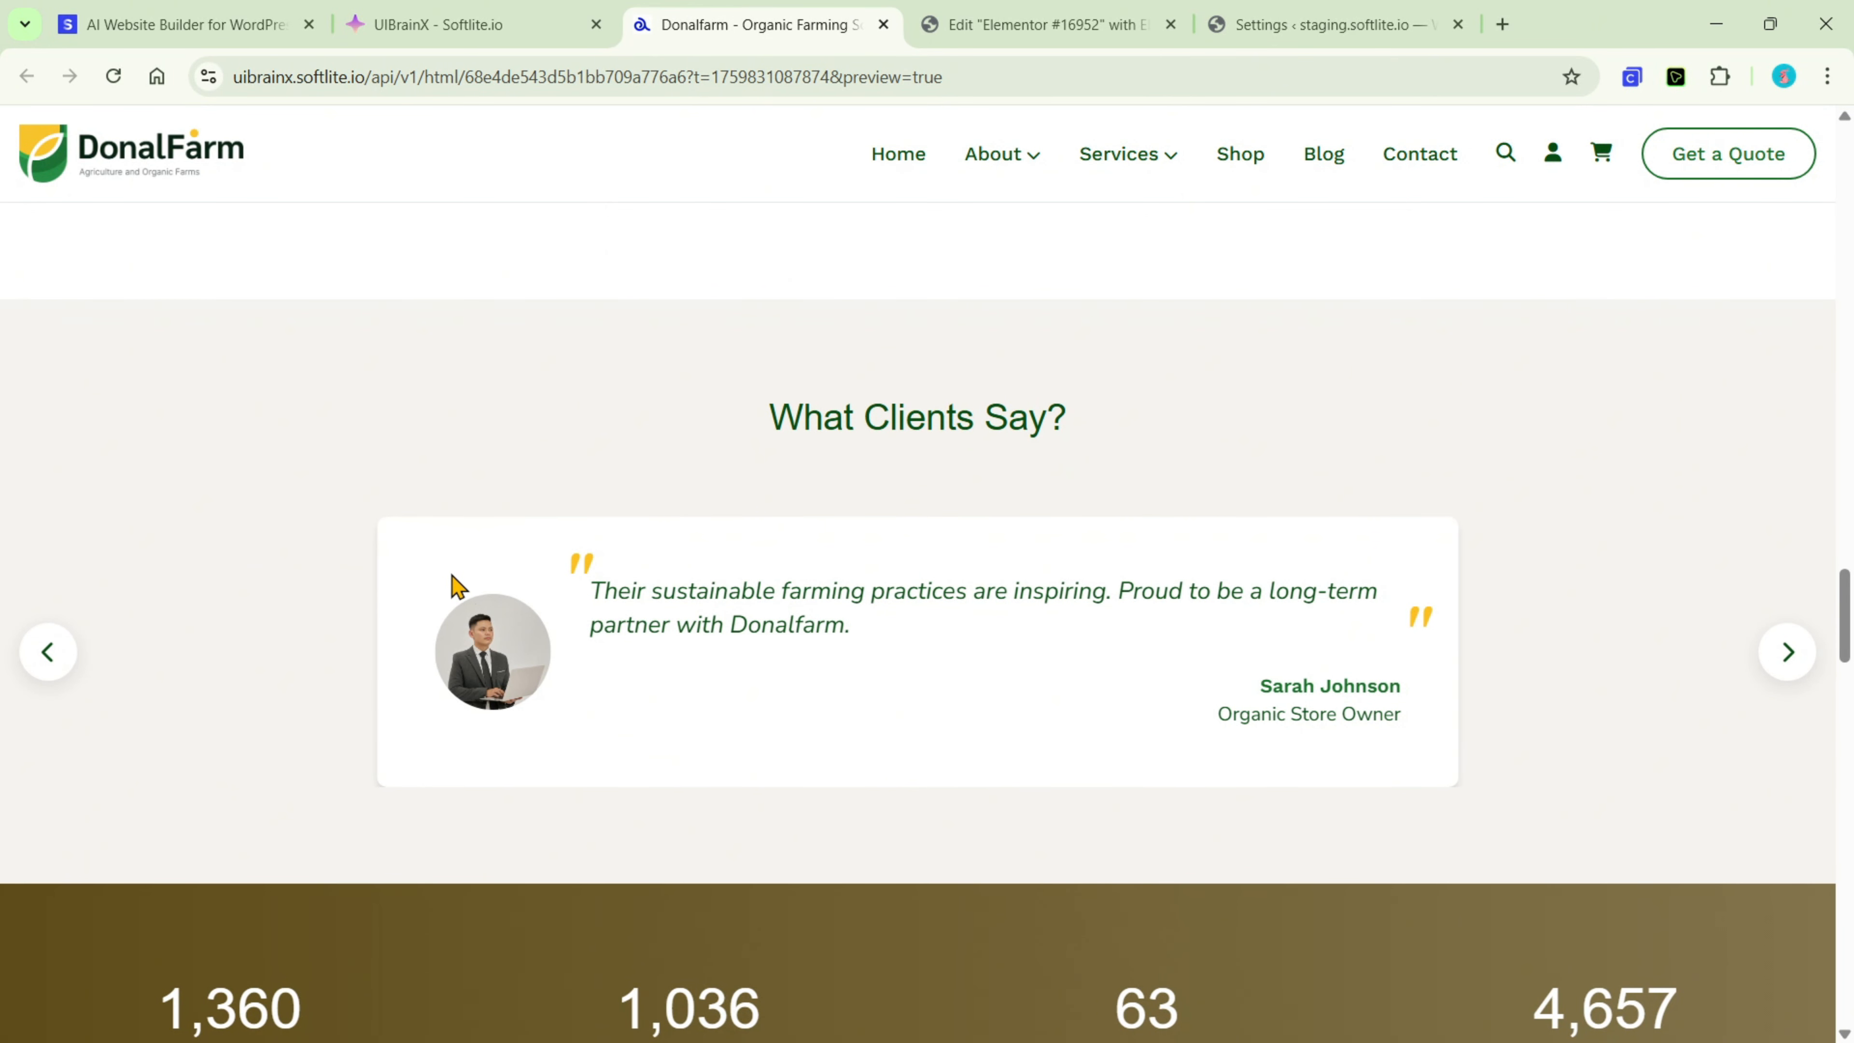
Cycle backwards through the testimonials in the home page's client slider
left_click(51, 657)
left_click(54, 664)
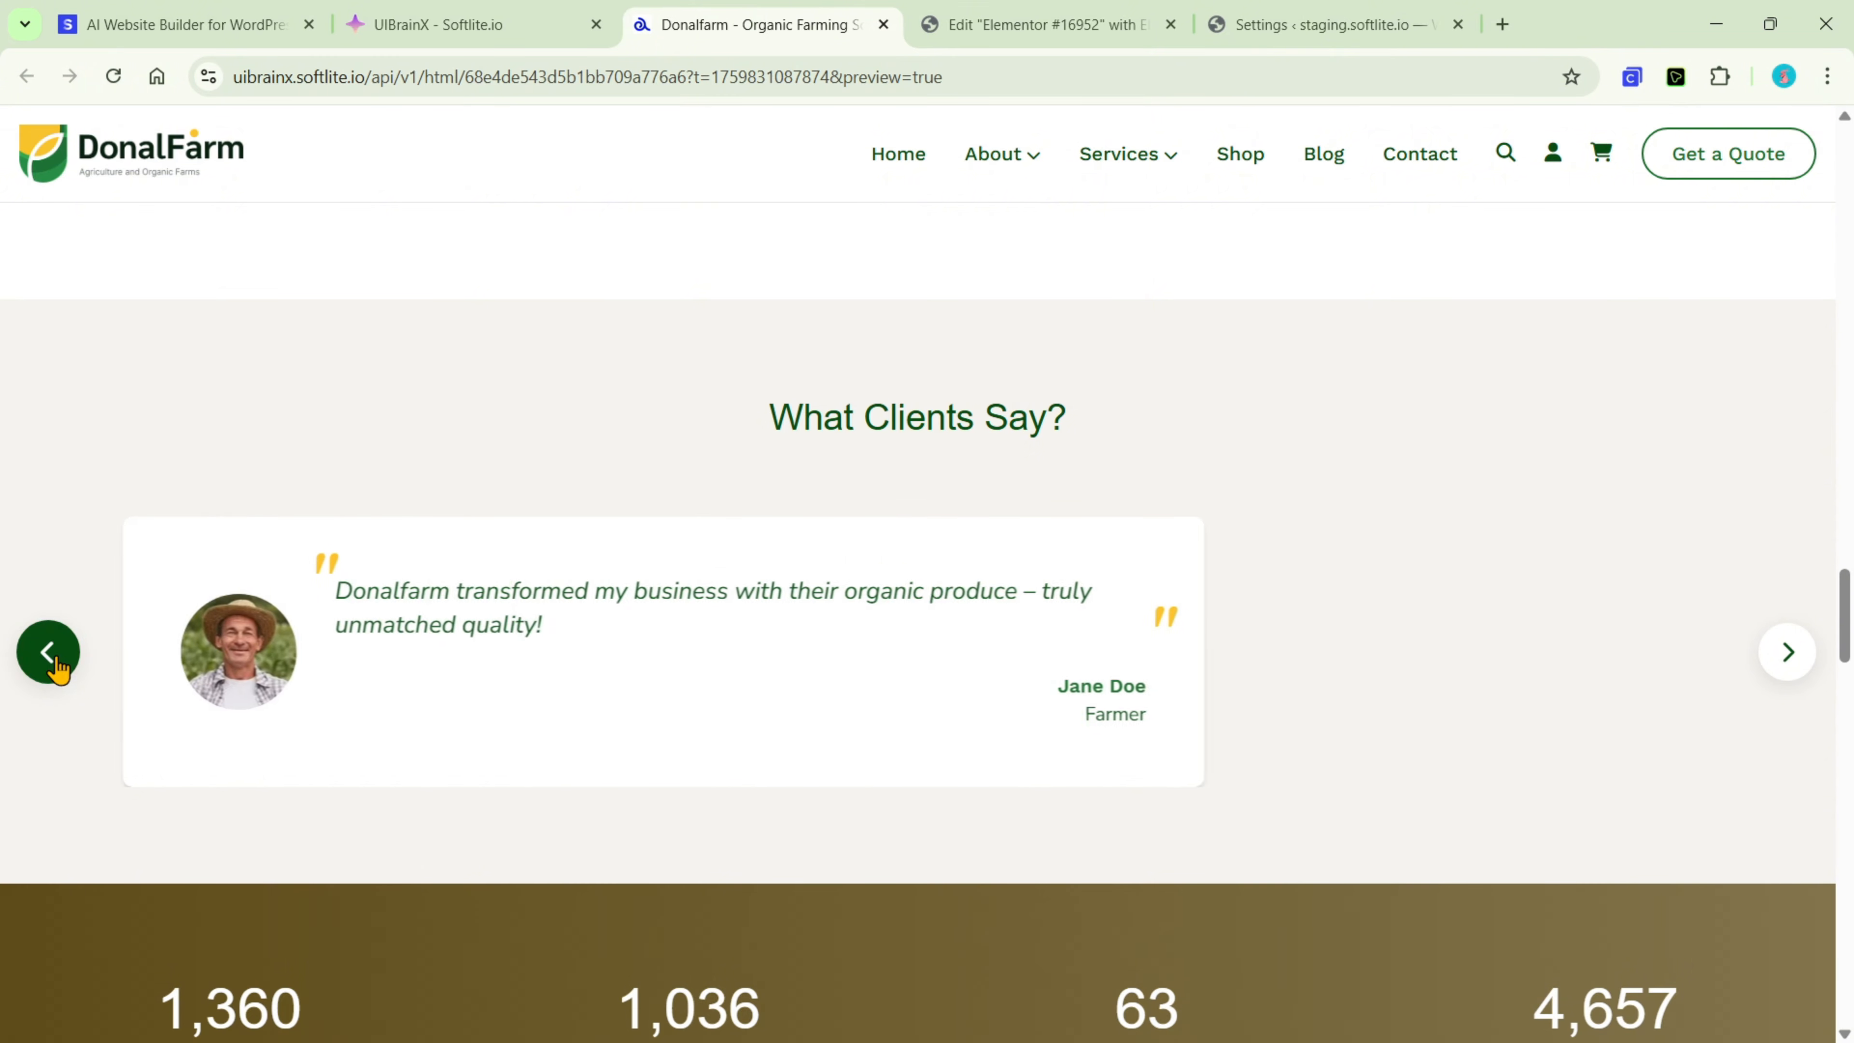
left_click(56, 665)
Try out the expandable FAQ questions and examine the home page's news and contact sections
scroll(55, 665, "down", 10)
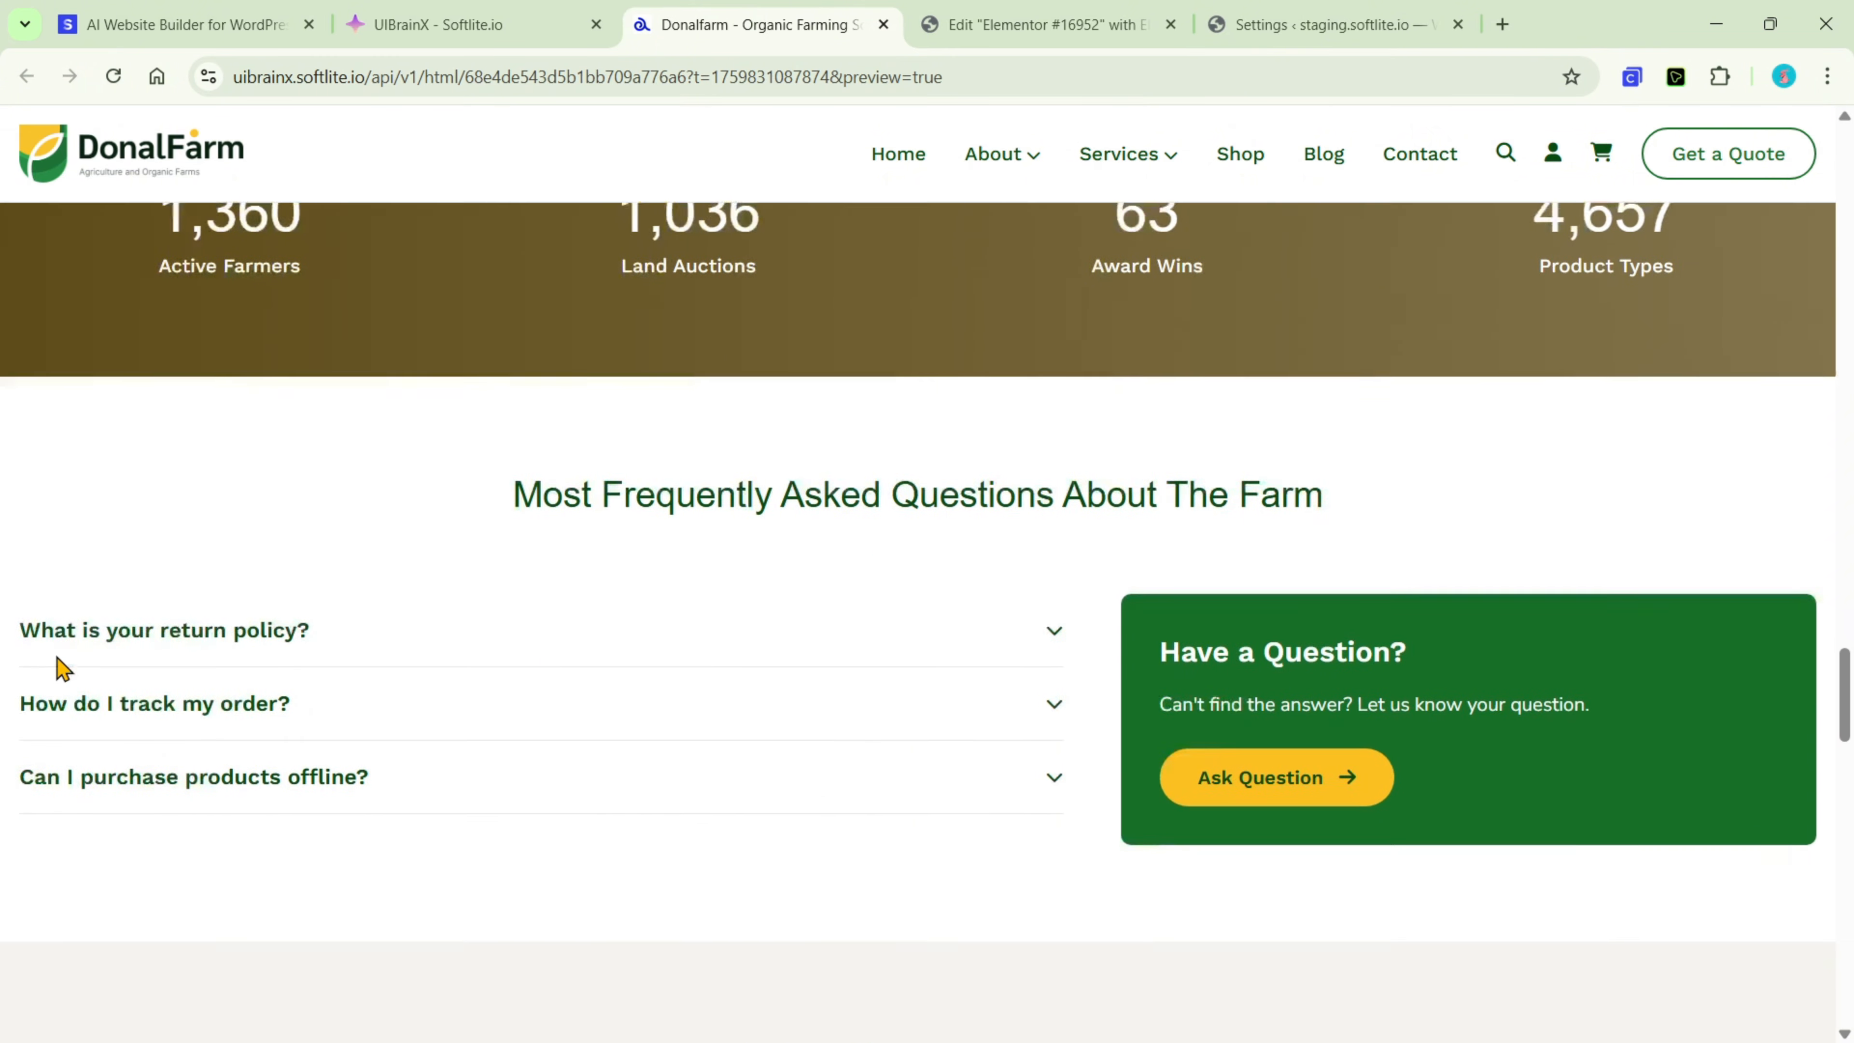
left_click(99, 626)
left_click(99, 786)
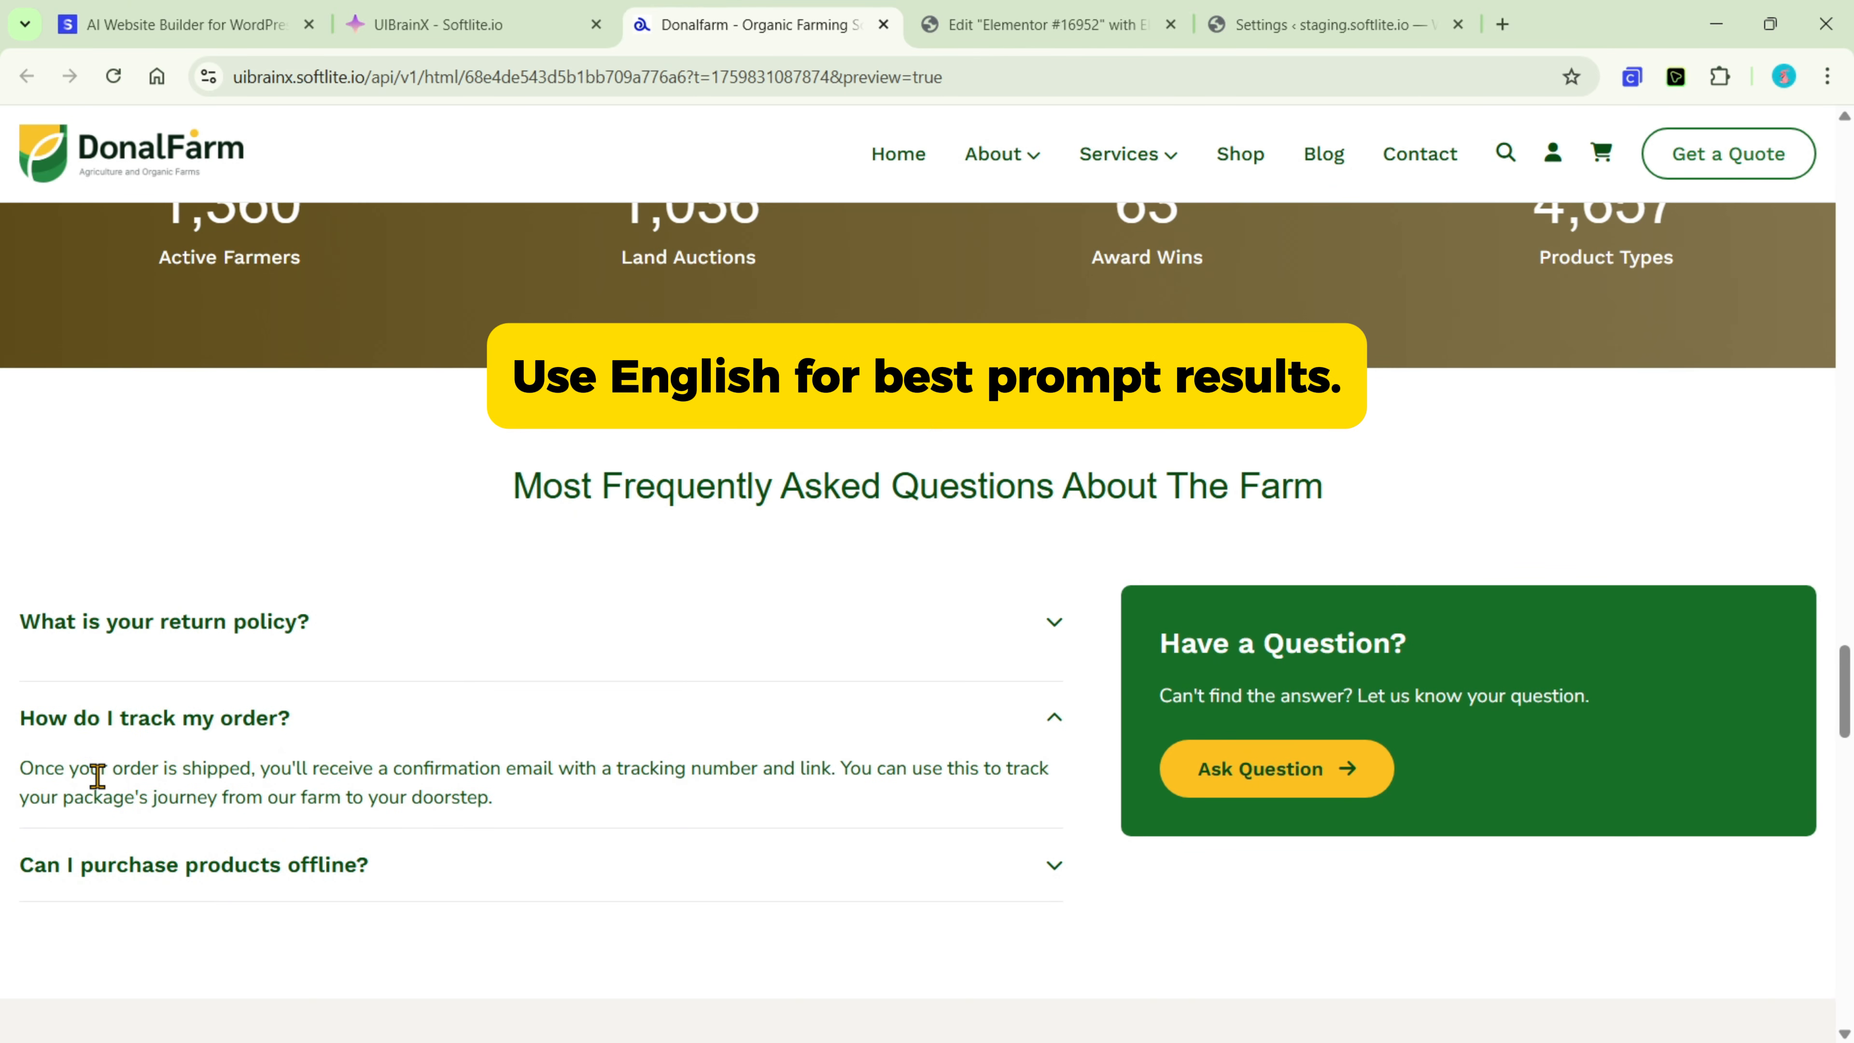
scroll(129, 734, "down", 10)
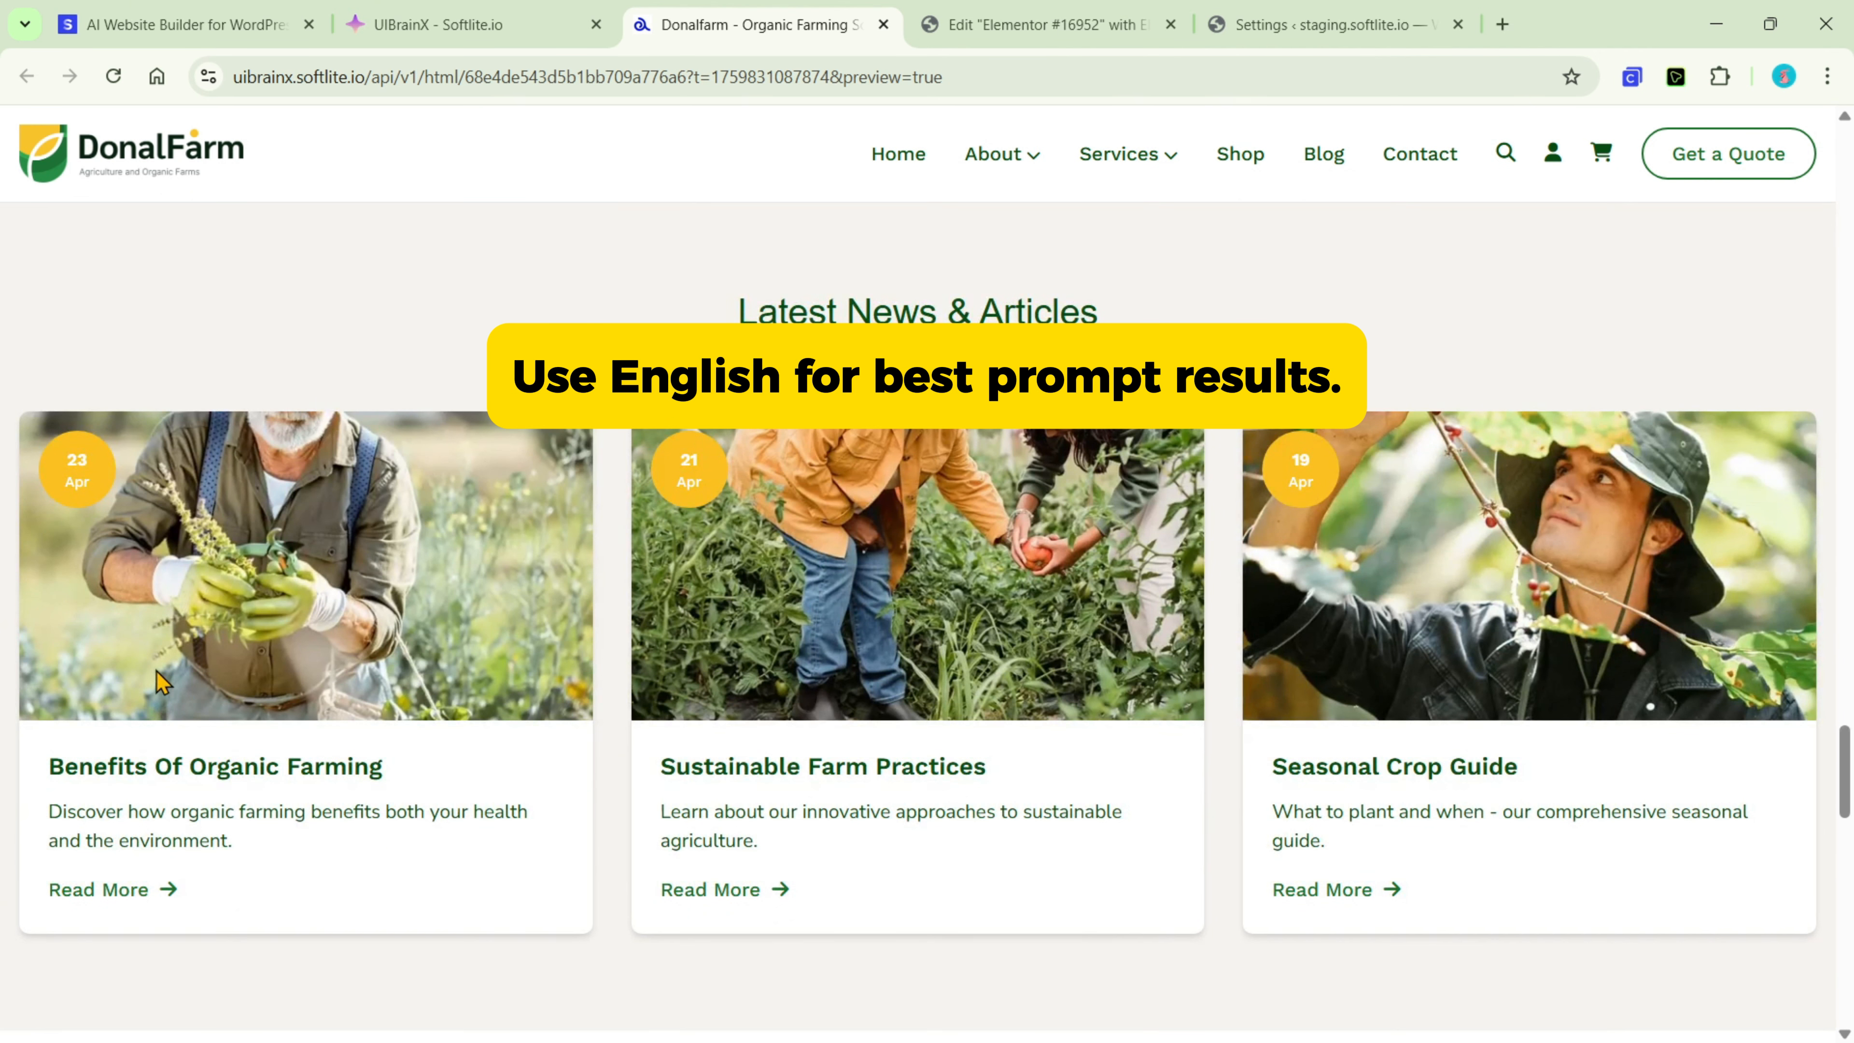
scroll(162, 679, "down", 15)
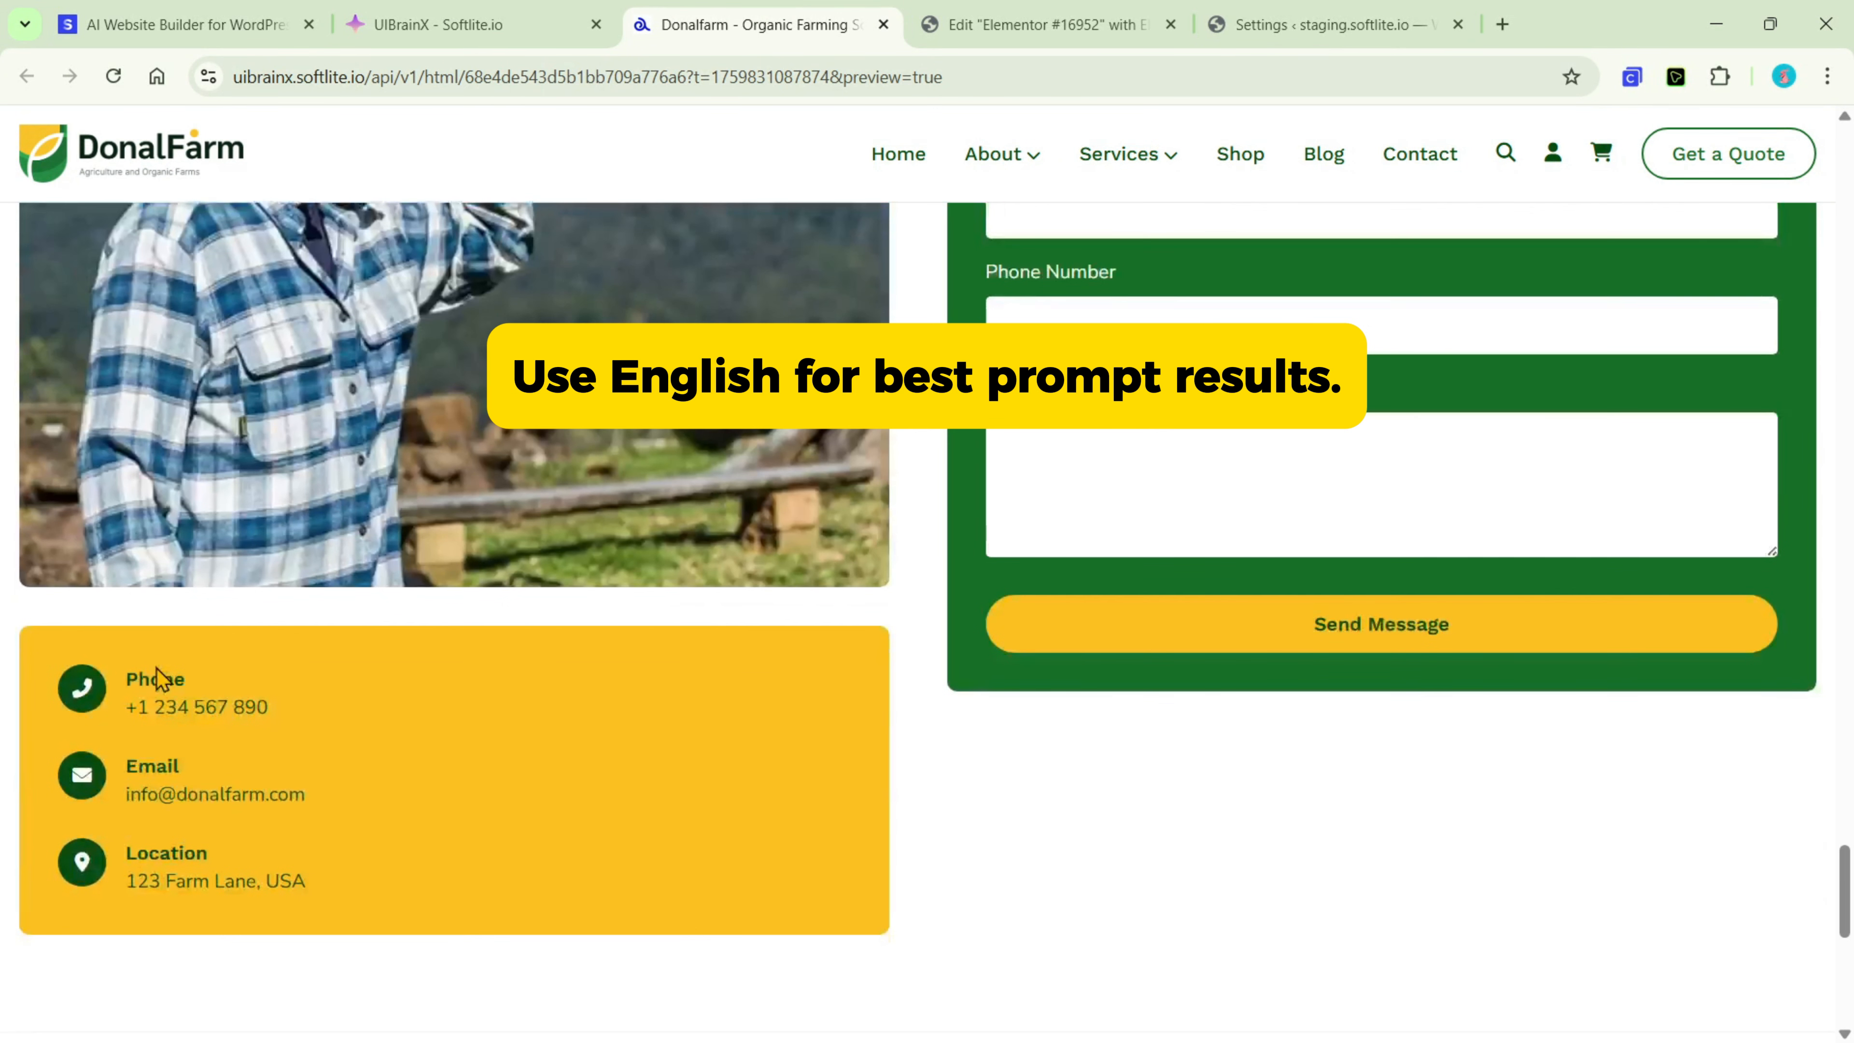
scroll(162, 679, "down", 8)
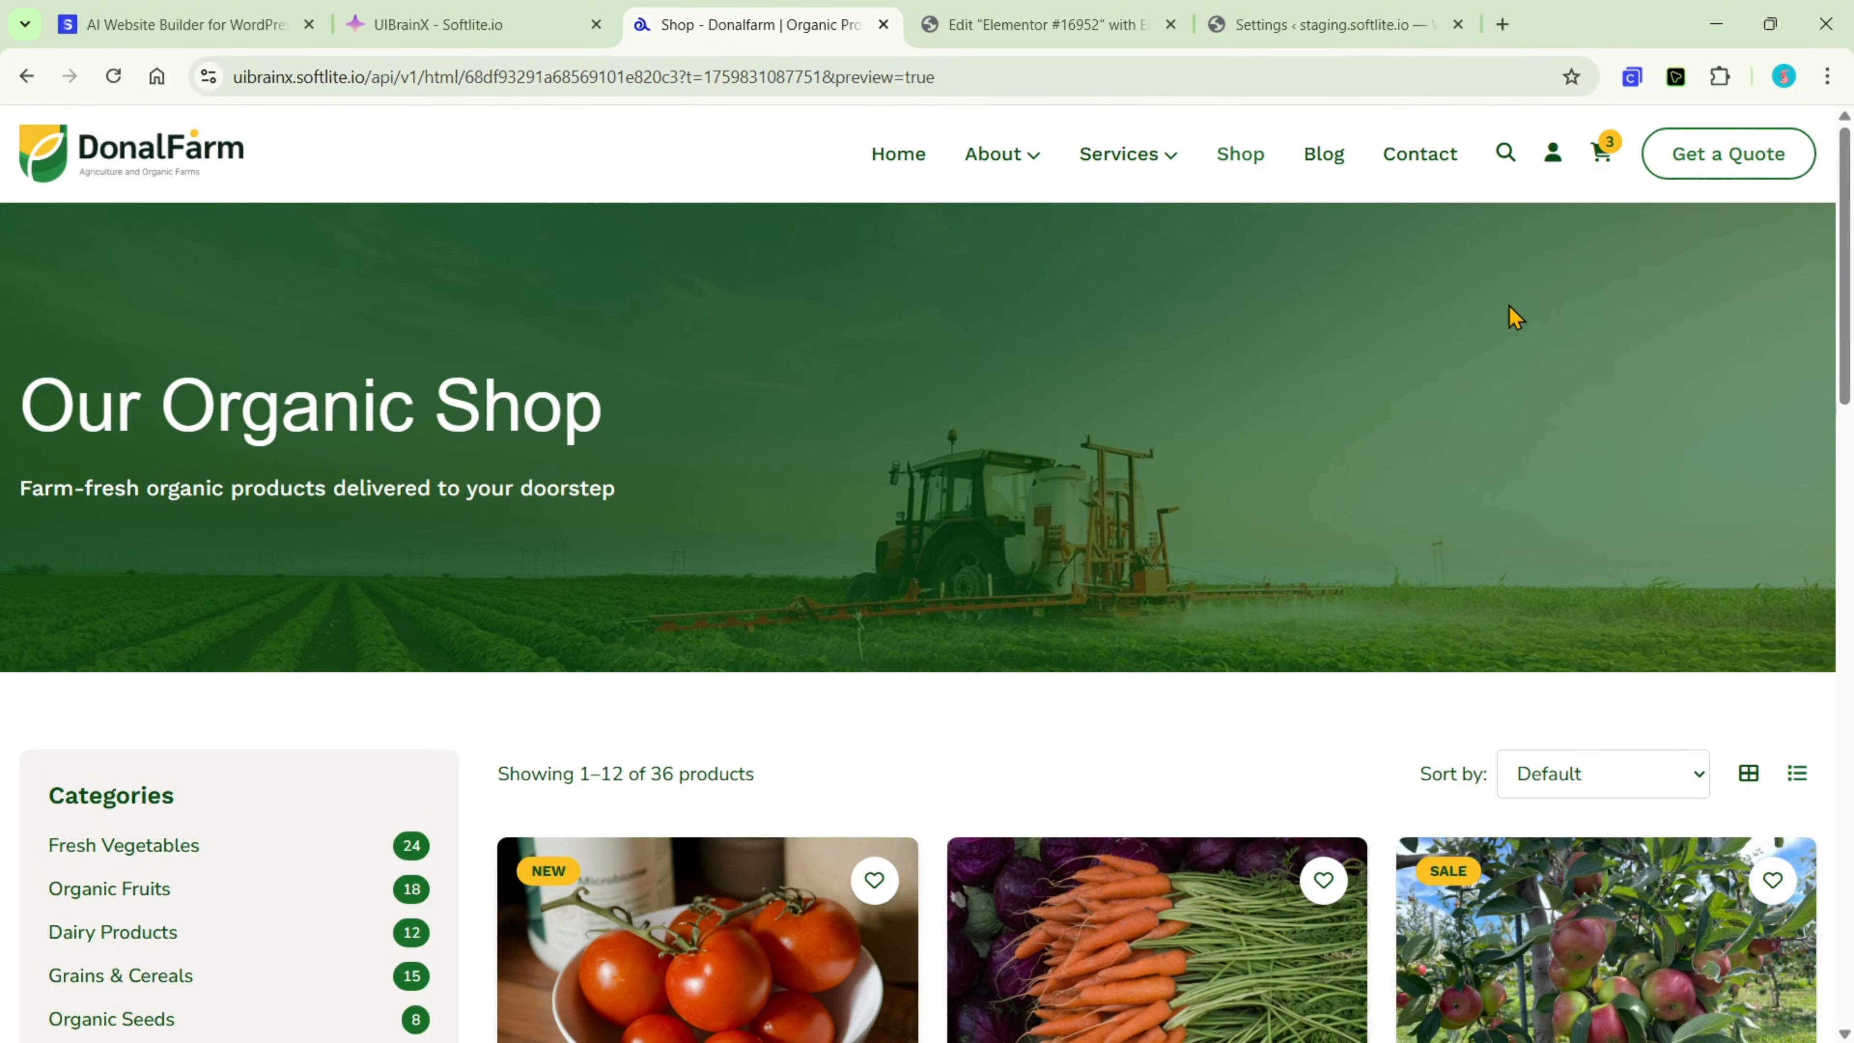
Examine the Shop page from its categories and product grid down to the newsletter section
scroll(1554, 337, "down", 8)
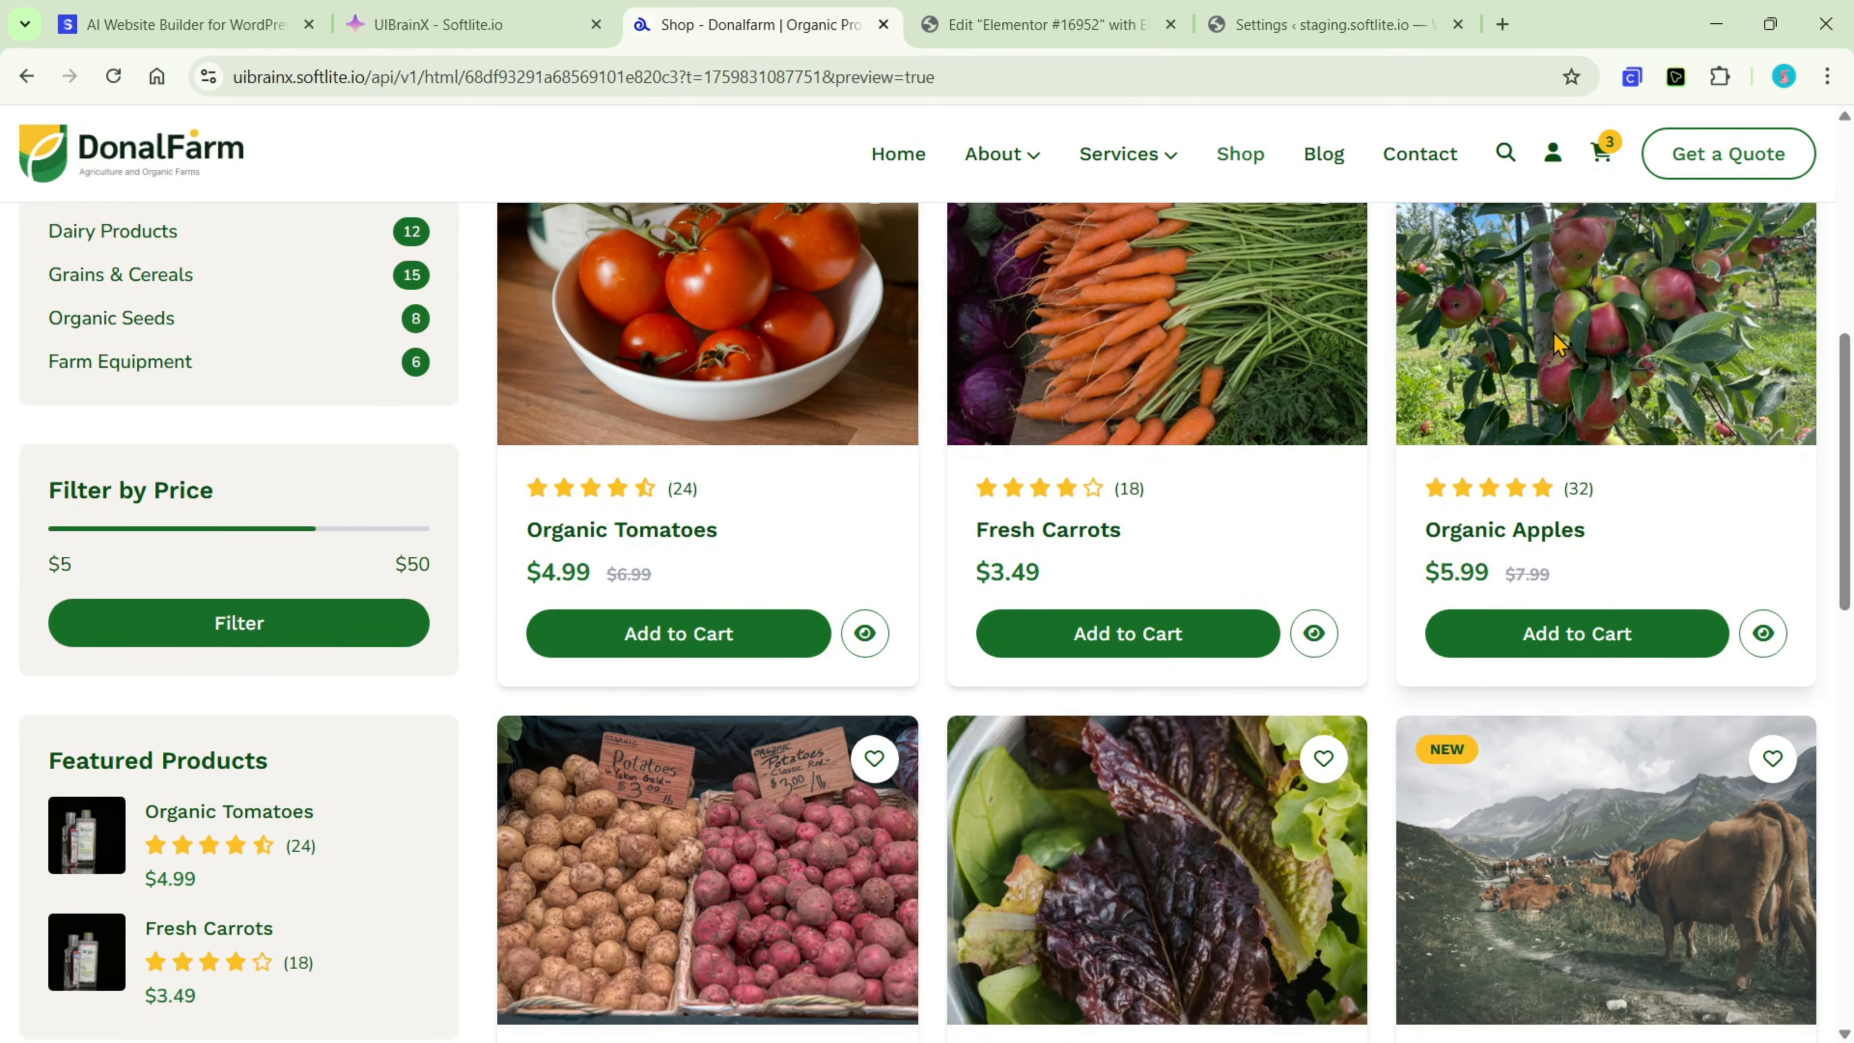
scroll(1553, 333, "down", 6)
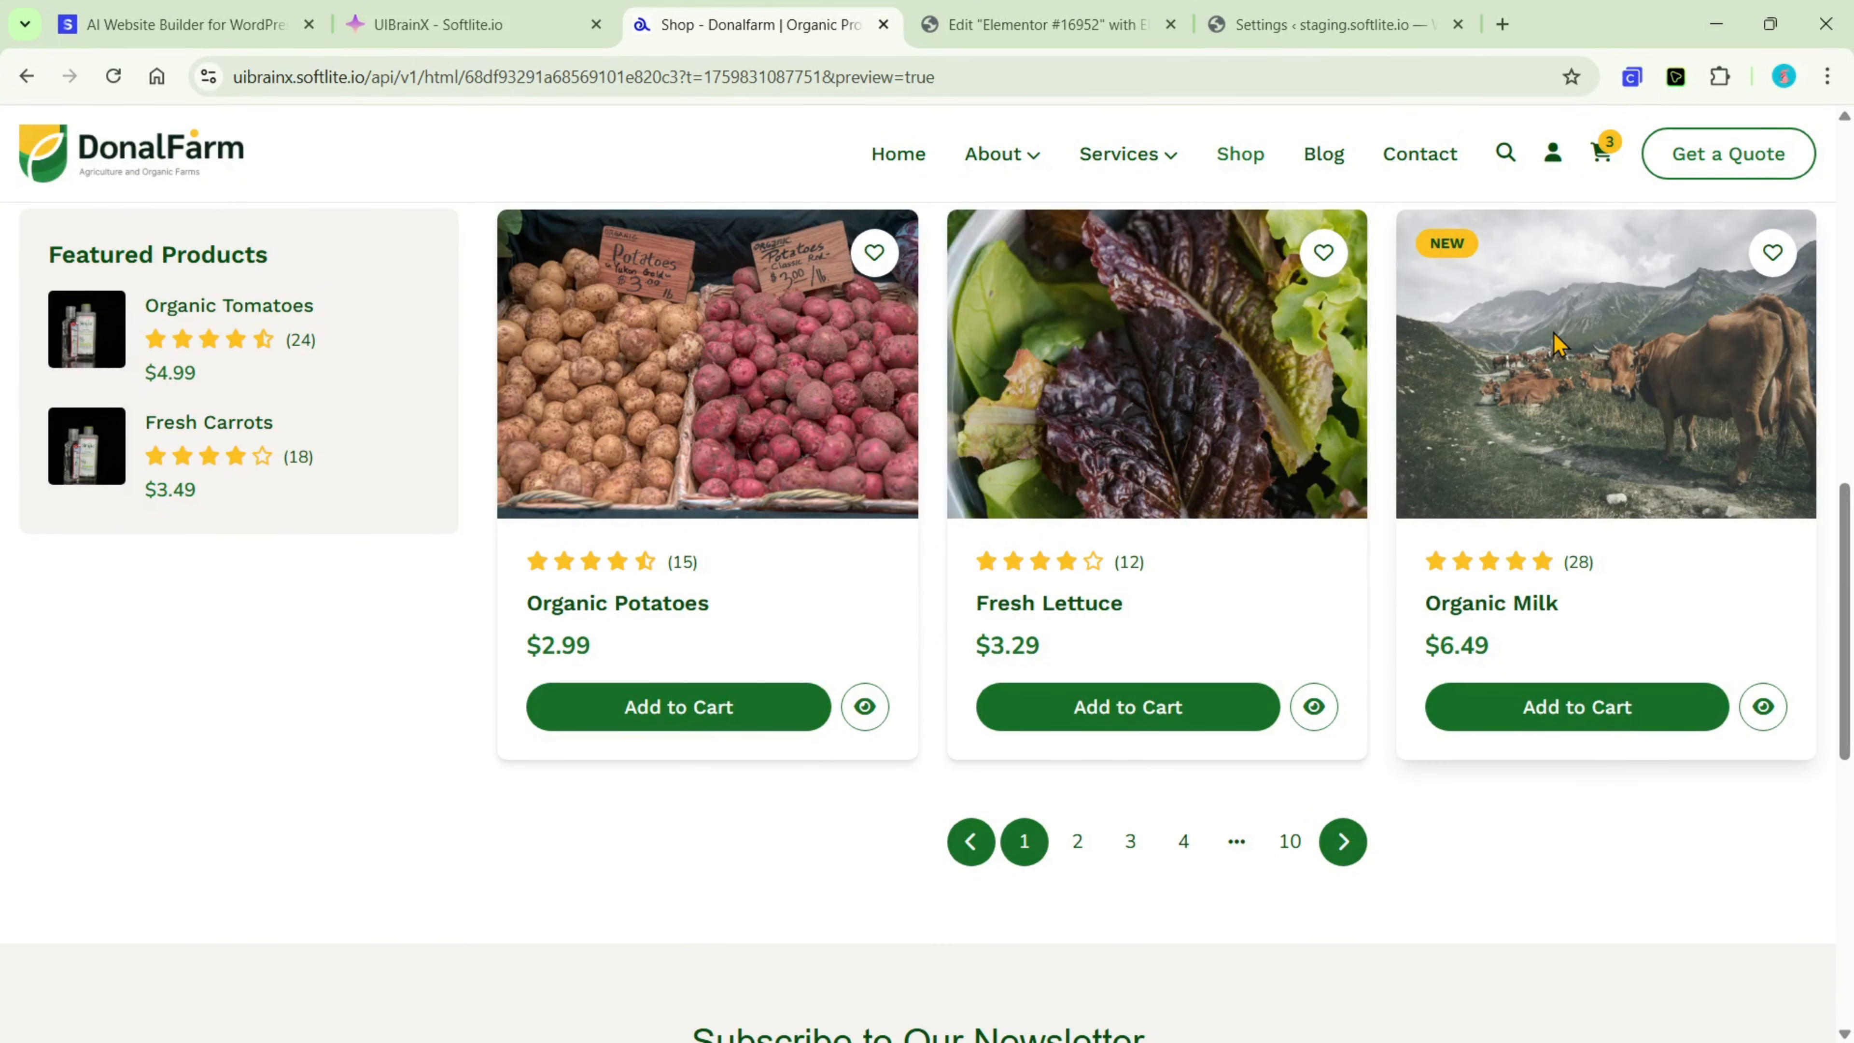
scroll(1529, 384, "down", 2)
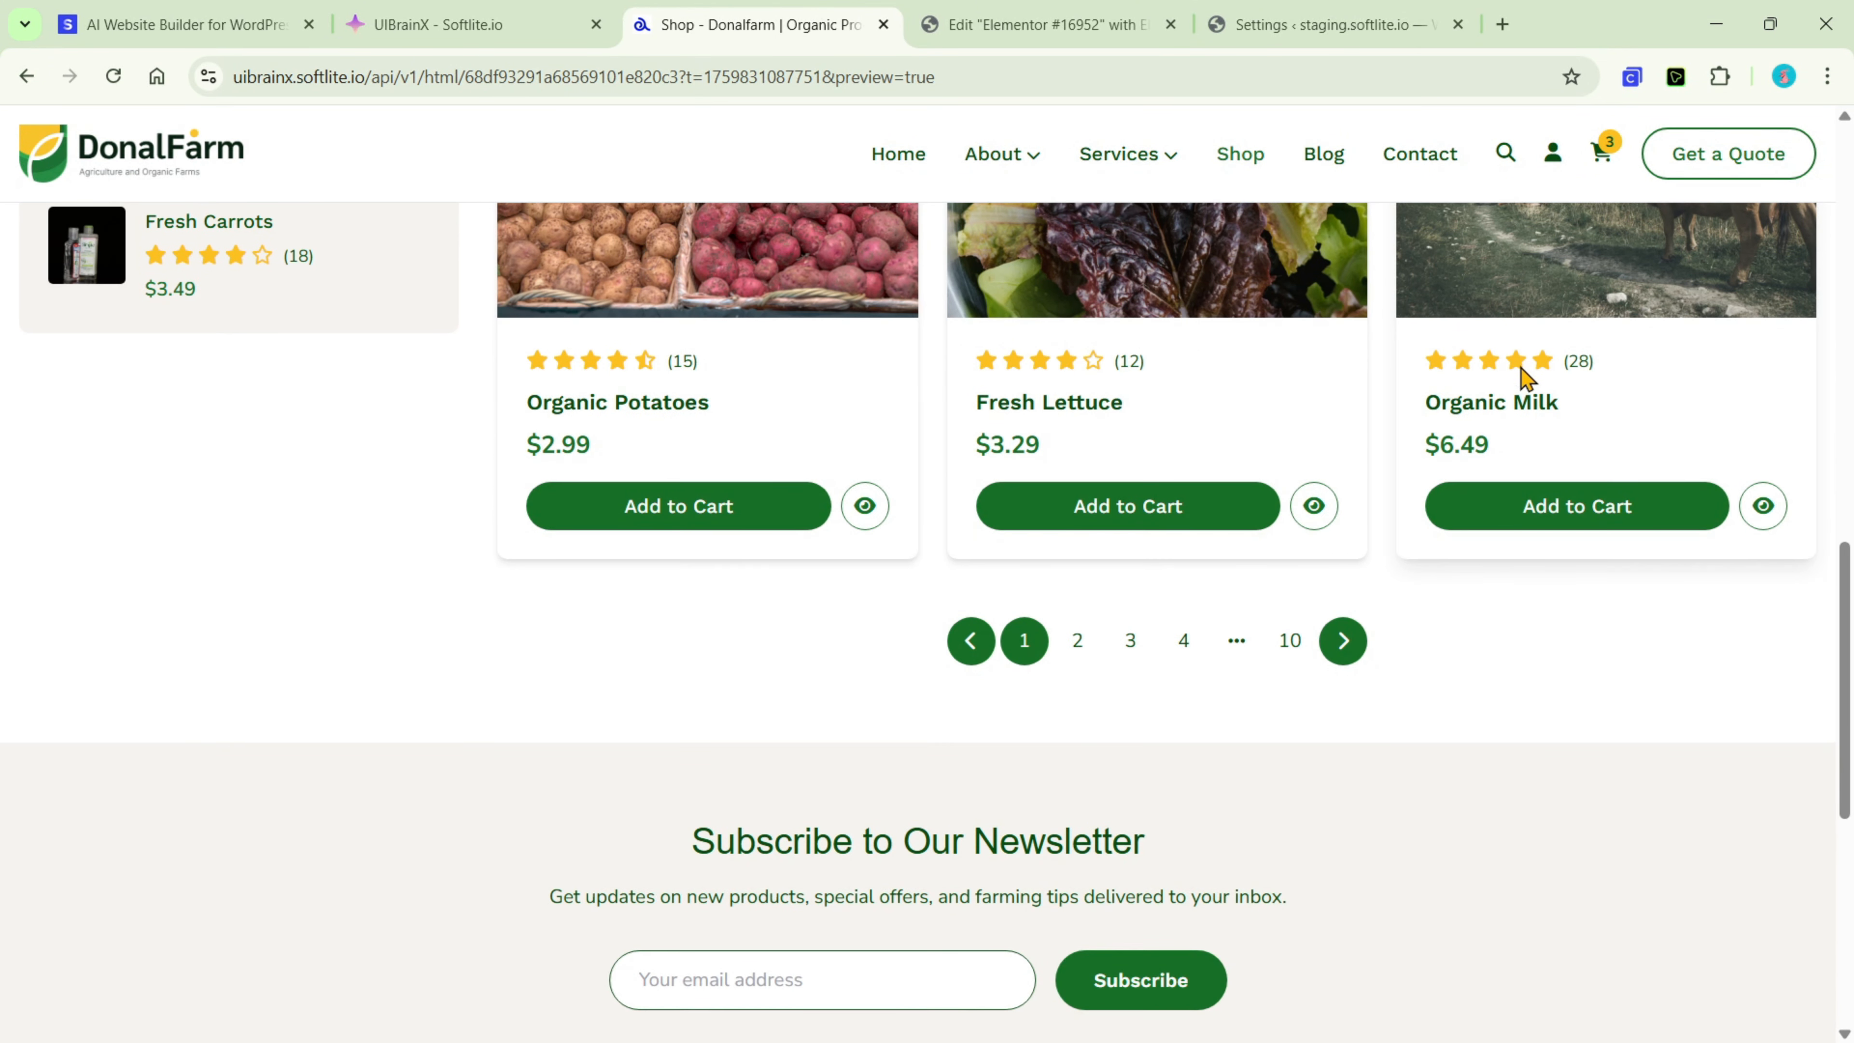
Open the site's Blog page and examine its list of articles
left_click(1327, 162)
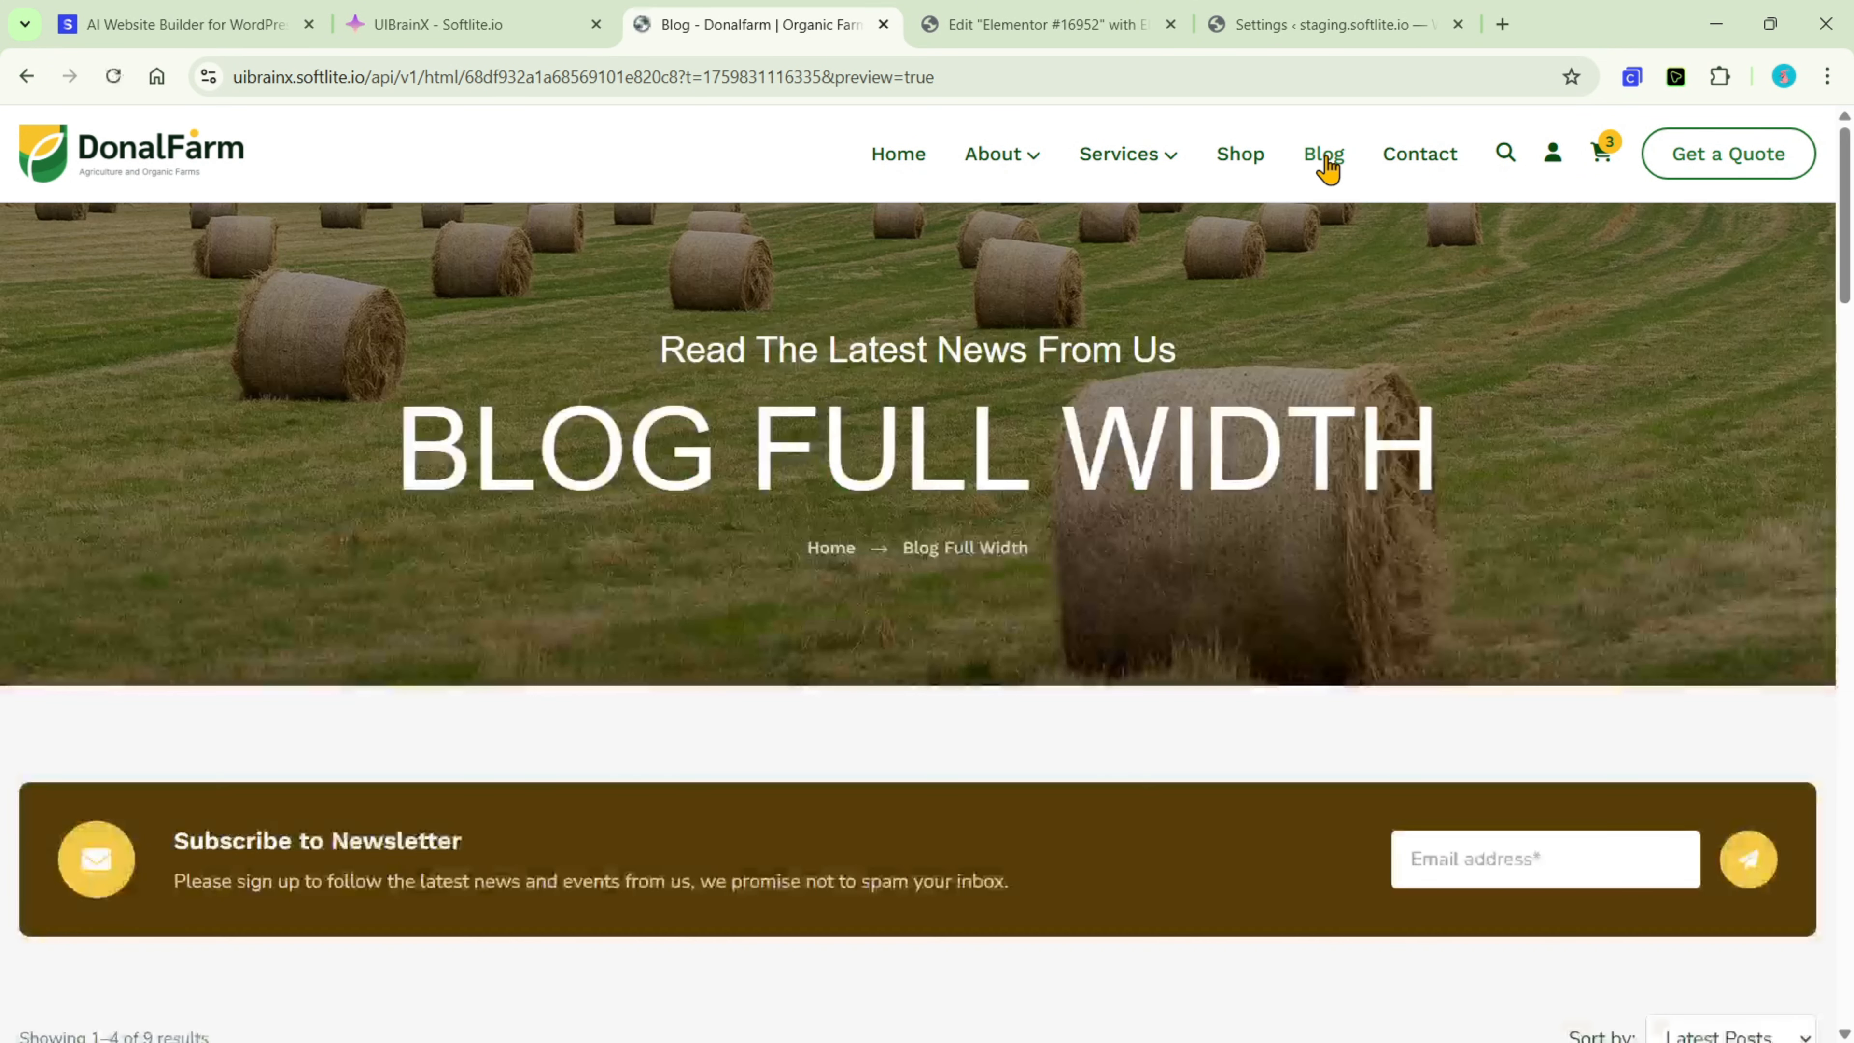
scroll(1335, 292, "down", 17)
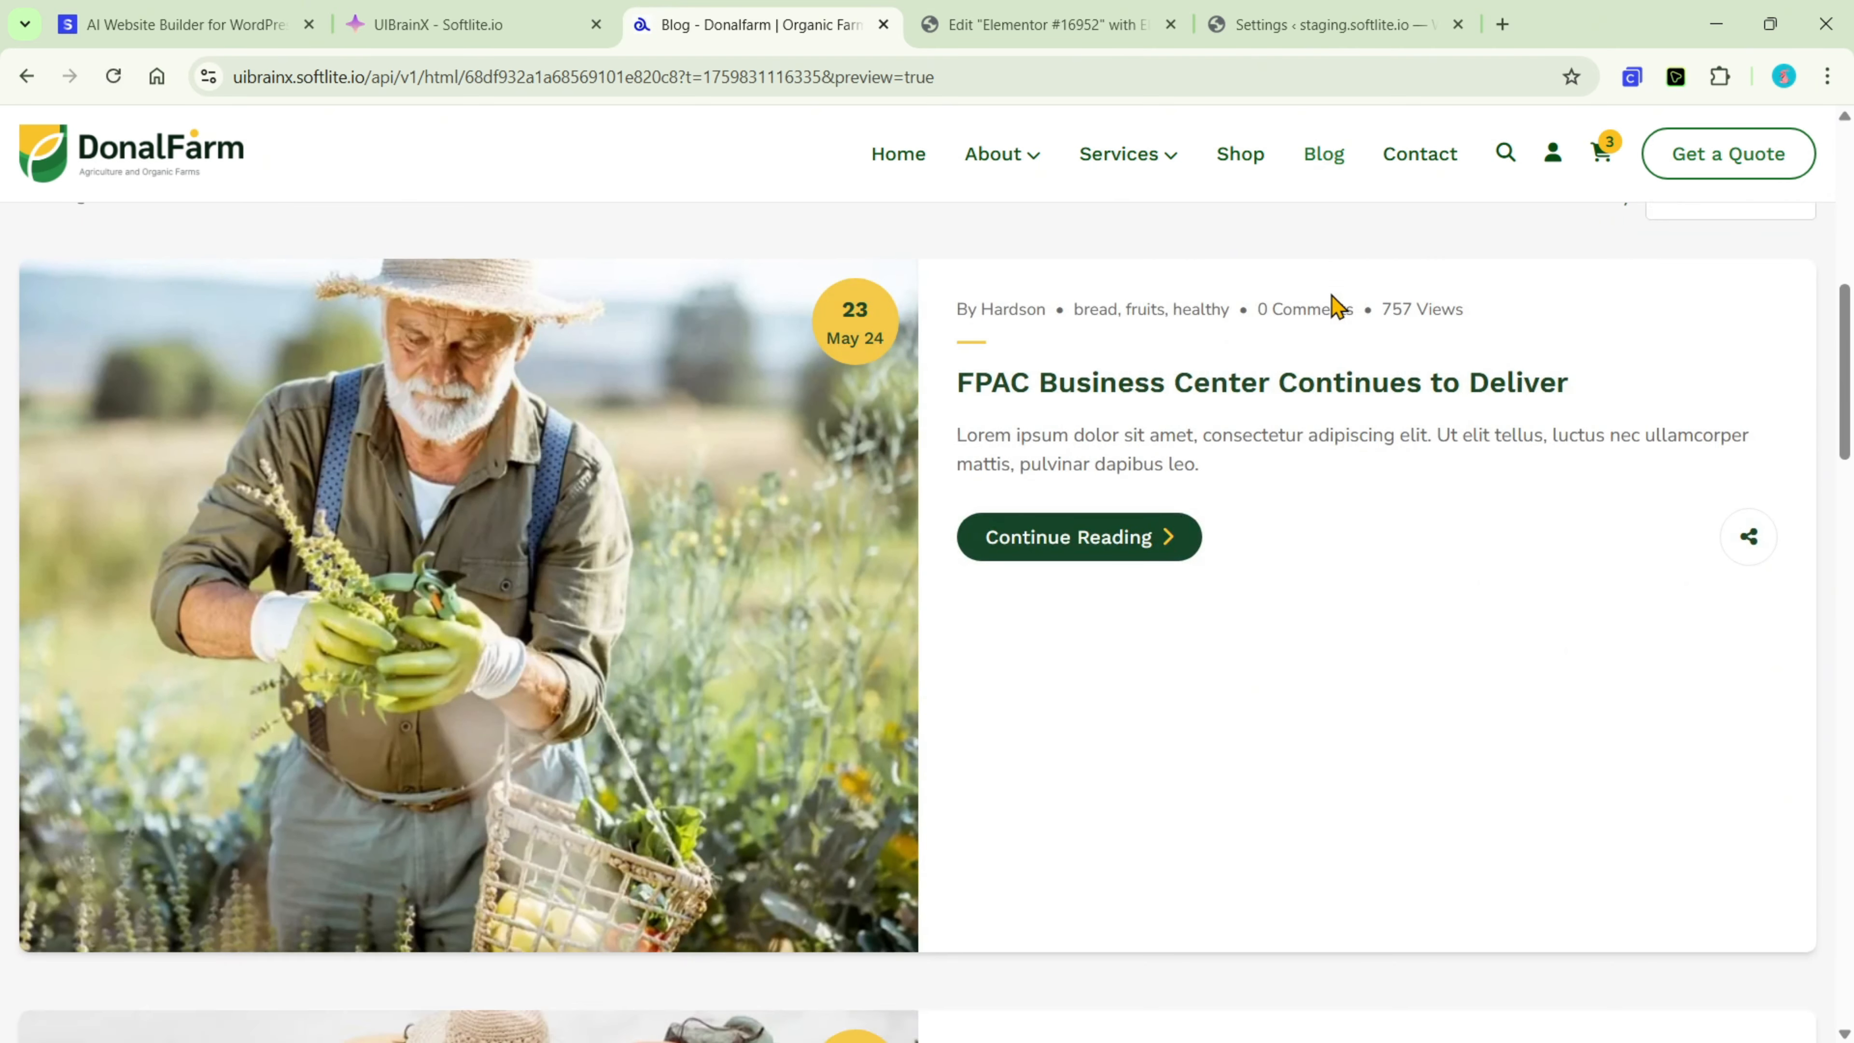
scroll(1336, 305, "down", 5)
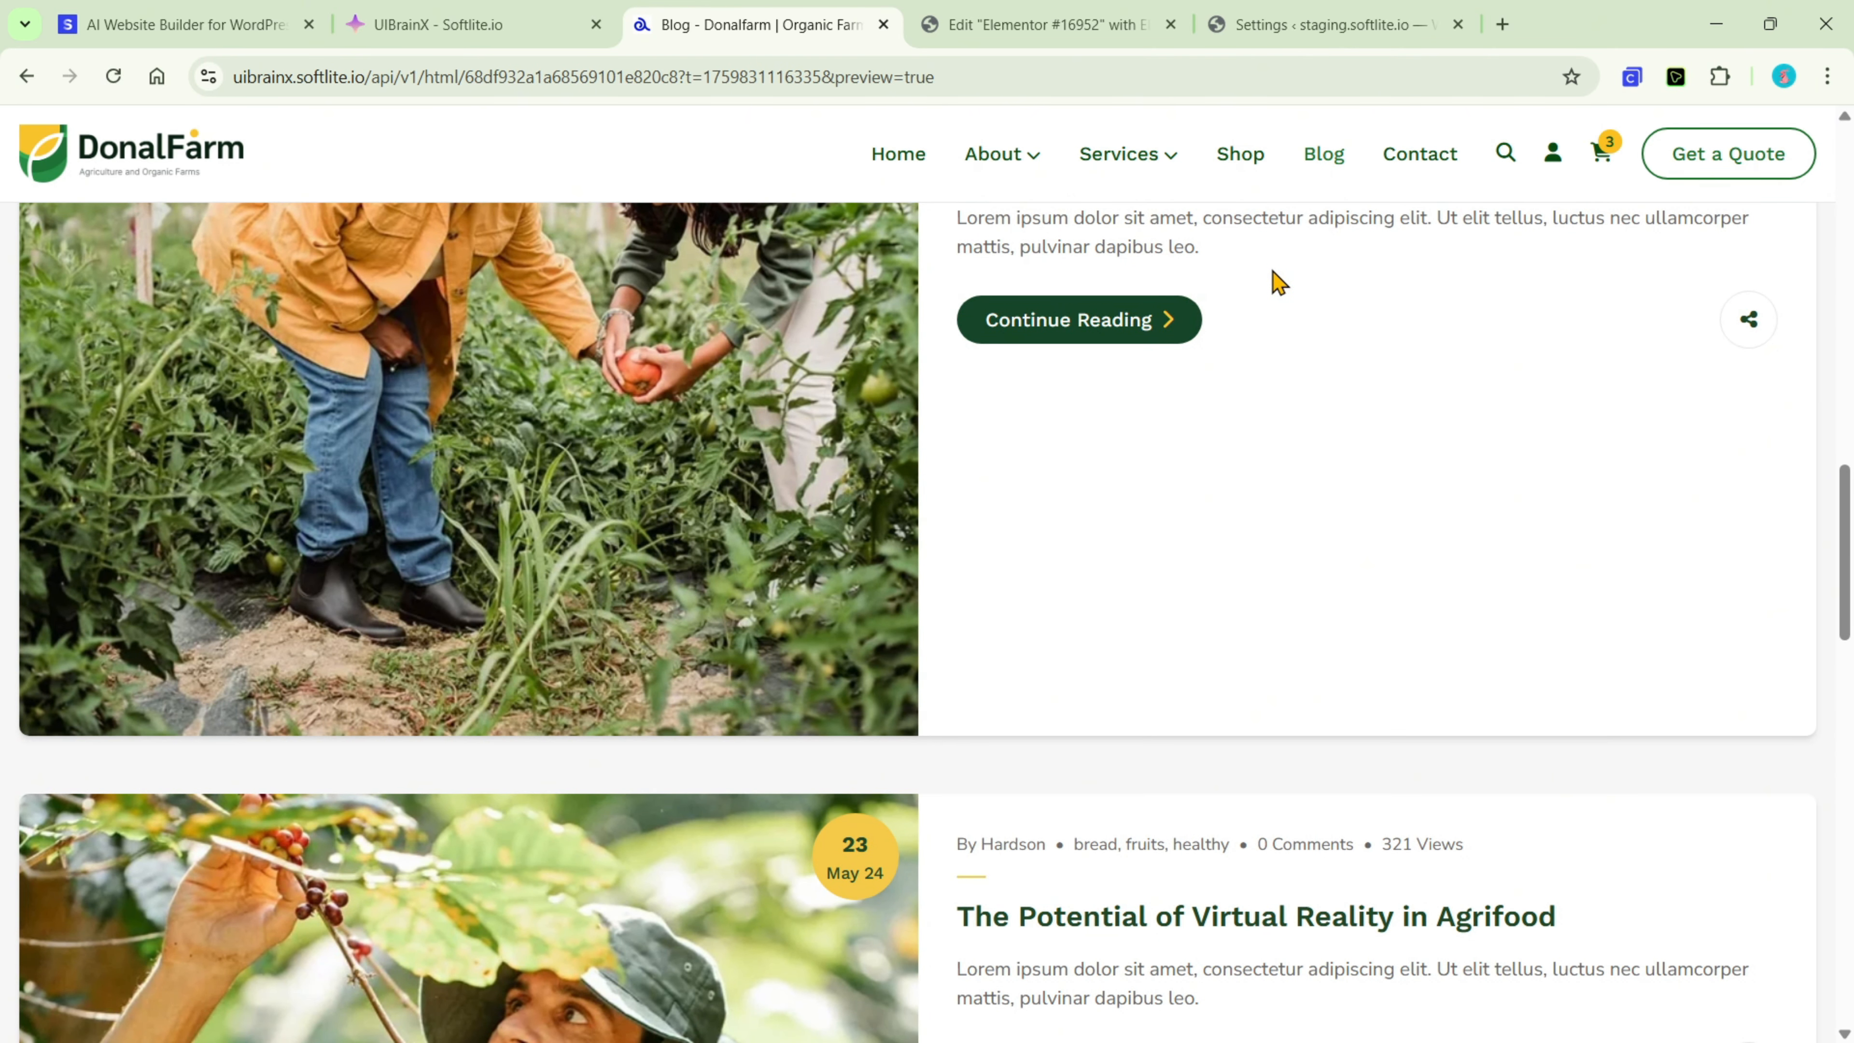
Return to the UIBrainX project editor and view the home page in the mobile preview
left_click(469, 44)
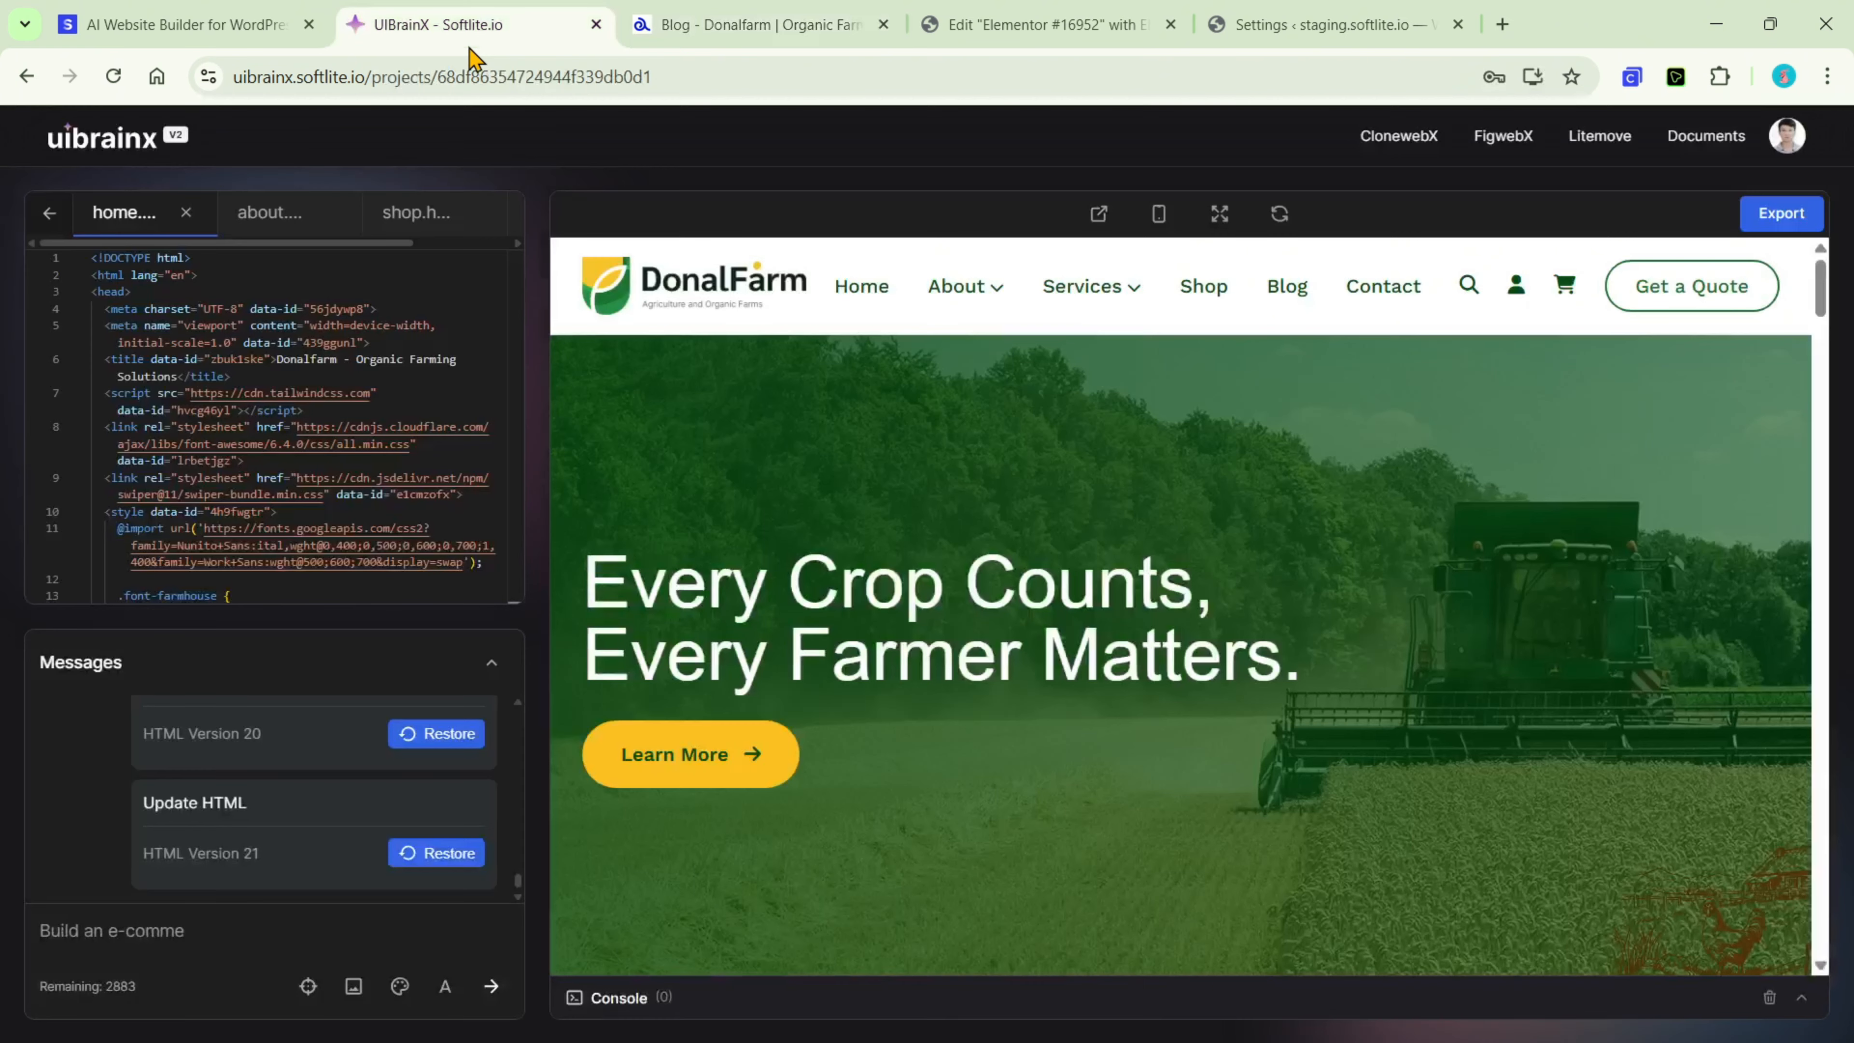
left_click(1158, 213)
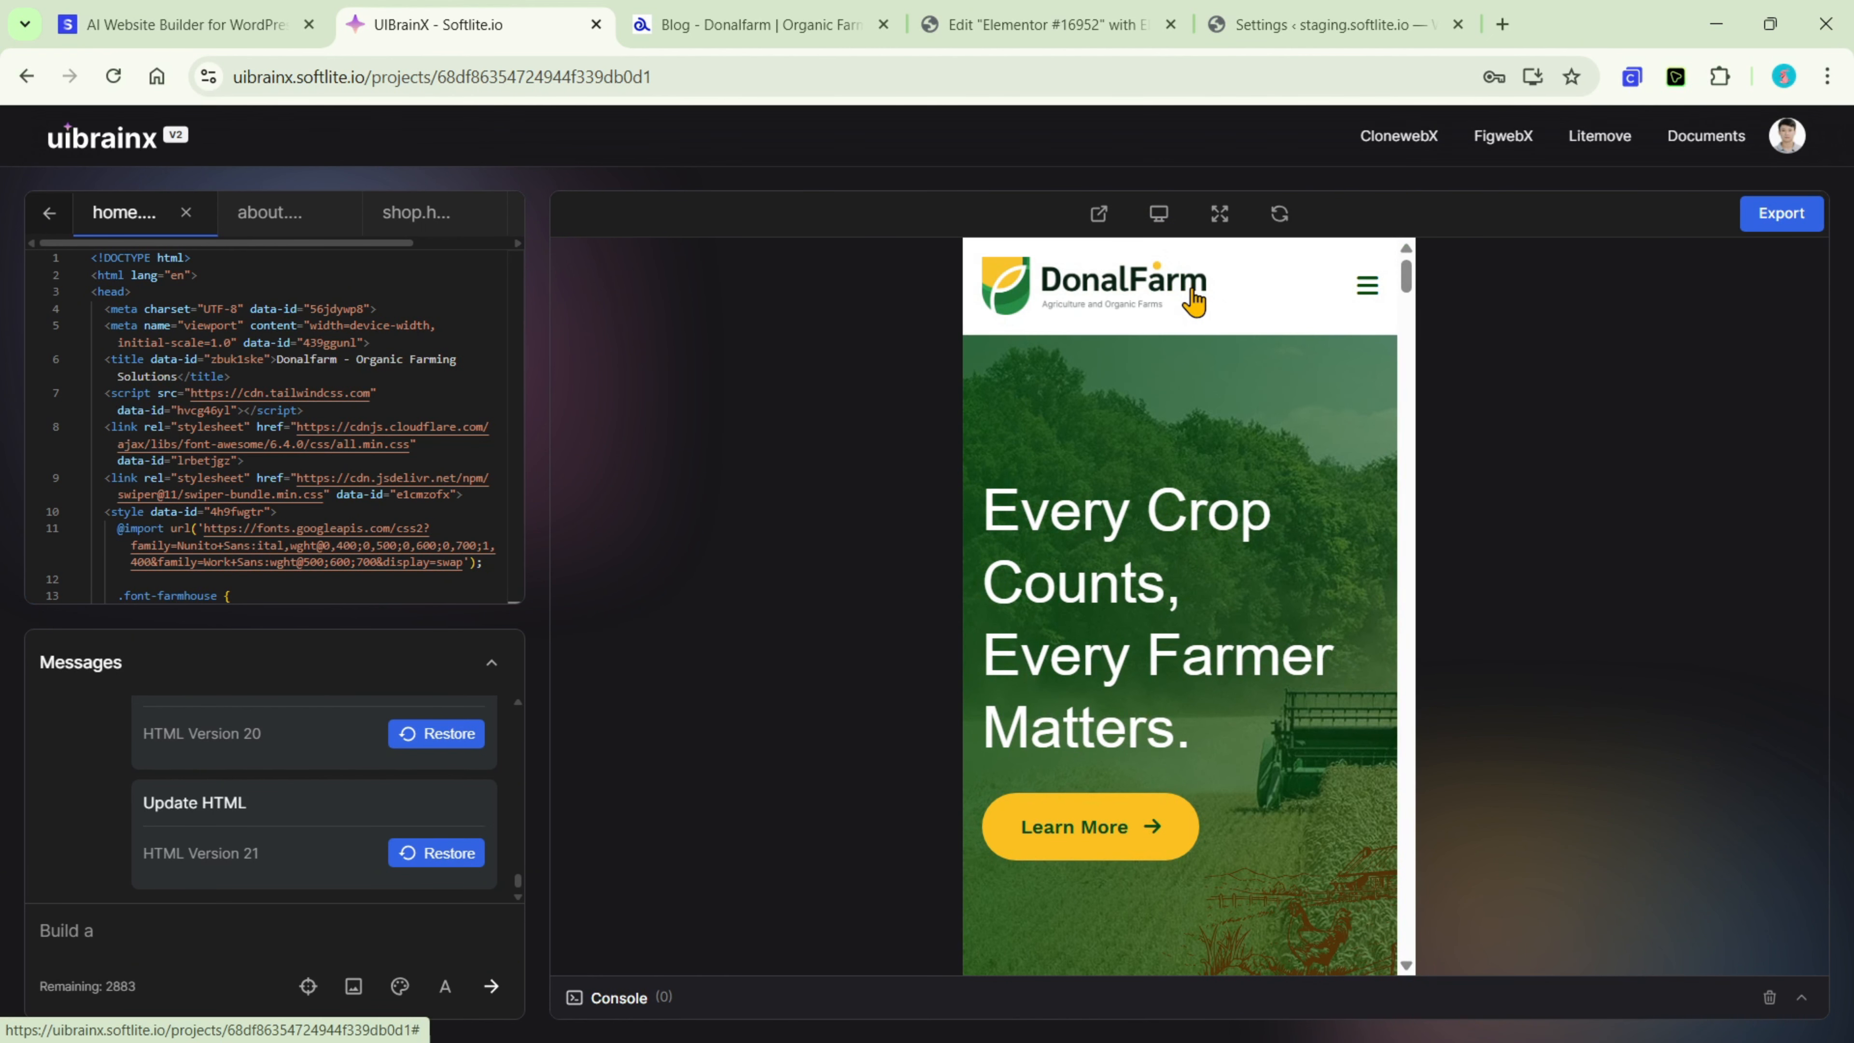
scroll(1189, 296, "down", 5)
scroll(1240, 322, "down", 5)
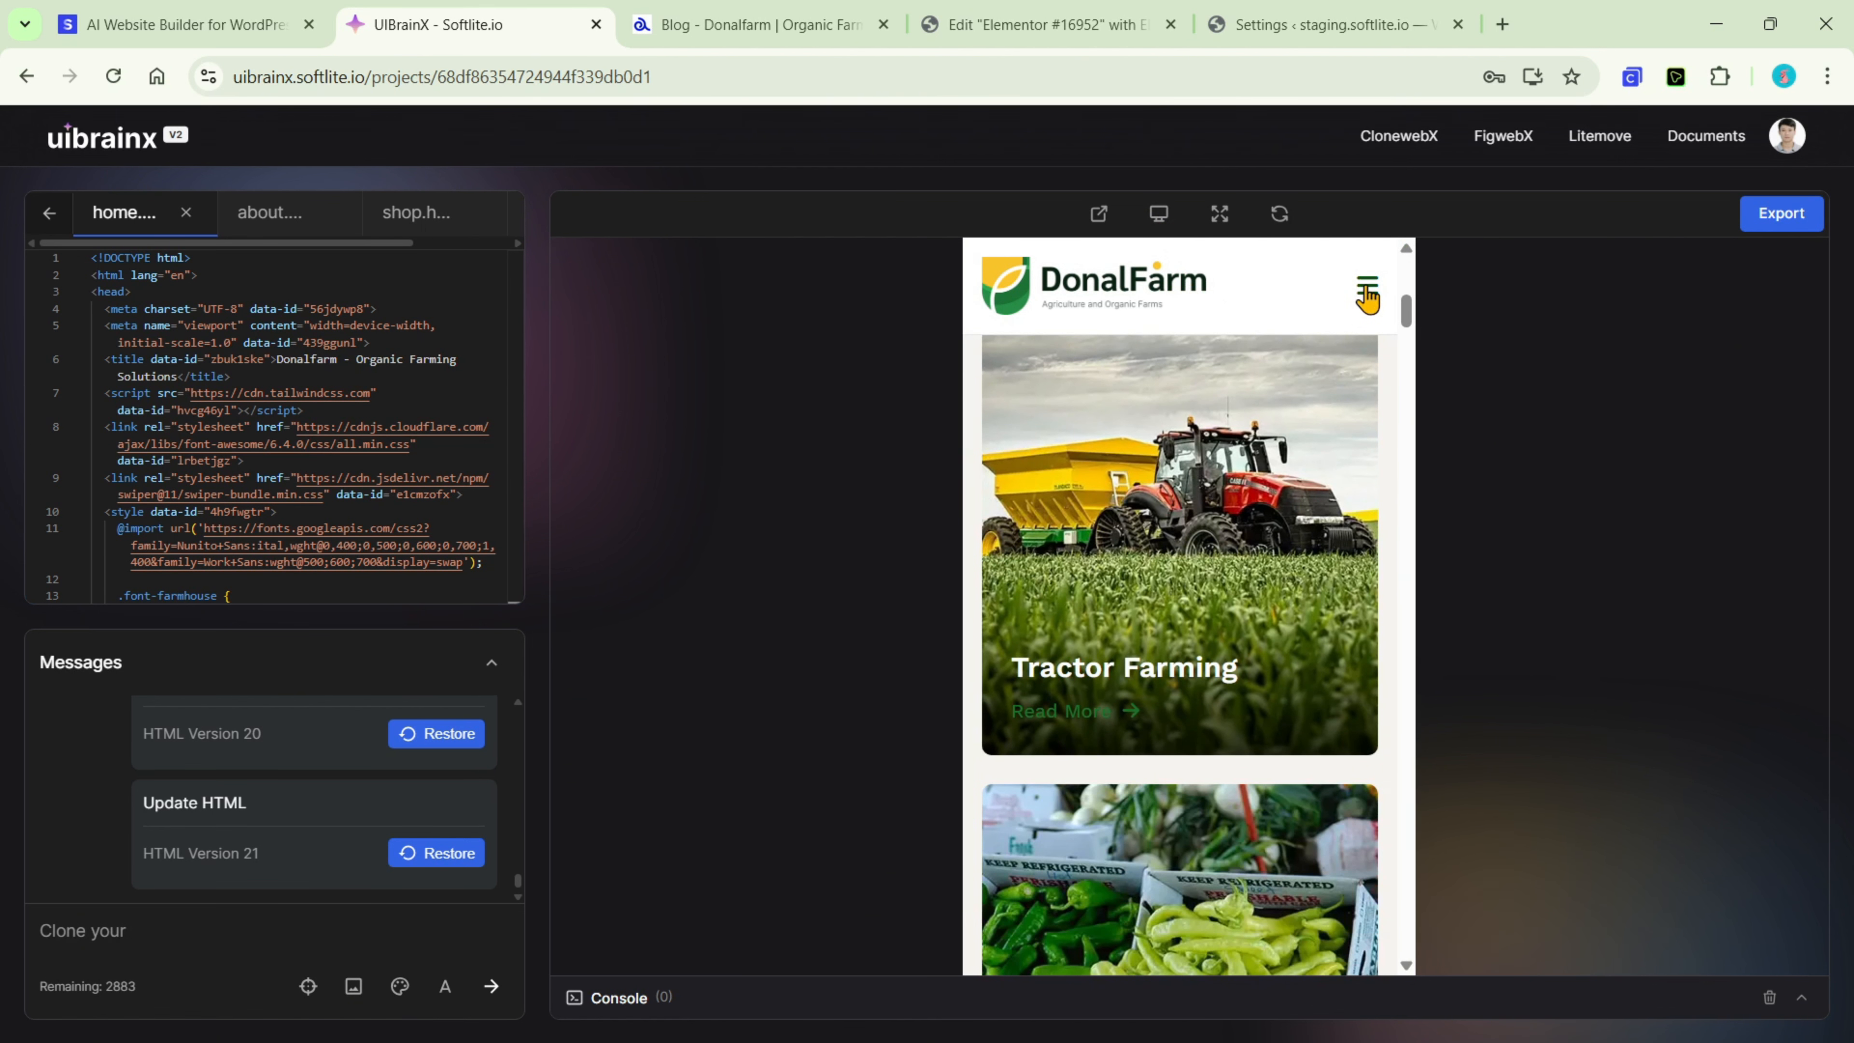
Check the mobile navigation menu by expanding and collapsing its About submenu, and close the menu
left_click(1365, 290)
left_click(1360, 447)
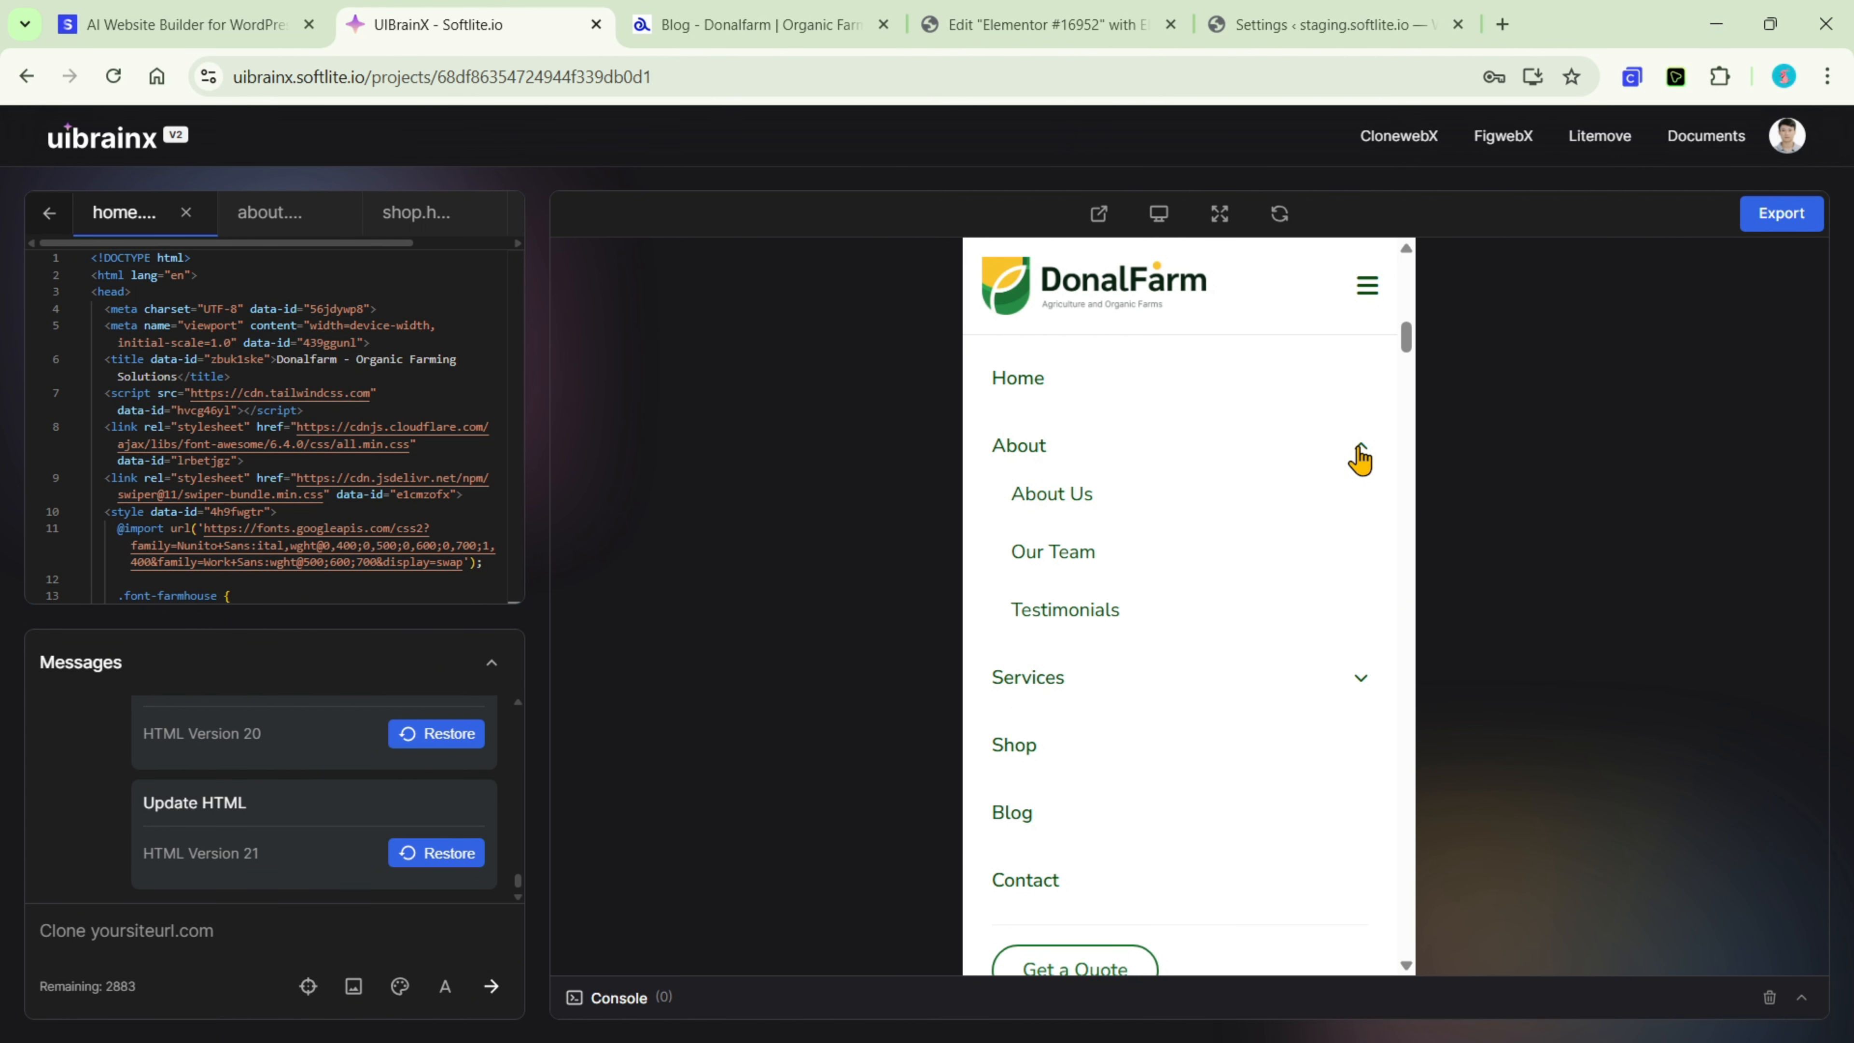
left_click(1359, 447)
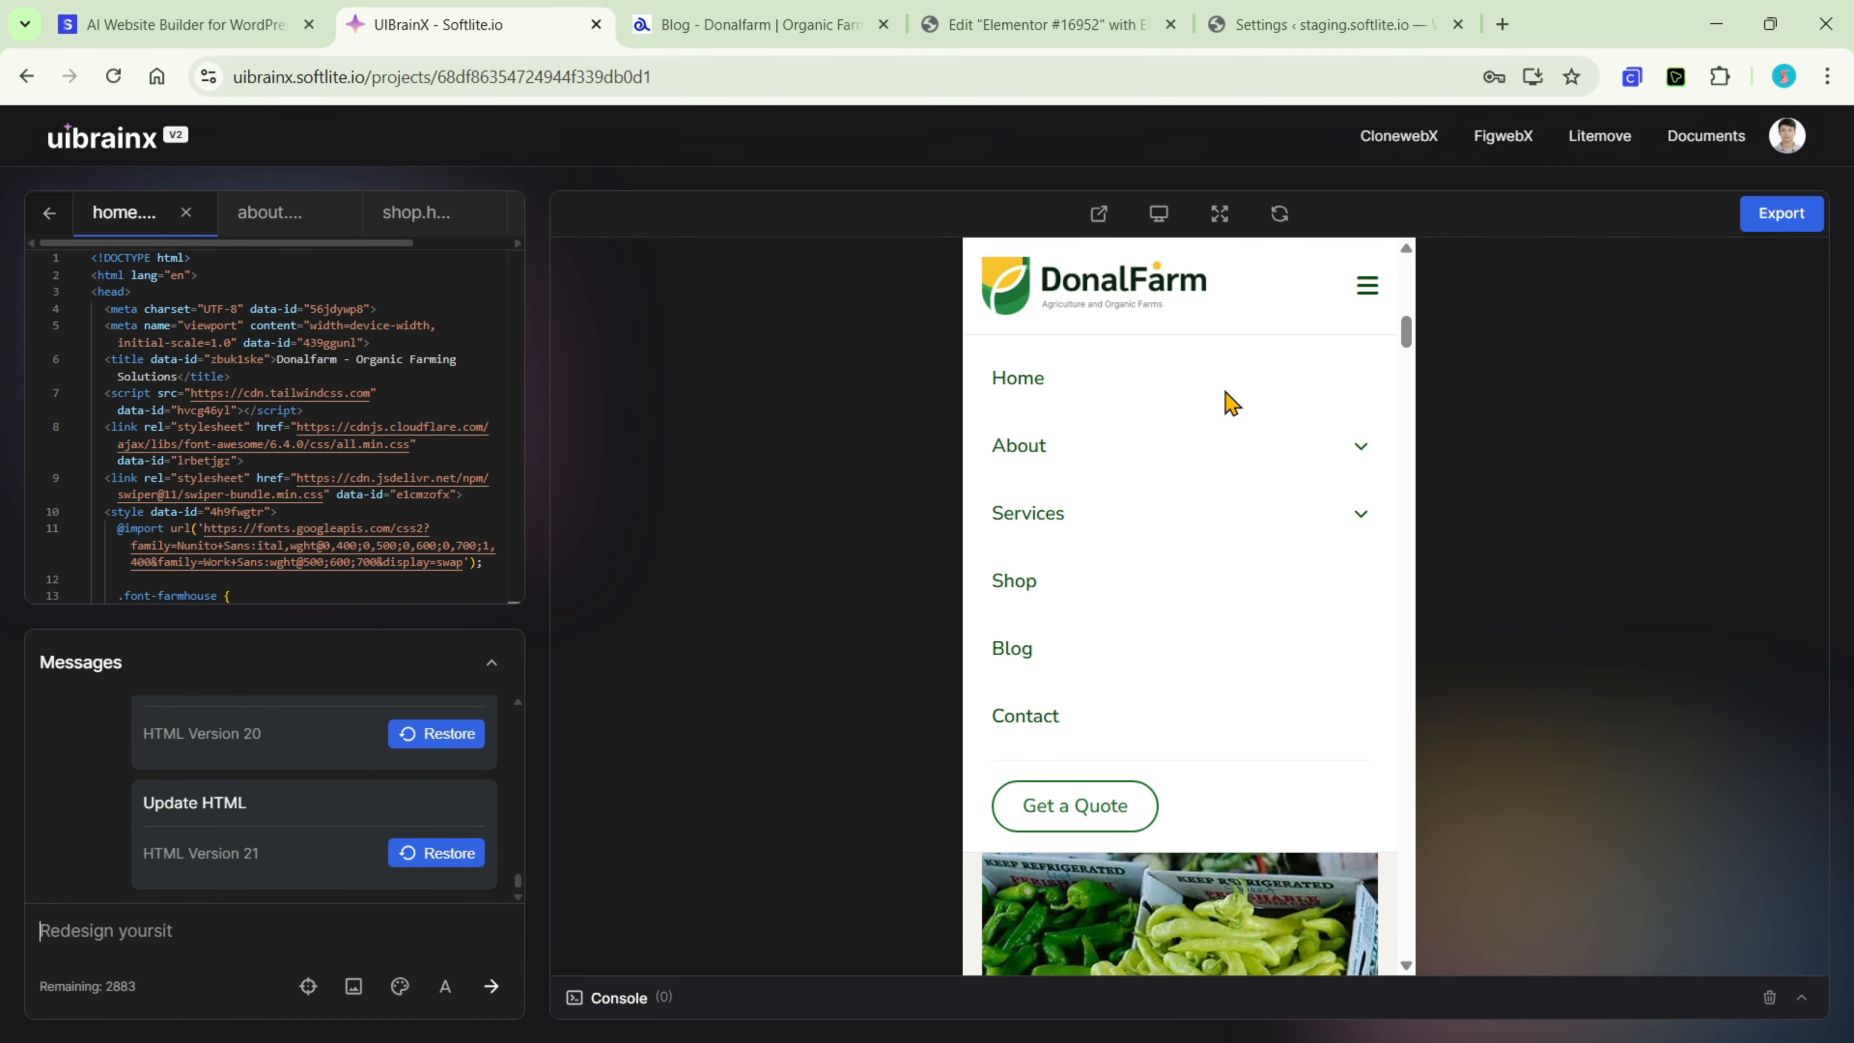
left_click(1366, 287)
Examine the mobile layout of the home page's farming cards and agricultural services section
scroll(1336, 475, "down", 10)
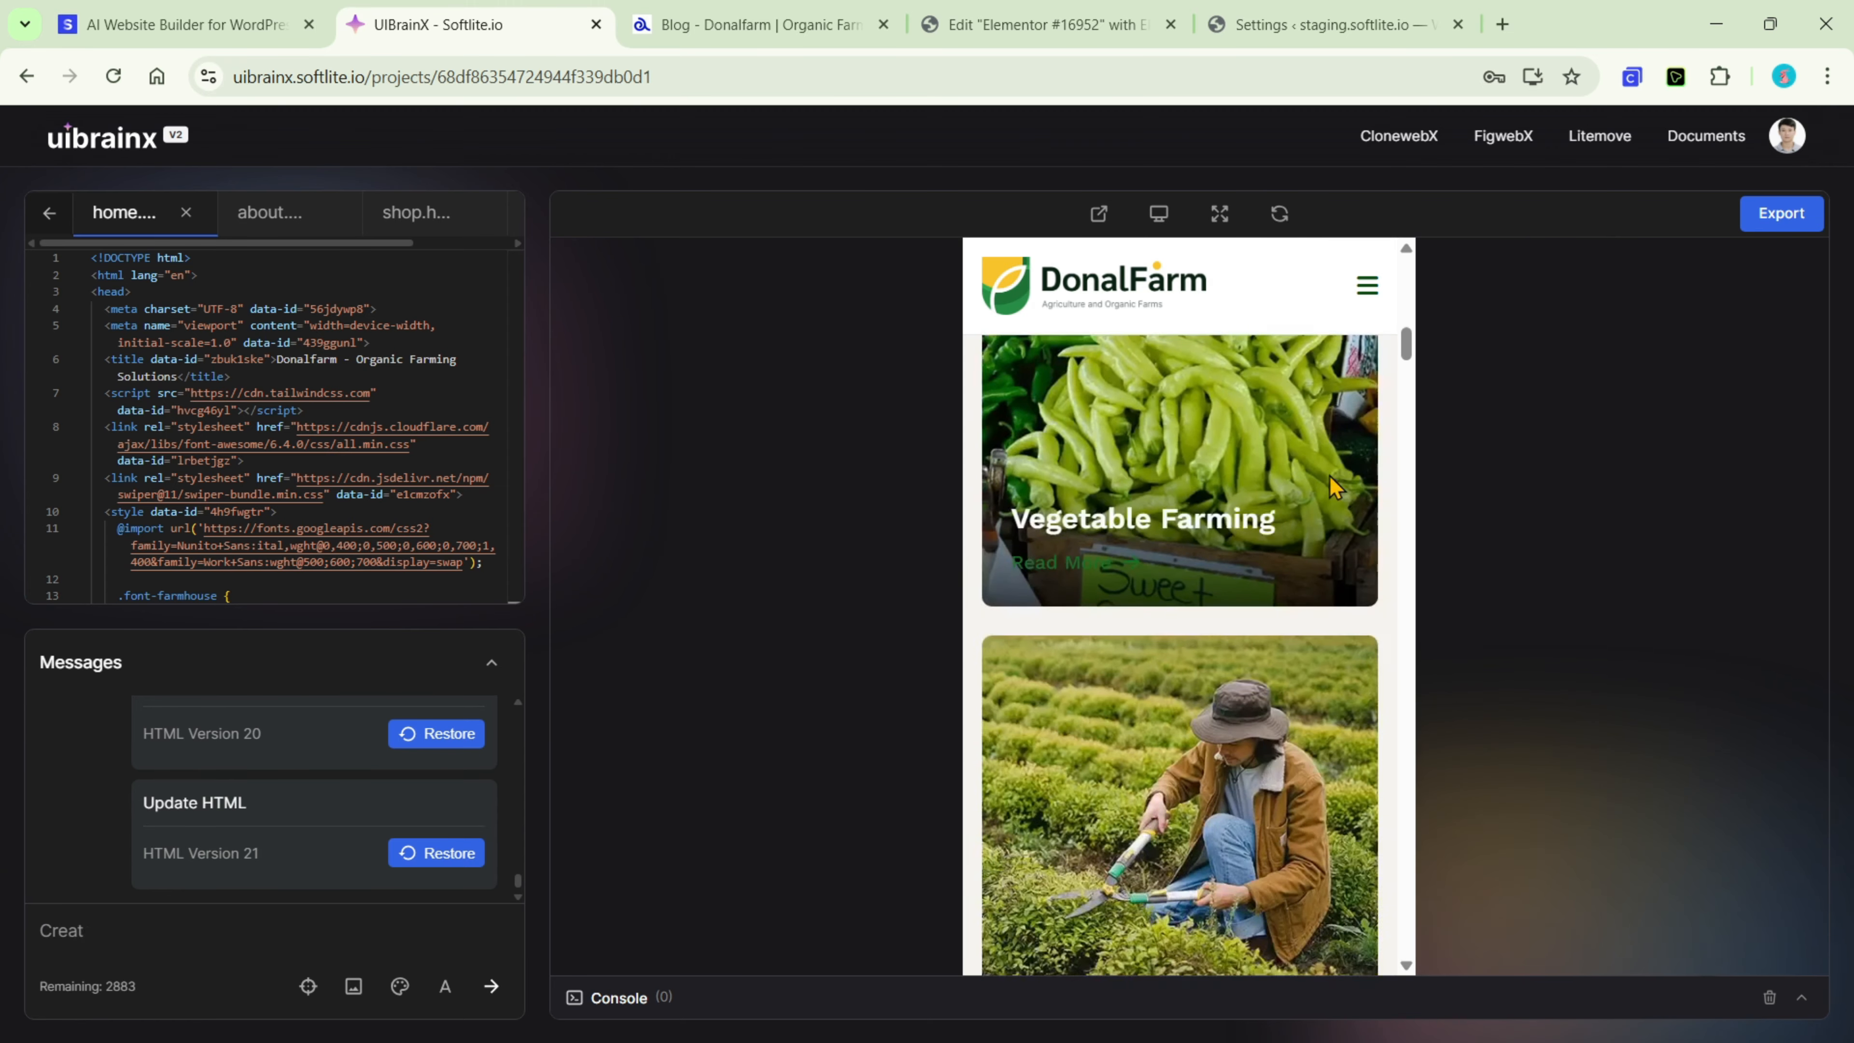
scroll(1335, 488, "down", 10)
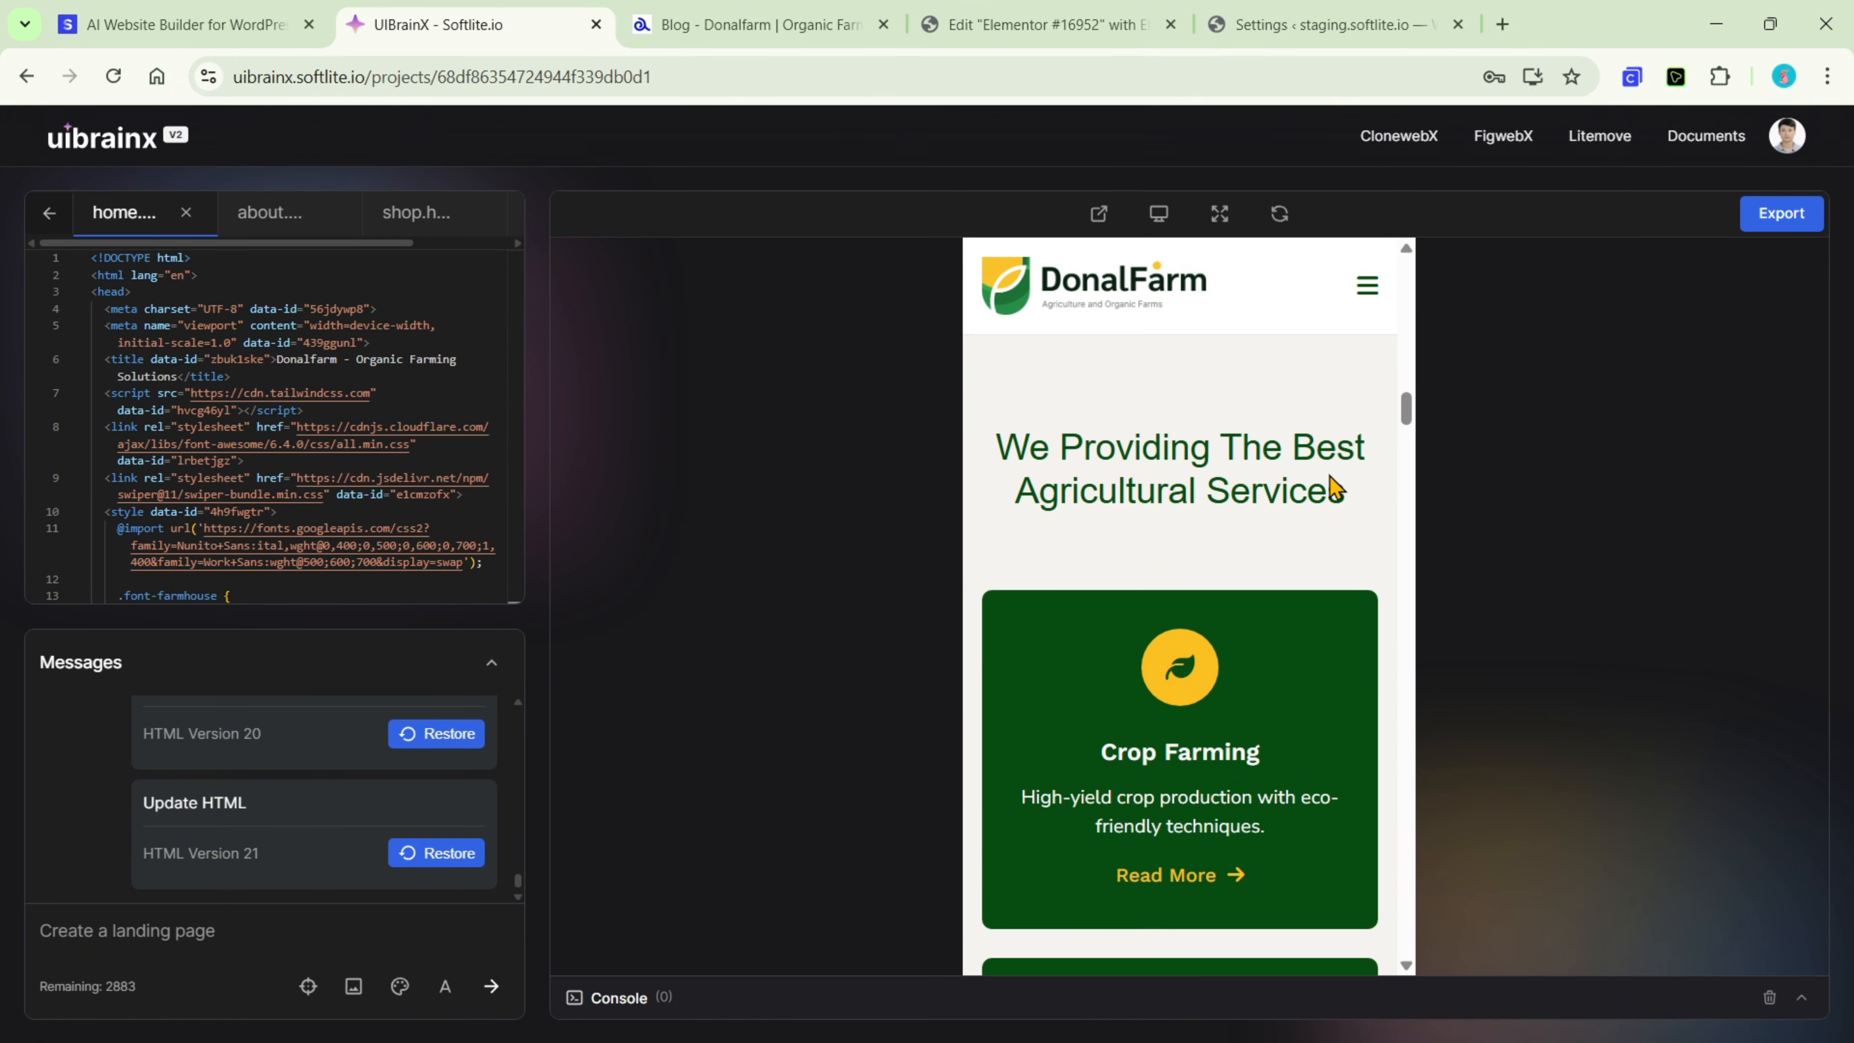
scroll(1335, 487, "down", 5)
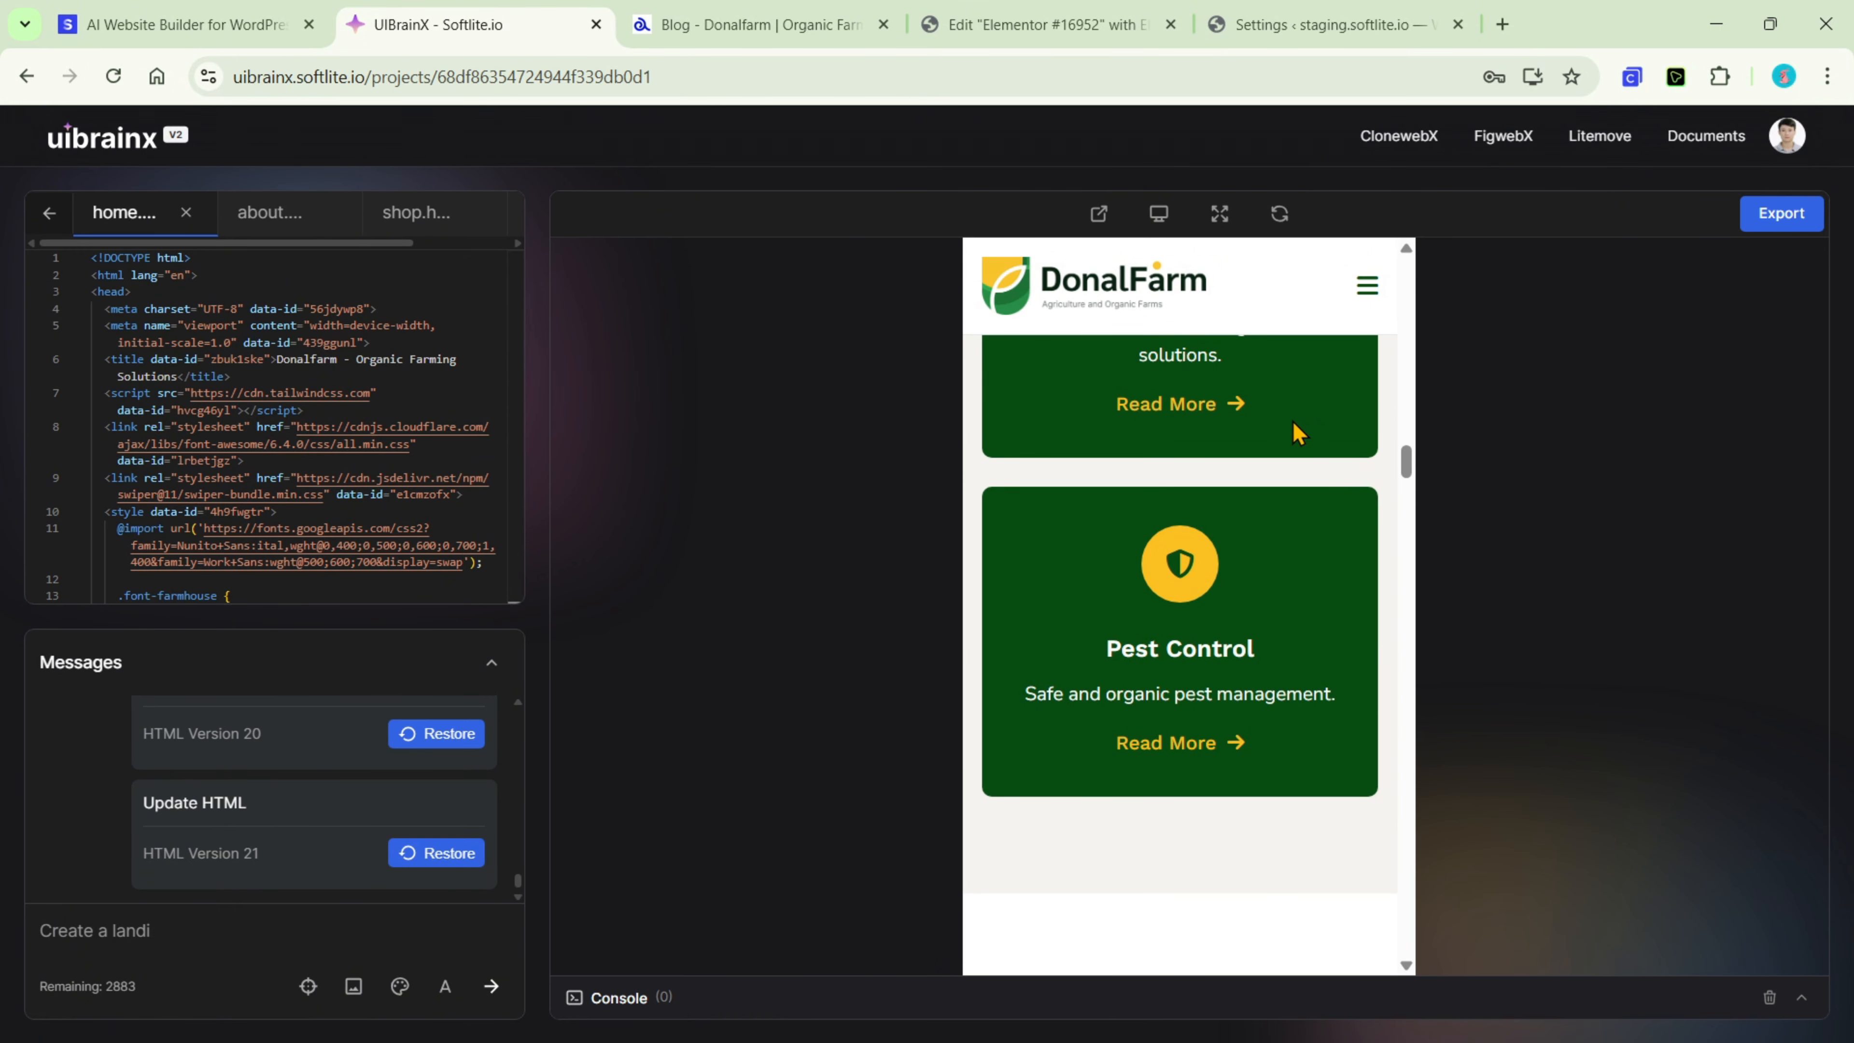
Switch the preview back to desktop view and examine the home page's projects and FAQ sections
left_click(1159, 215)
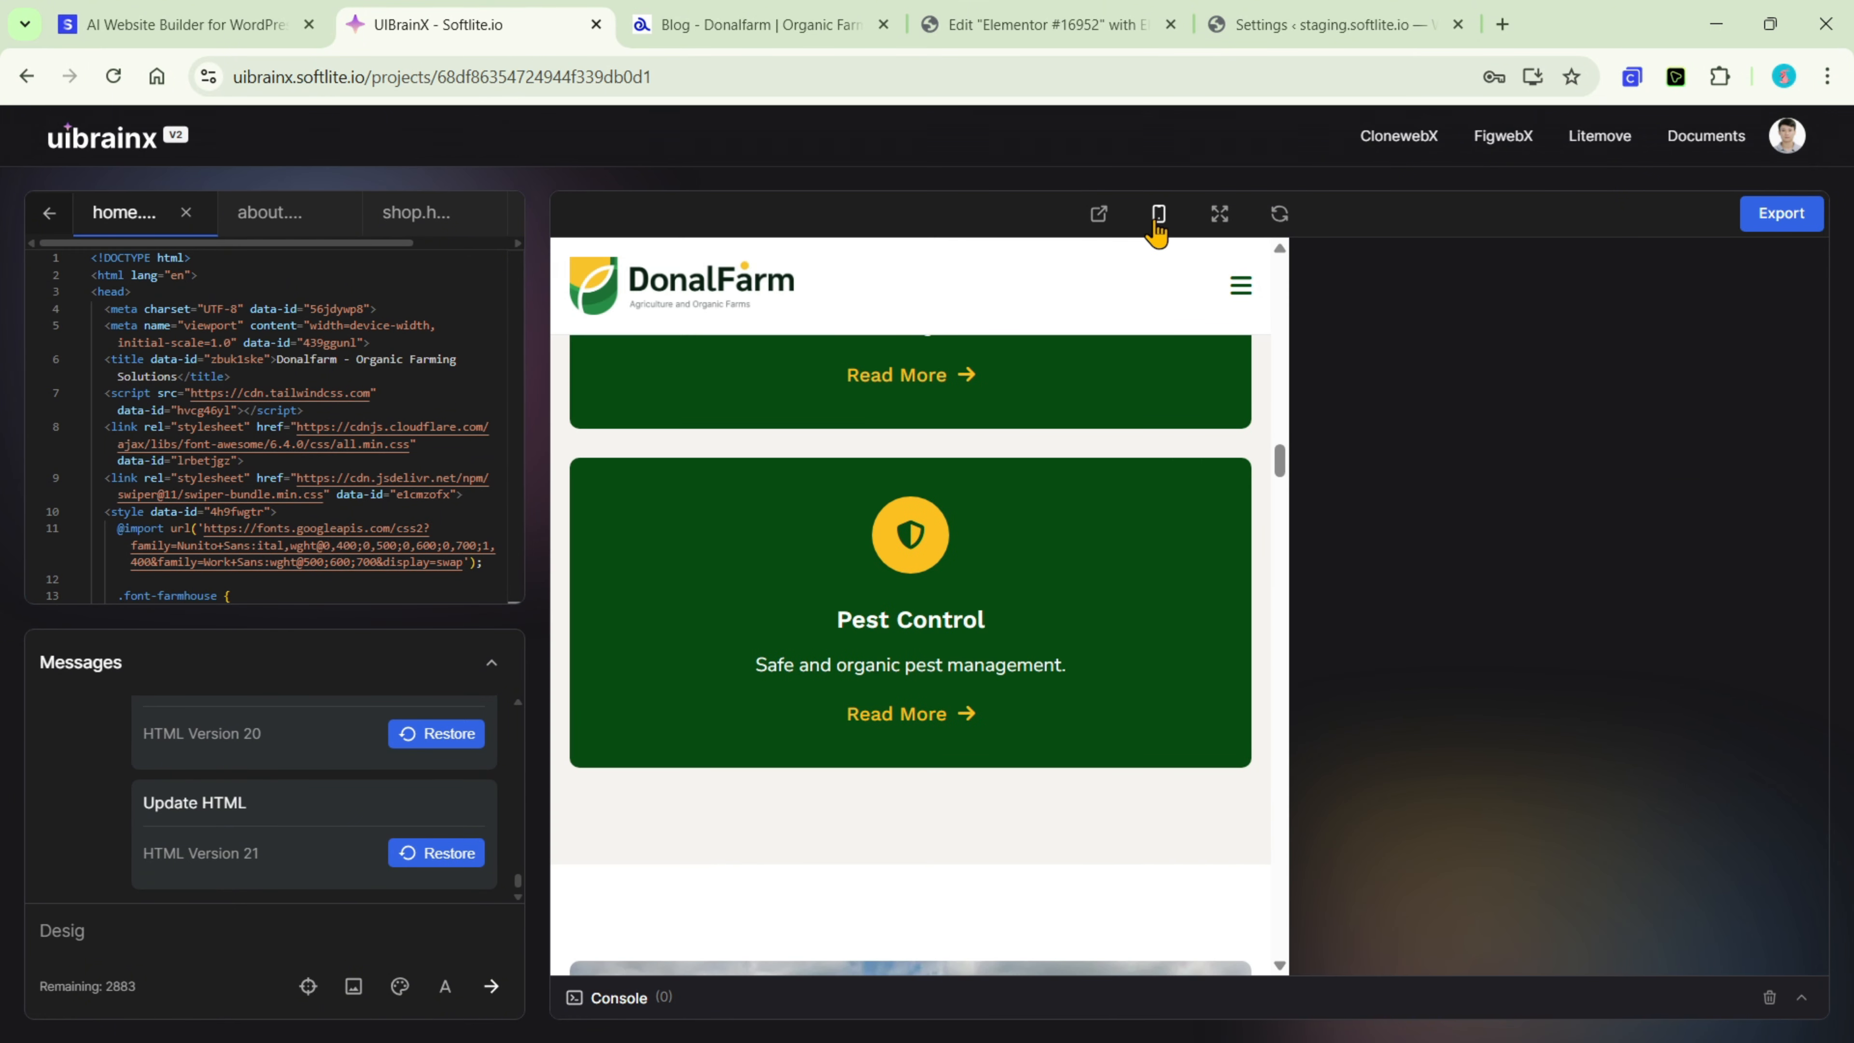
scroll(1327, 378, "up", 4)
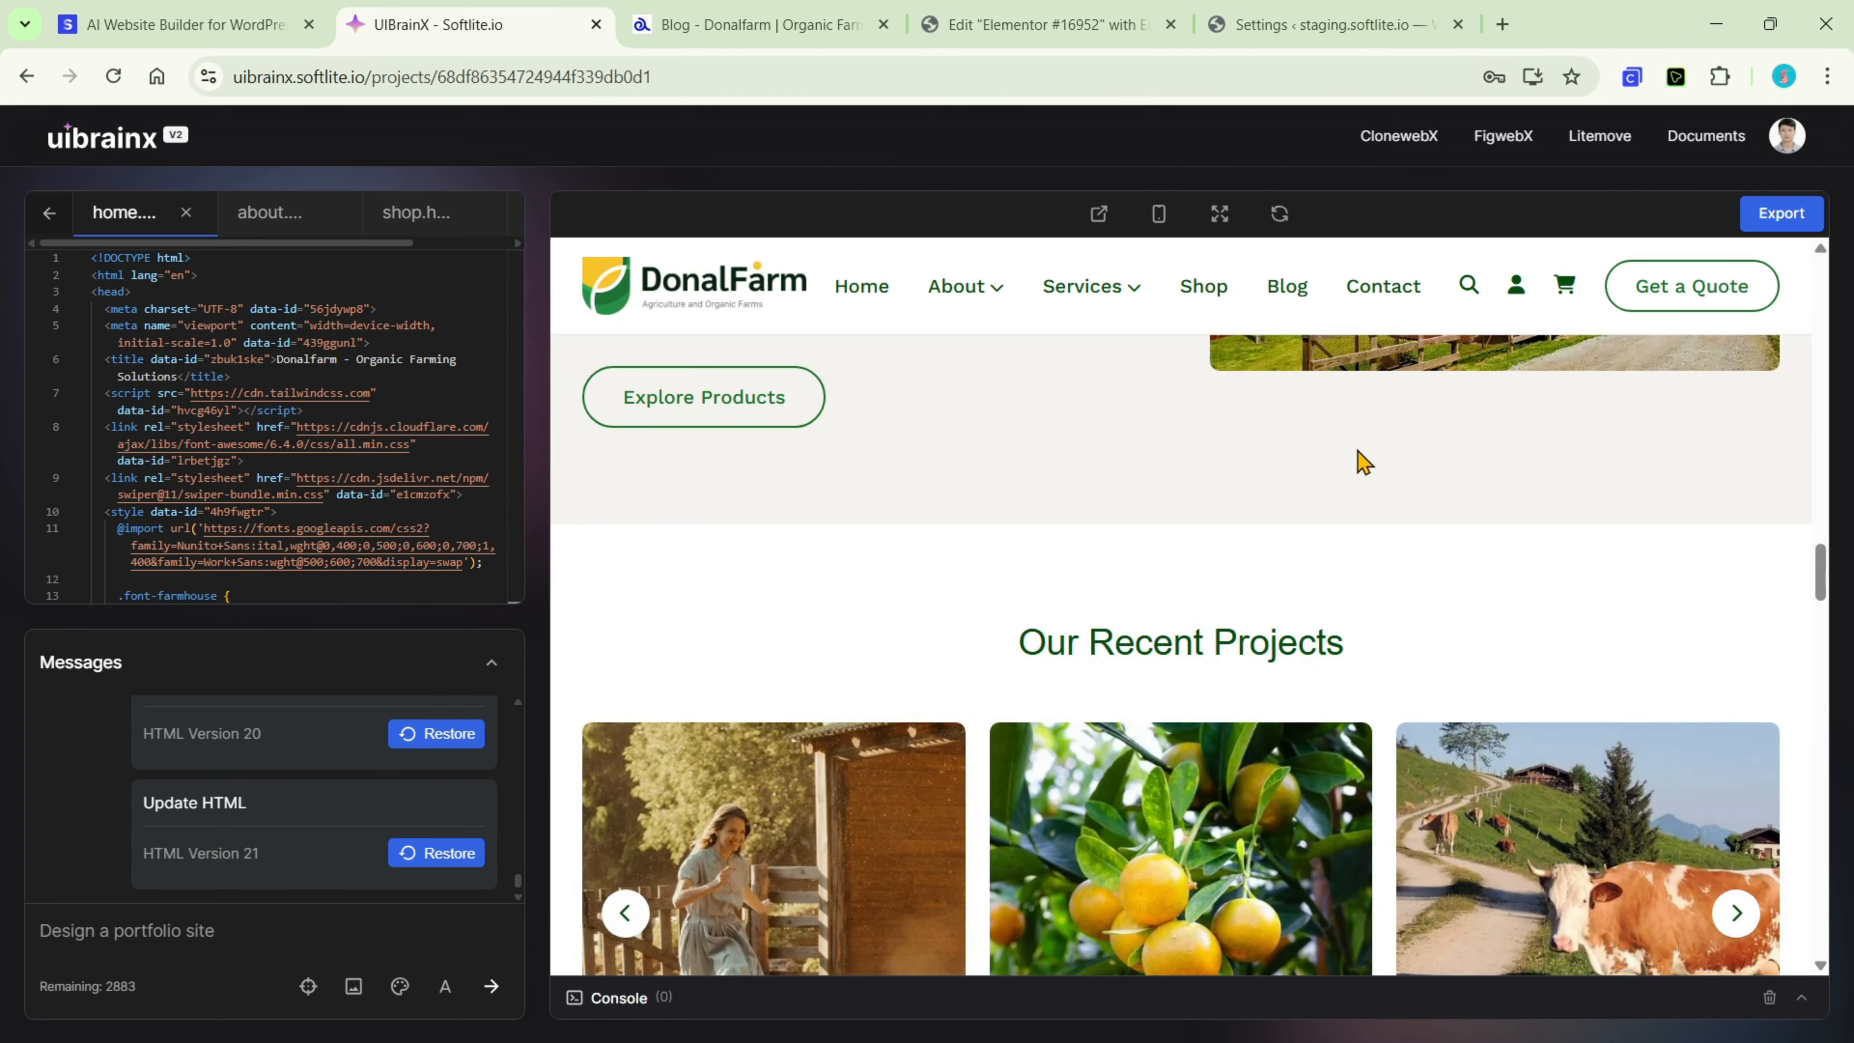
scroll(1359, 460, "down", 8)
scroll(1359, 462, "down", 10)
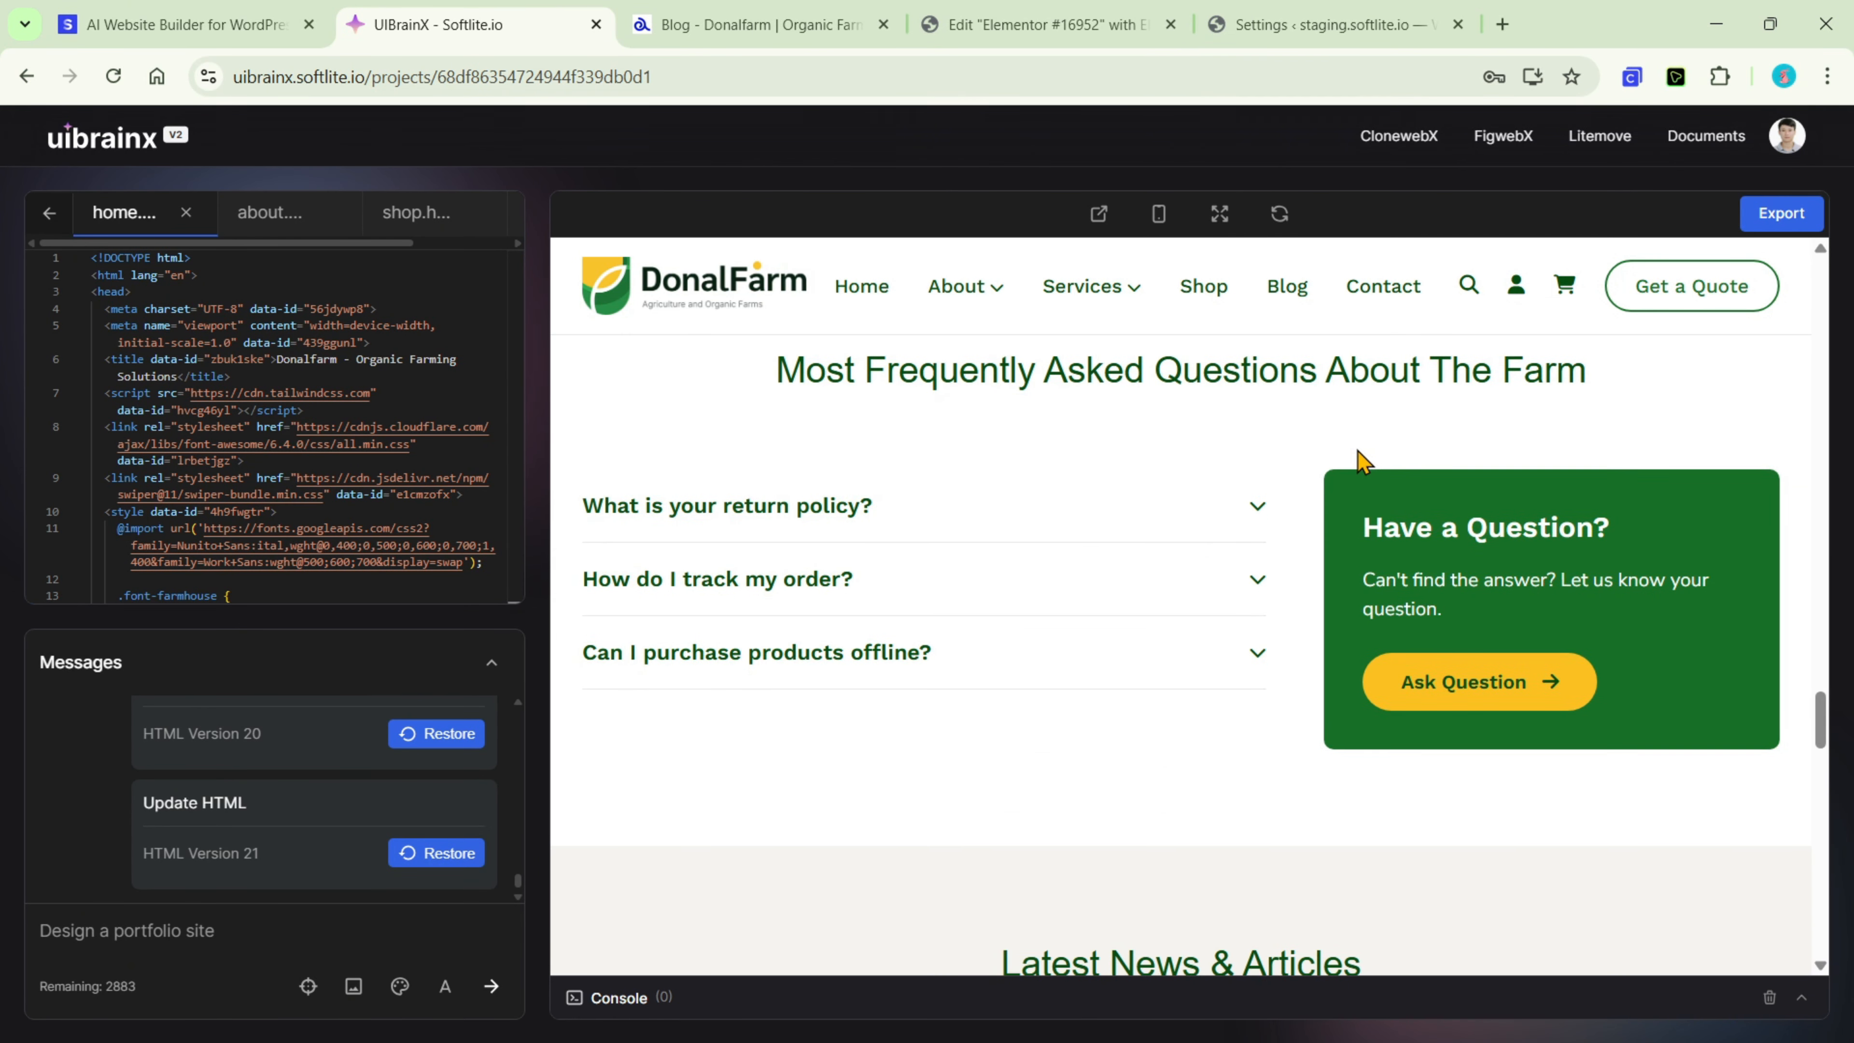
Open the home page's export settings and choose Elementor (3.10 or higher + Flex Container) as the page builder
scroll(1359, 461, "up", 3)
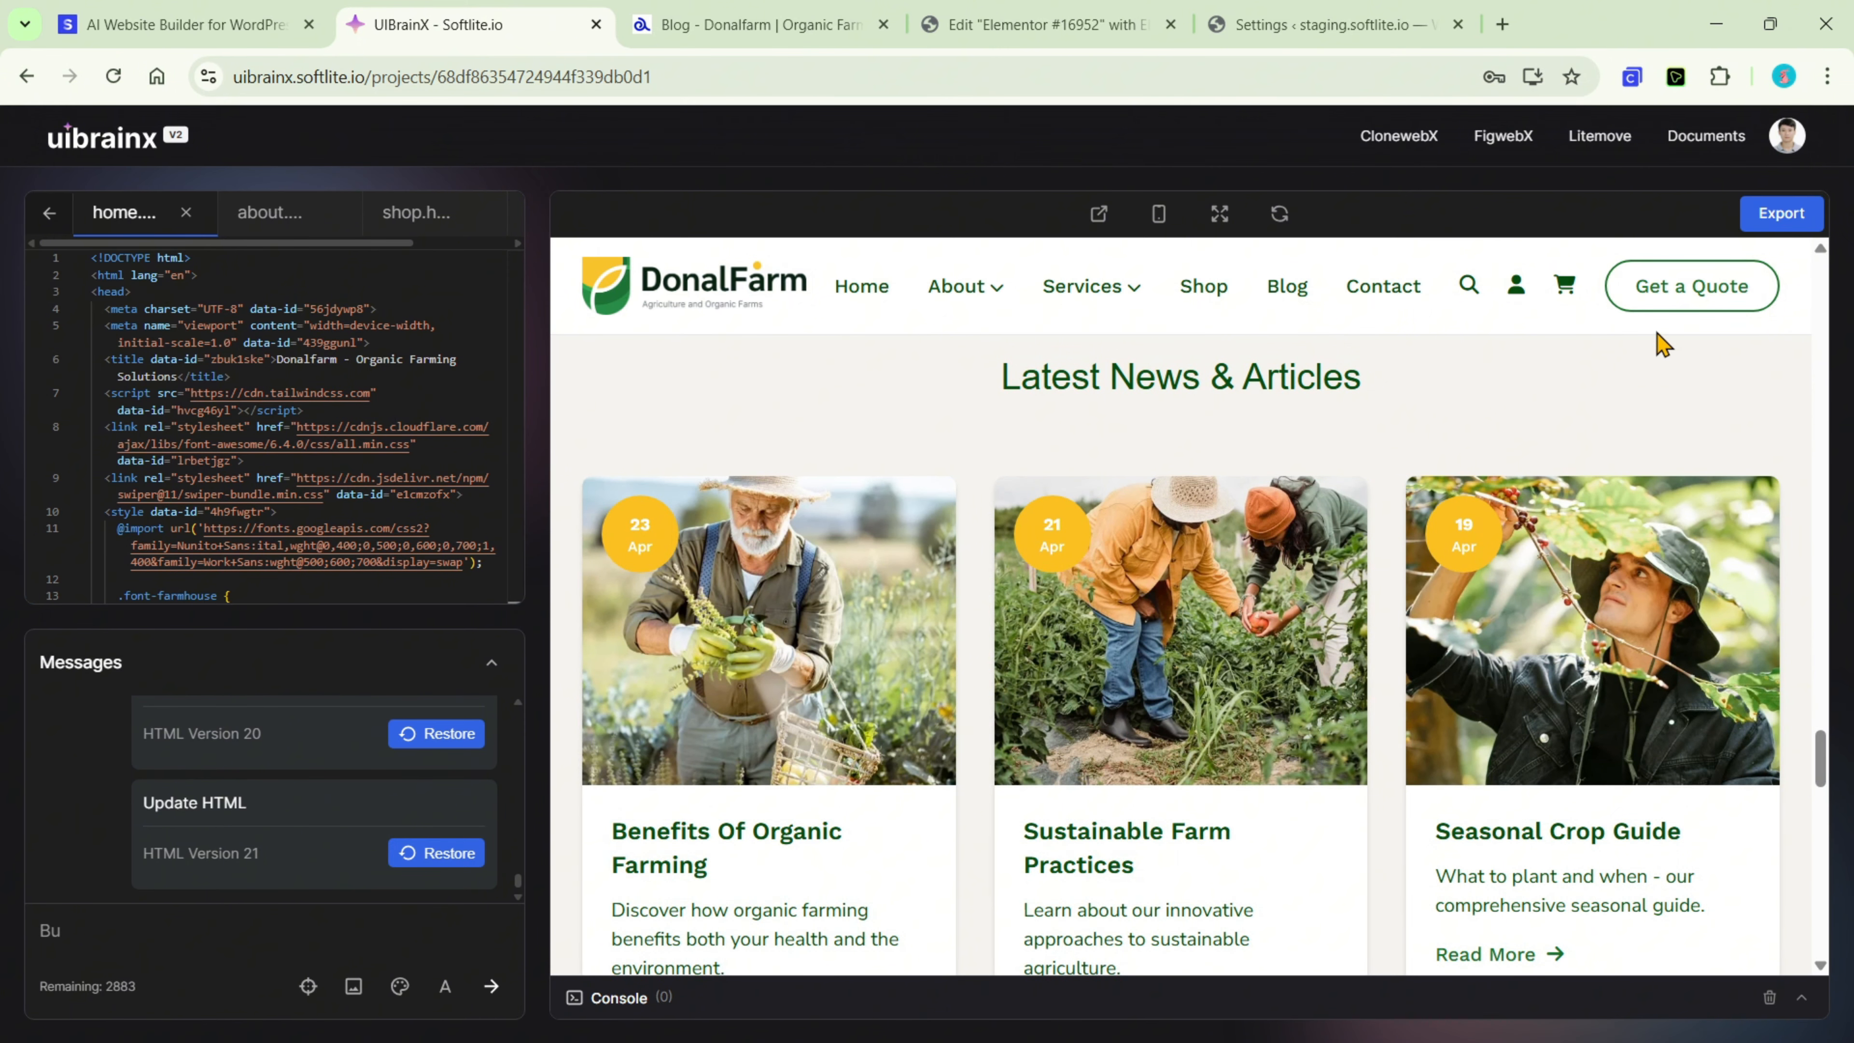
left_click(1781, 219)
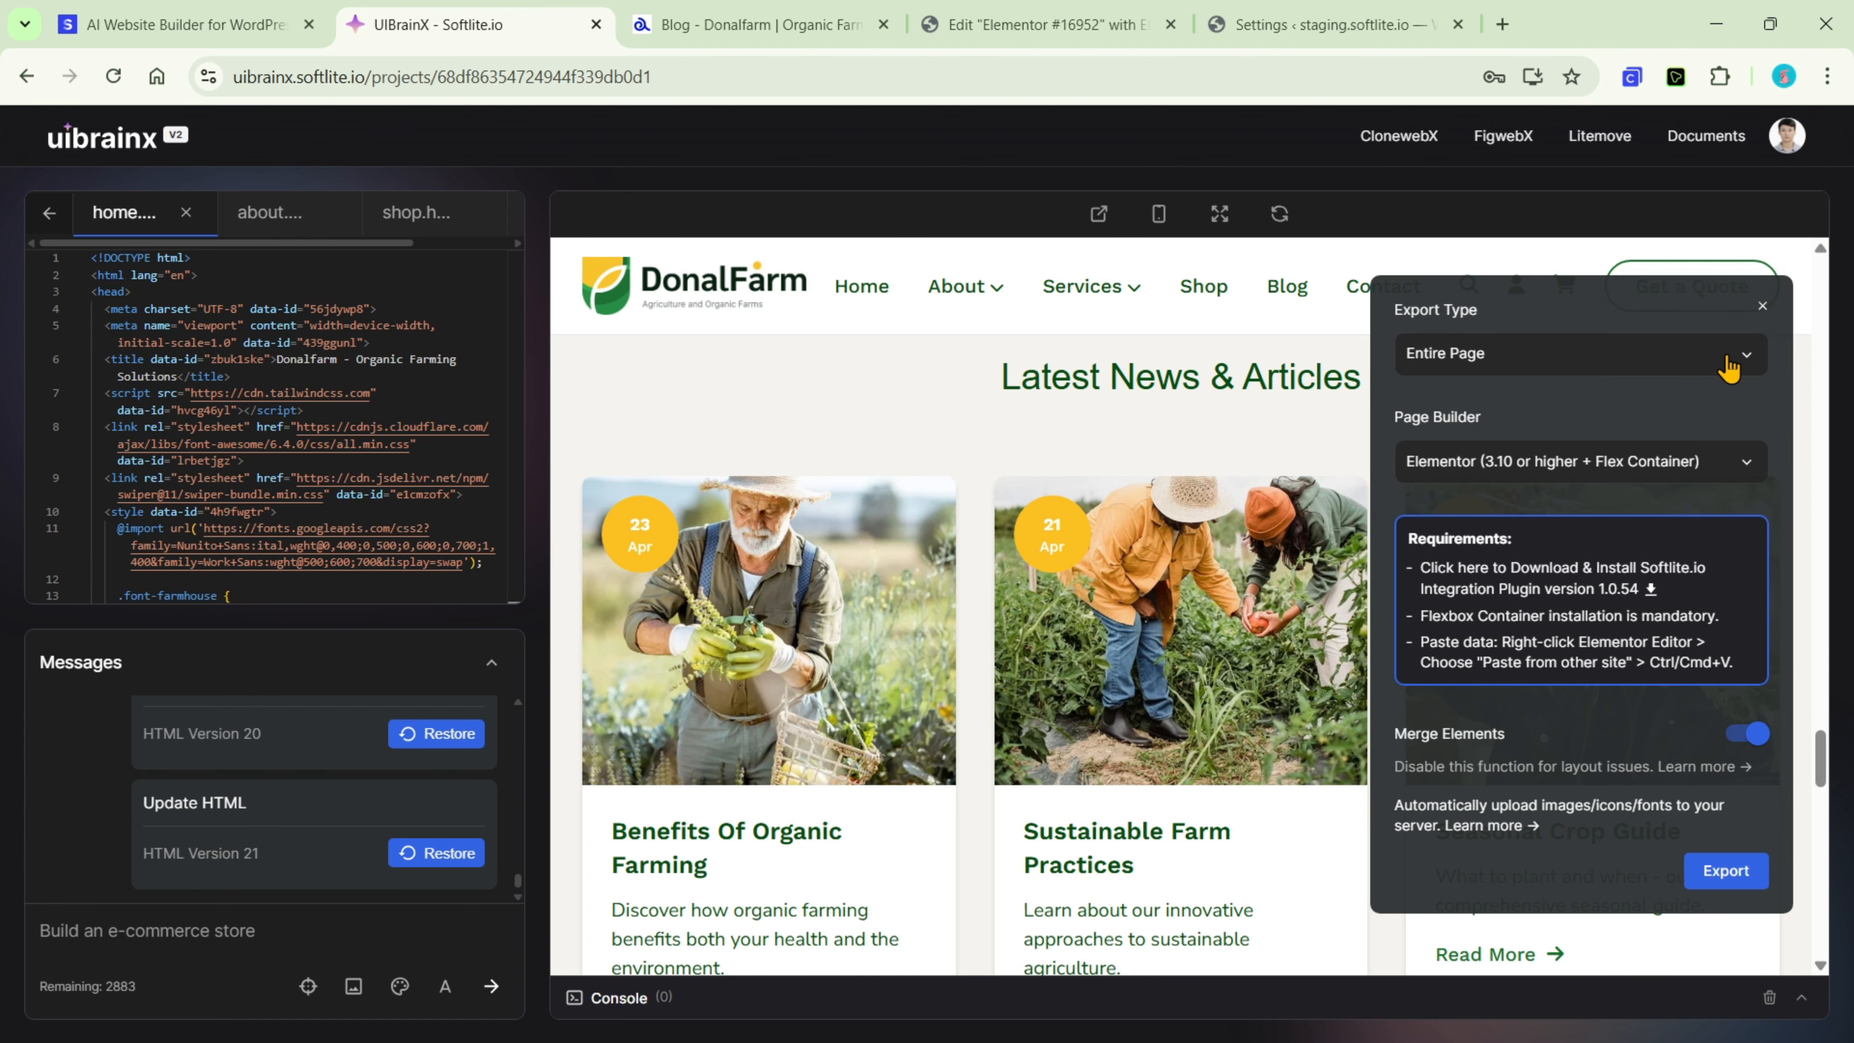
scroll(1729, 365, "up", 2)
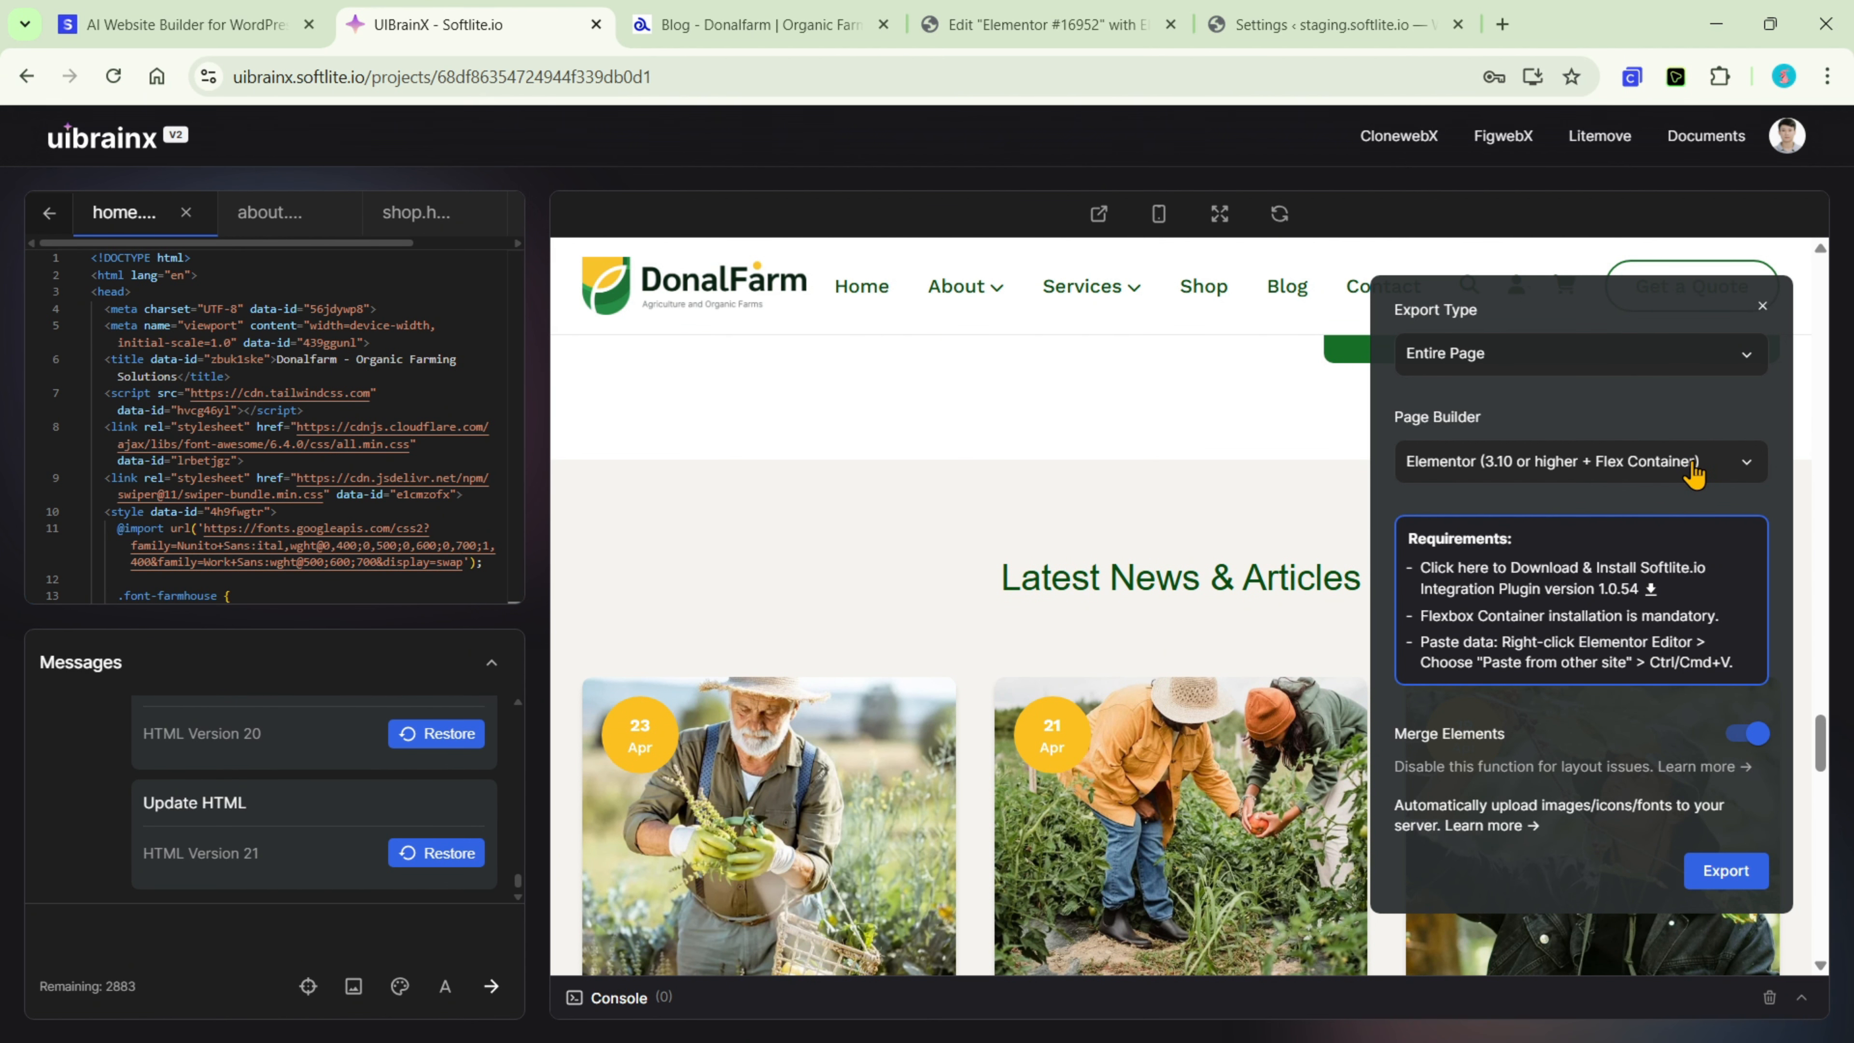
left_click(1694, 473)
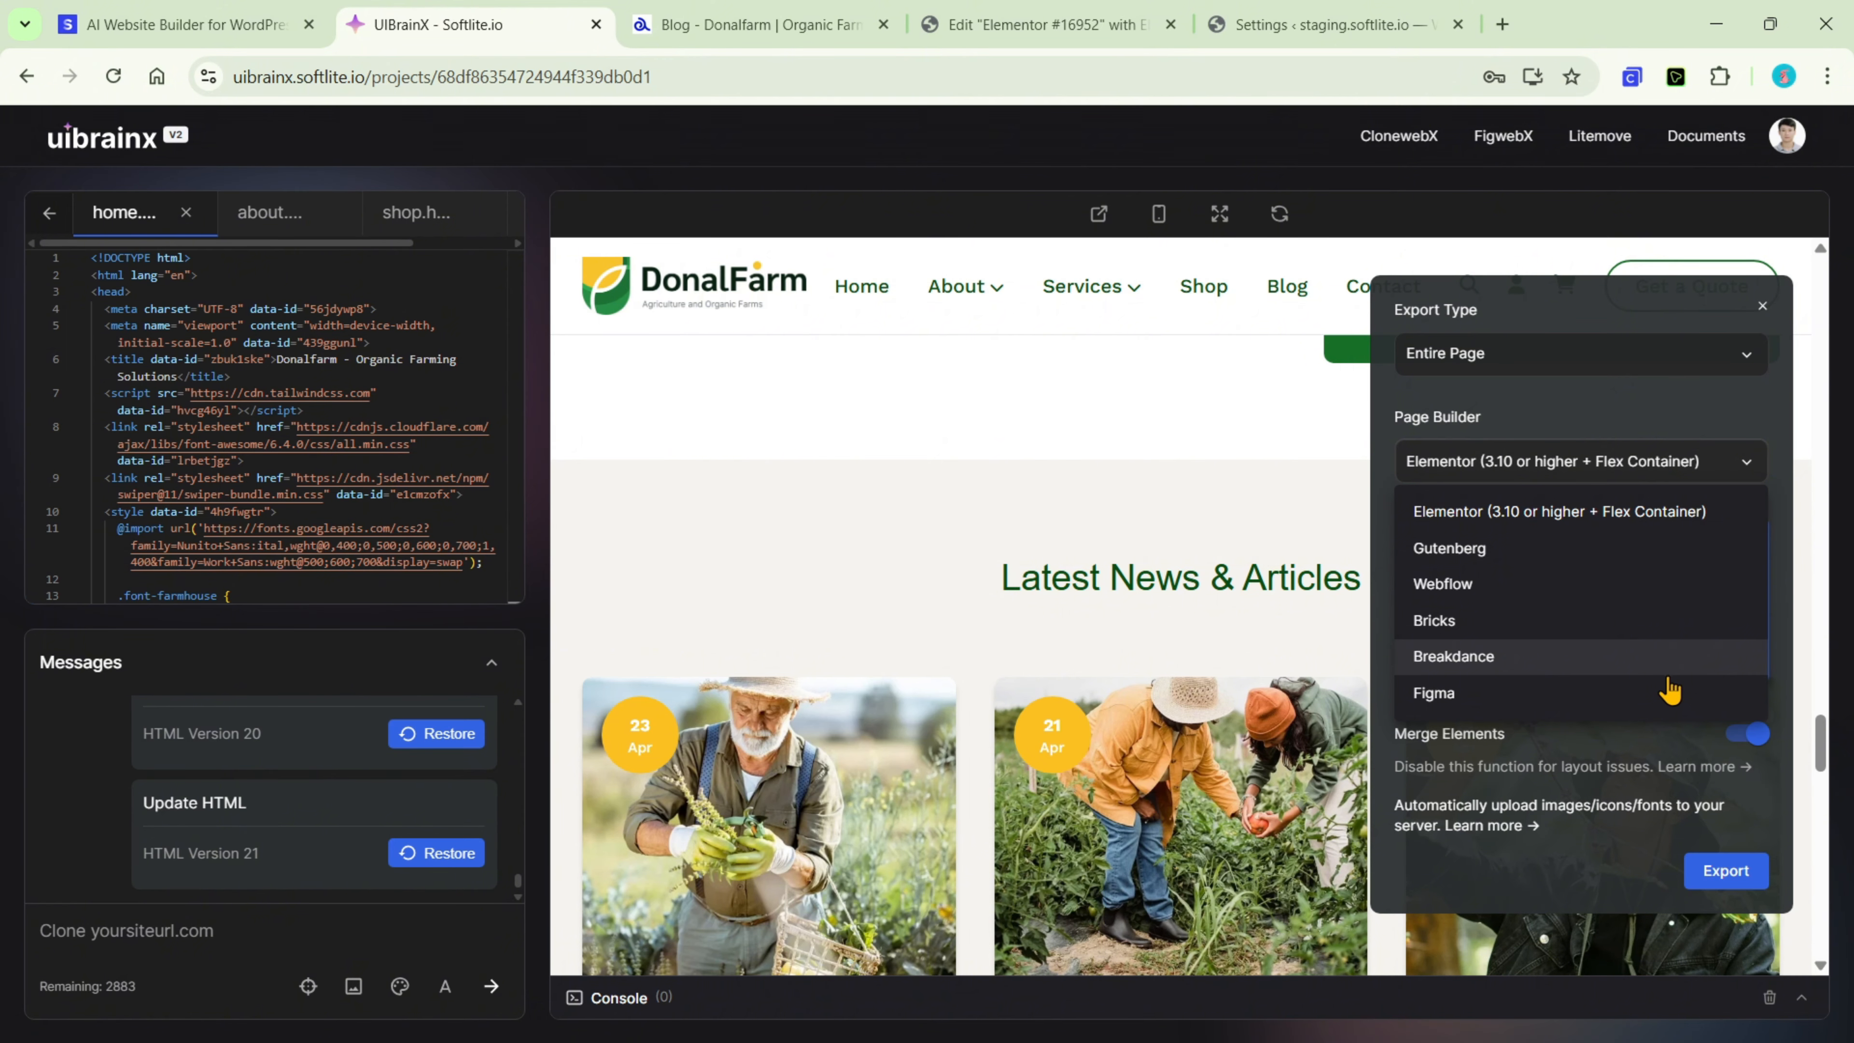
left_click(1673, 515)
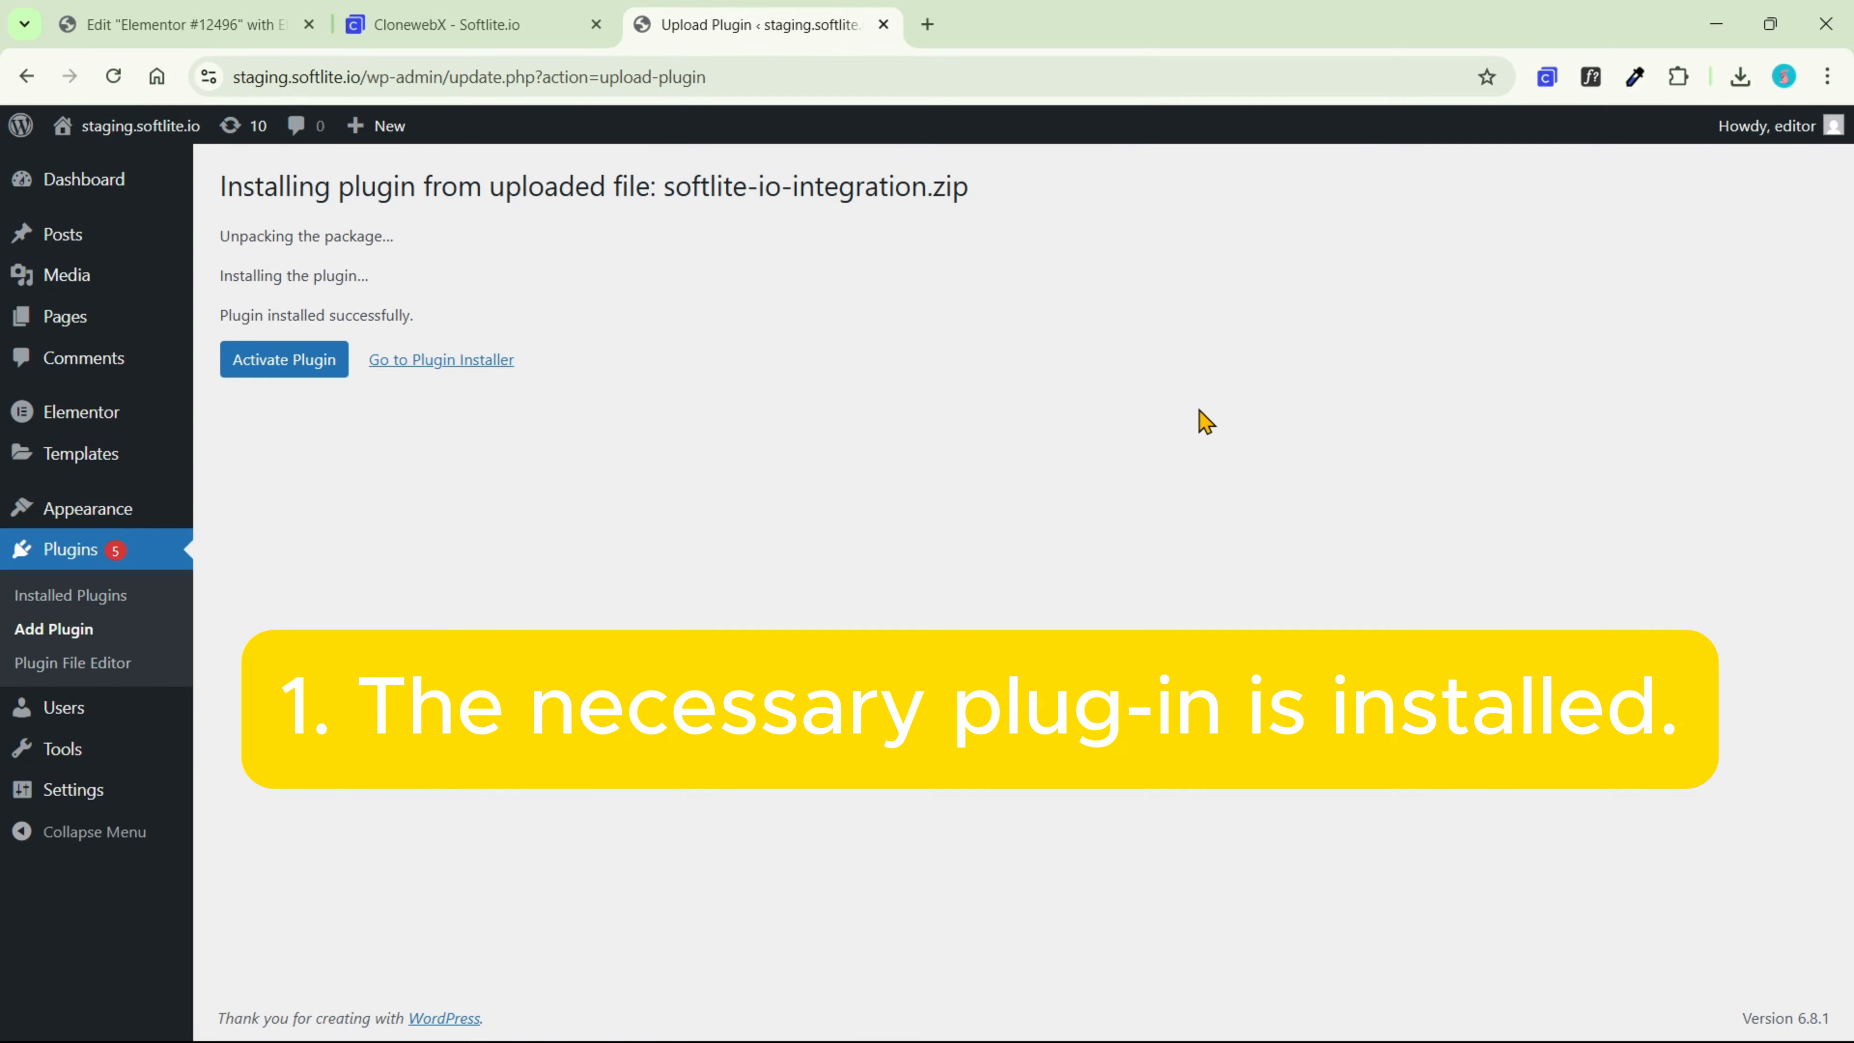
Activate the uploaded Softlite.io integration plugin in WordPress and check the Container setting among Elementor's stable features
left_click(281, 379)
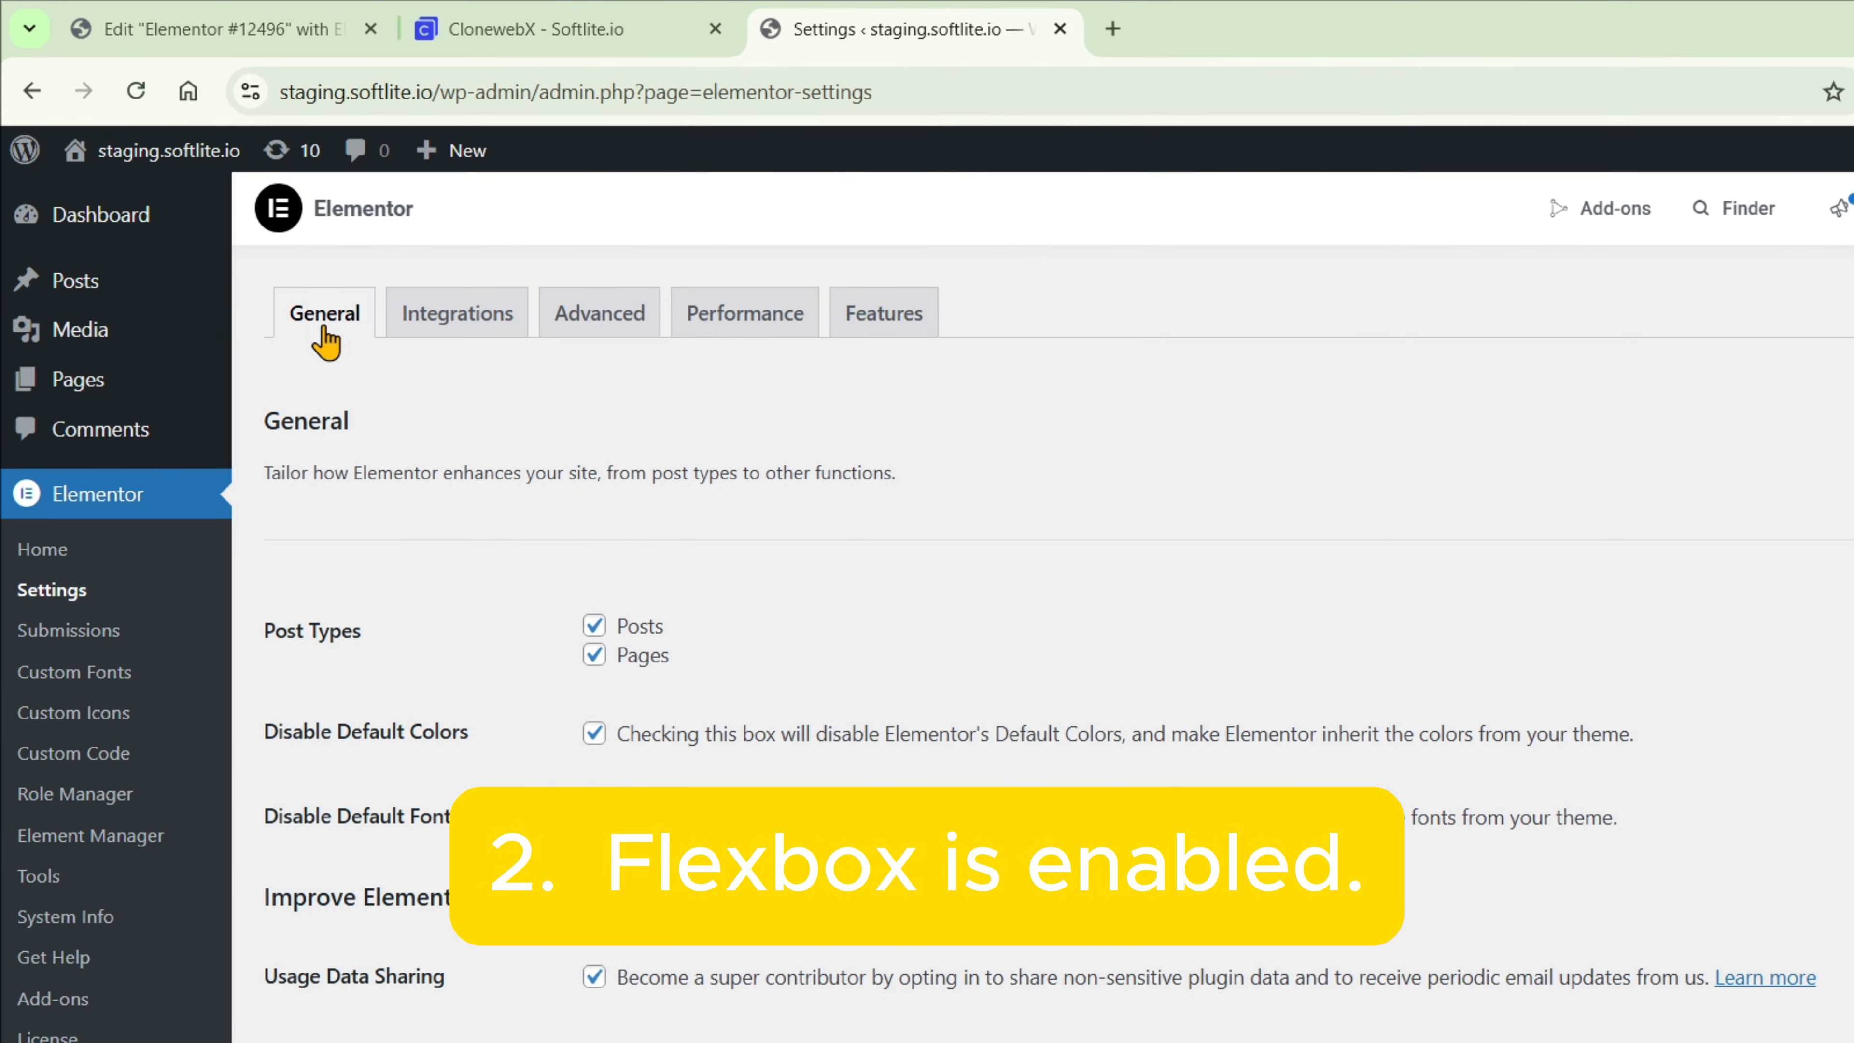
left_click(883, 327)
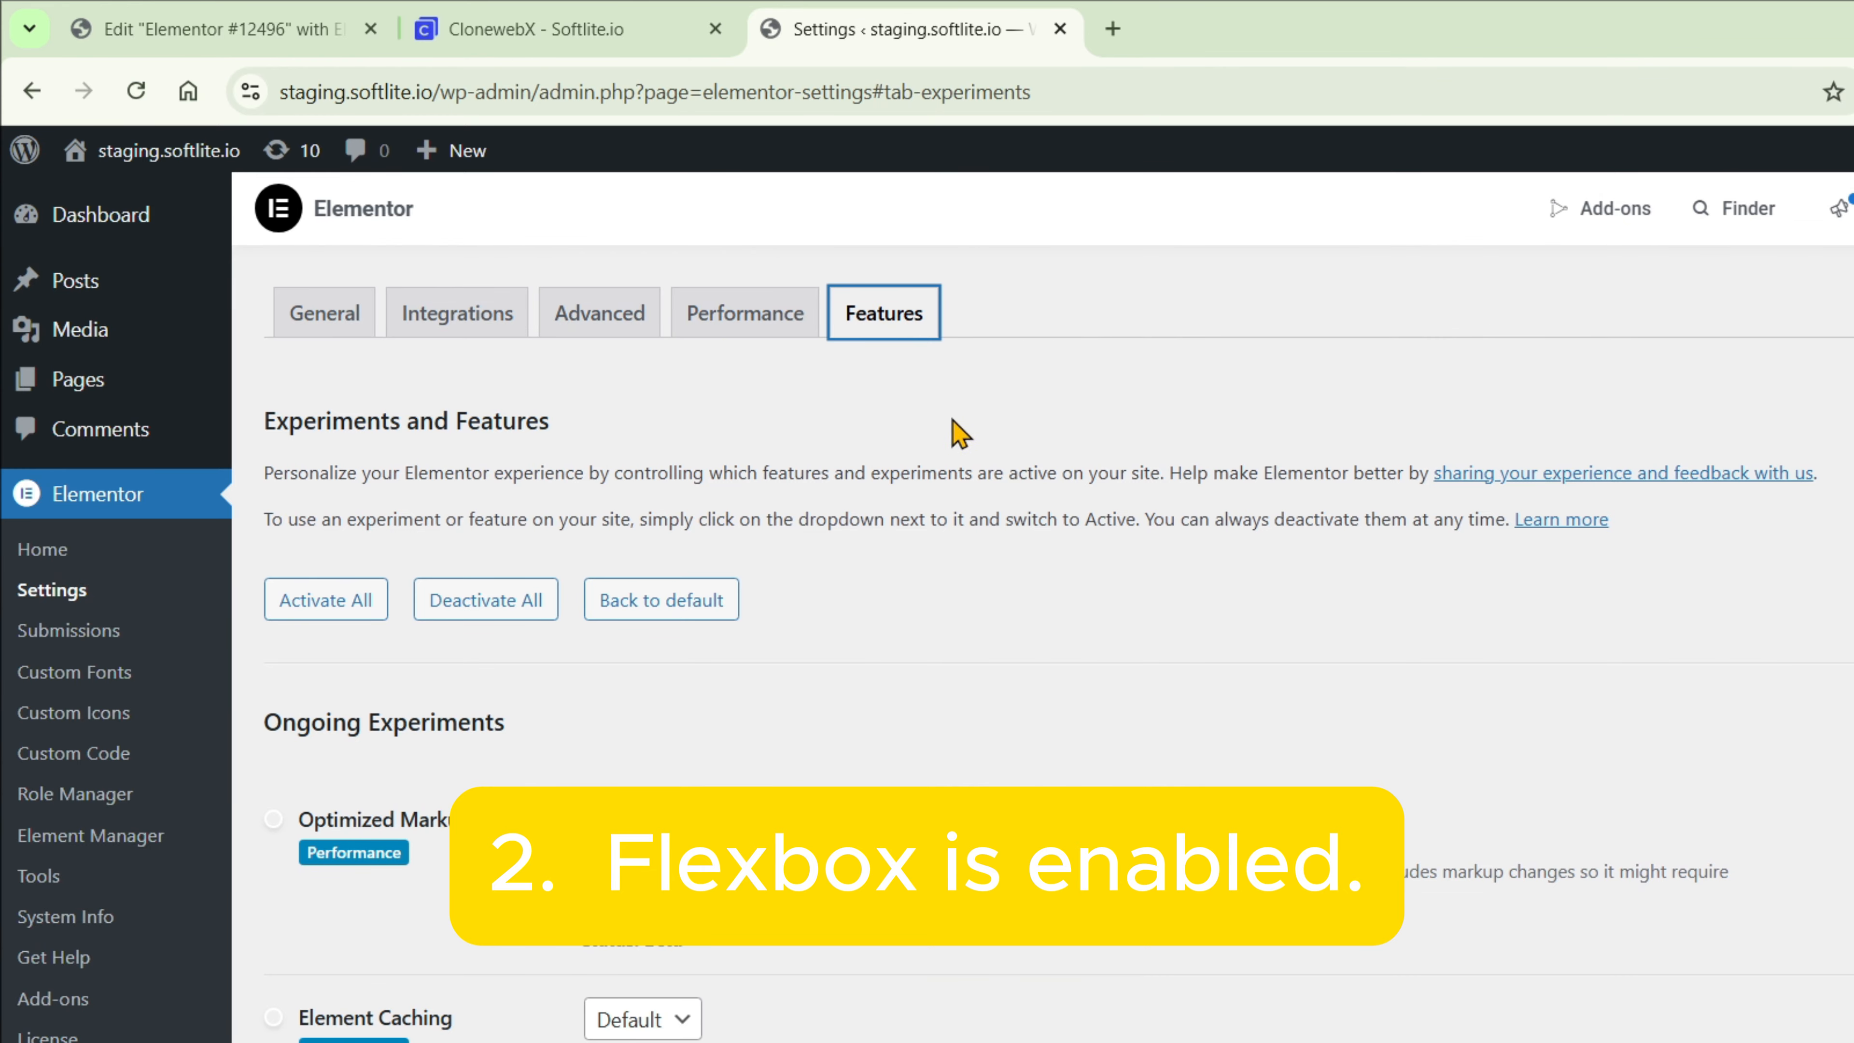
scroll(964, 438, "down", 5)
scroll(978, 458, "down", 8)
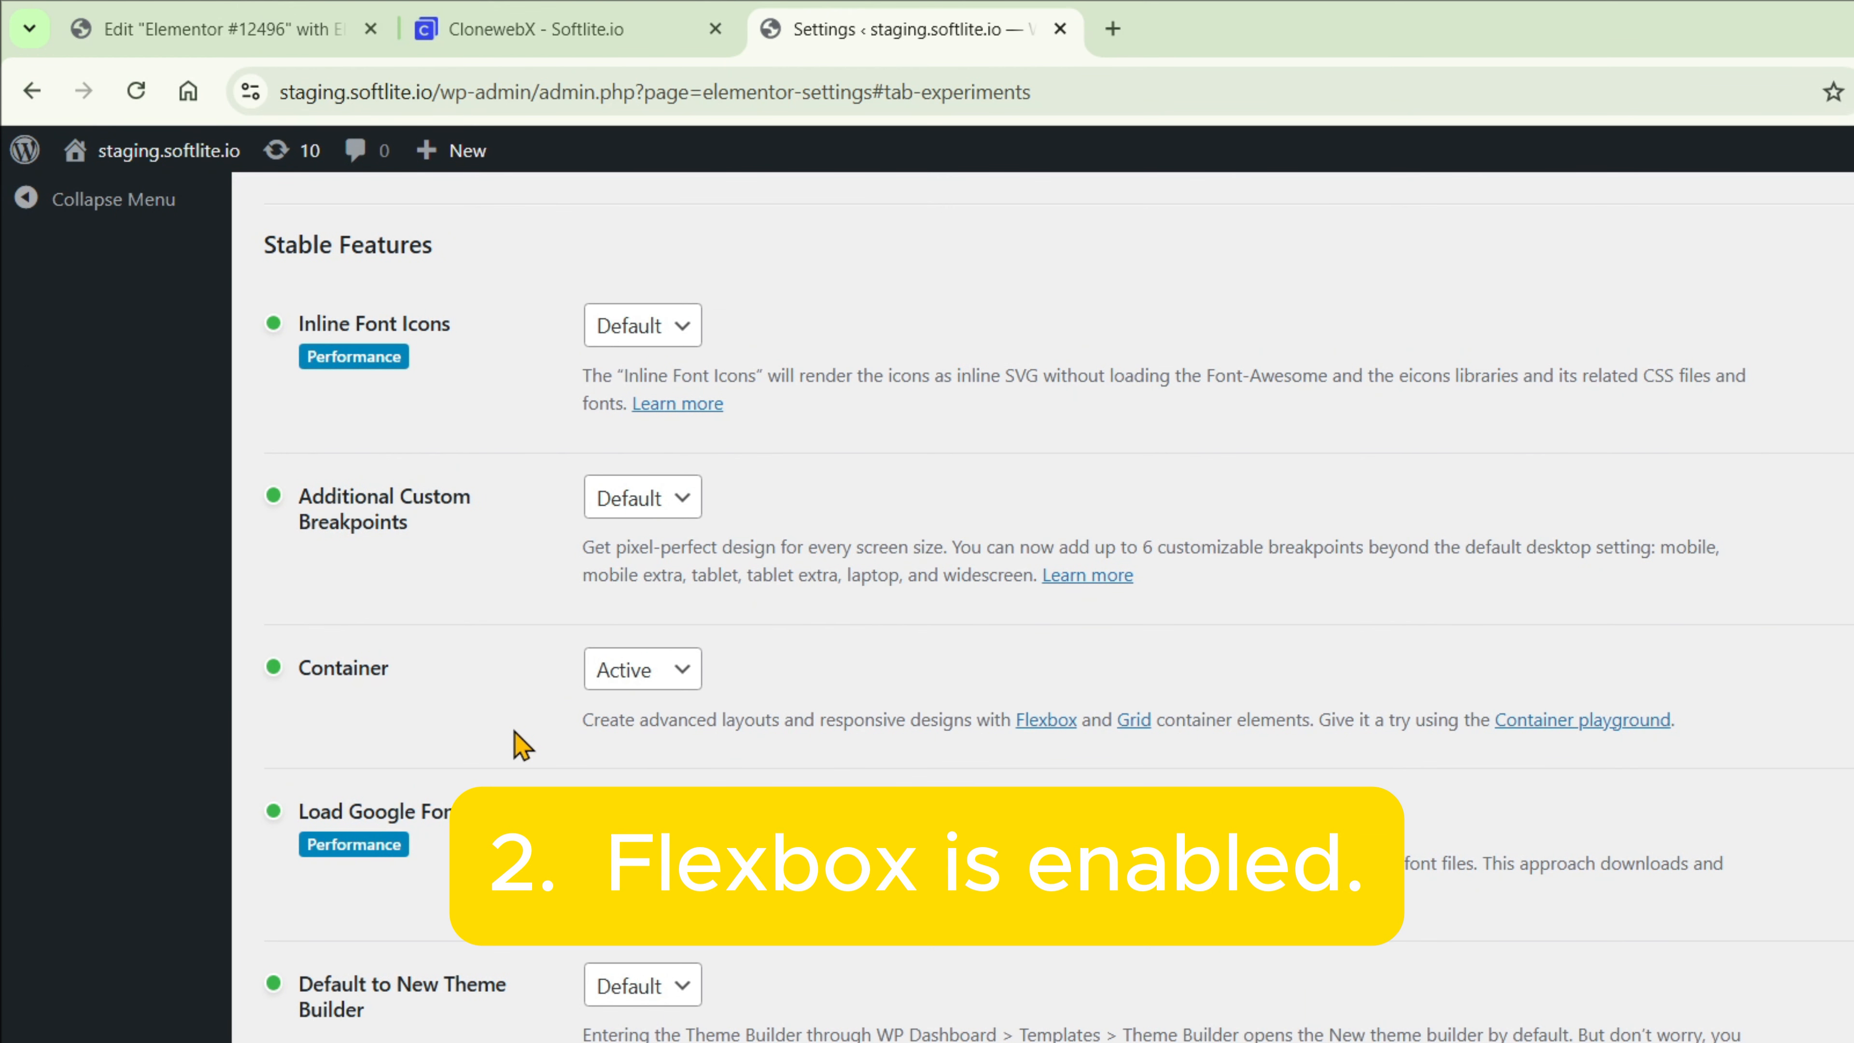
mouse_move(284, 665)
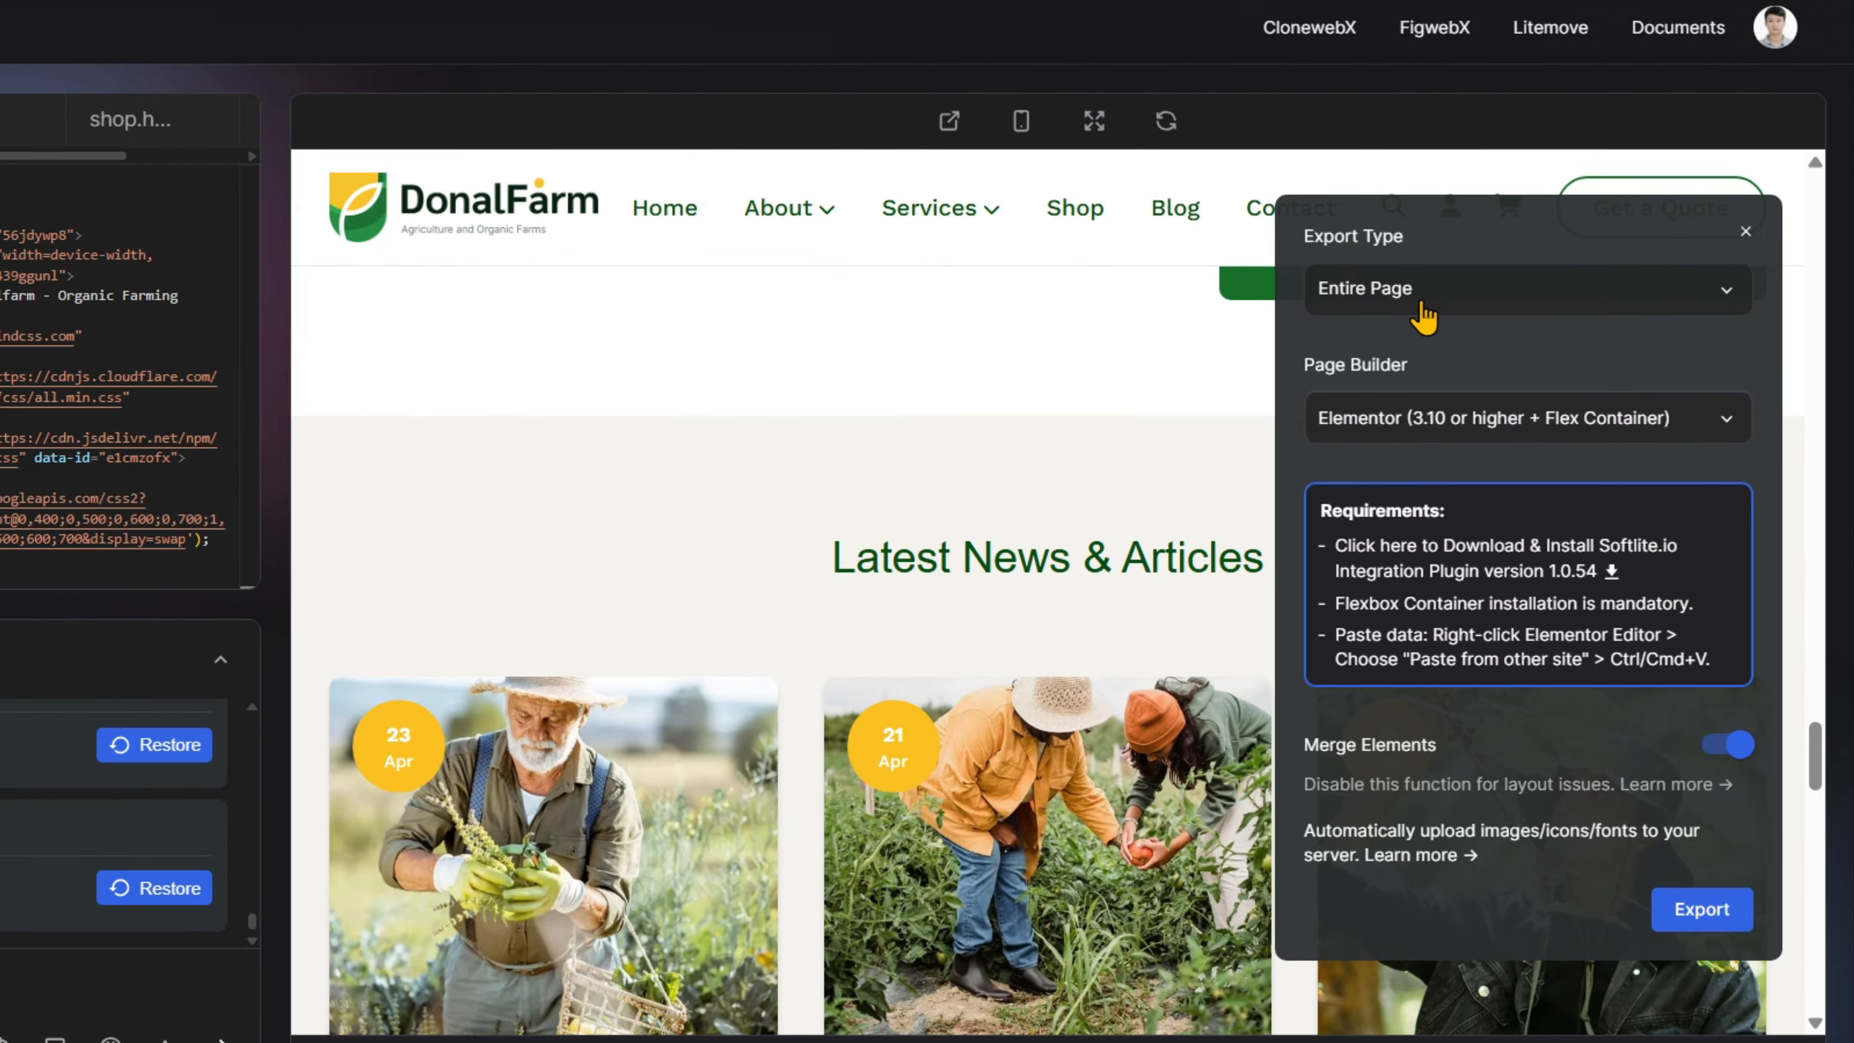
Set the export type to Selector in the UIBrainX export settings
scroll(1489, 369, "up", 2)
scroll(1124, 526, "down", 3)
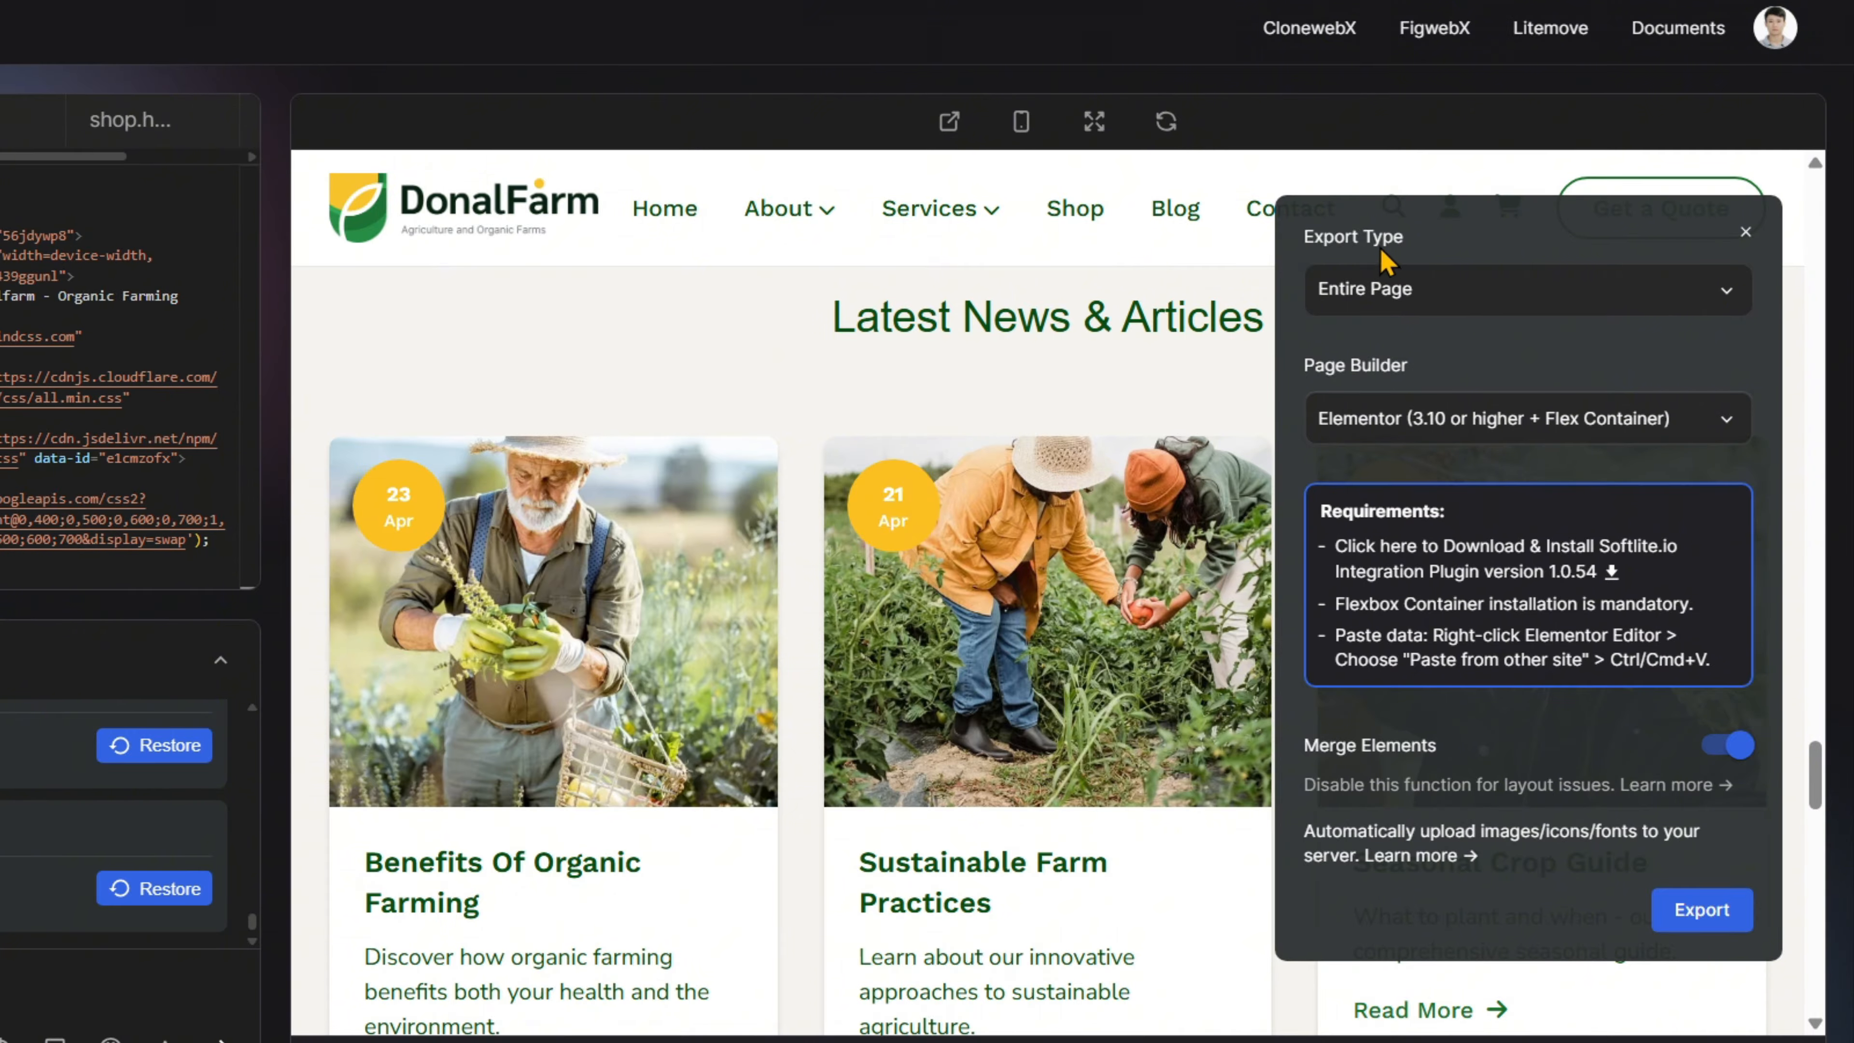
left_click(1497, 296)
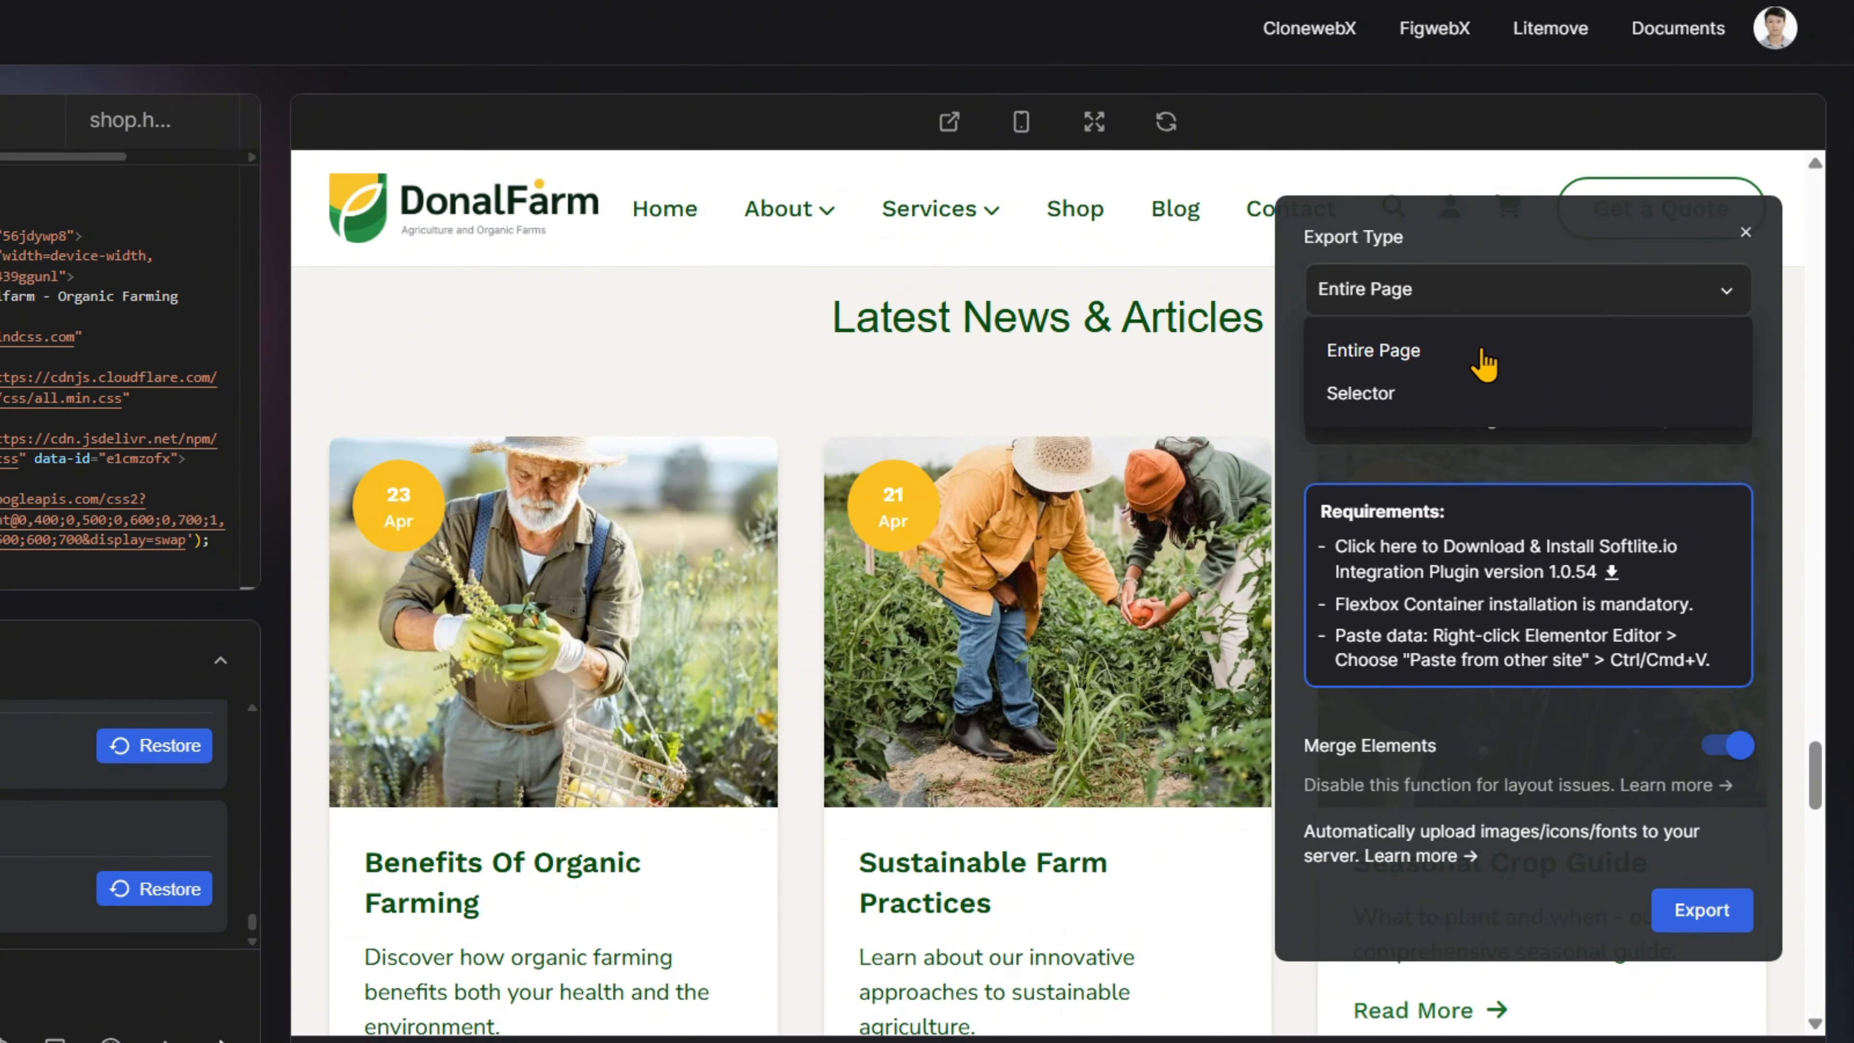
left_click(1456, 410)
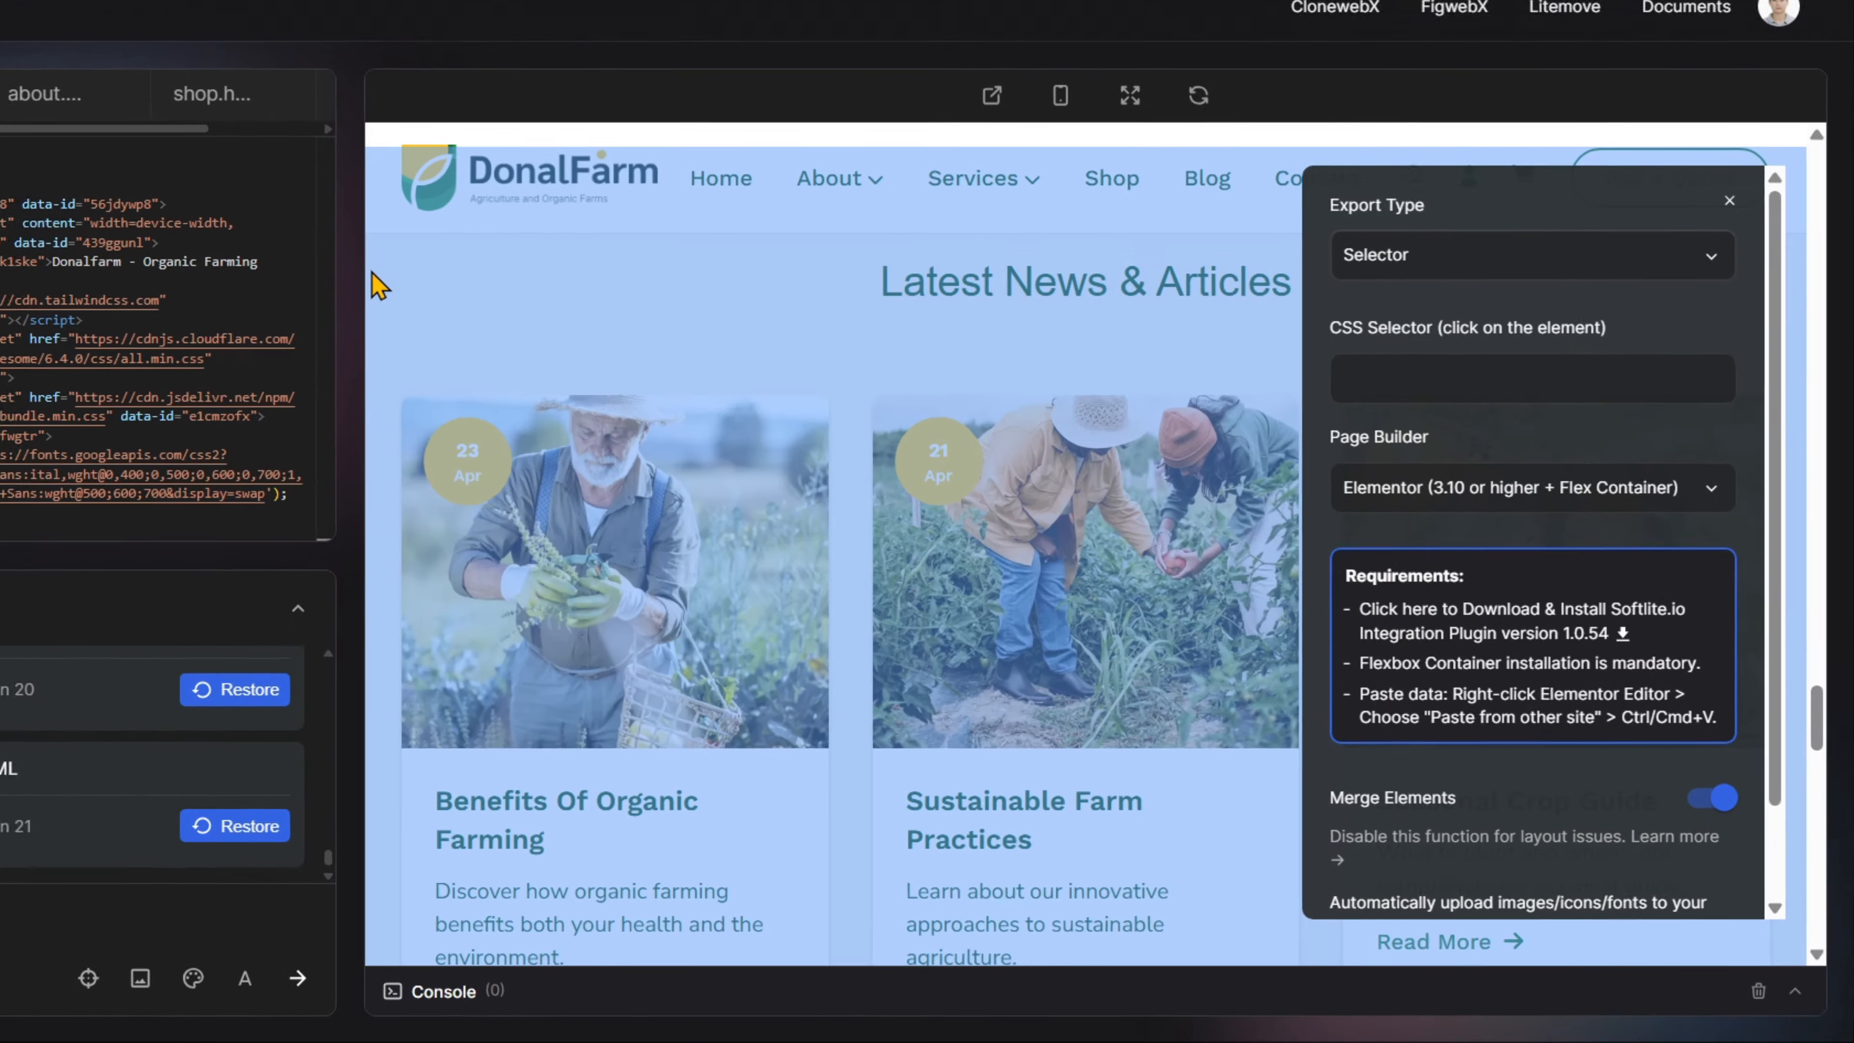
Pick the Latest News & Articles section, check it by toggling its visibility, and use [data-id='sabxr1mc'] as the CSS selector
left_click(376, 285)
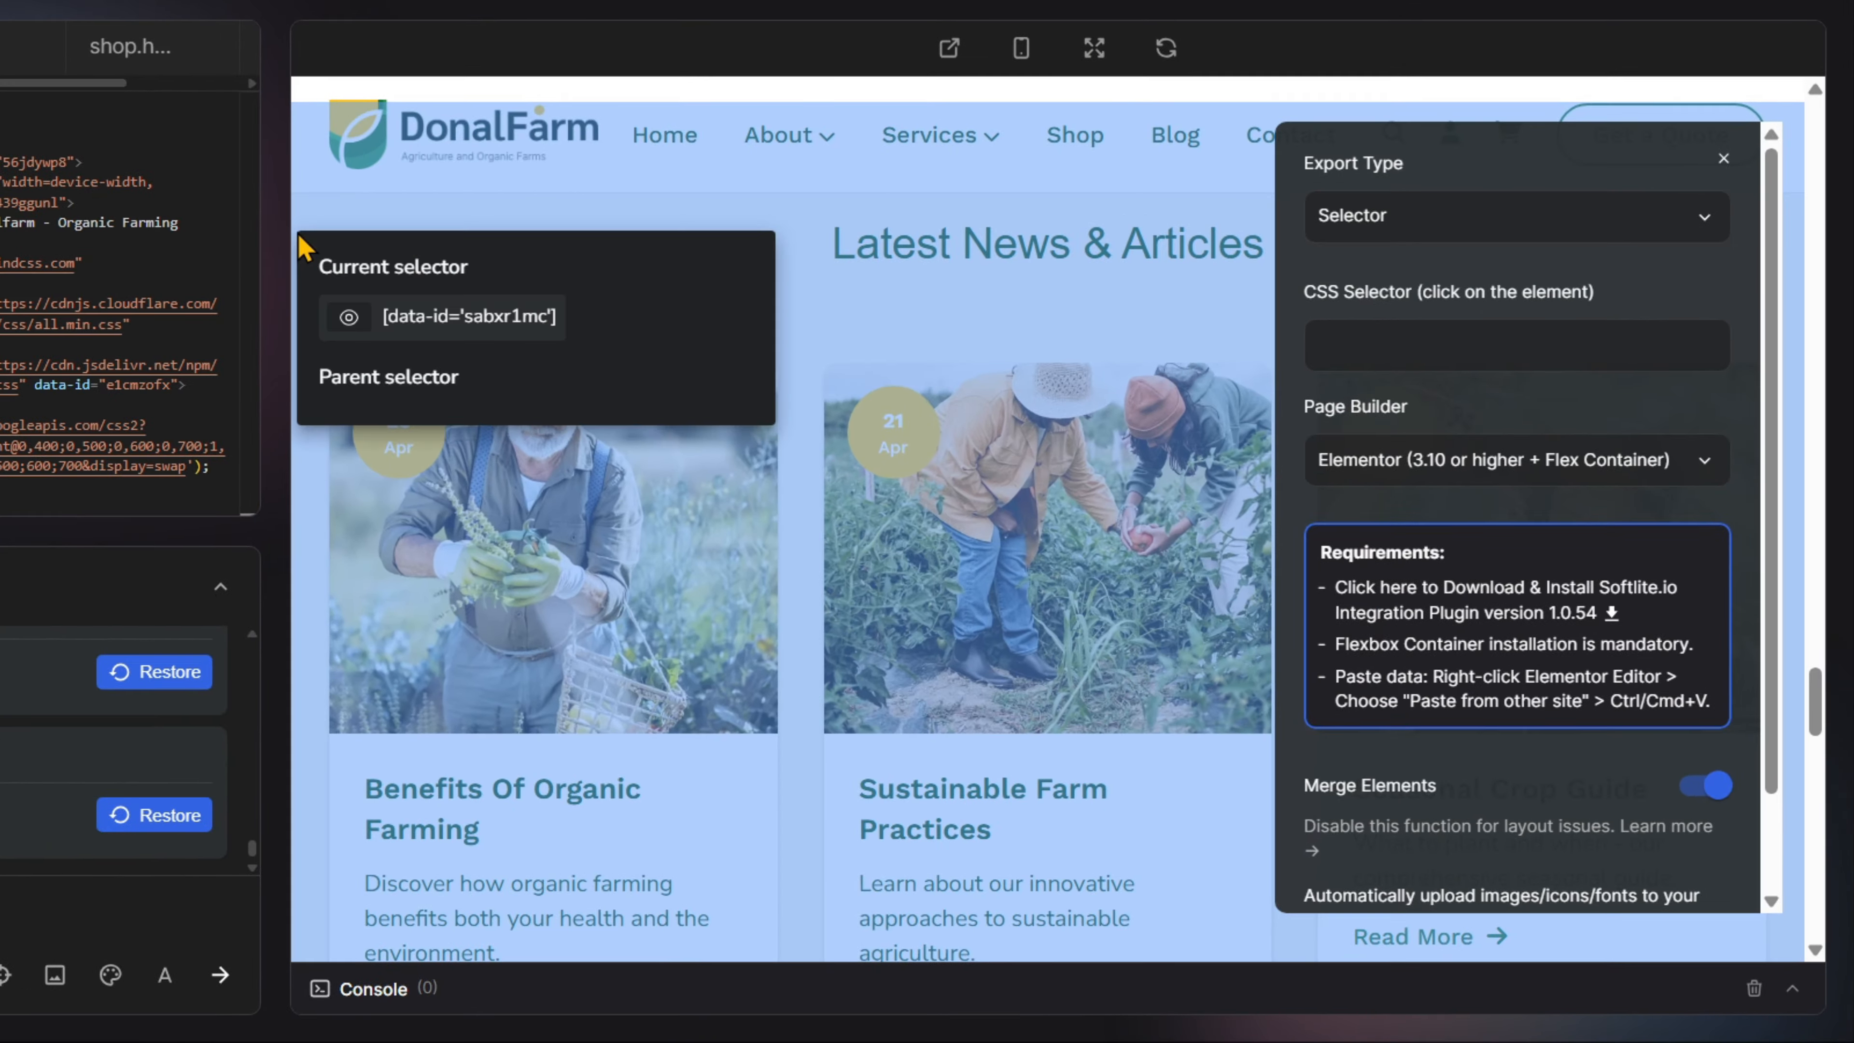
left_click(349, 318)
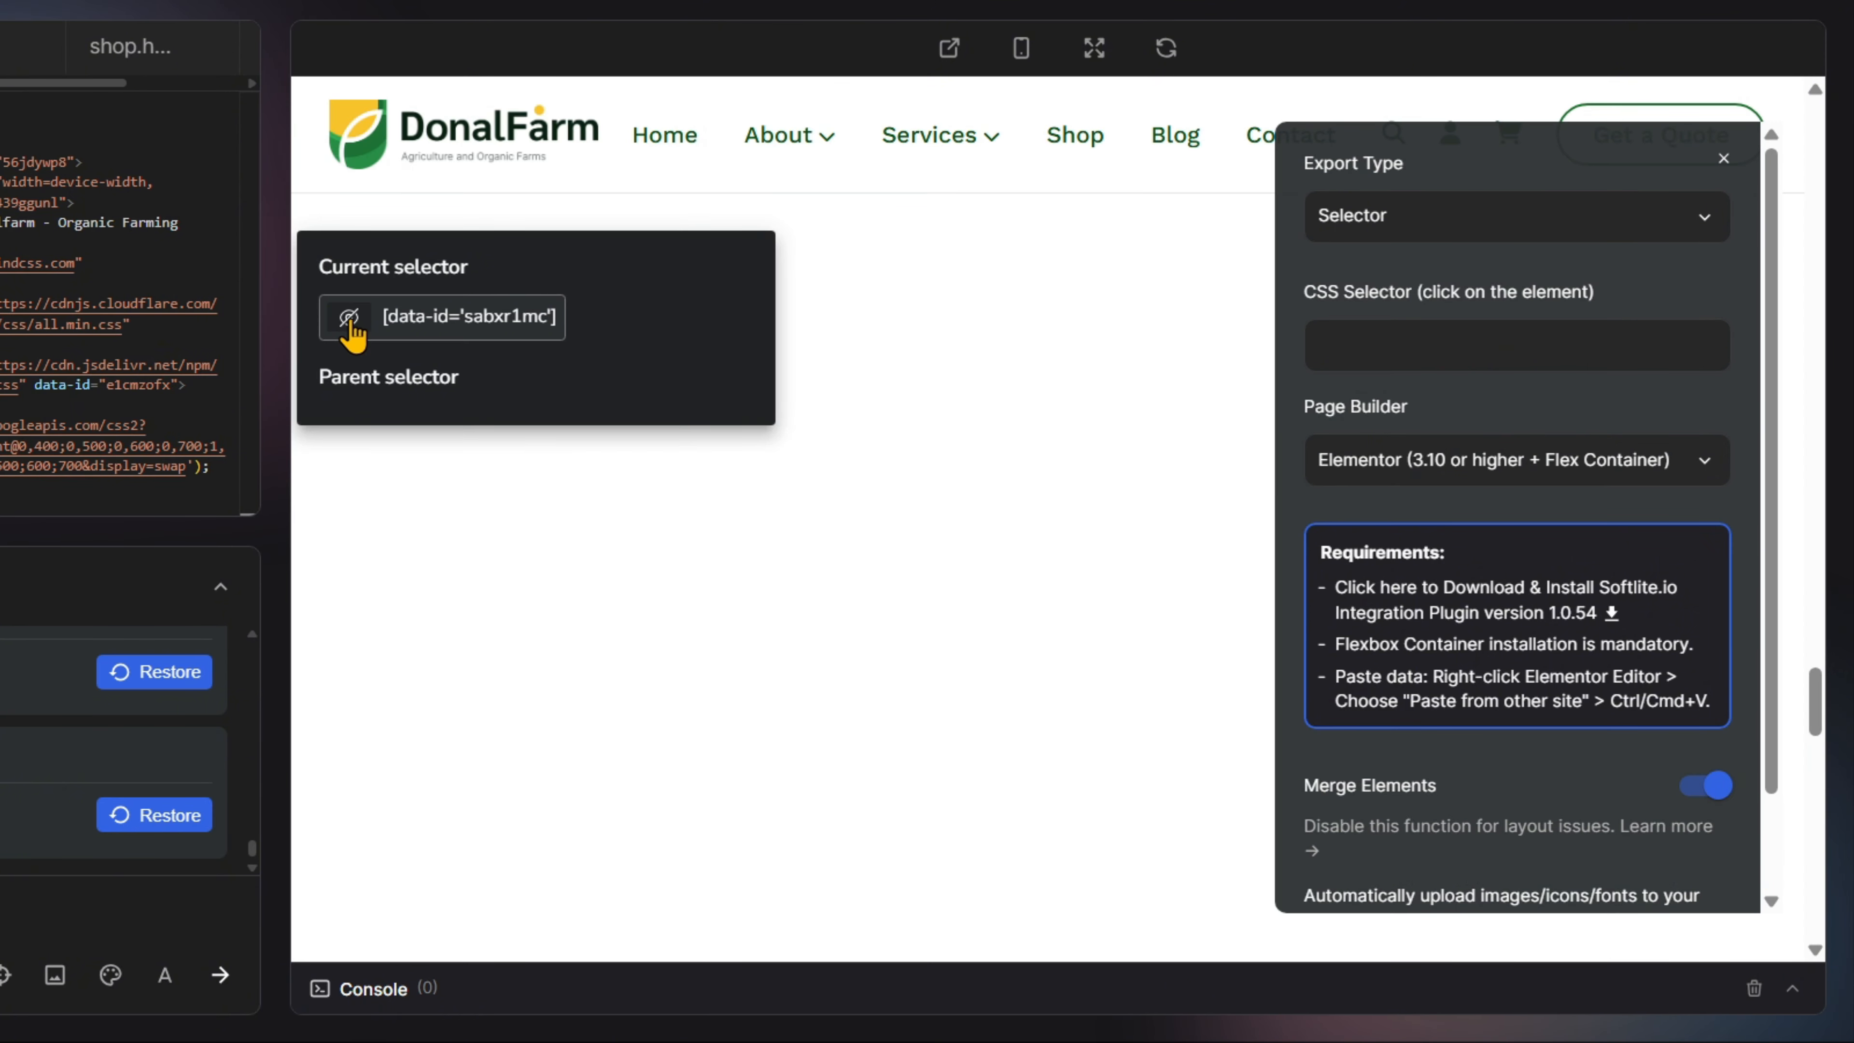
left_click(349, 318)
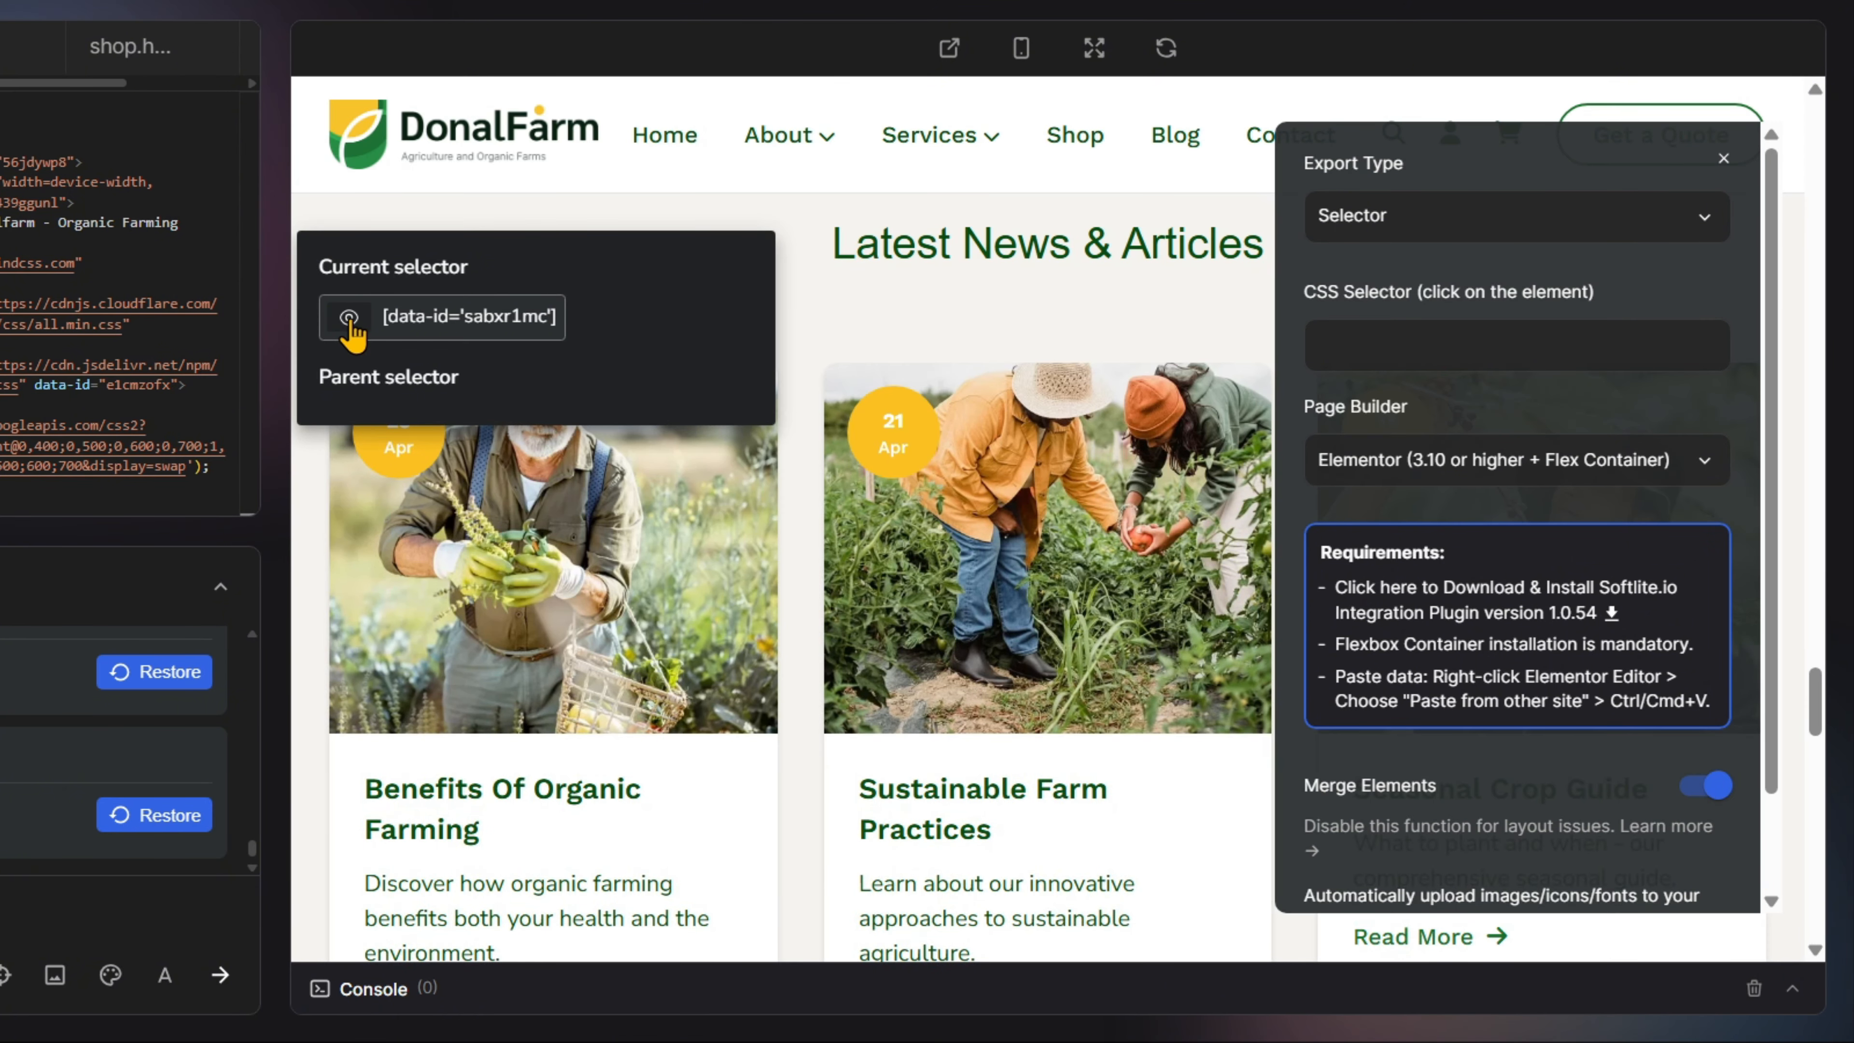
left_click(349, 318)
left_click(349, 318)
left_click(485, 336)
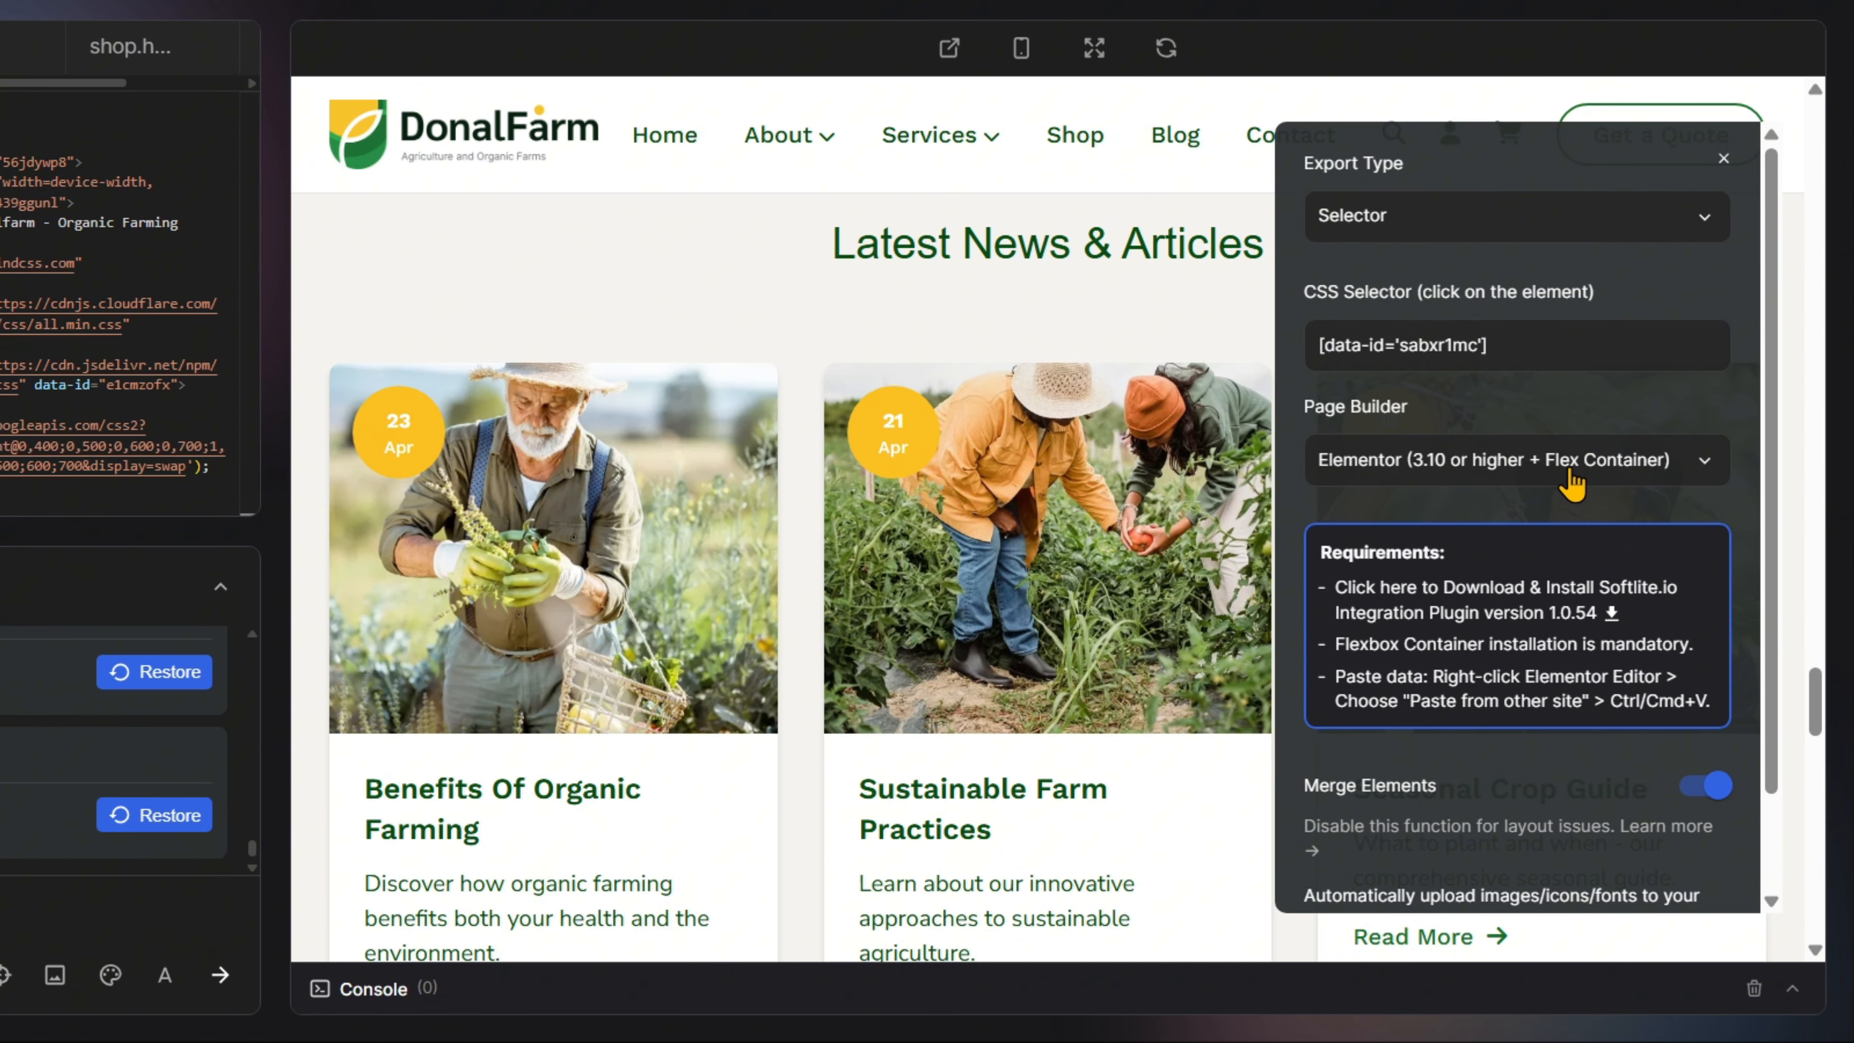
Disable Merge Elements, export the selected section and copy the result to the clipboard
scroll(1569, 482, "down", 2)
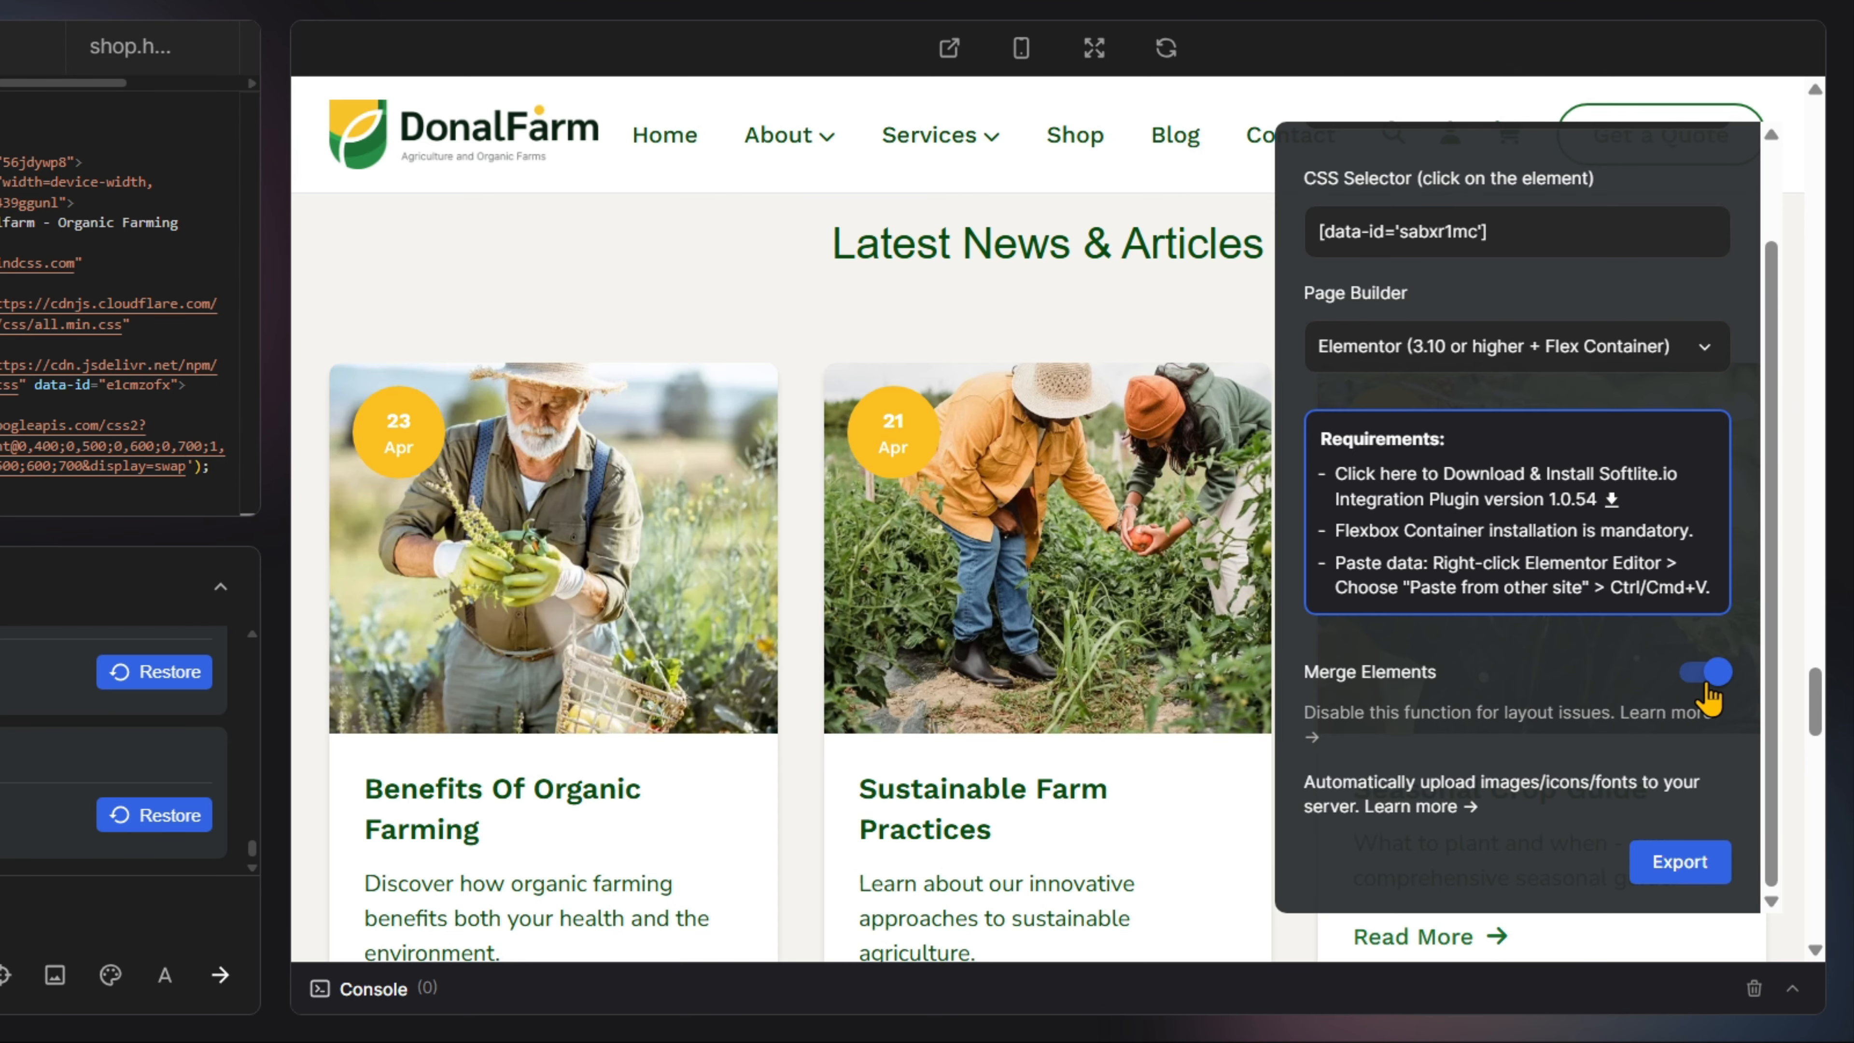
left_click(1708, 690)
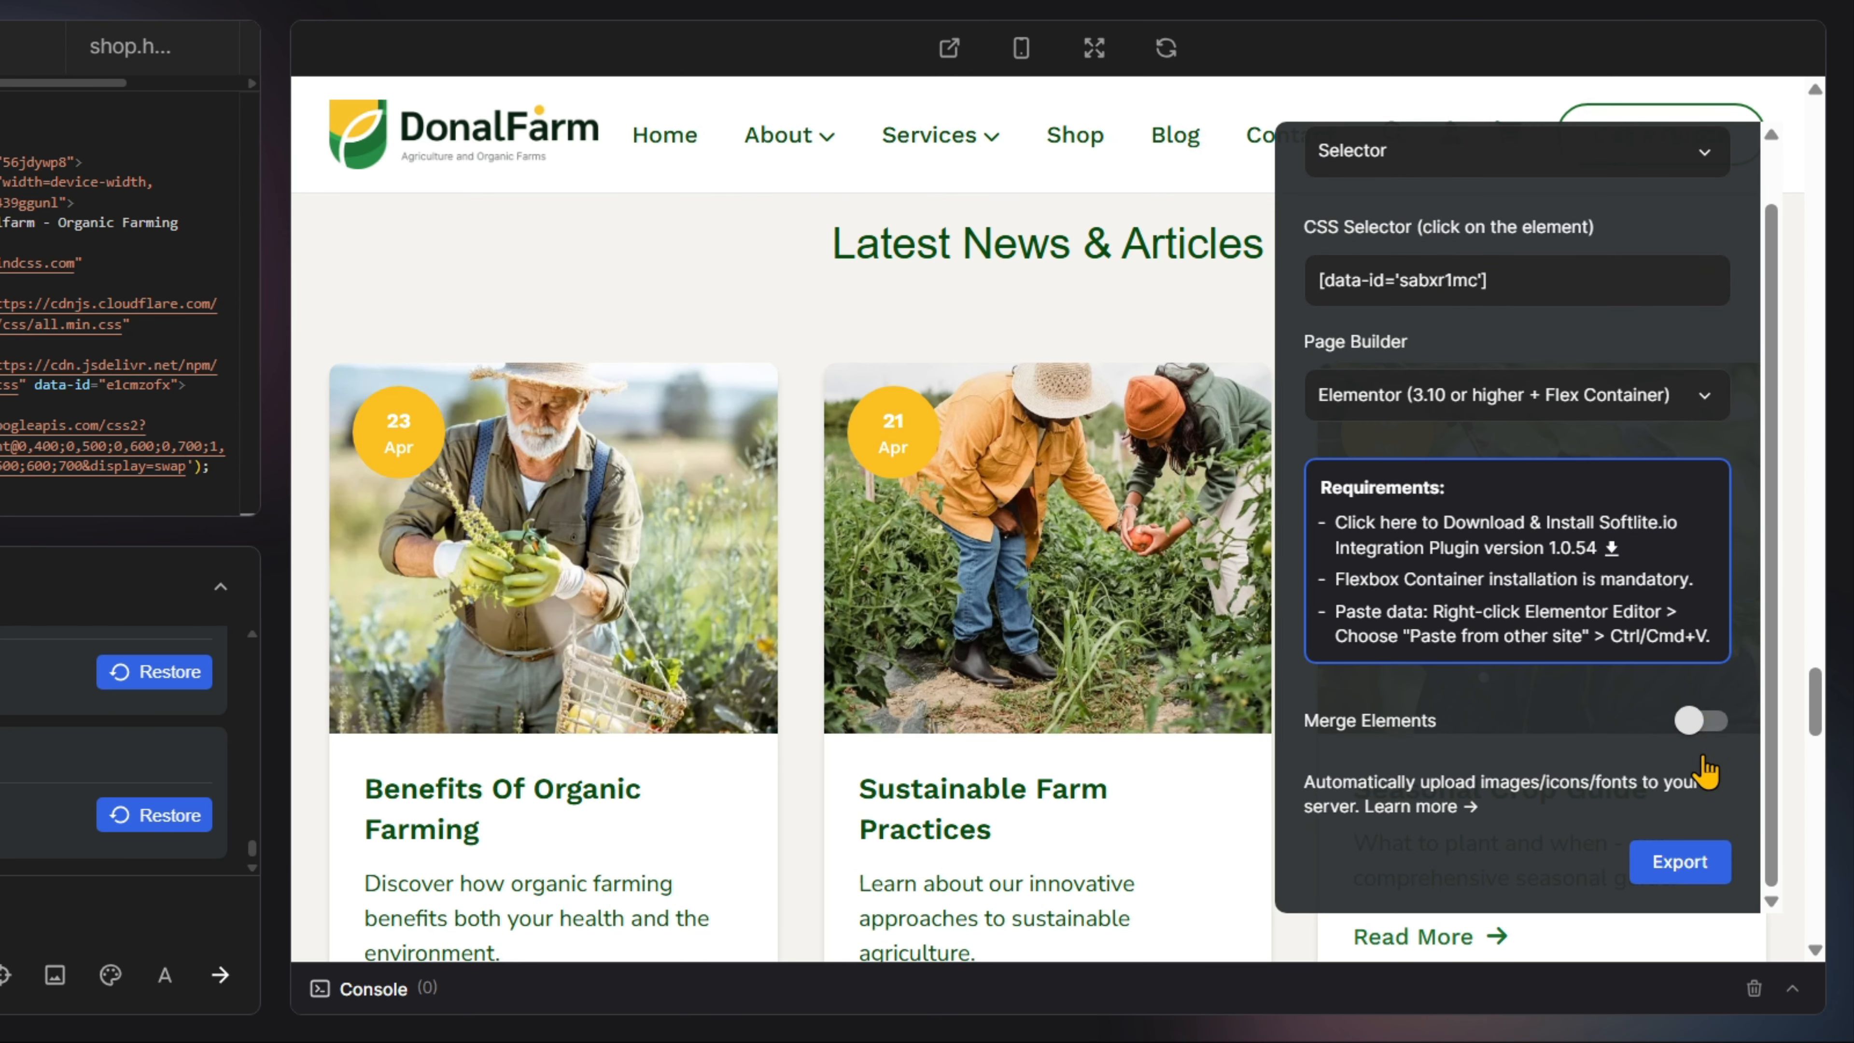
left_click(1679, 863)
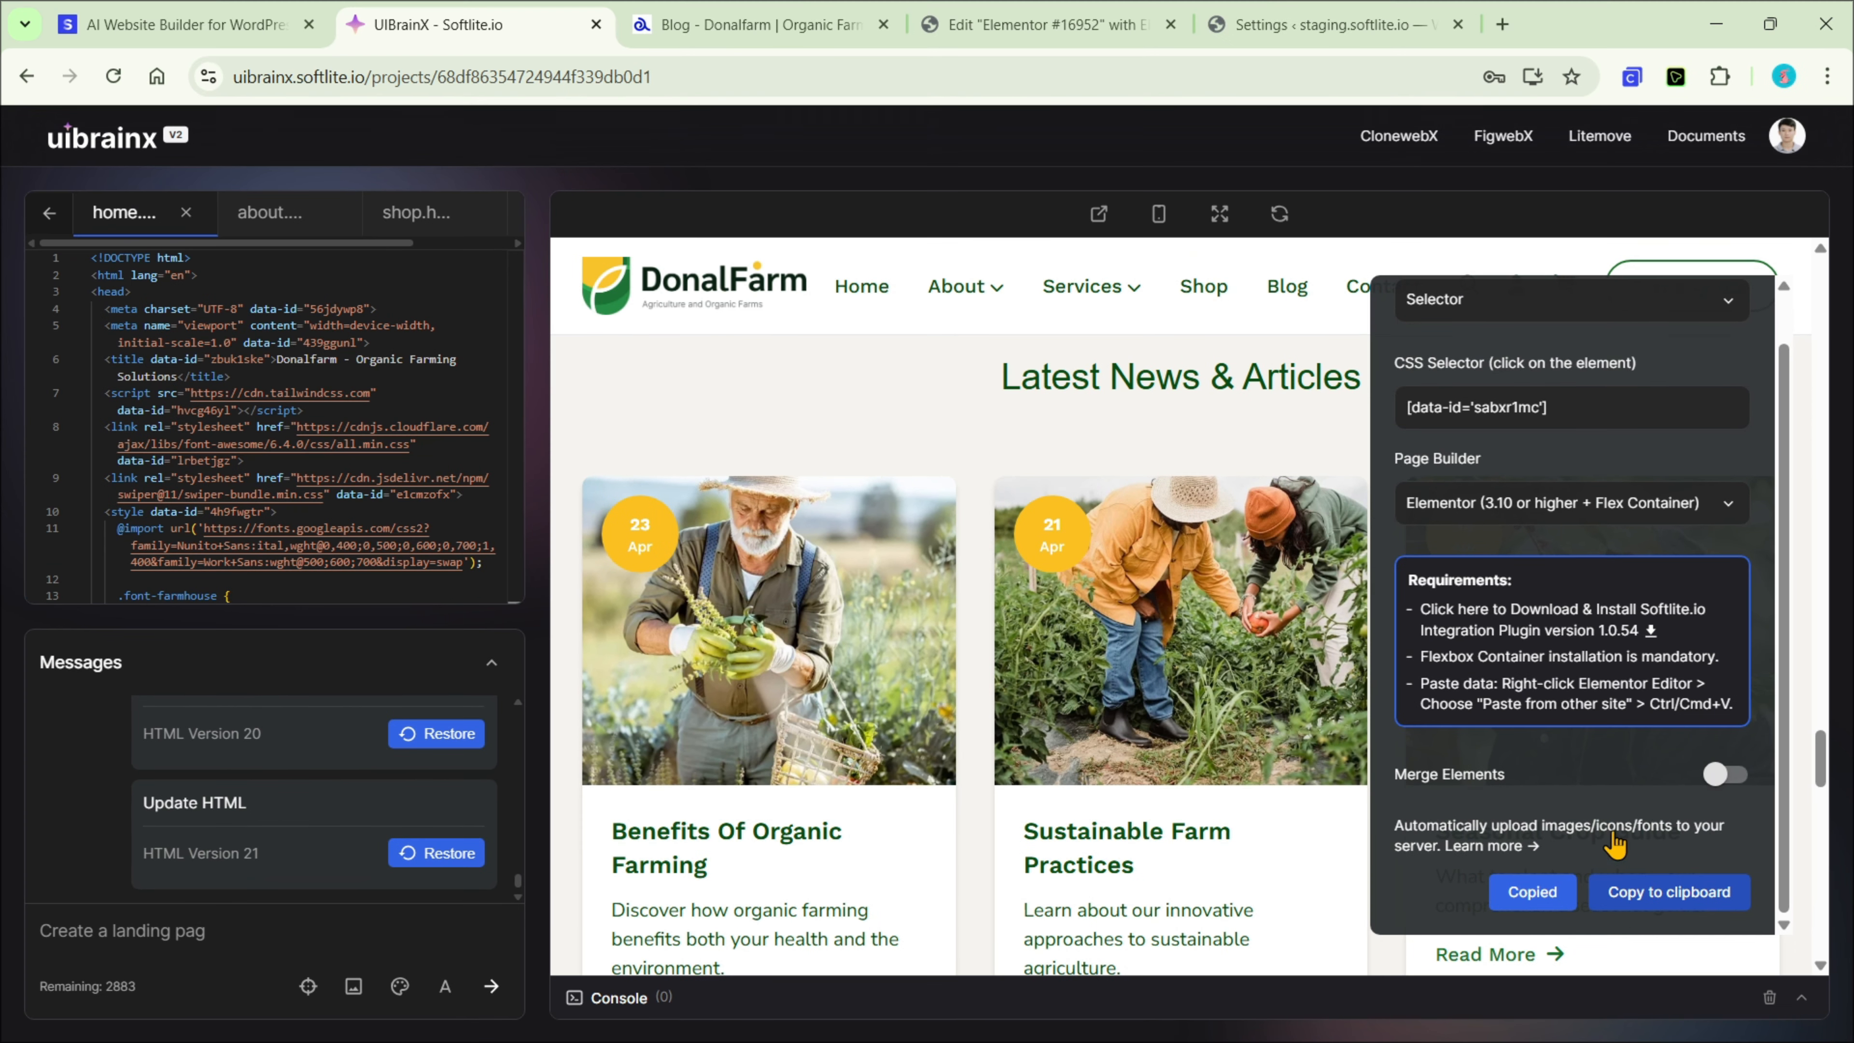
Switch to the Elementor editor and paste the exported section into the empty page with Paste from other site
left_click(984, 22)
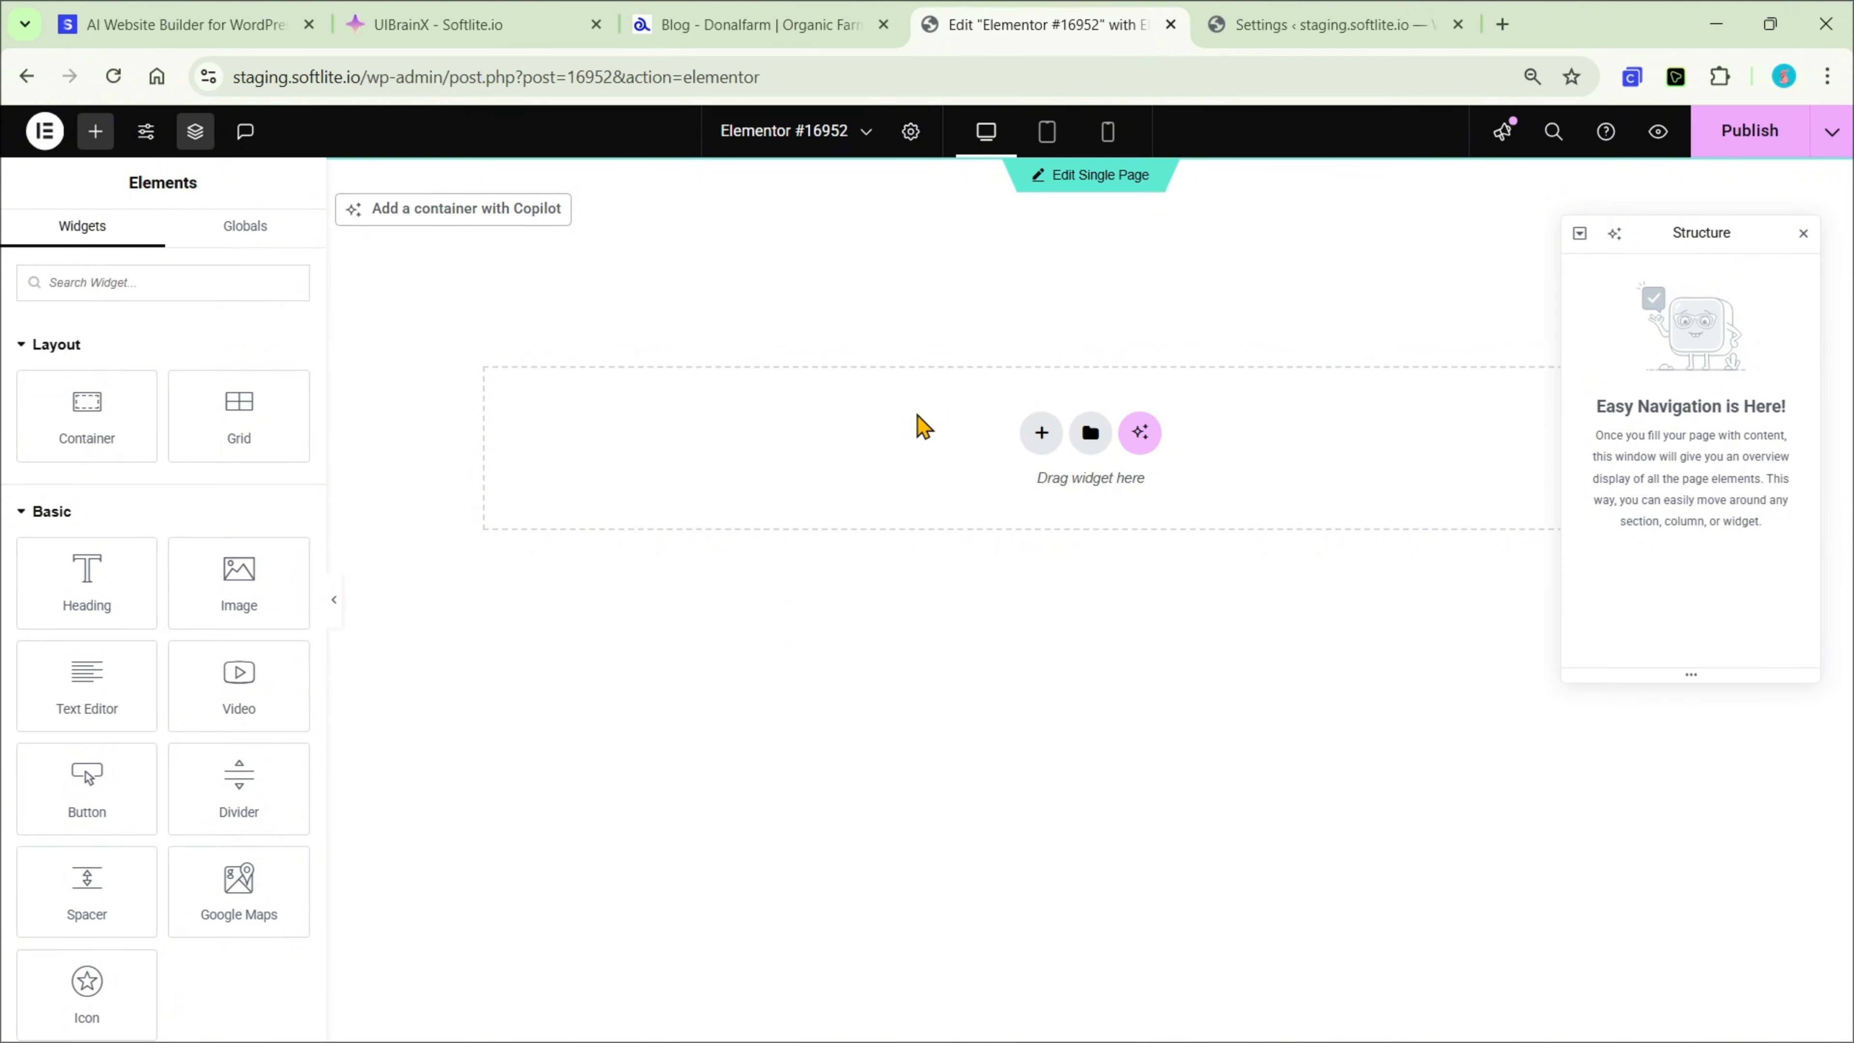
right_click(912, 450)
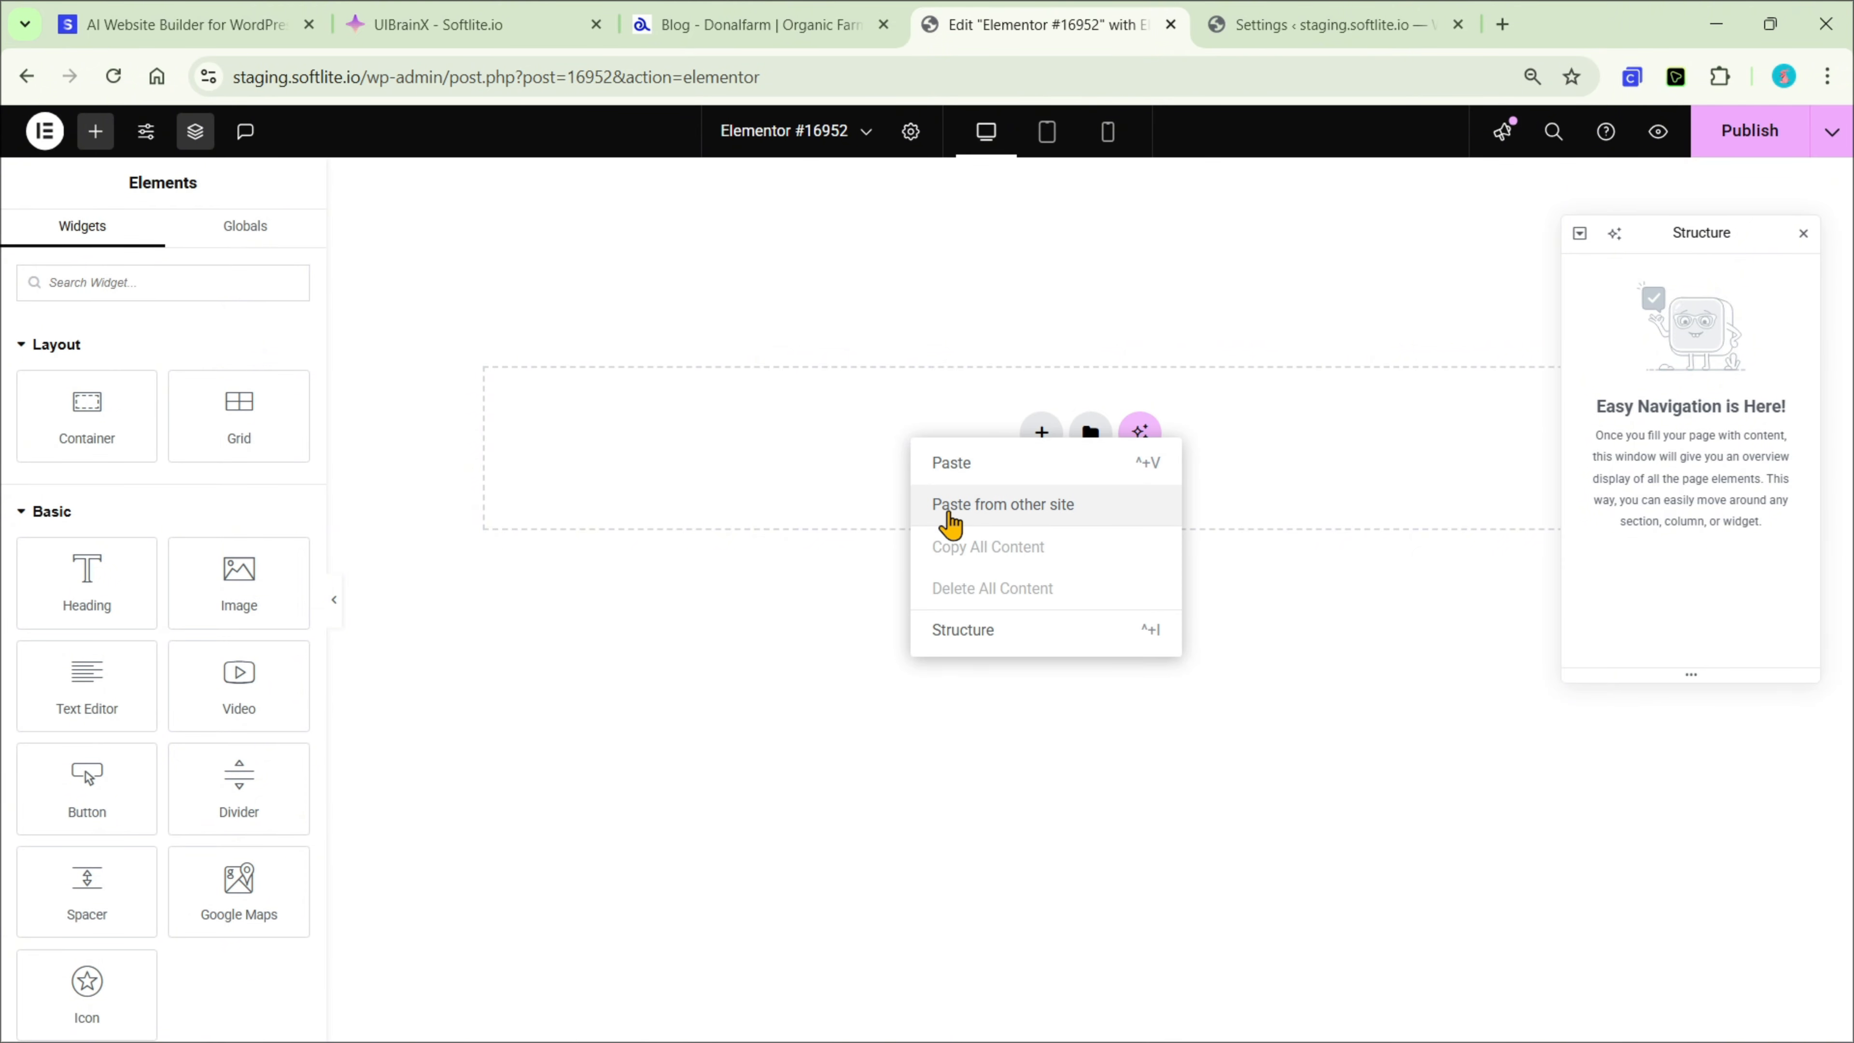
left_click(1119, 518)
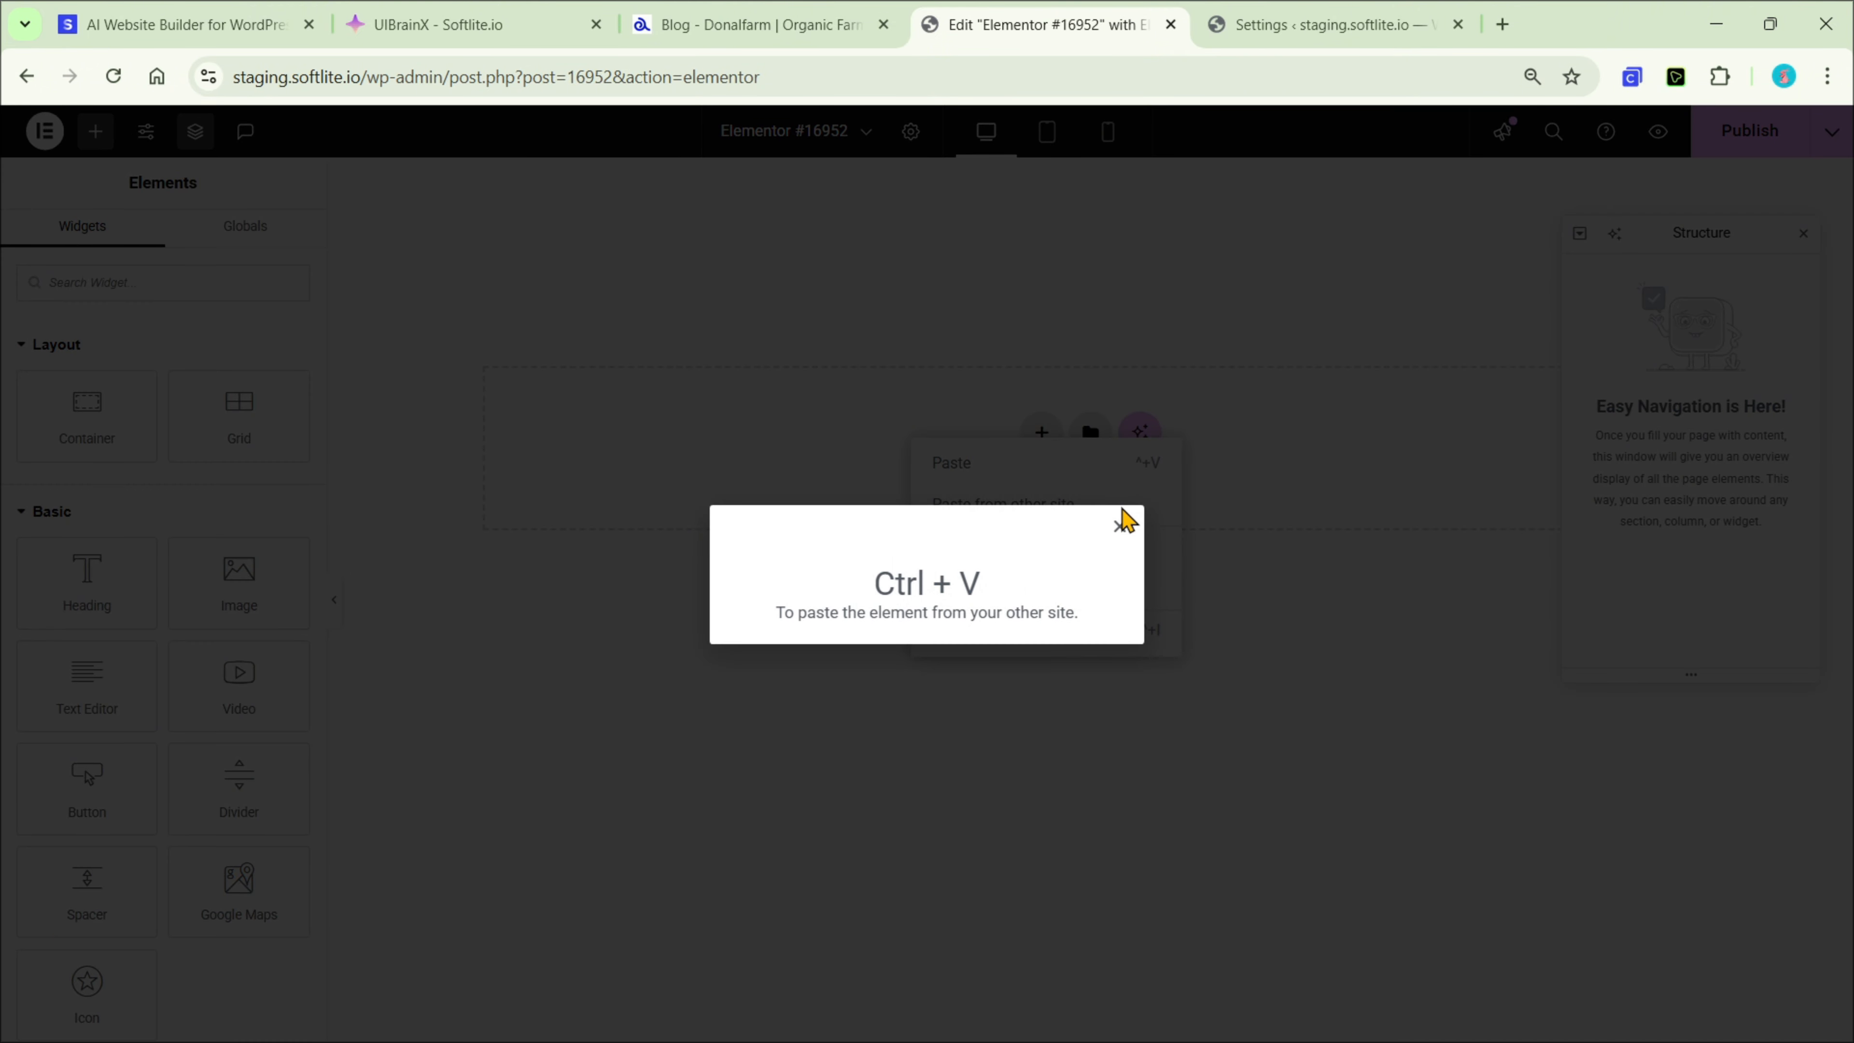
key("ctrl+v")
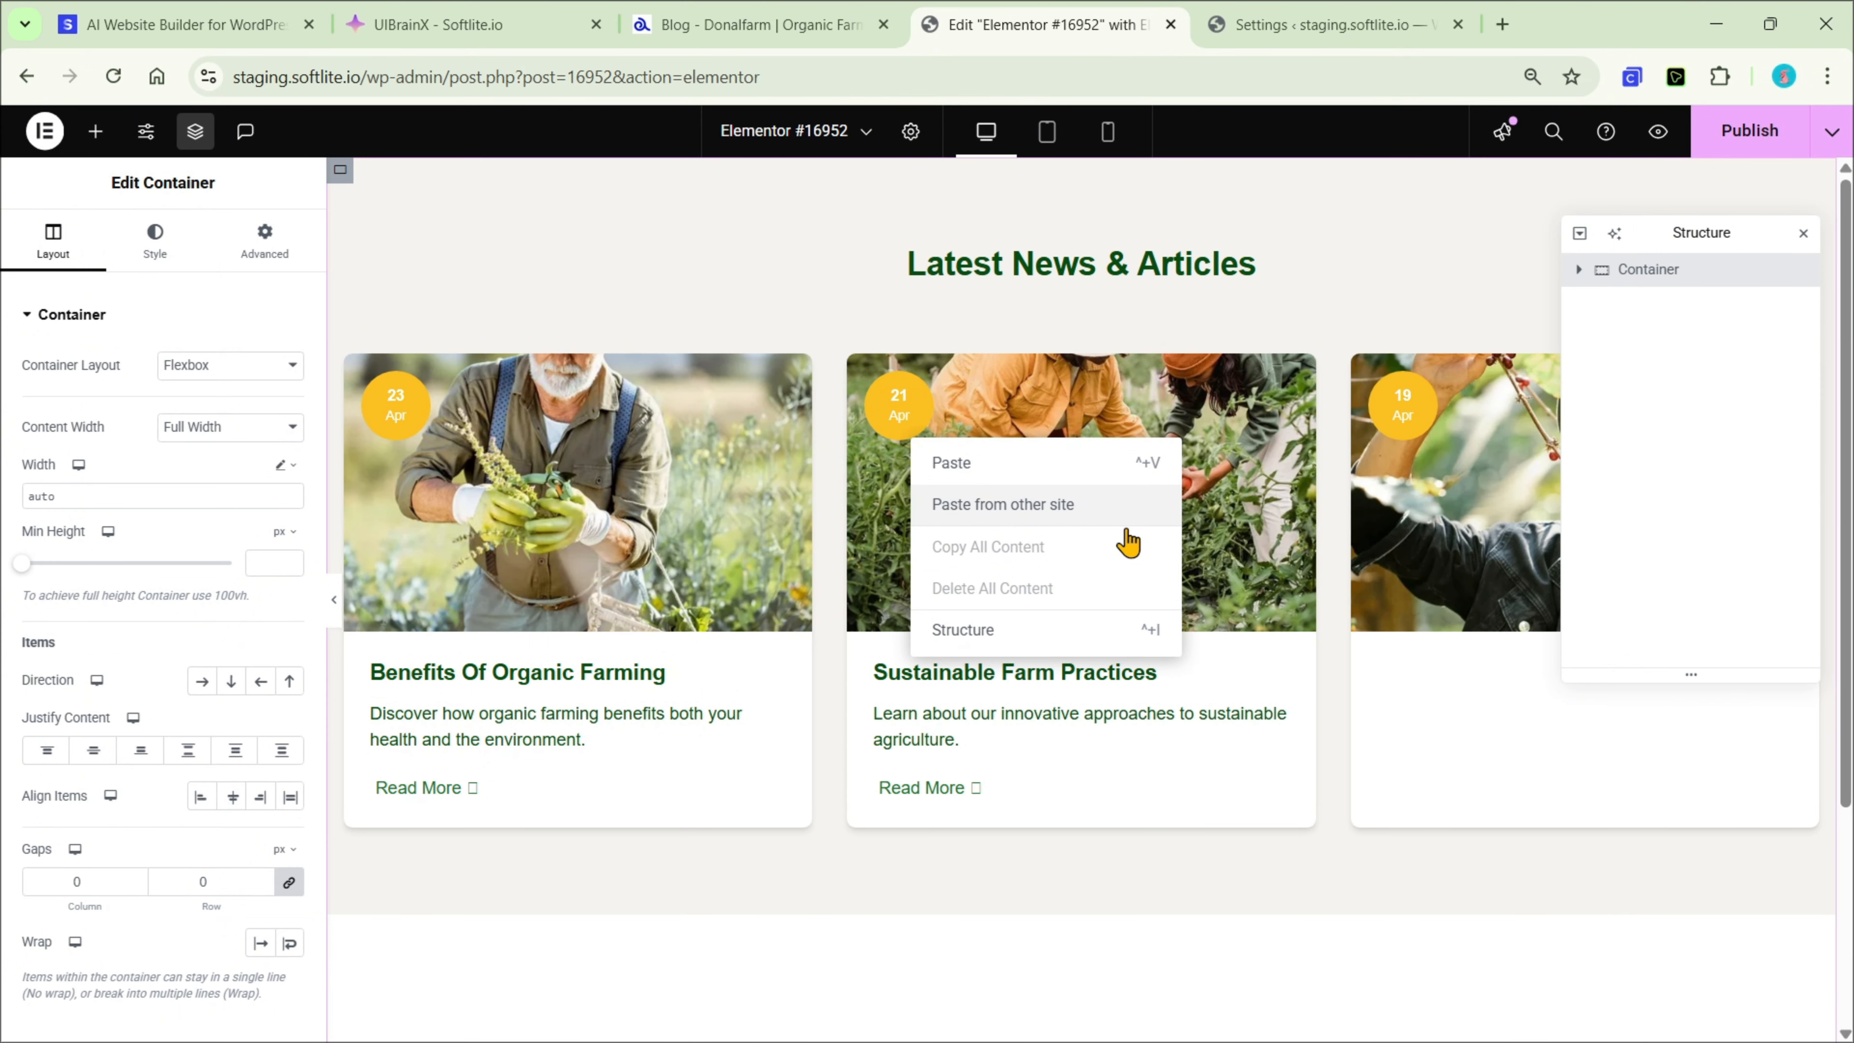
Inspect the first news card's image, heading, text and button, and the second card's heading and text as Elementor widgets
left_click(743, 499)
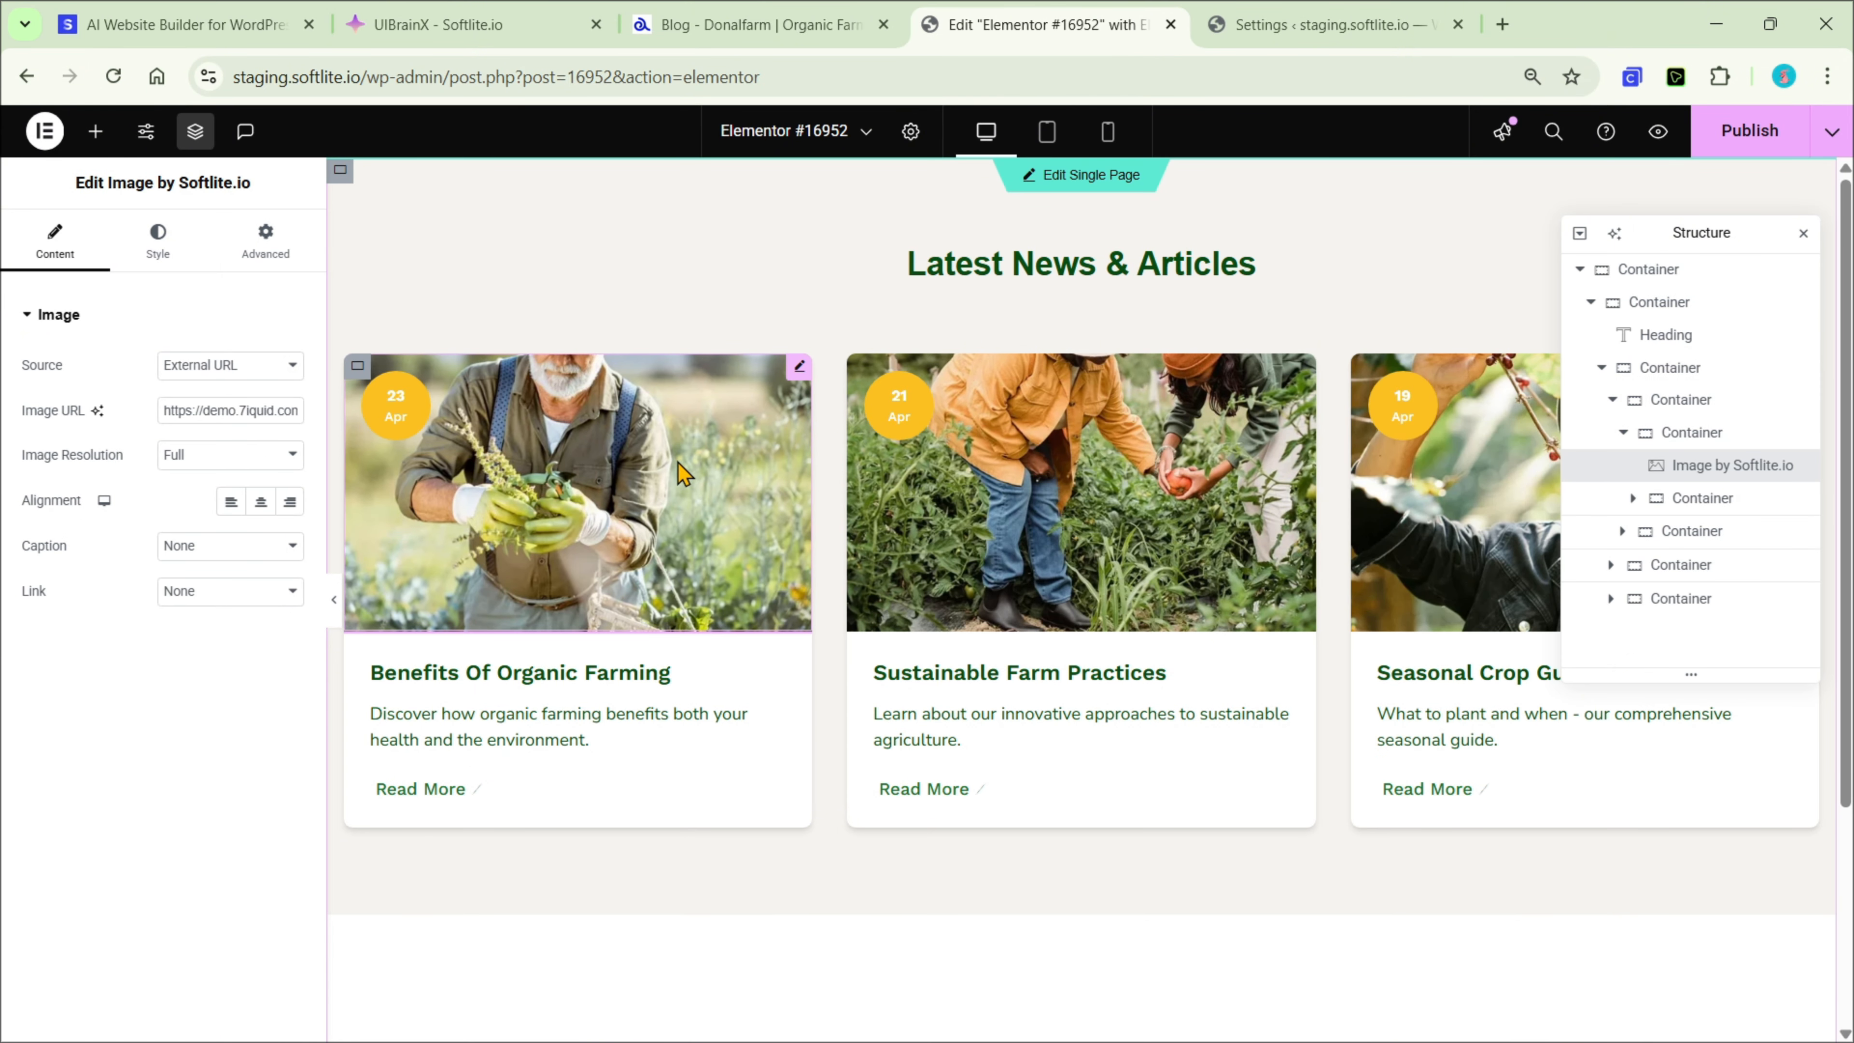
left_click(532, 676)
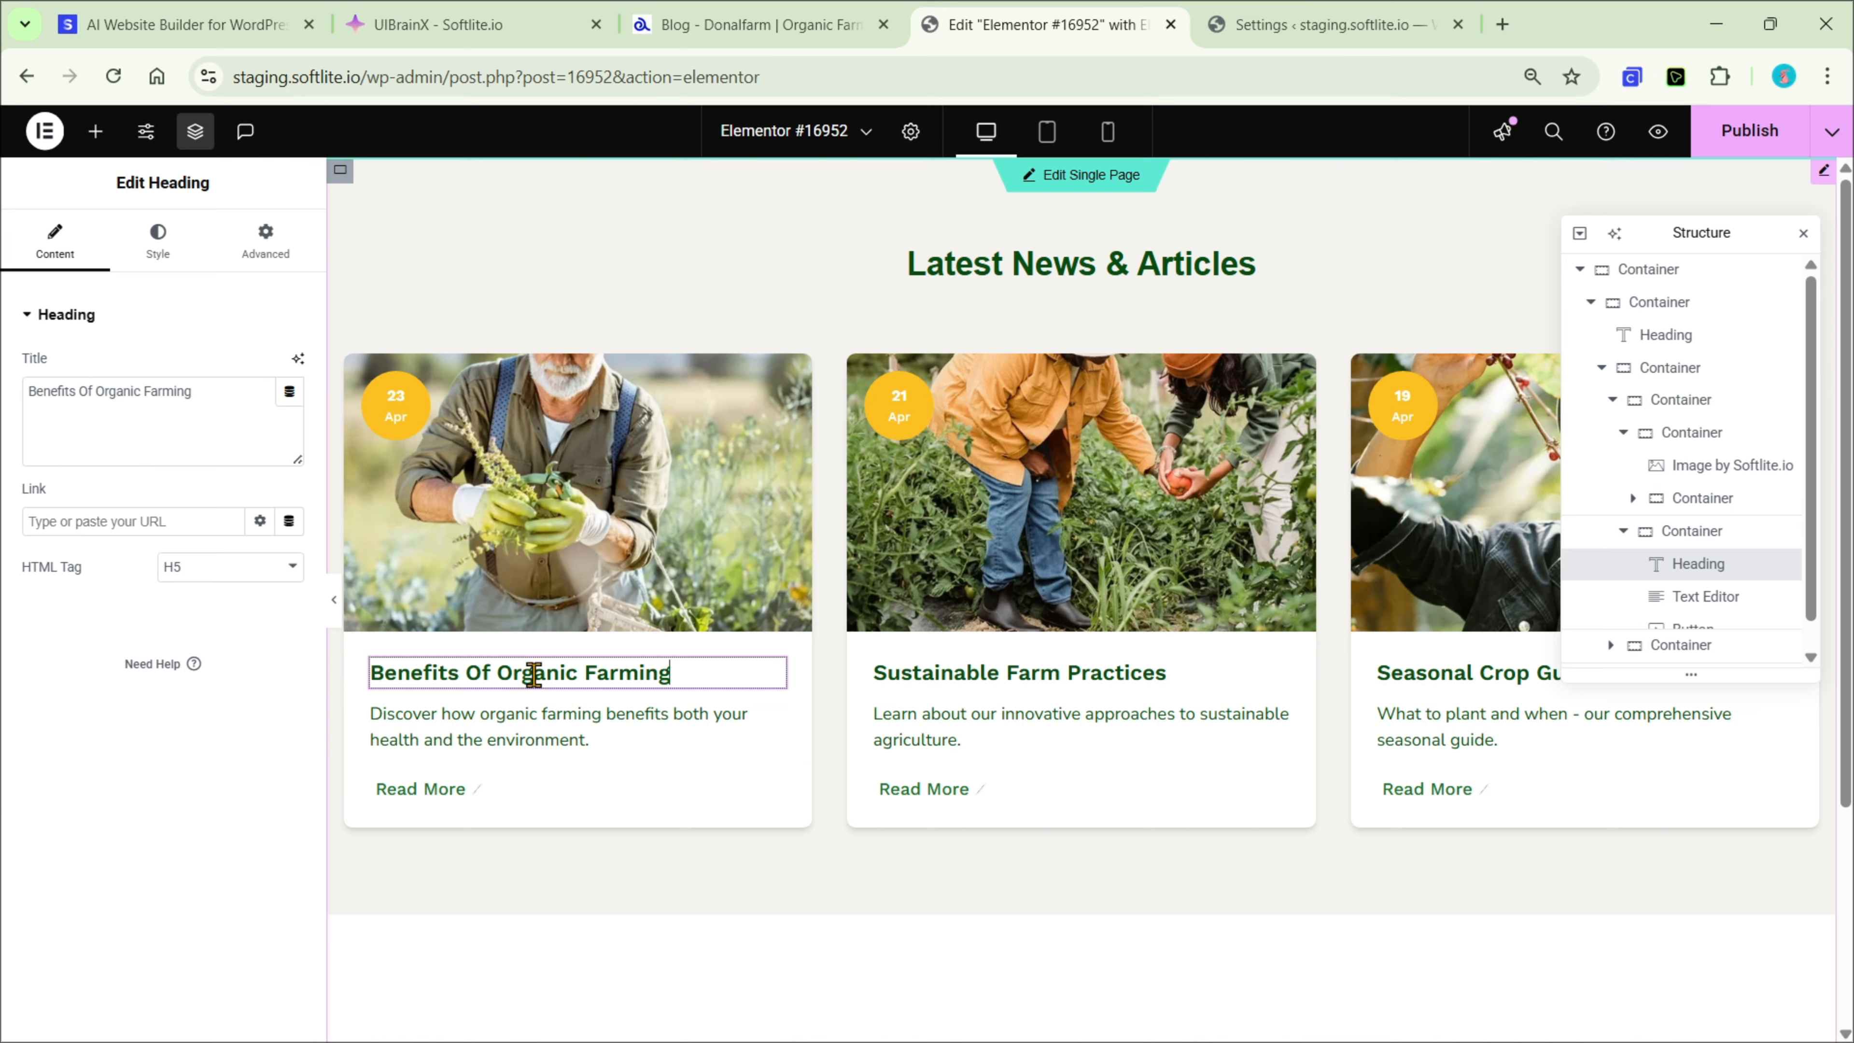
left_click(511, 742)
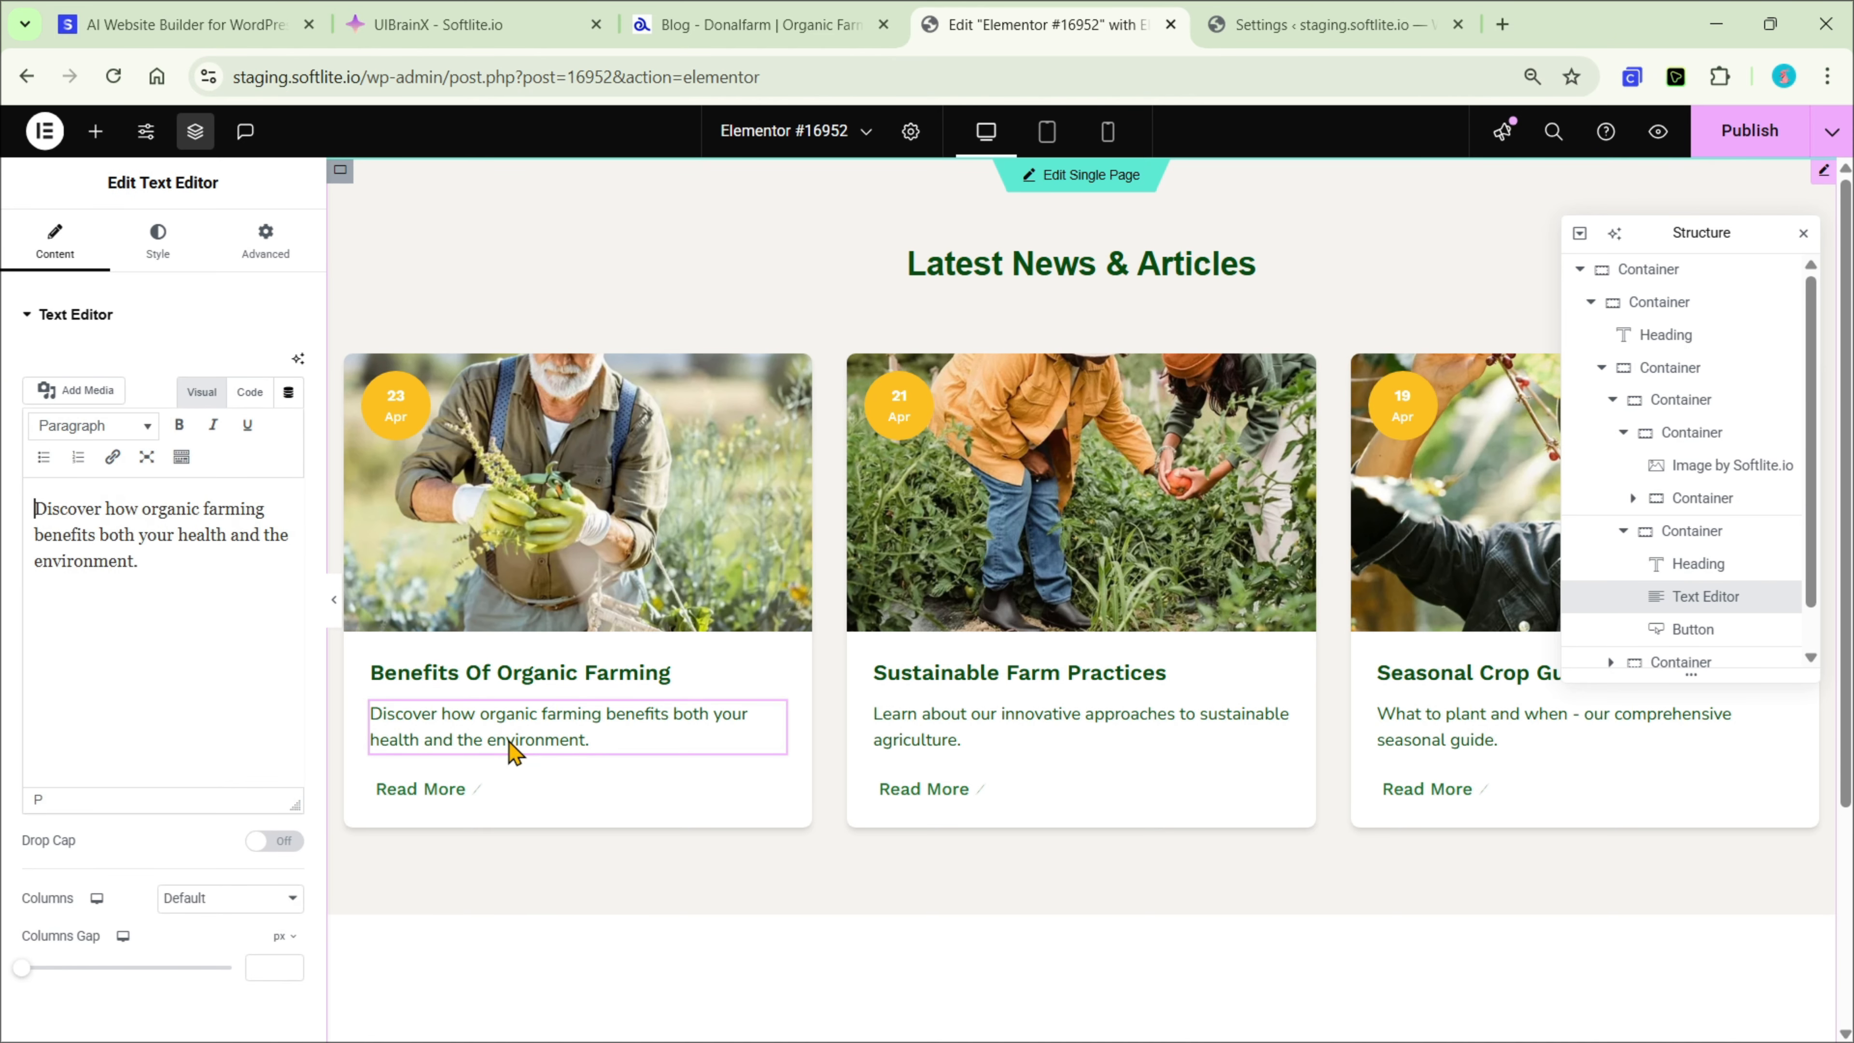
left_click(423, 790)
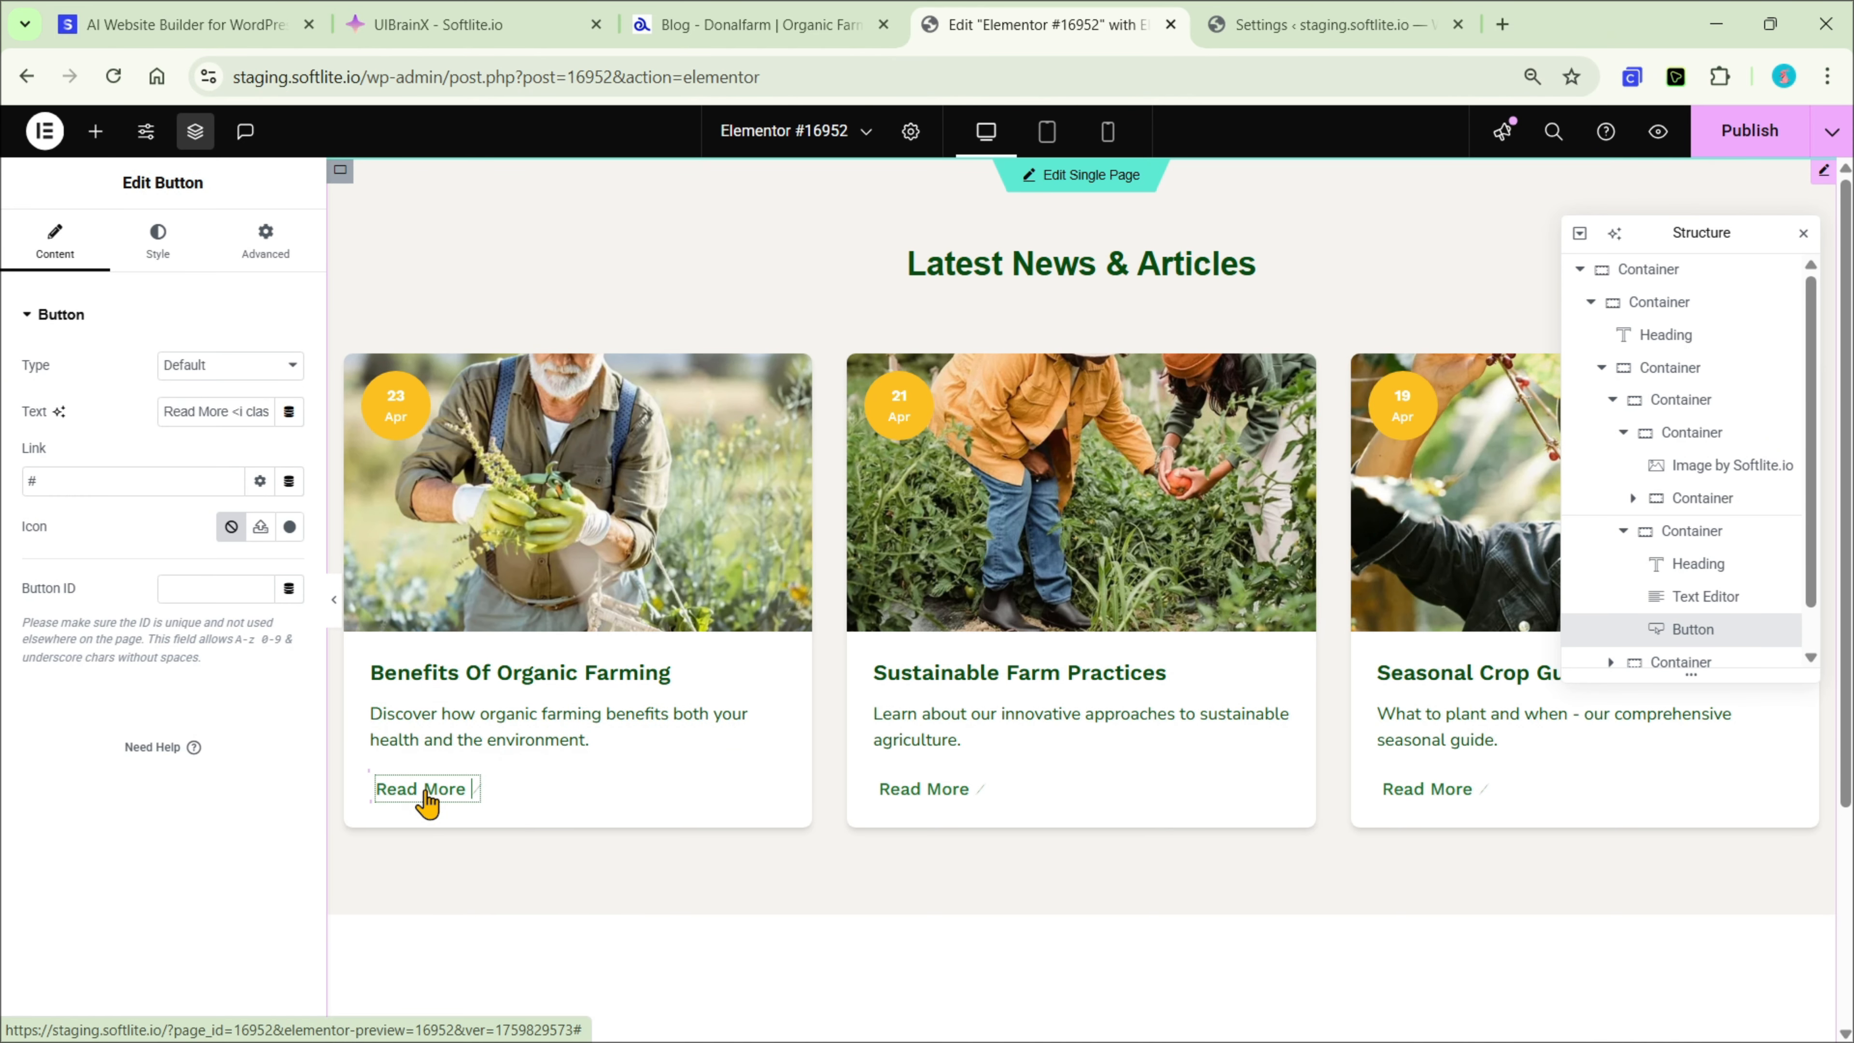
left_click(925, 675)
left_click(920, 721)
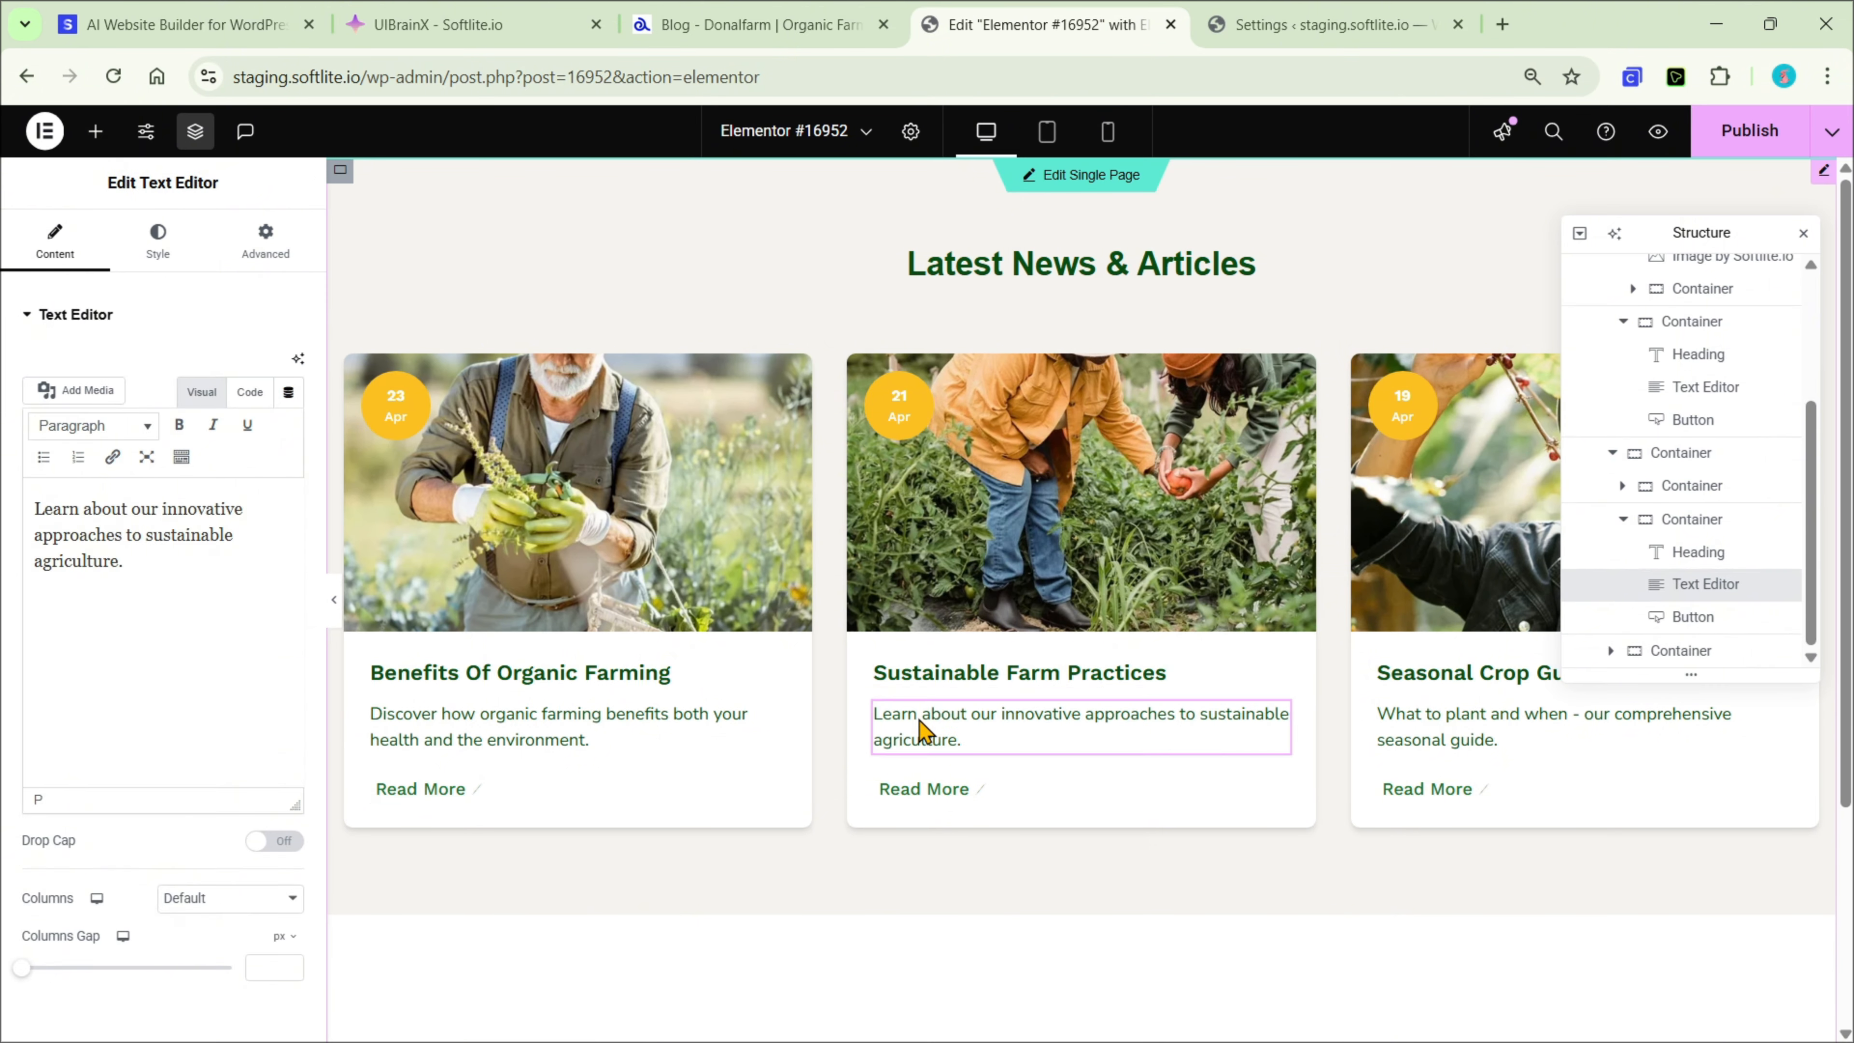
Check the pasted news section in tablet and mobile portrait views, and return to desktop view
left_click(1048, 143)
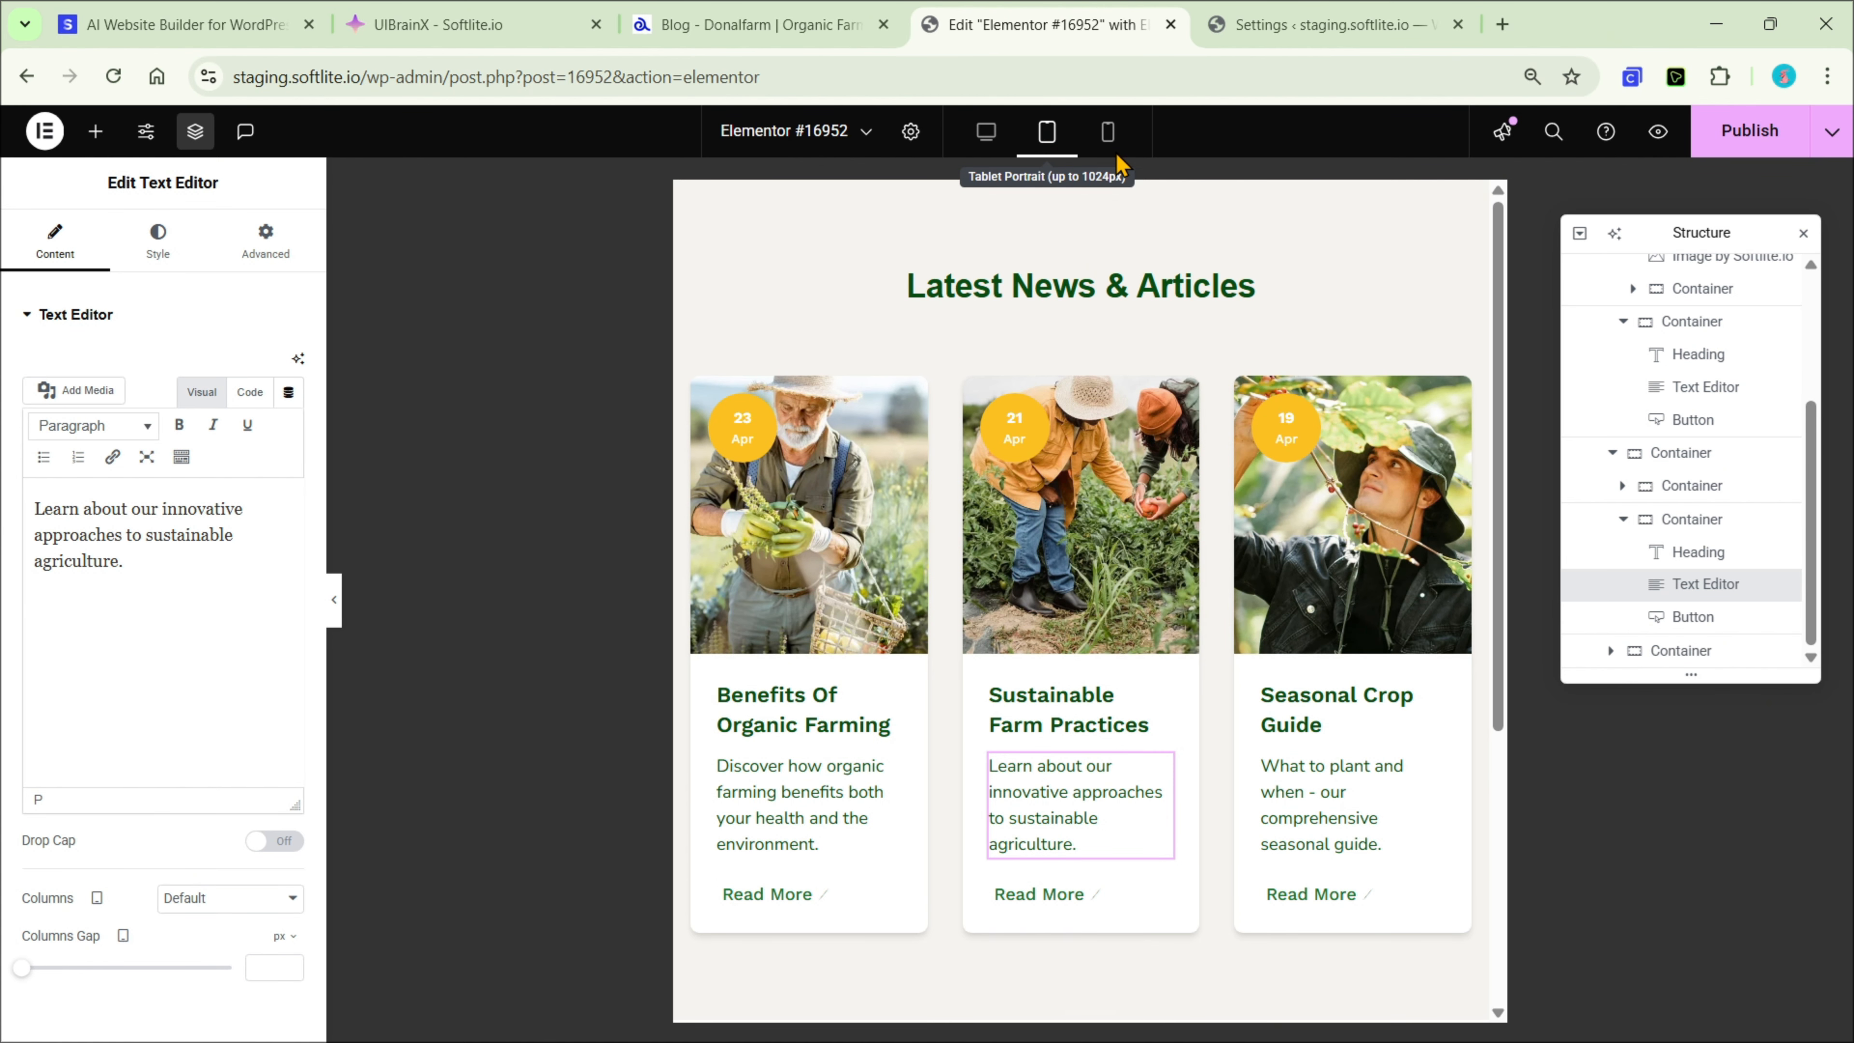
left_click(1108, 139)
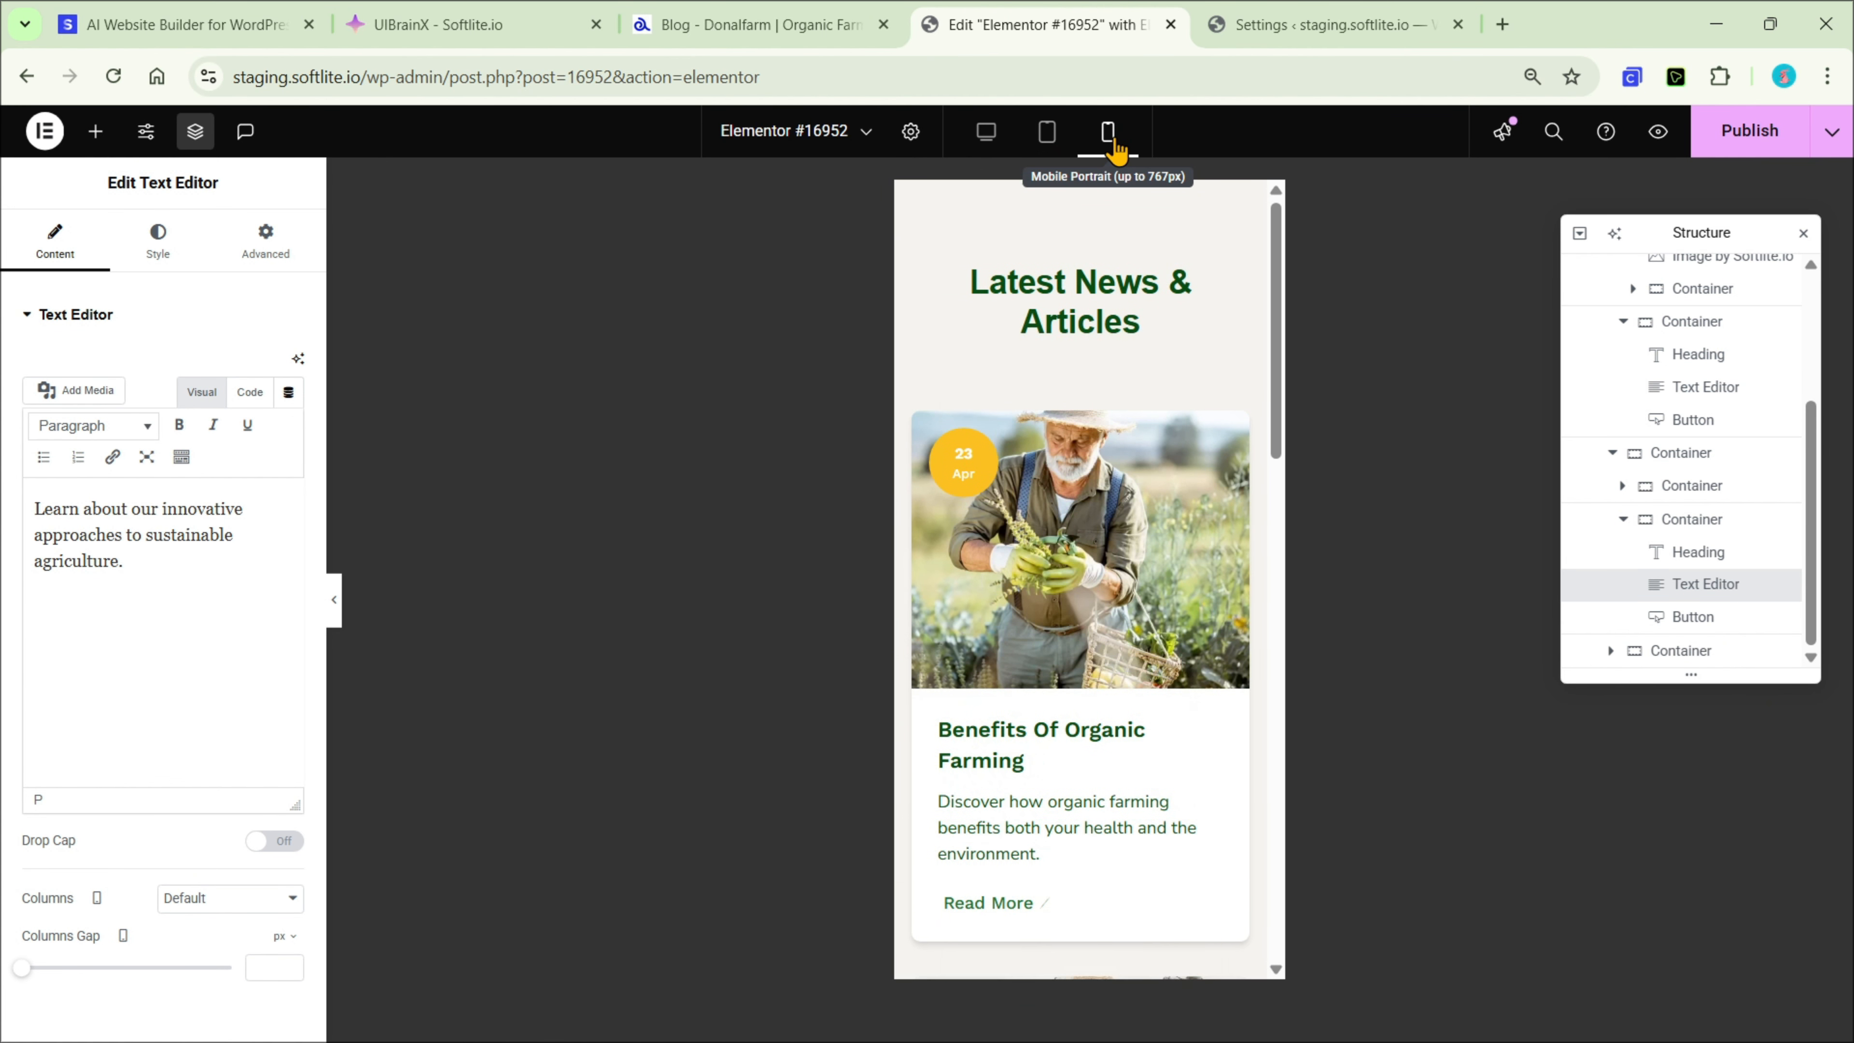
scroll(1125, 380, "down", 5)
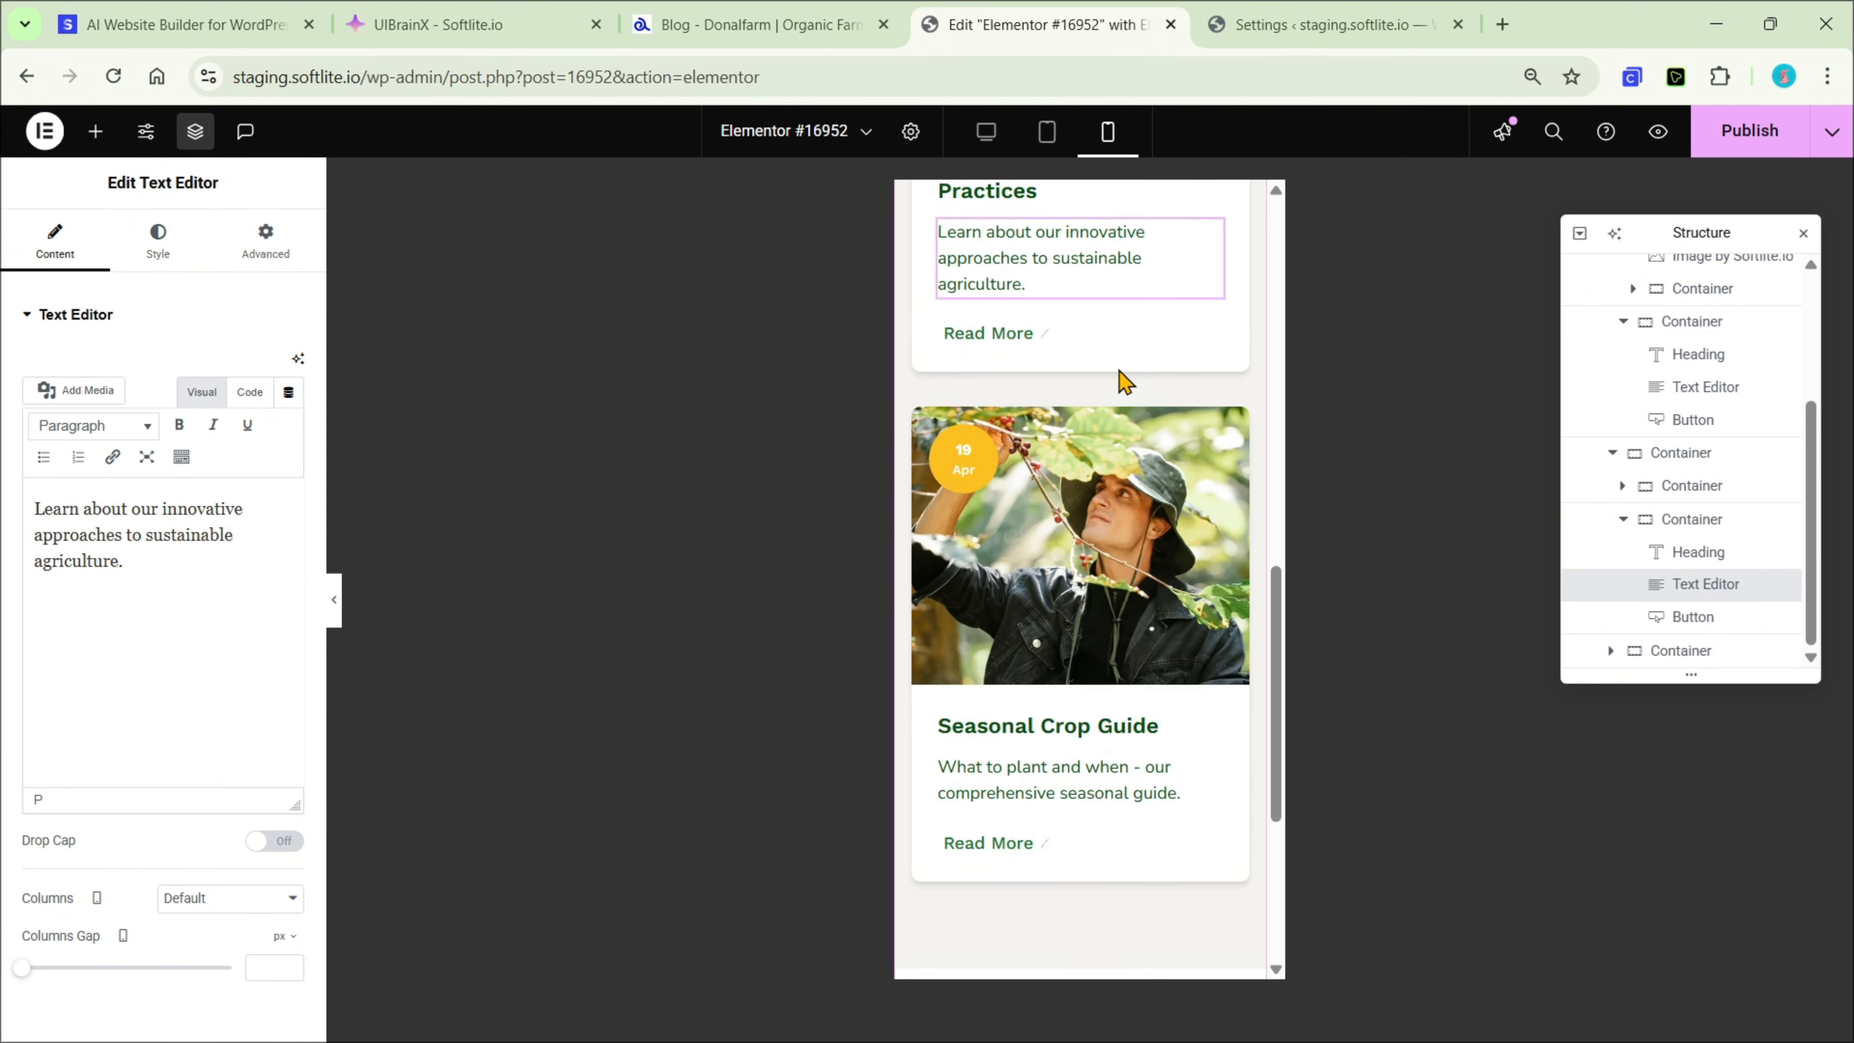
scroll(1125, 380, "down", 5)
scroll(1125, 380, "up", 20)
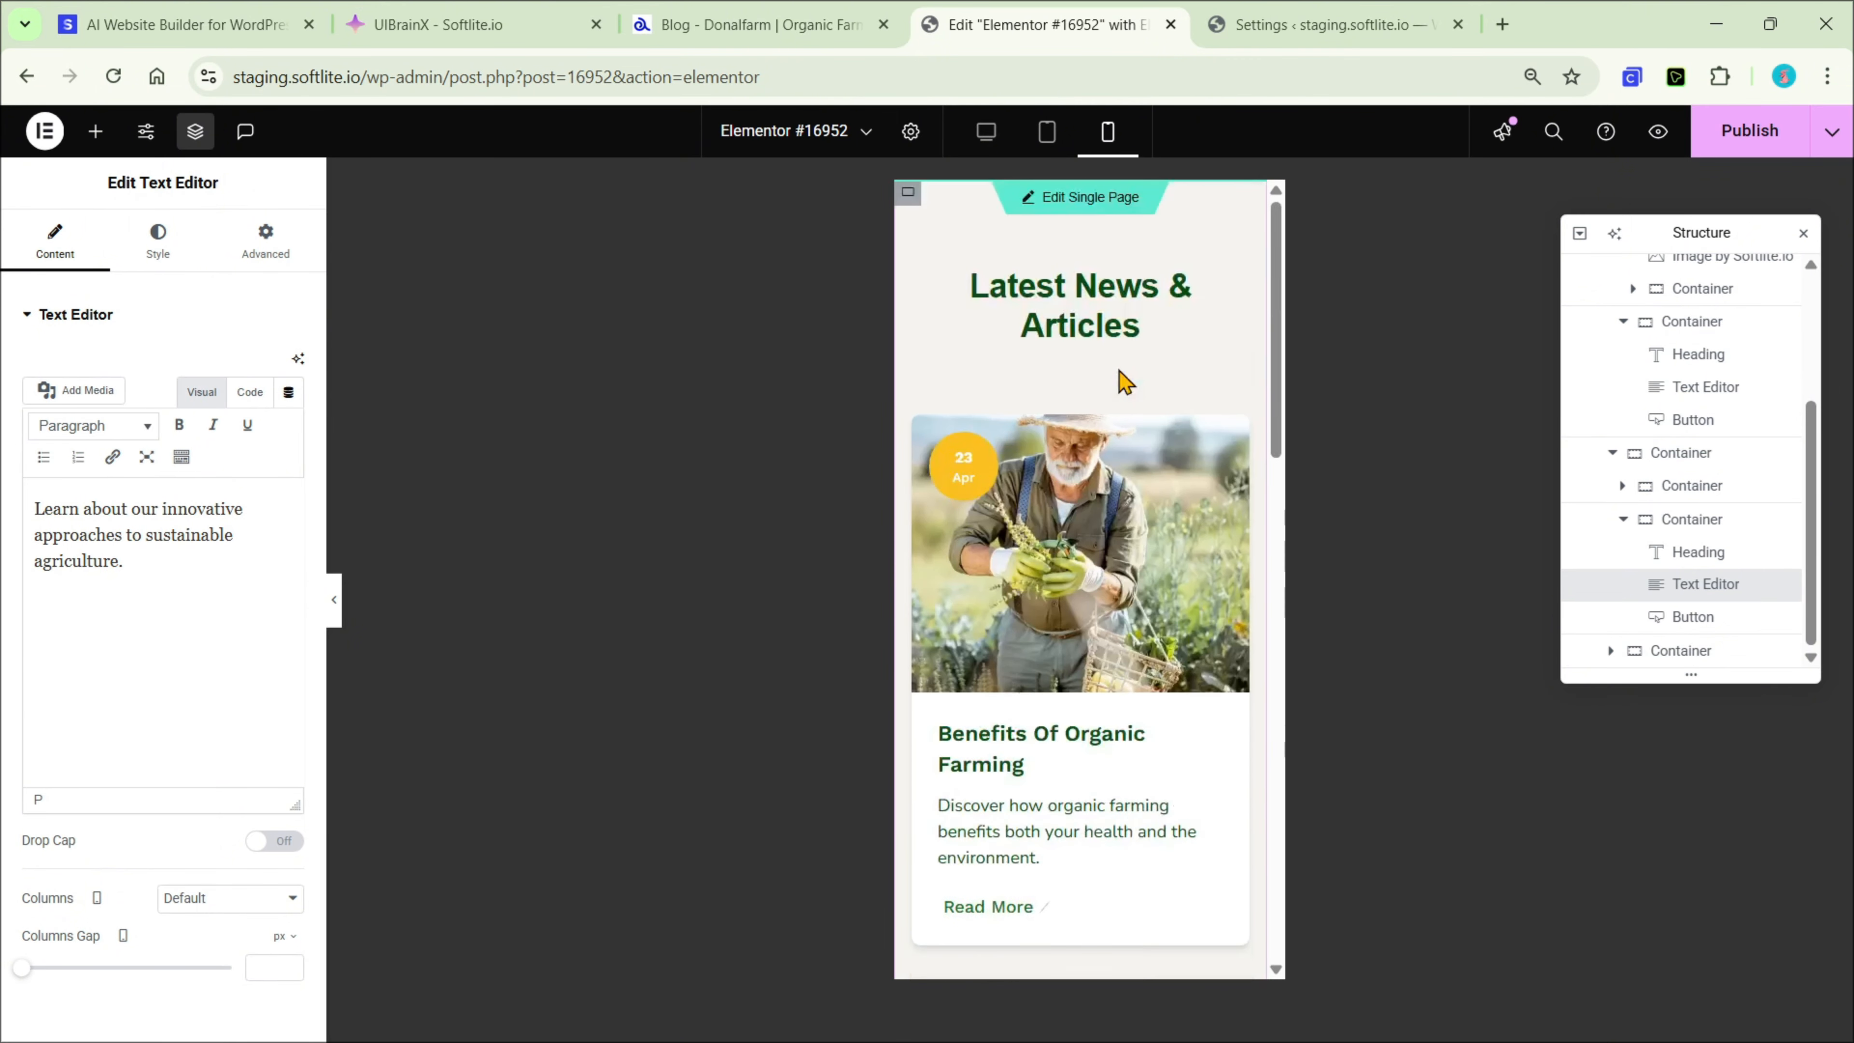
left_click(987, 134)
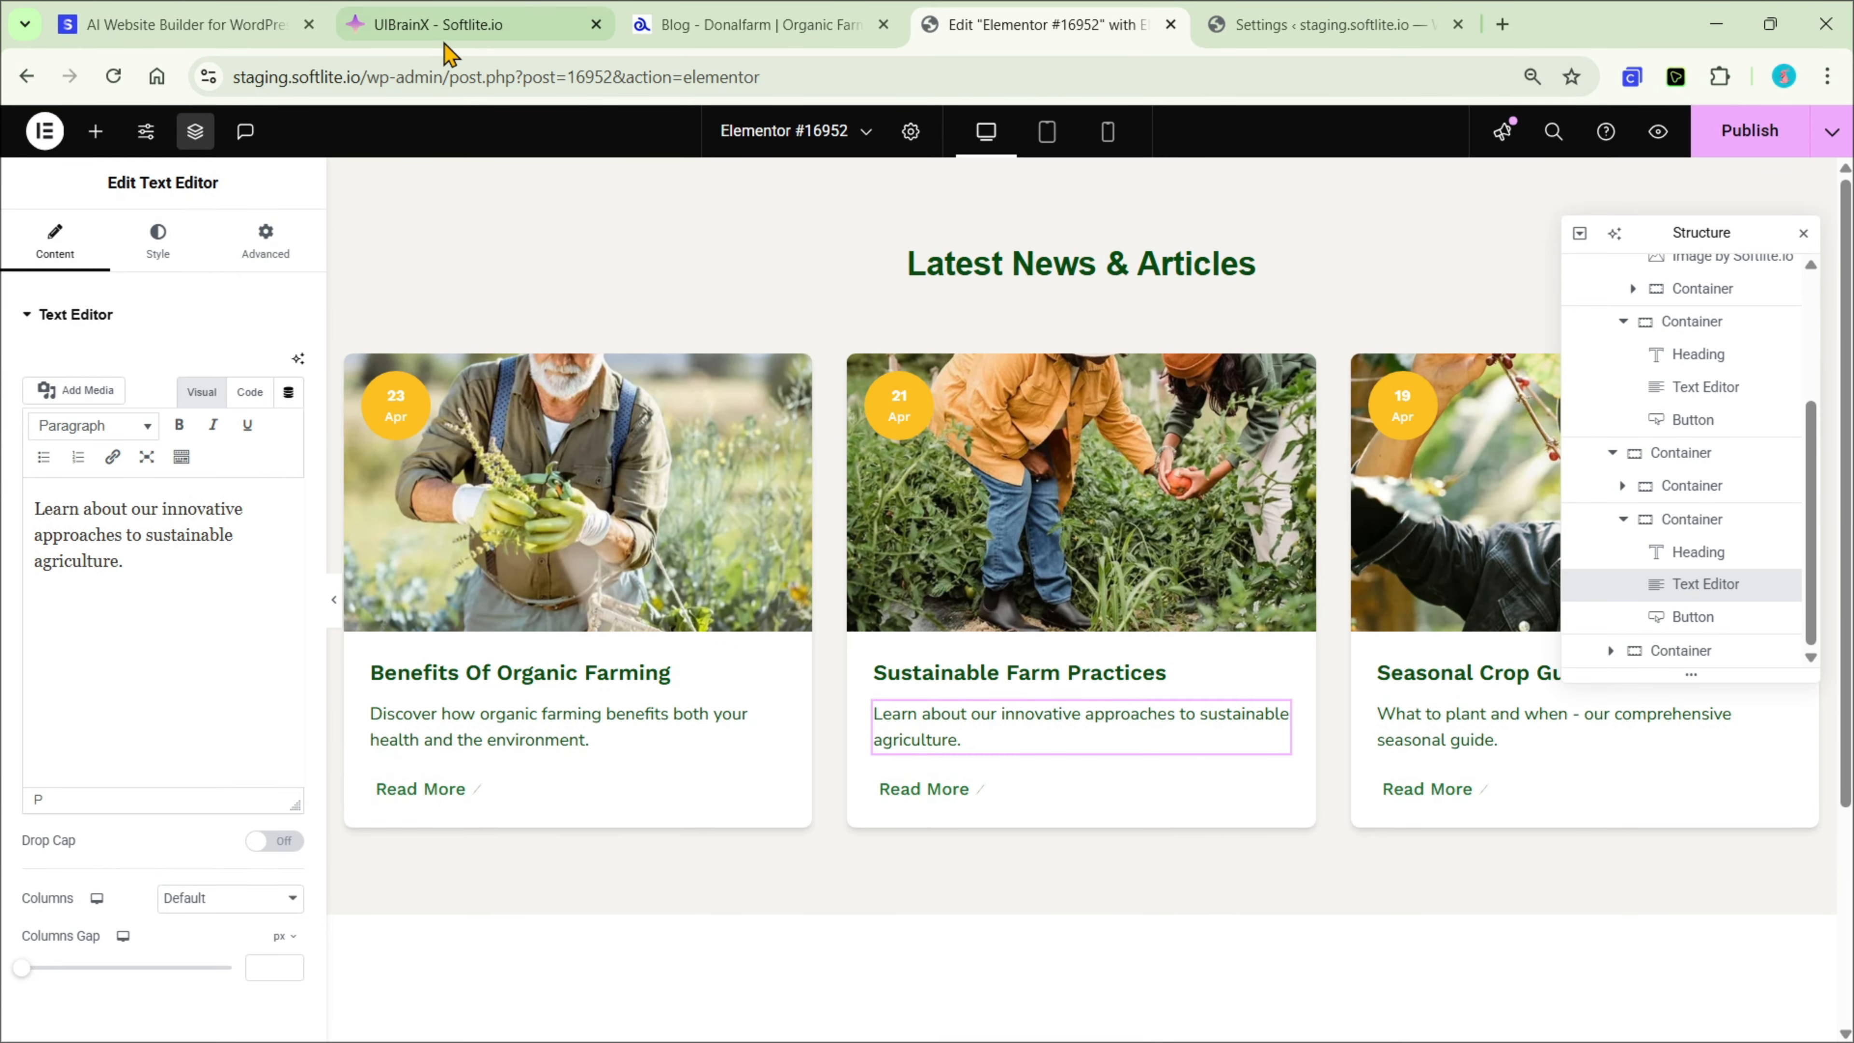
Switch to UIBrainX, enable Merge Elements and export the selected news section to the clipboard
left_click(427, 37)
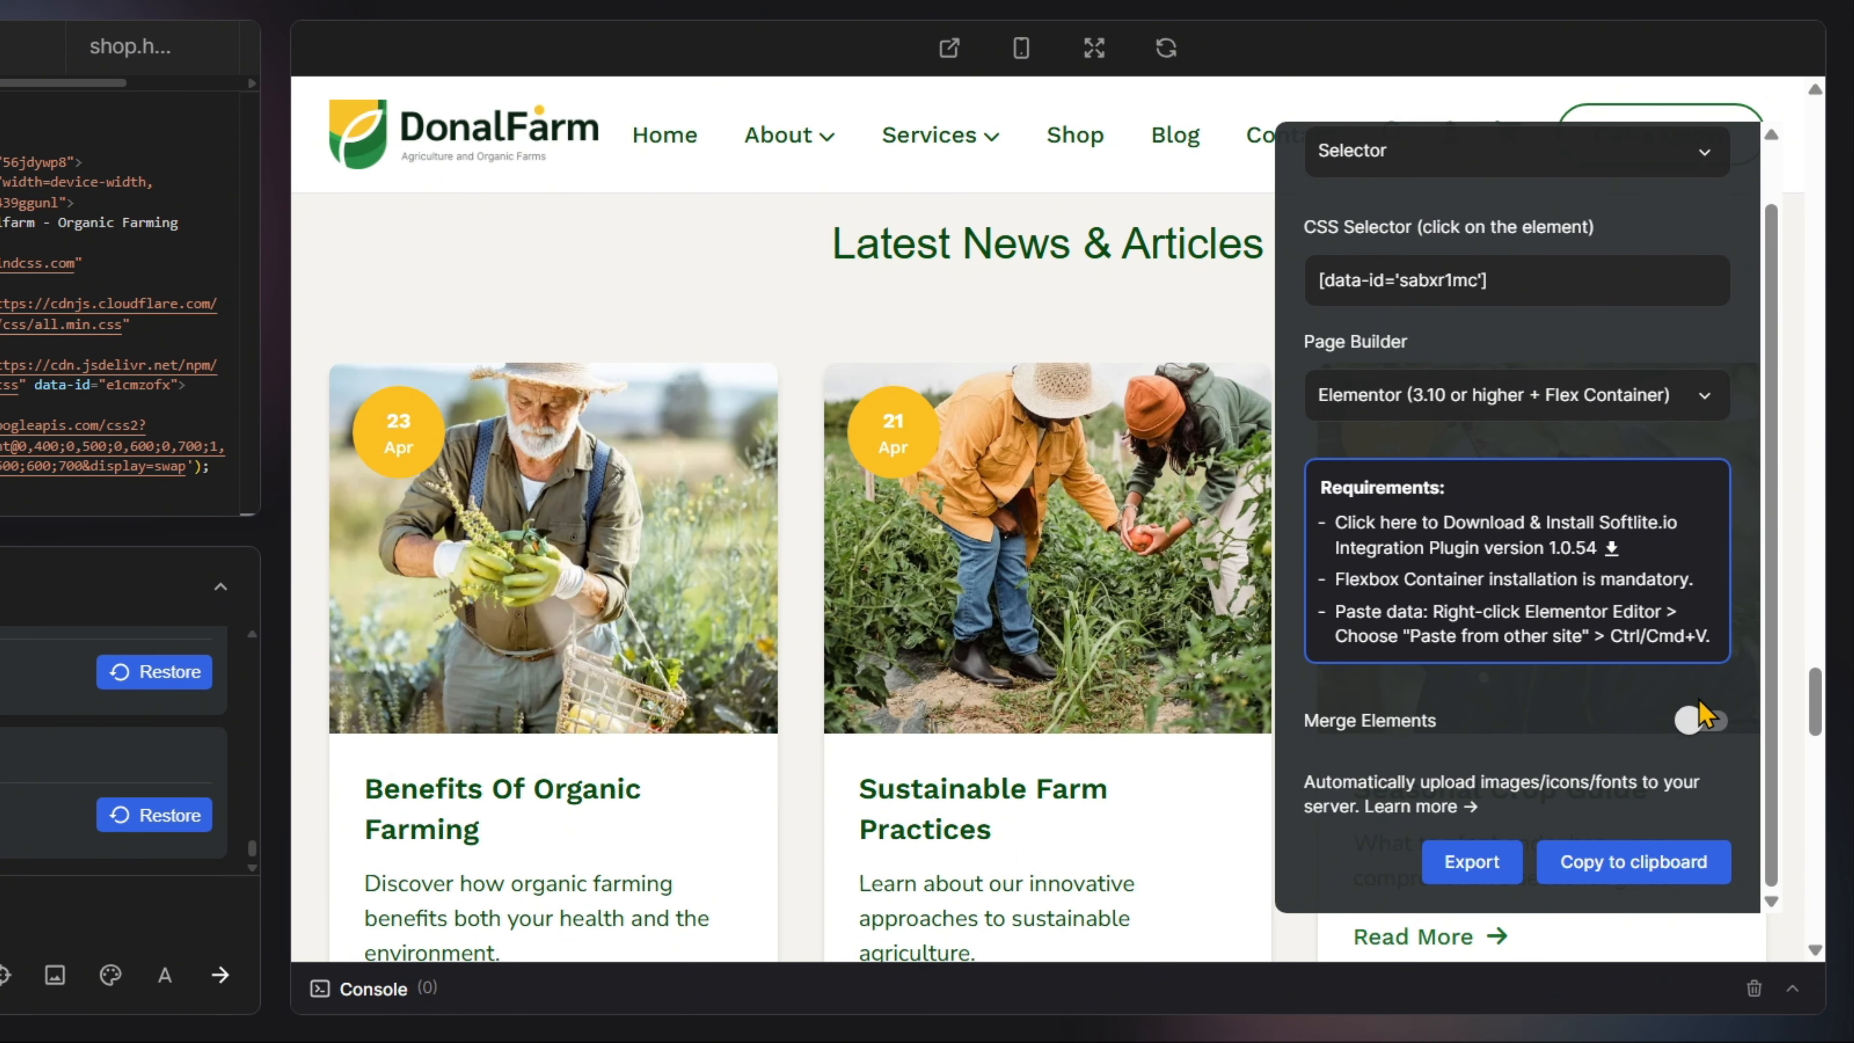
left_click(1697, 723)
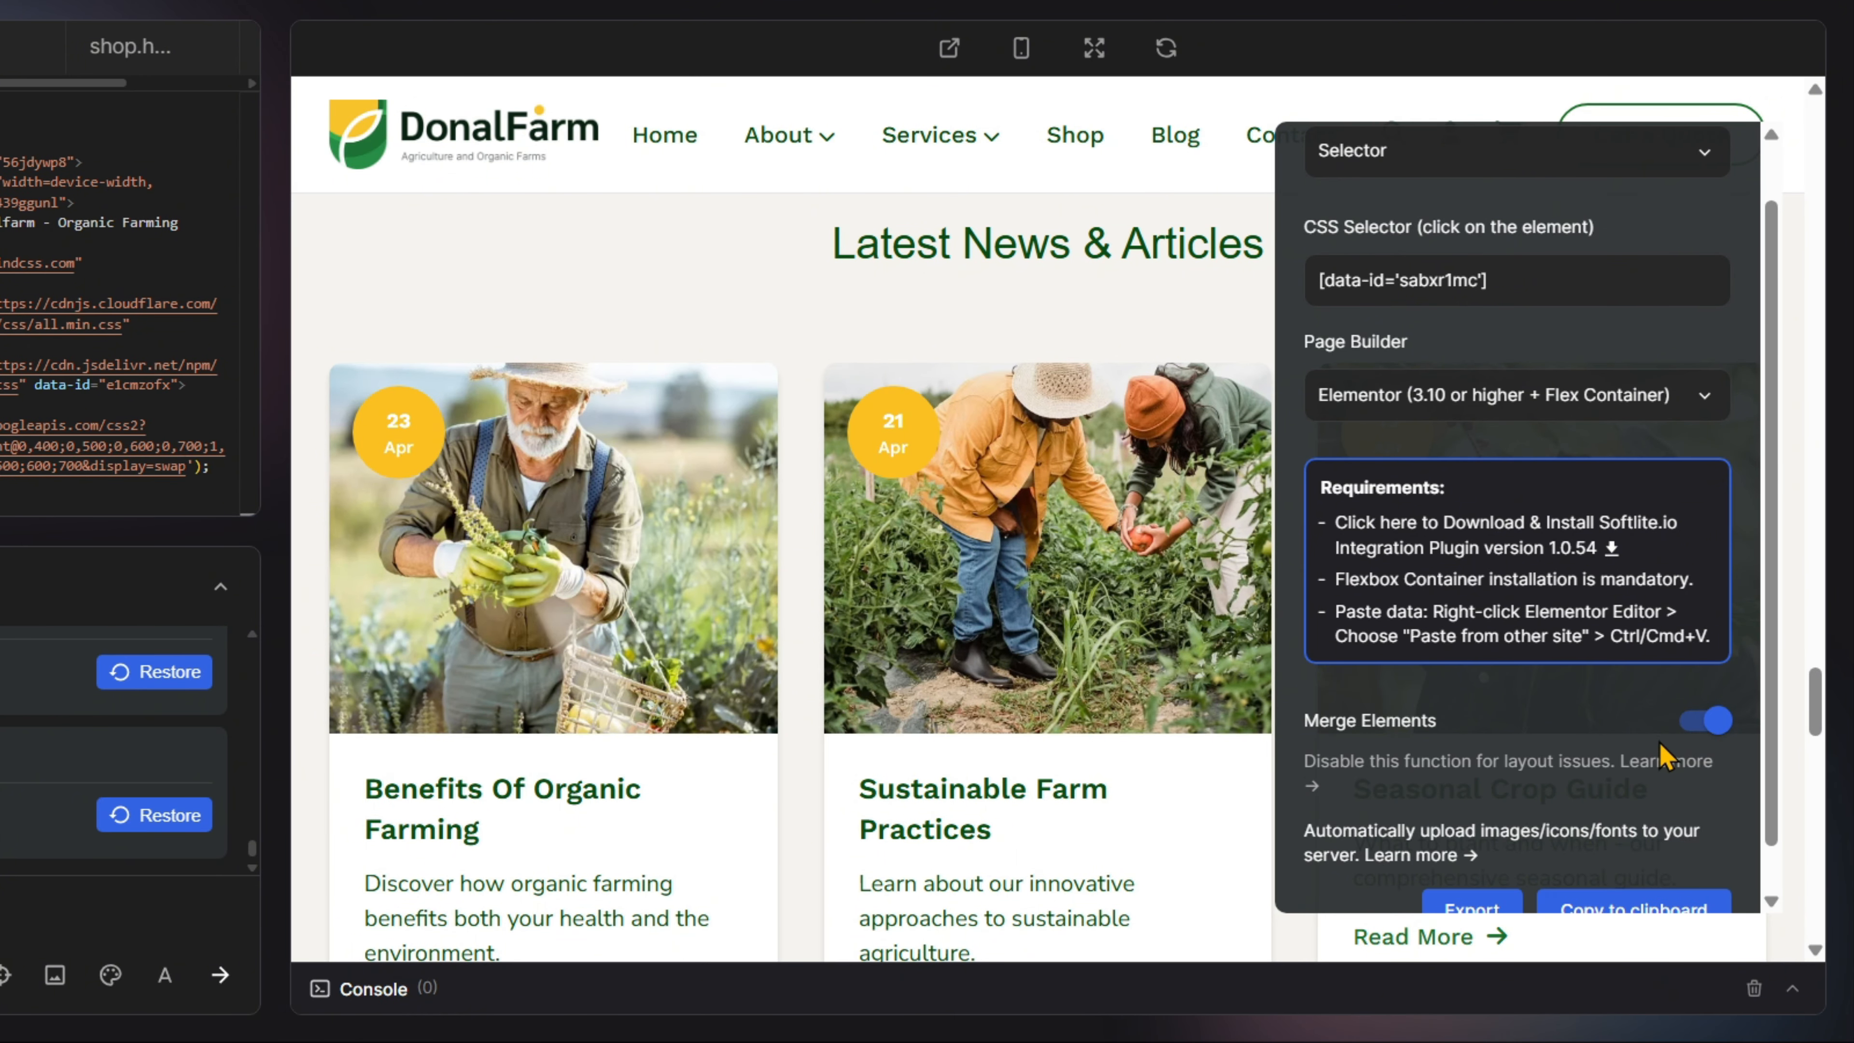
scroll(1656, 757, "down", 1)
left_click(1476, 875)
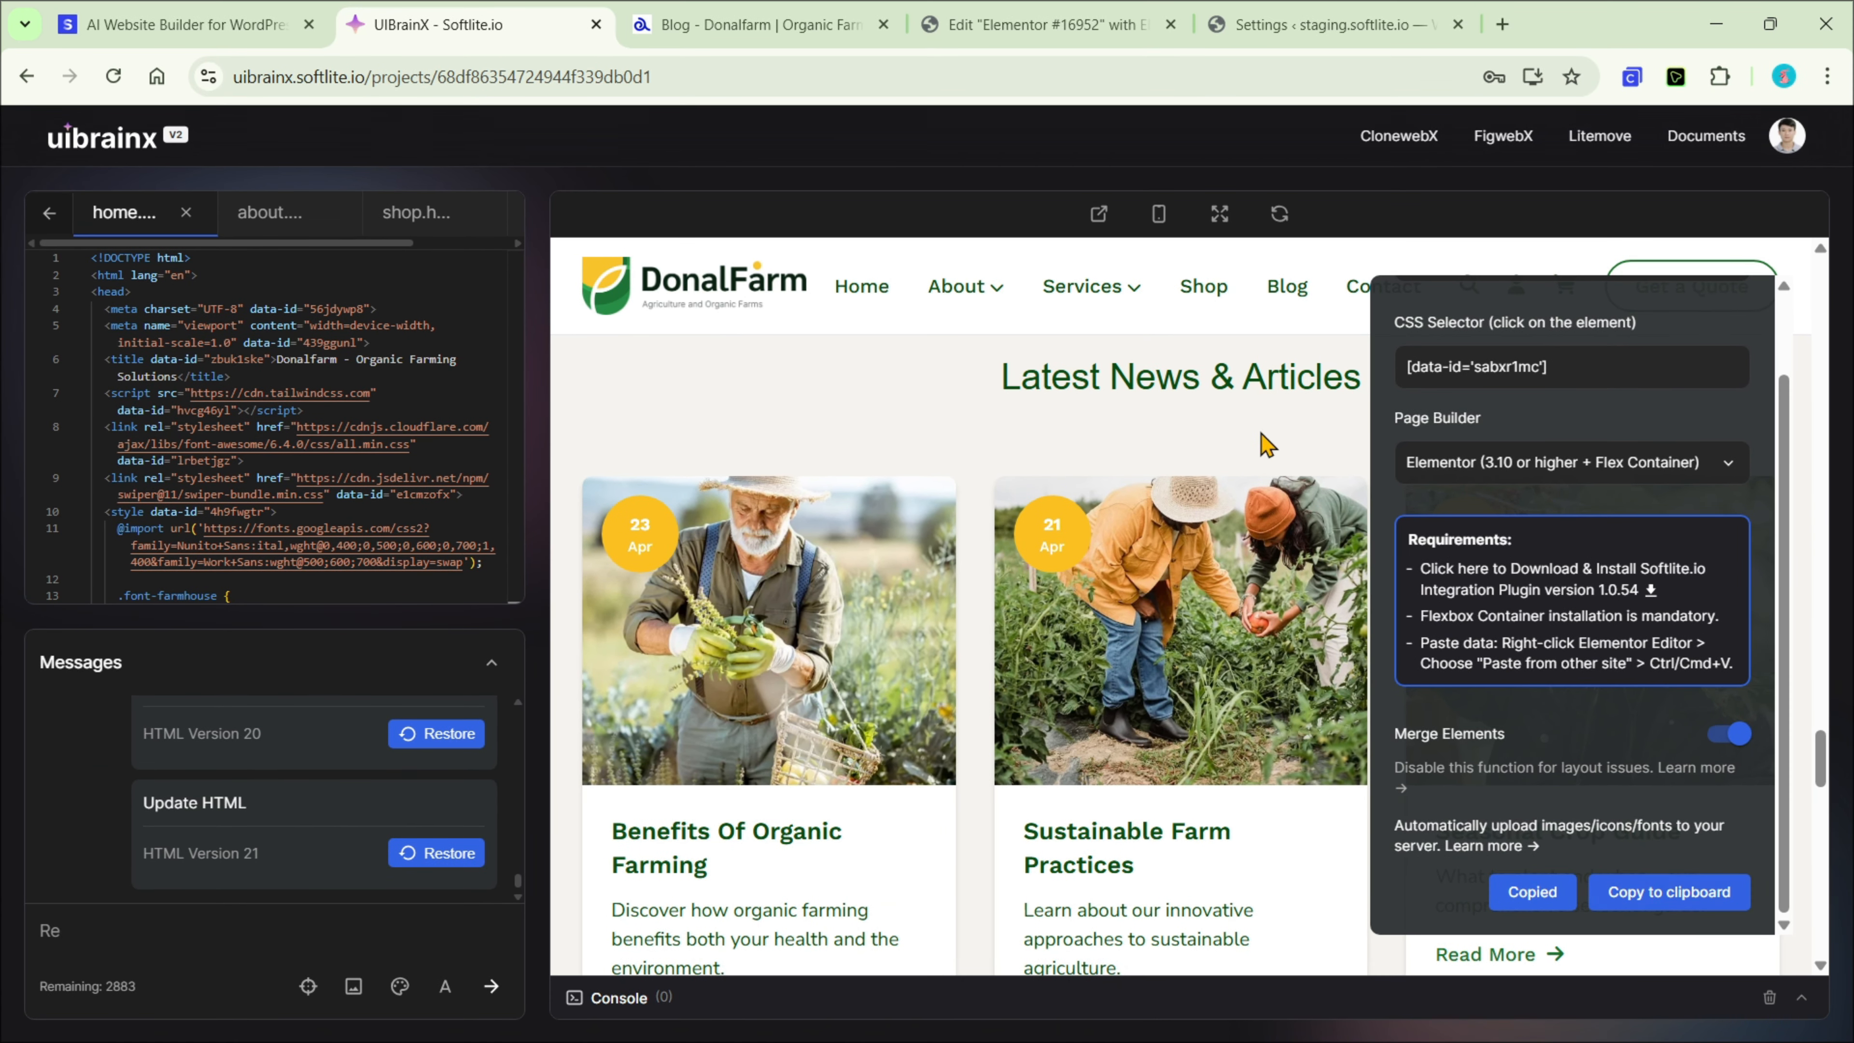
Switch to the Elementor editor and paste the merged news section below the existing one with Paste from other site
left_click(1101, 30)
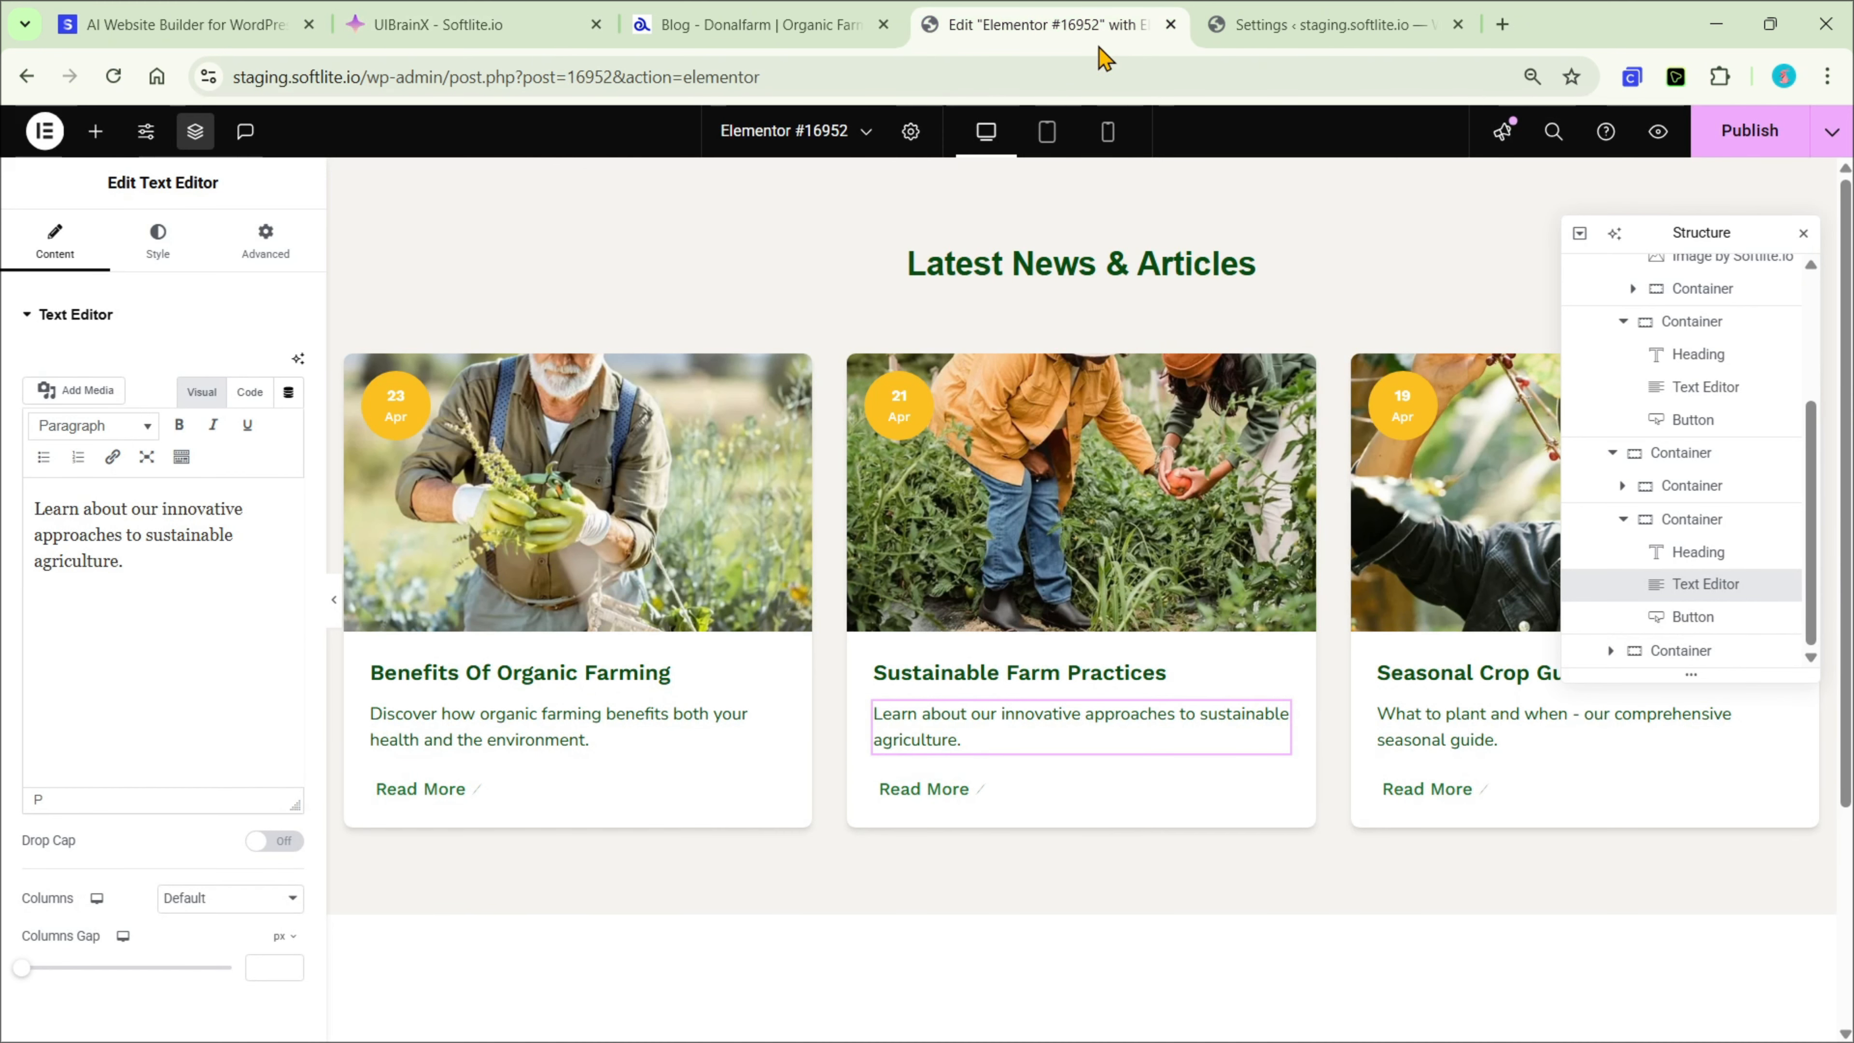
scroll(1086, 391, "down", 4)
right_click(886, 829)
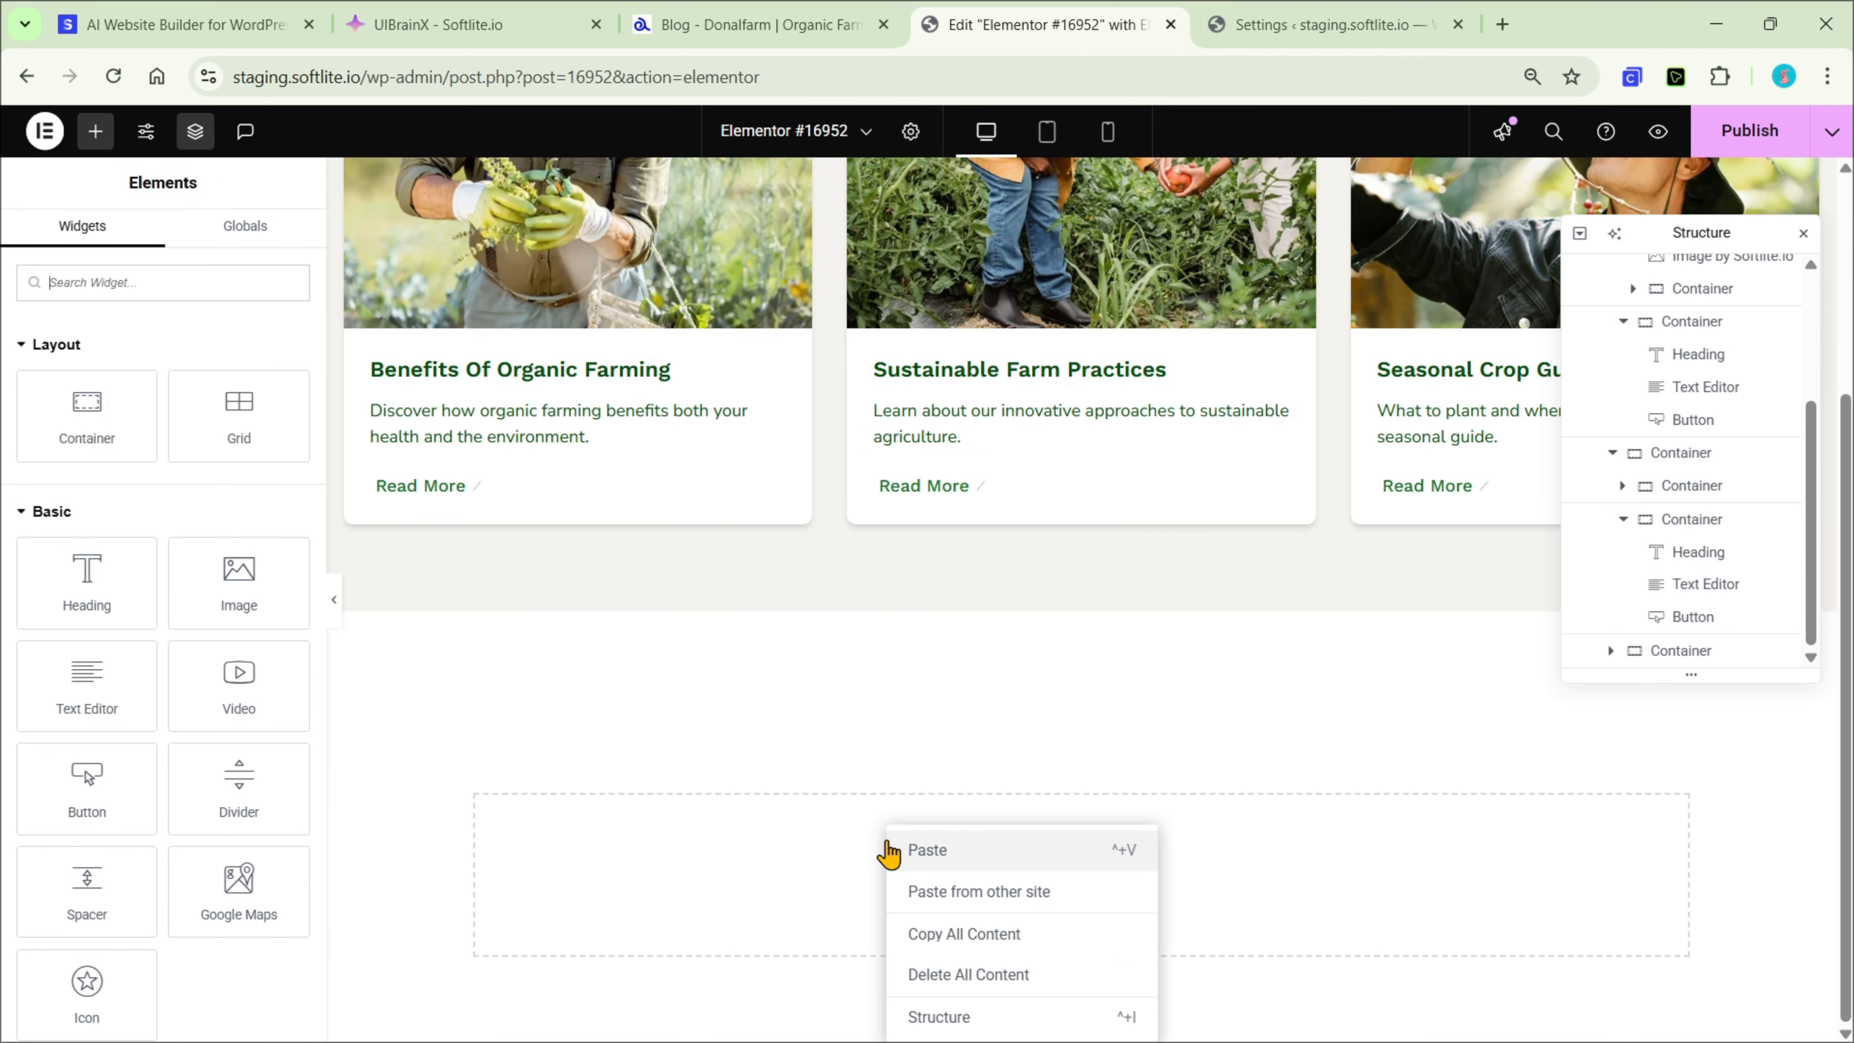
left_click(933, 893)
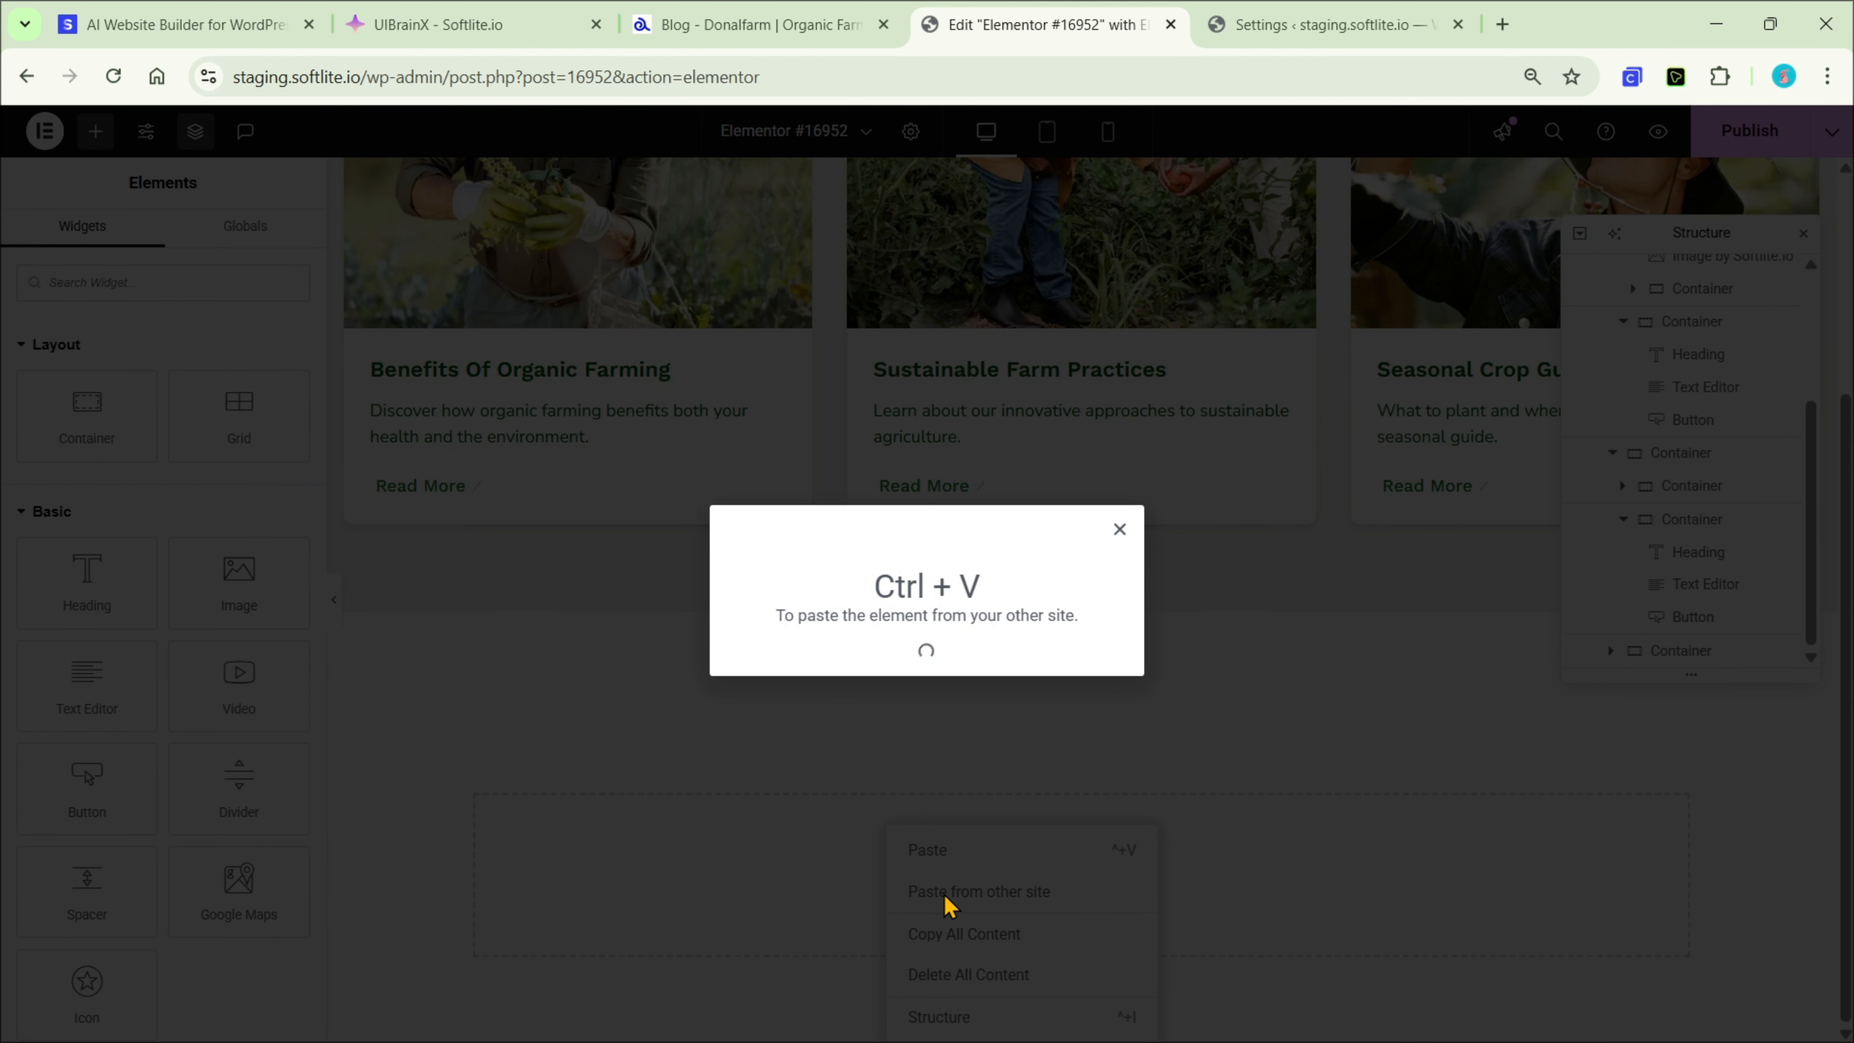
key("ctrl+v")
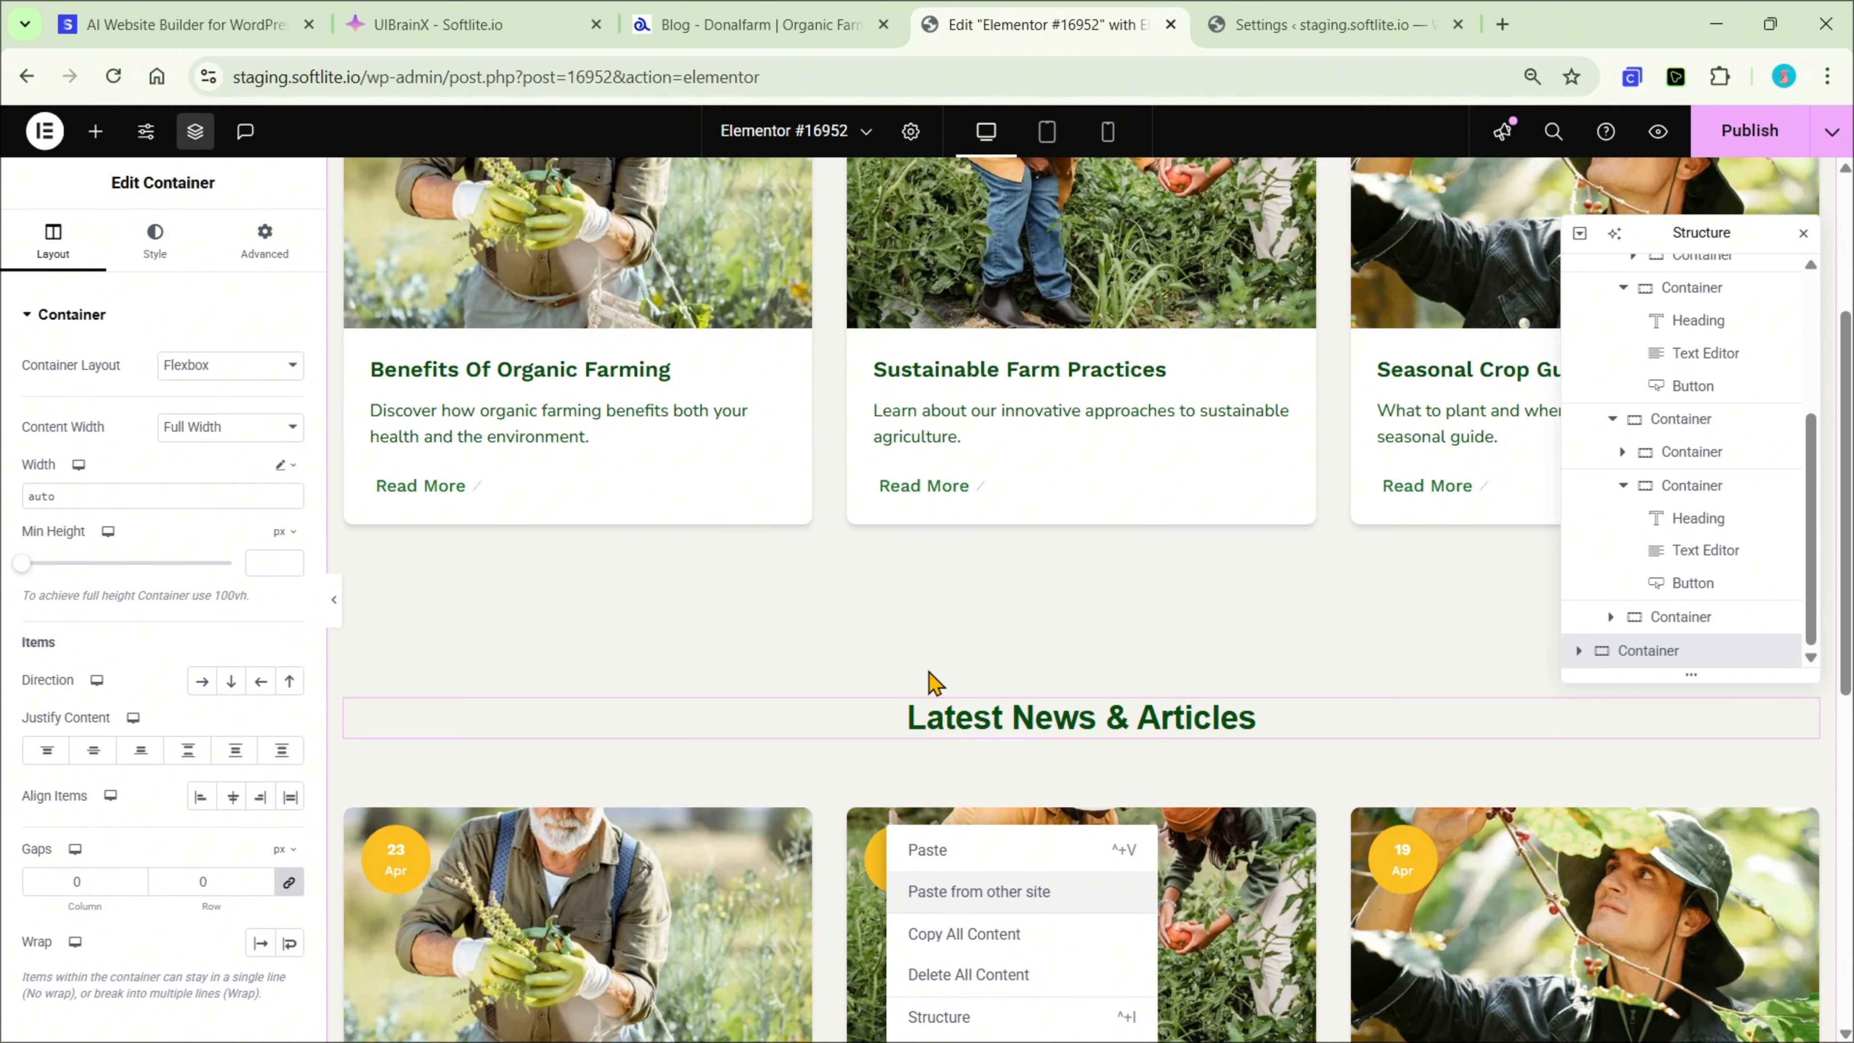
Inspect the three cards of the newly pasted news section and their Card Box content settings
scroll(934, 683, "down", 5)
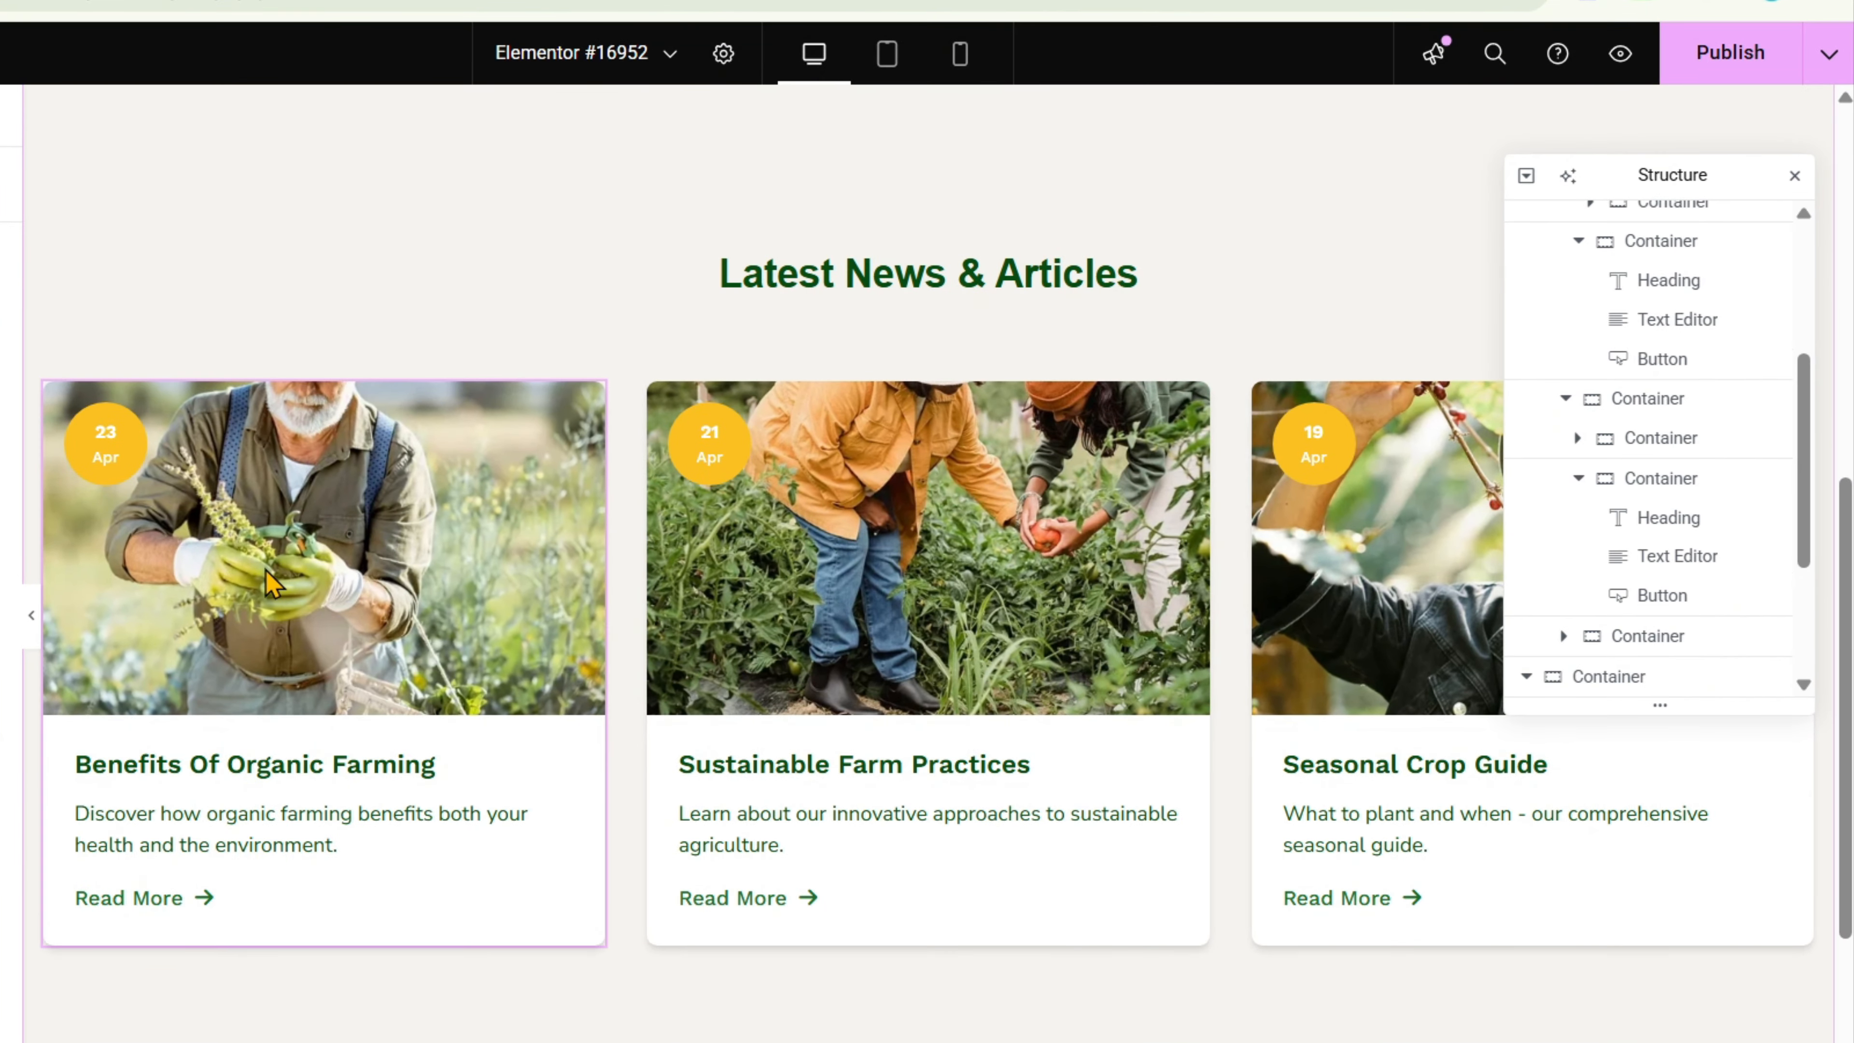
left_click(271, 582)
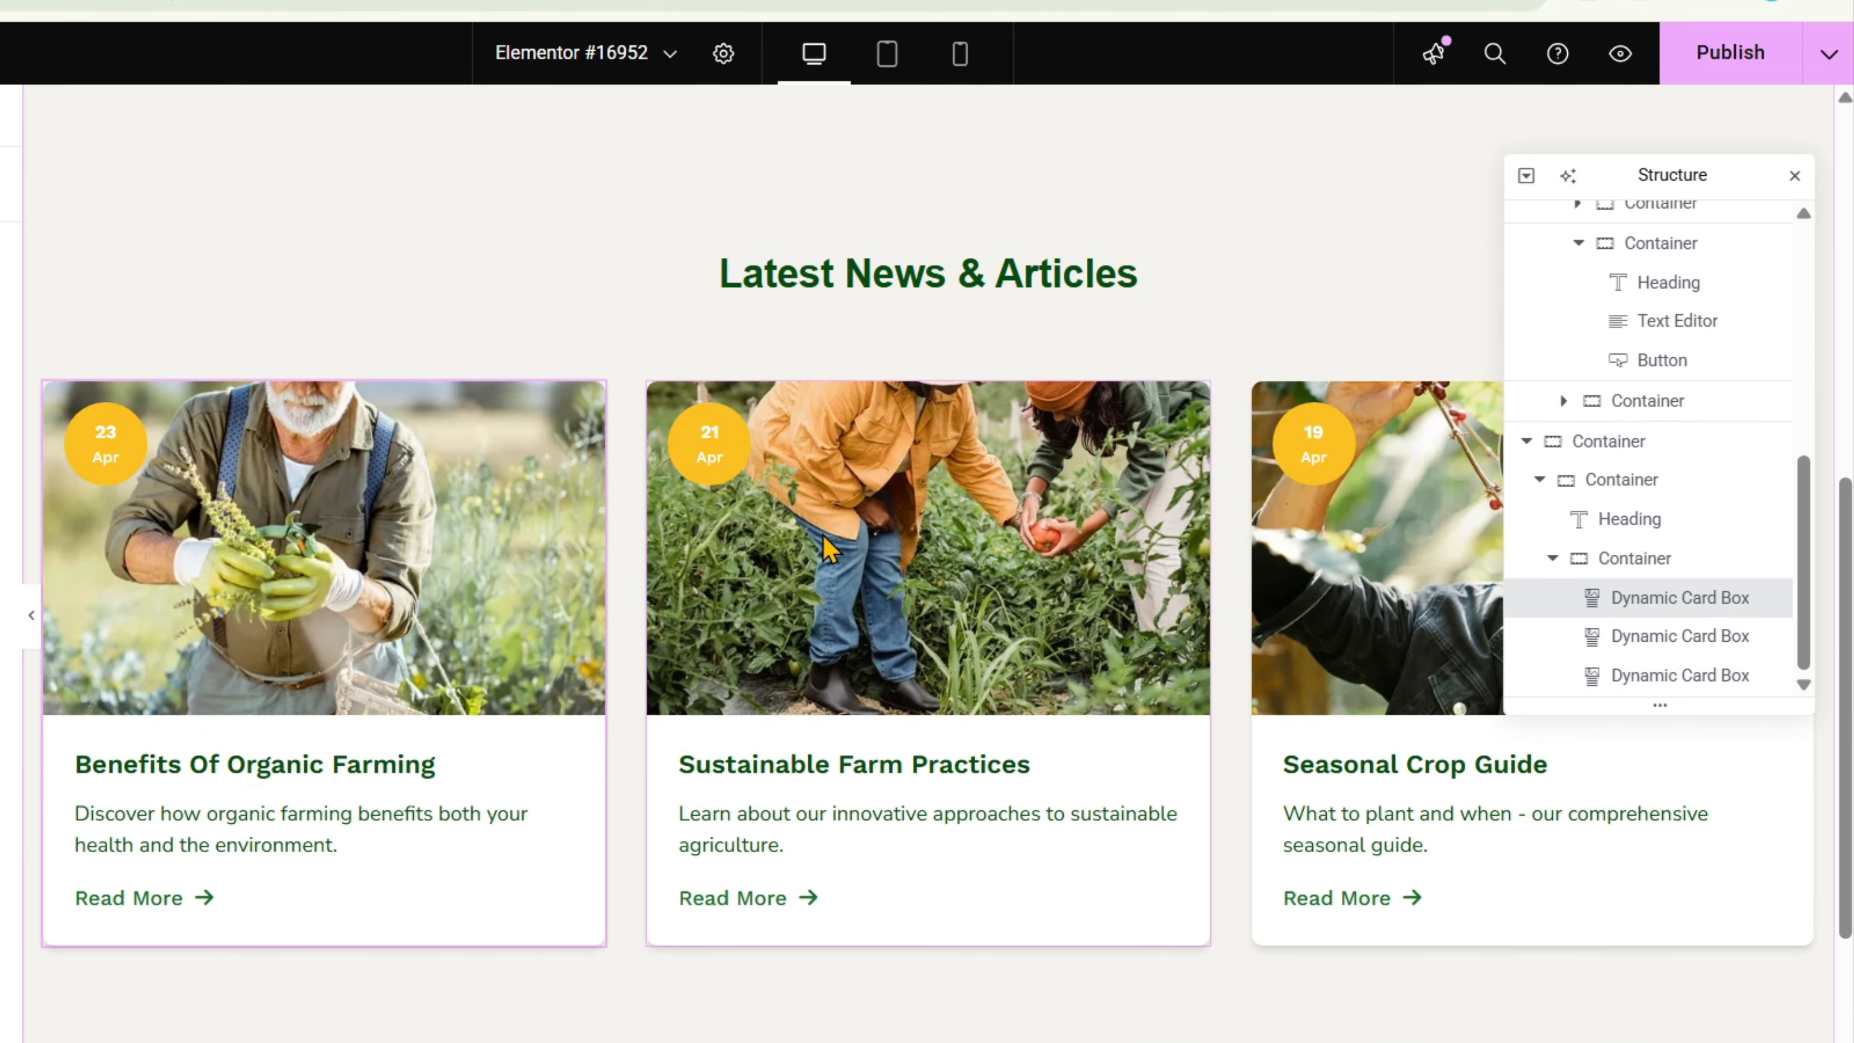
left_click(827, 547)
left_click(1409, 552)
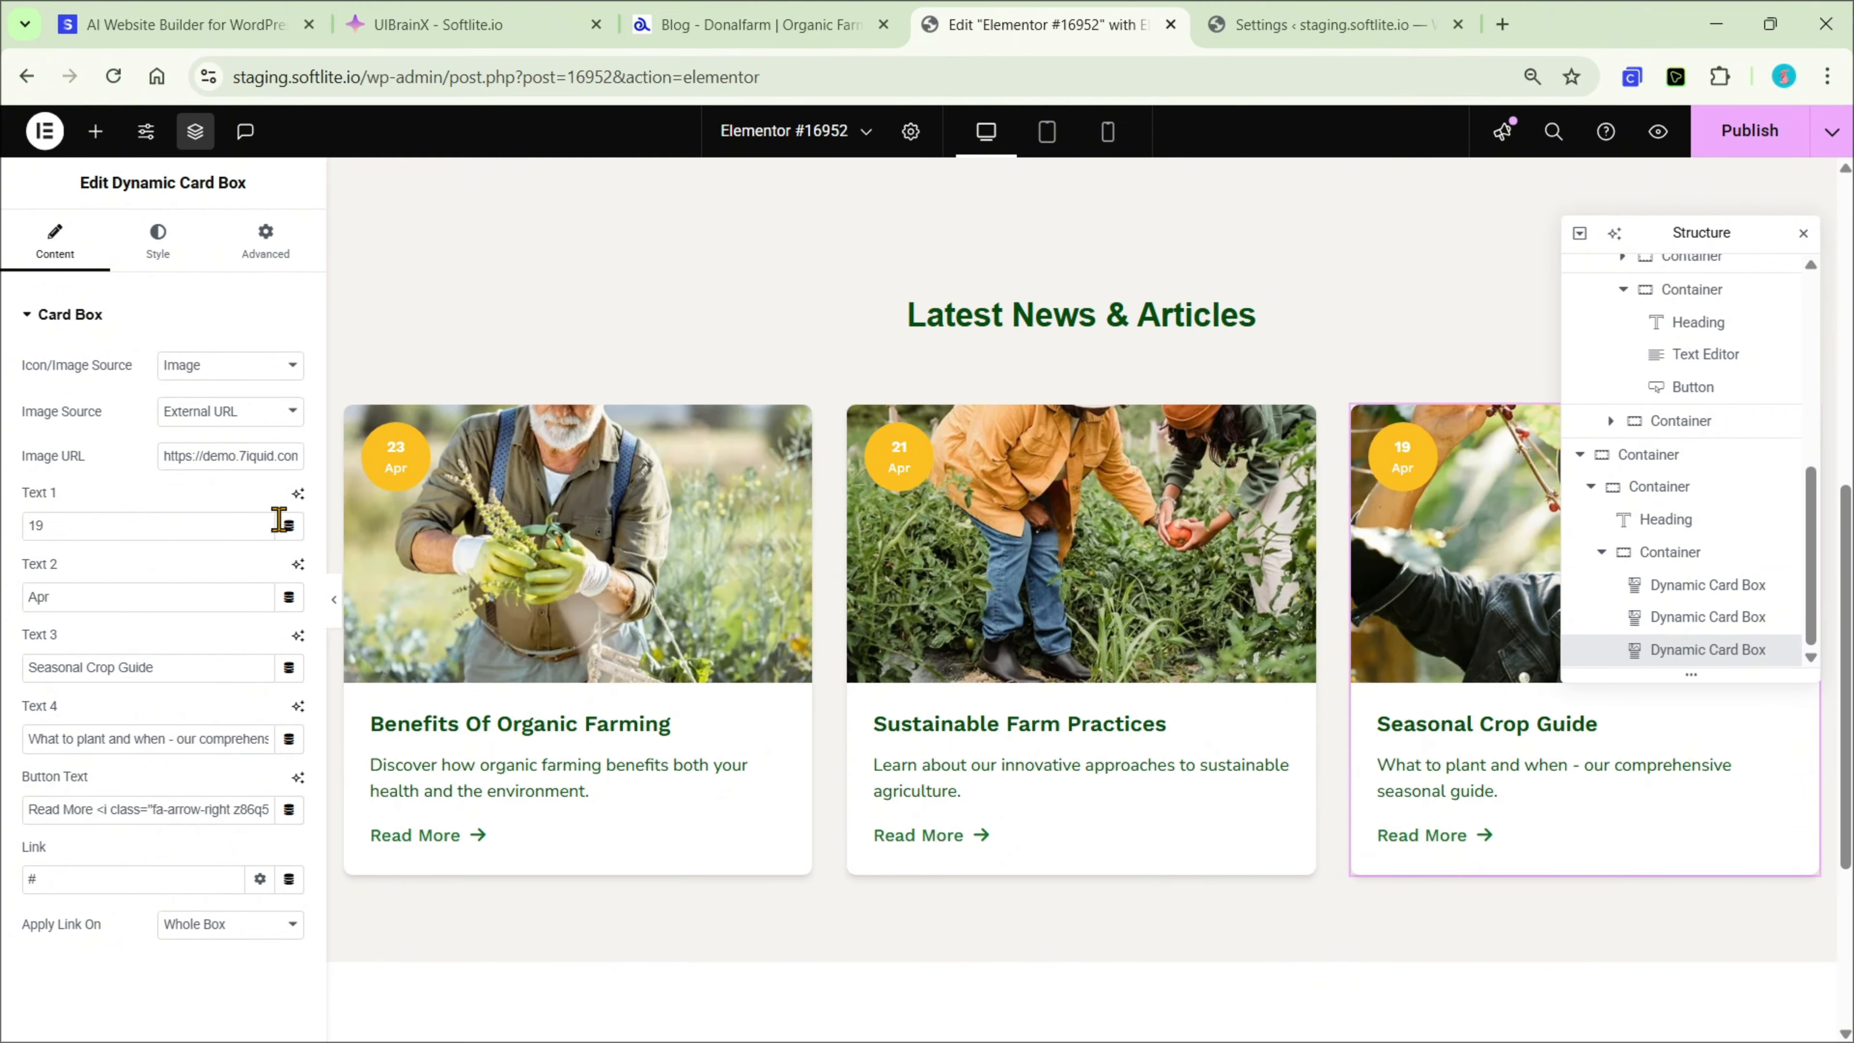
left_click(442, 539)
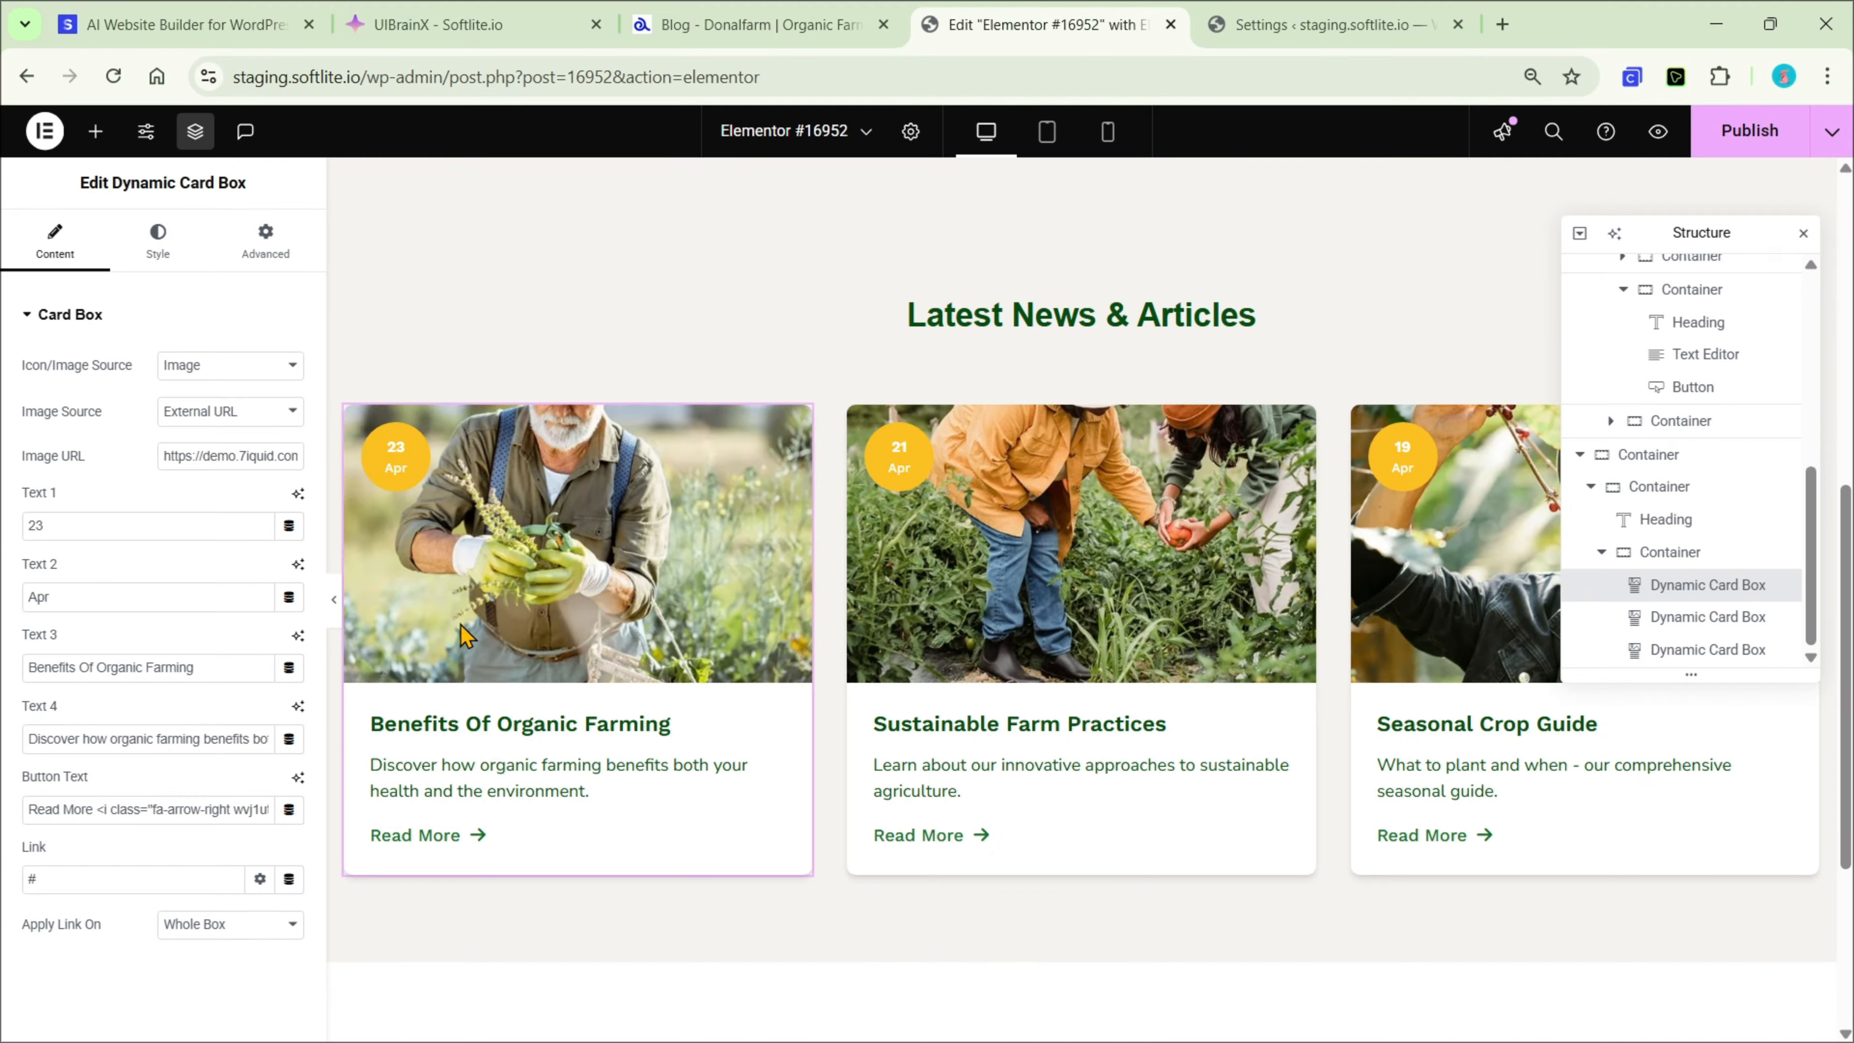
Compare the unmerged first card's image, heading, text and button widgets with the merged section's first Dynamic Card Box
scroll(461, 625, "up", 5)
left_click(513, 512)
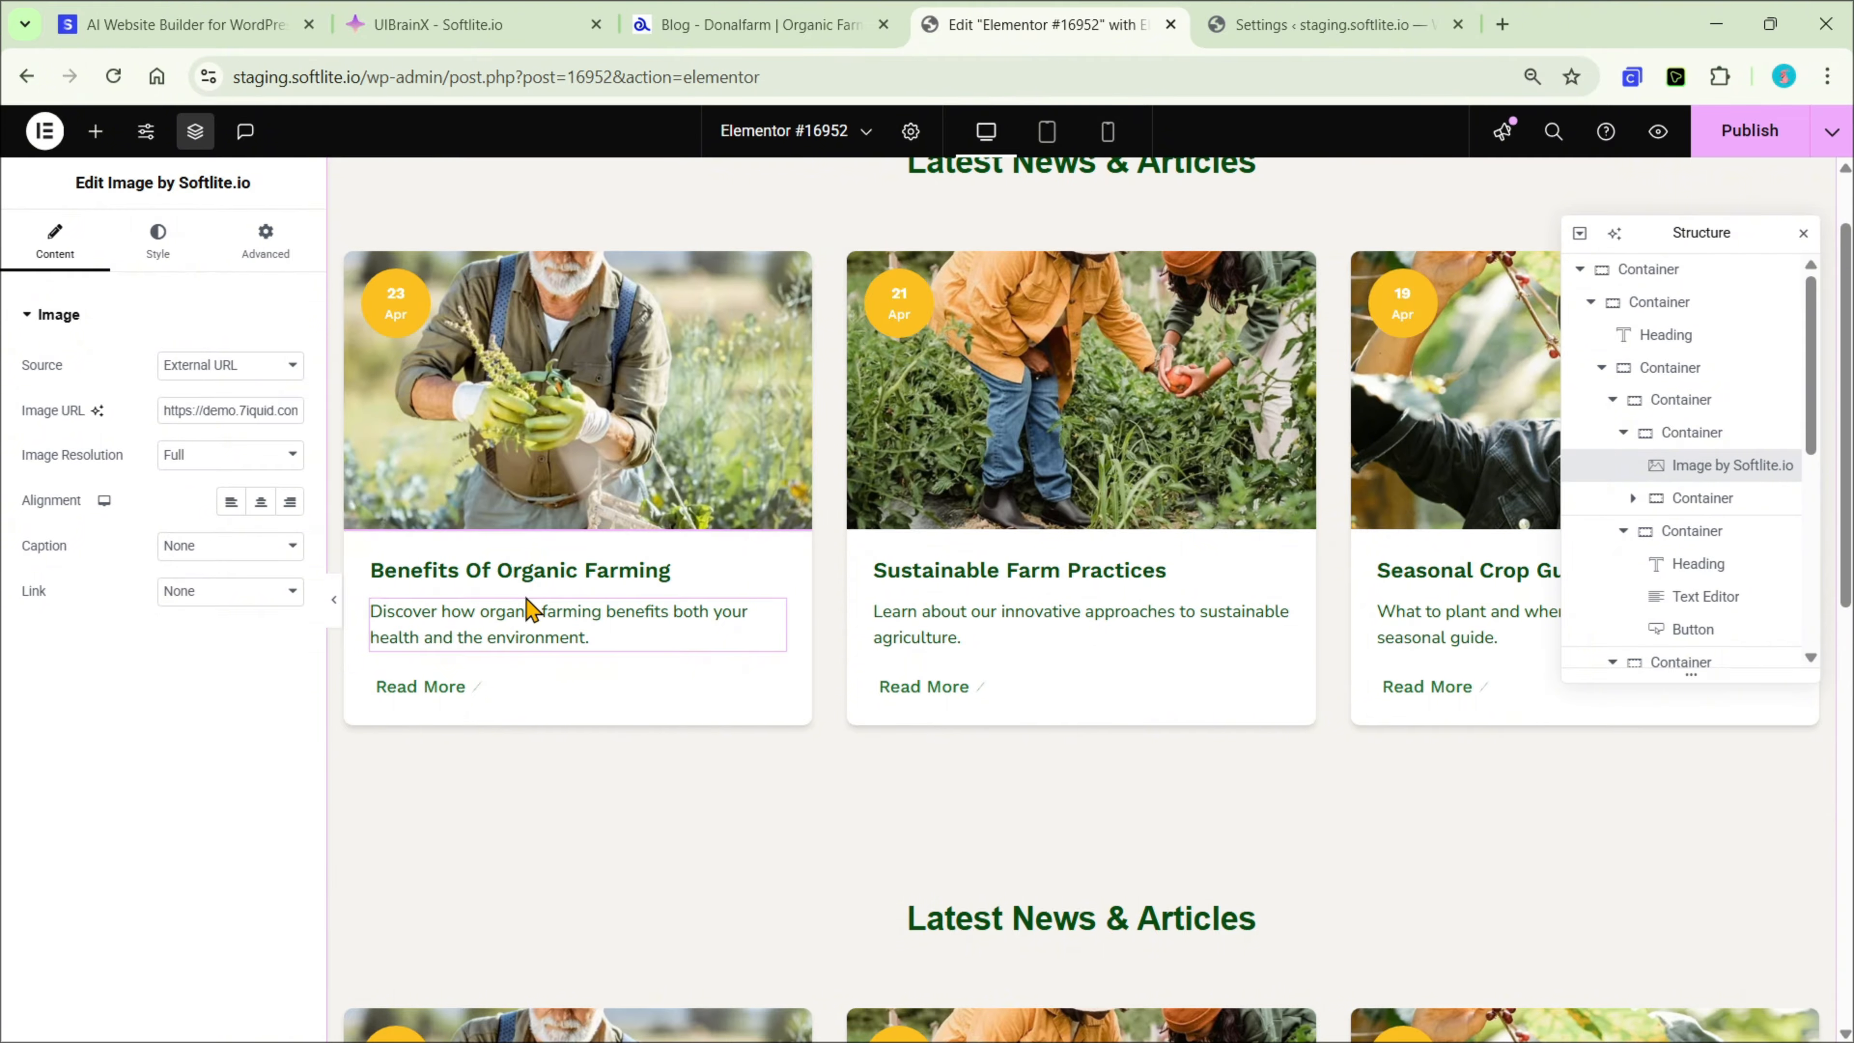
left_click(531, 577)
left_click(534, 625)
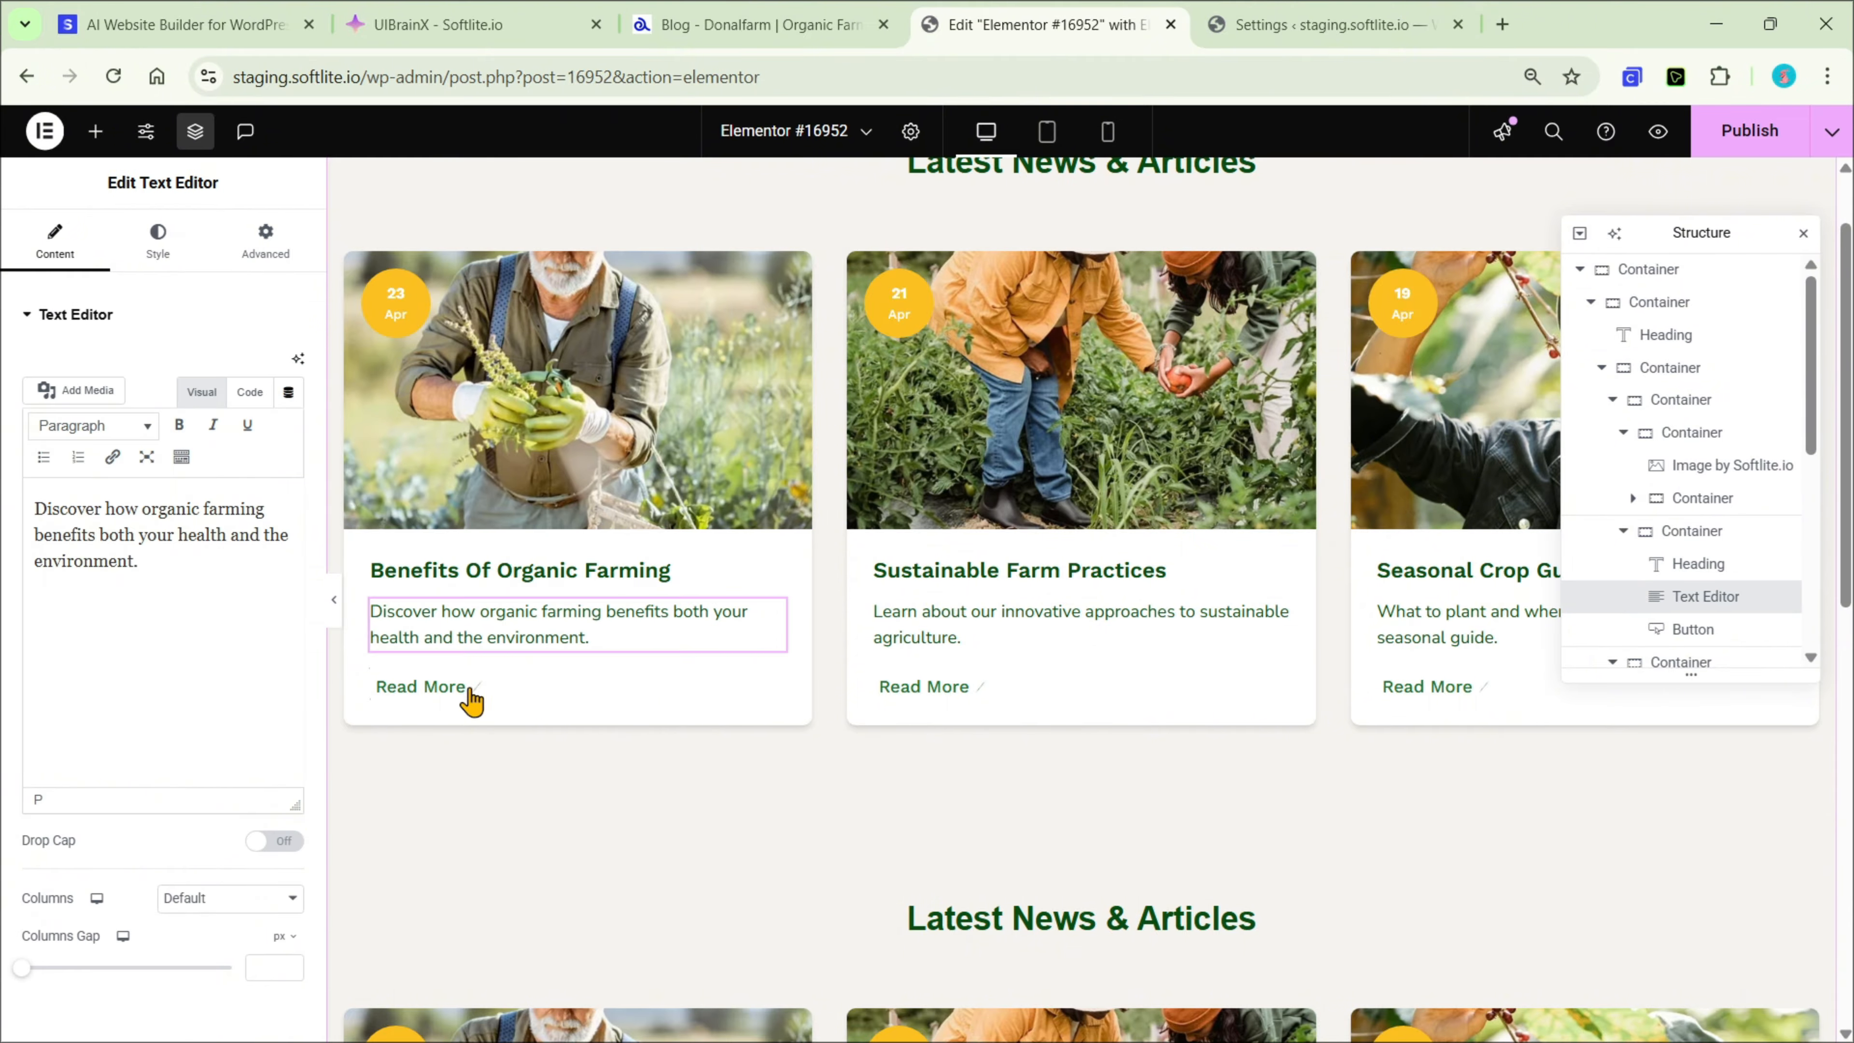
left_click(470, 690)
scroll(460, 700, "down", 8)
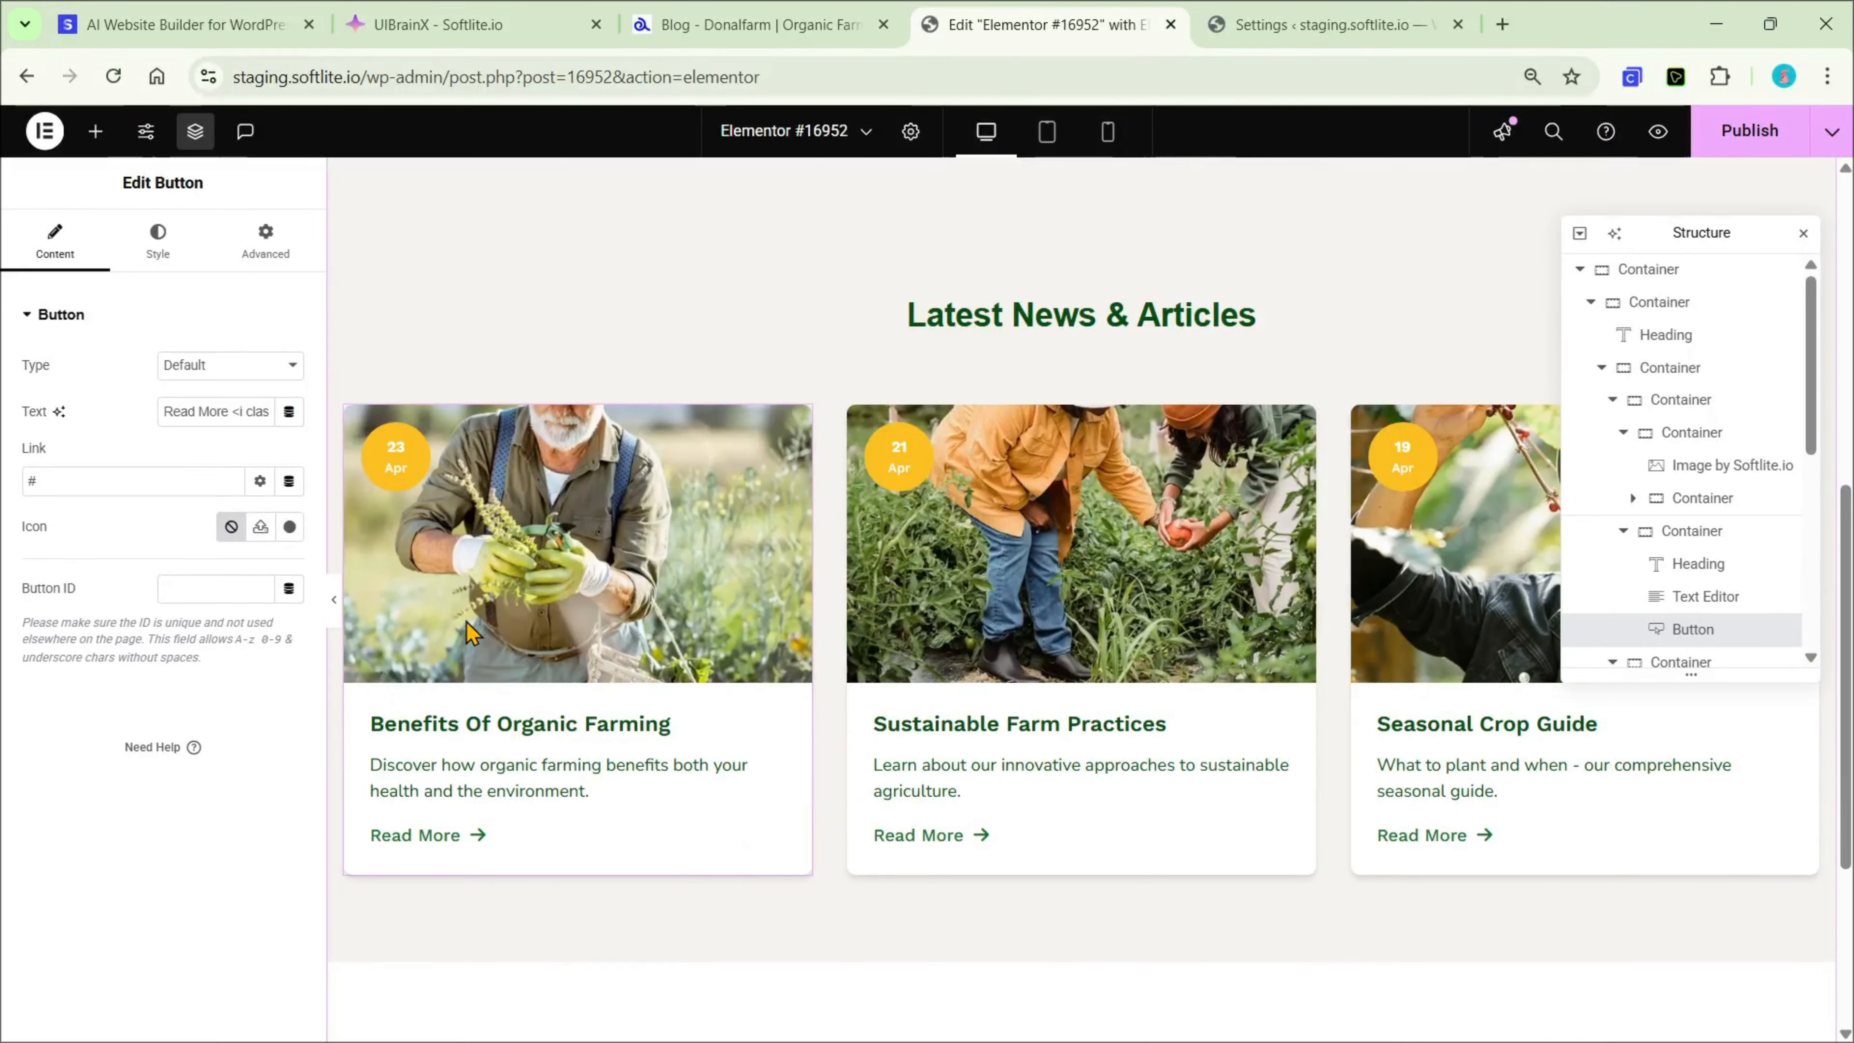
left_click(471, 632)
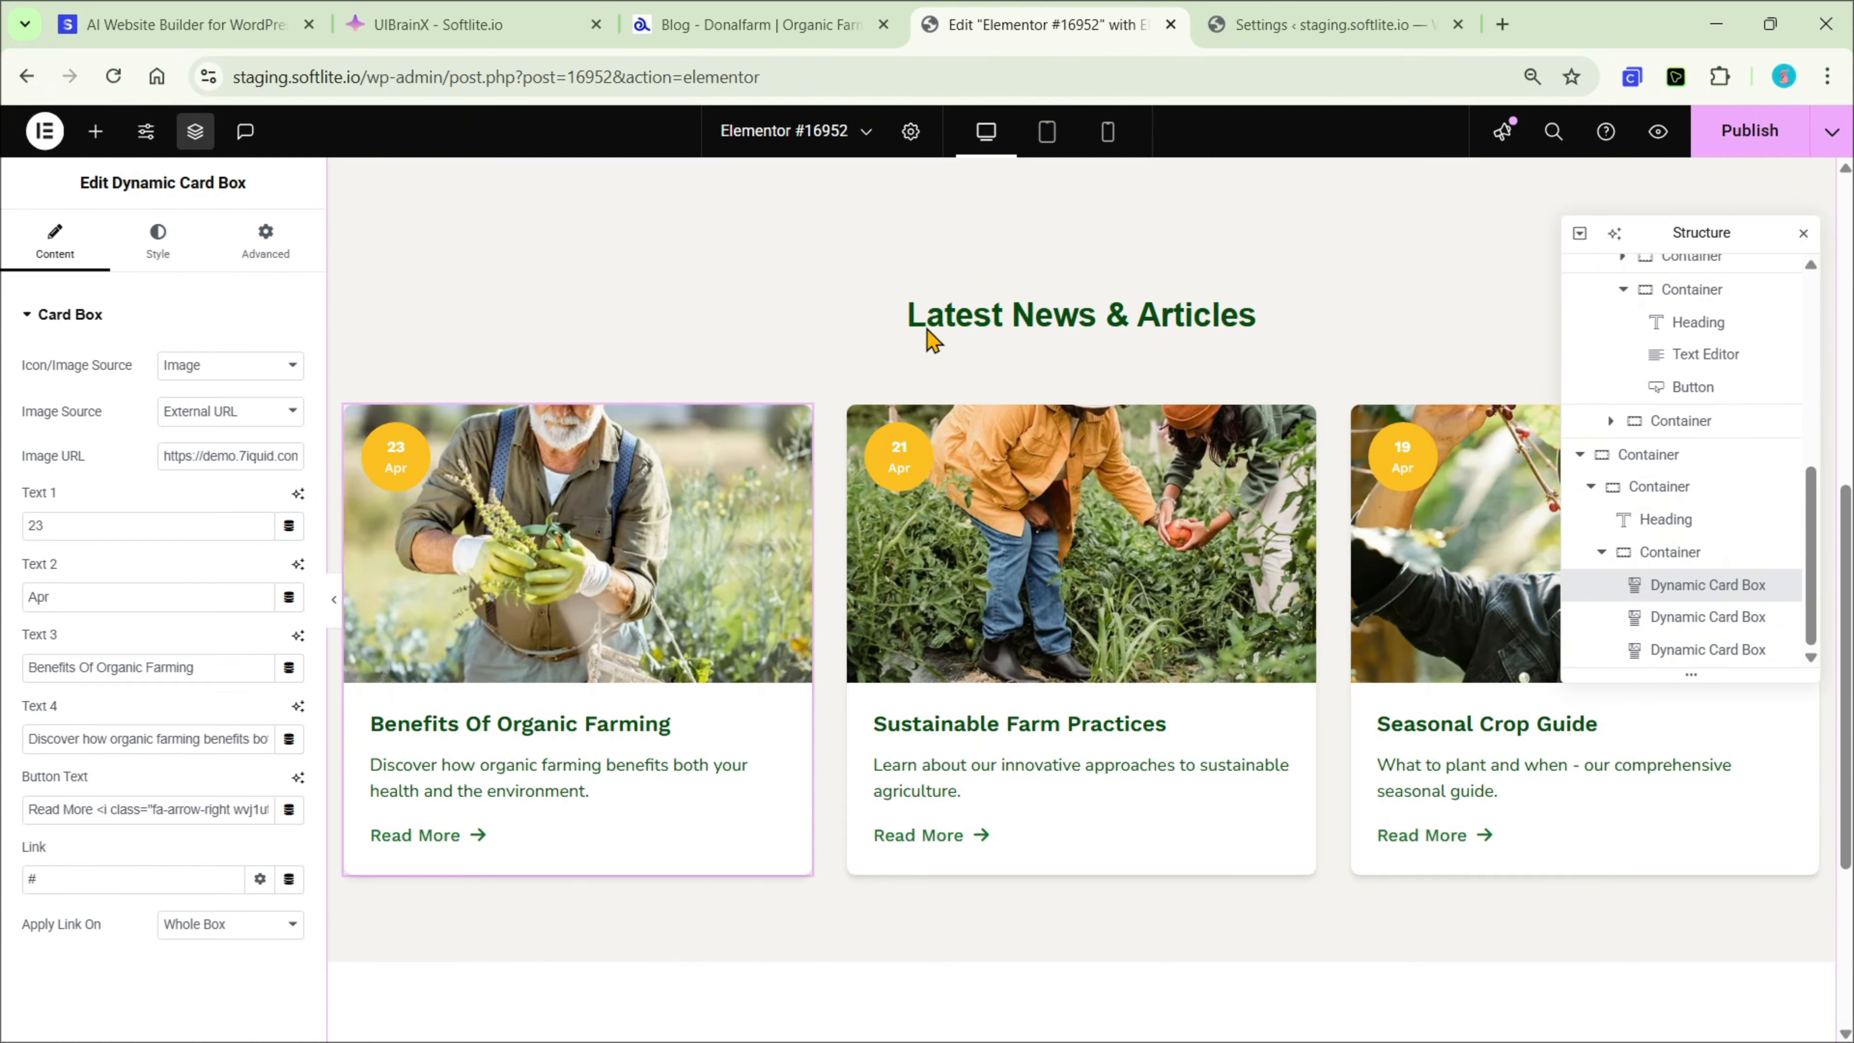
Check the merged news section in tablet and mobile portrait views, and return to desktop view
left_click(1046, 139)
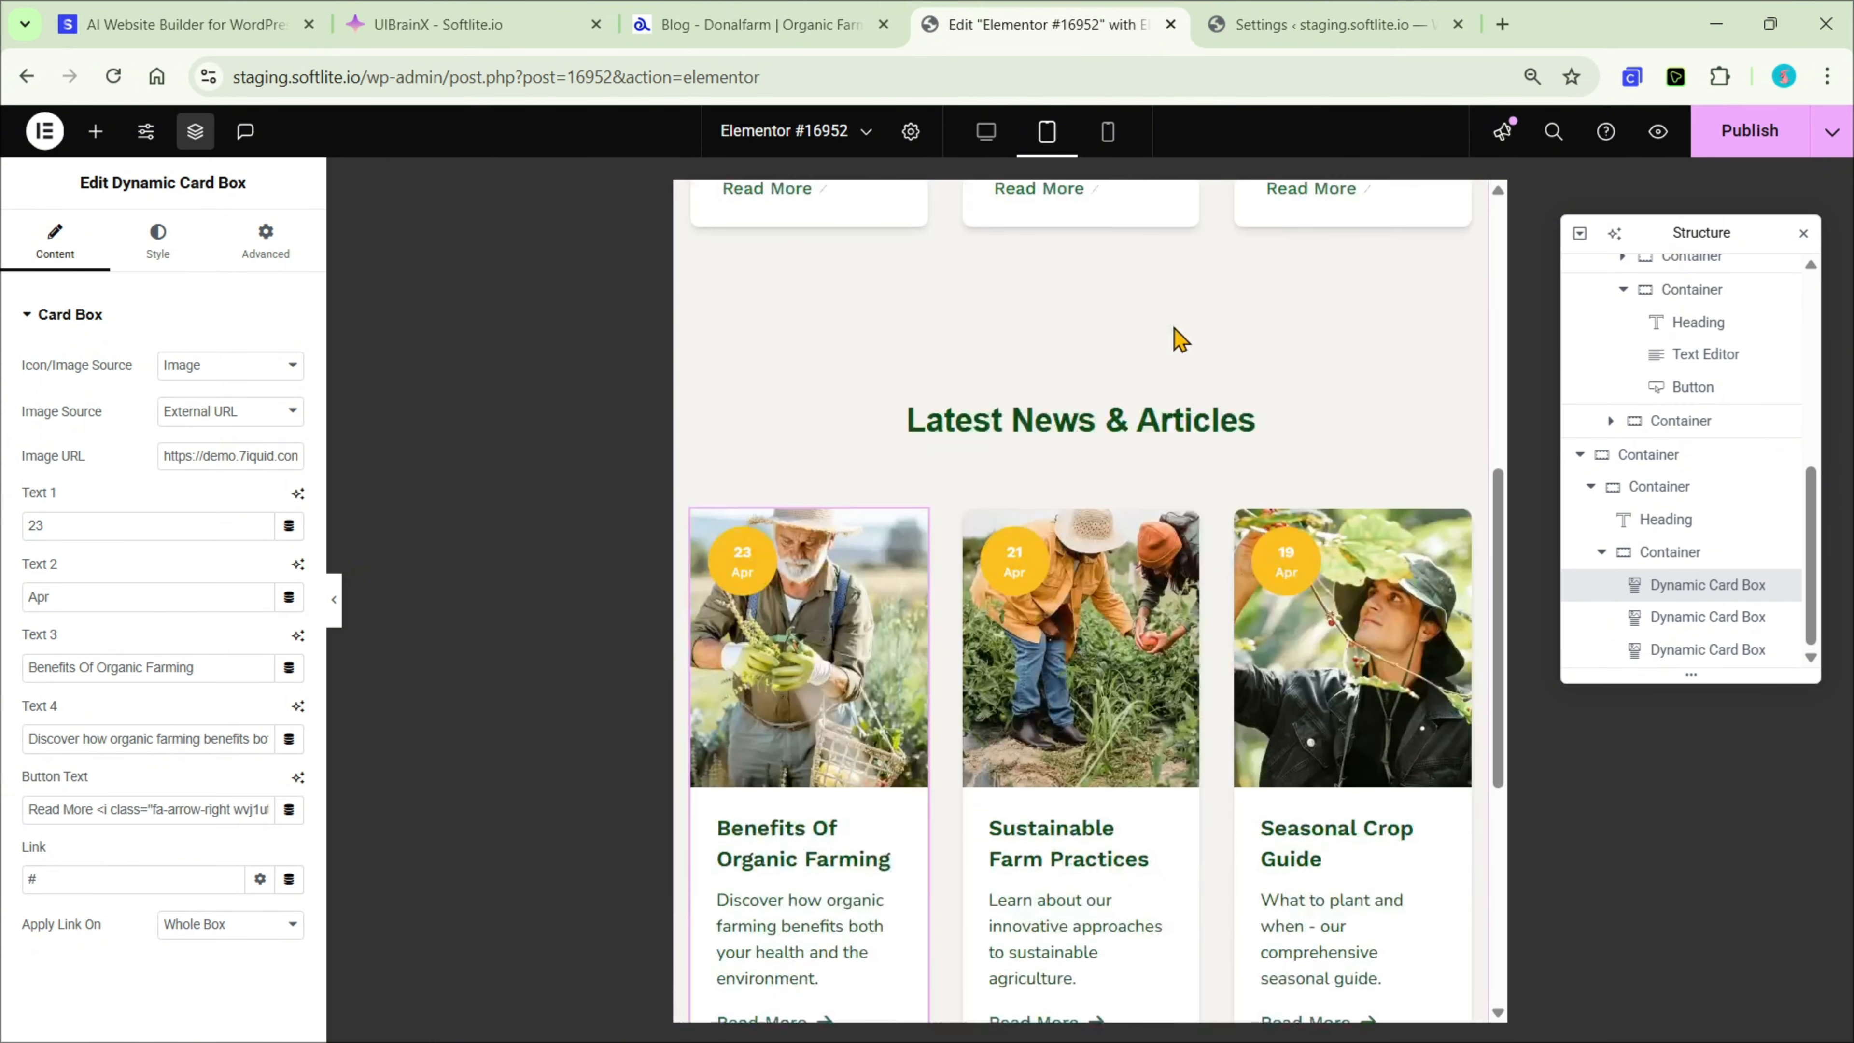
left_click(1110, 143)
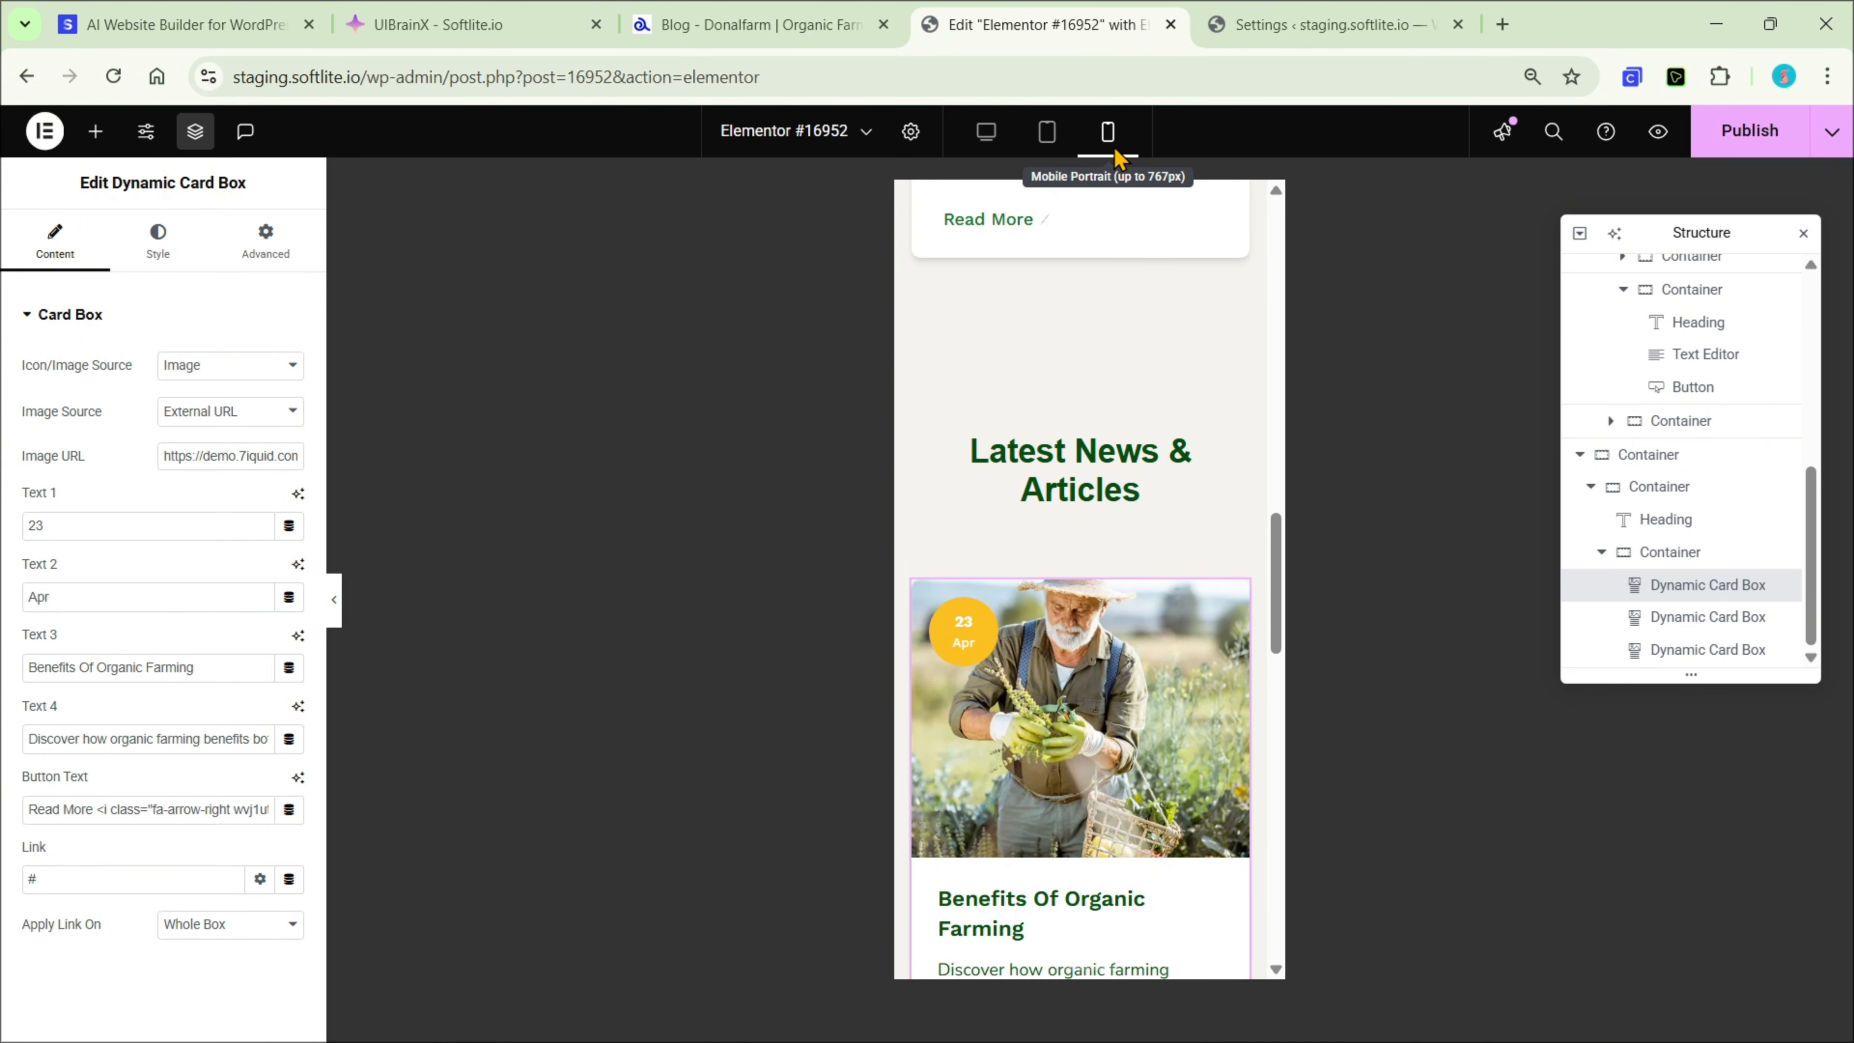
scroll(1140, 344, "up", 6)
scroll(1140, 345, "down", 20)
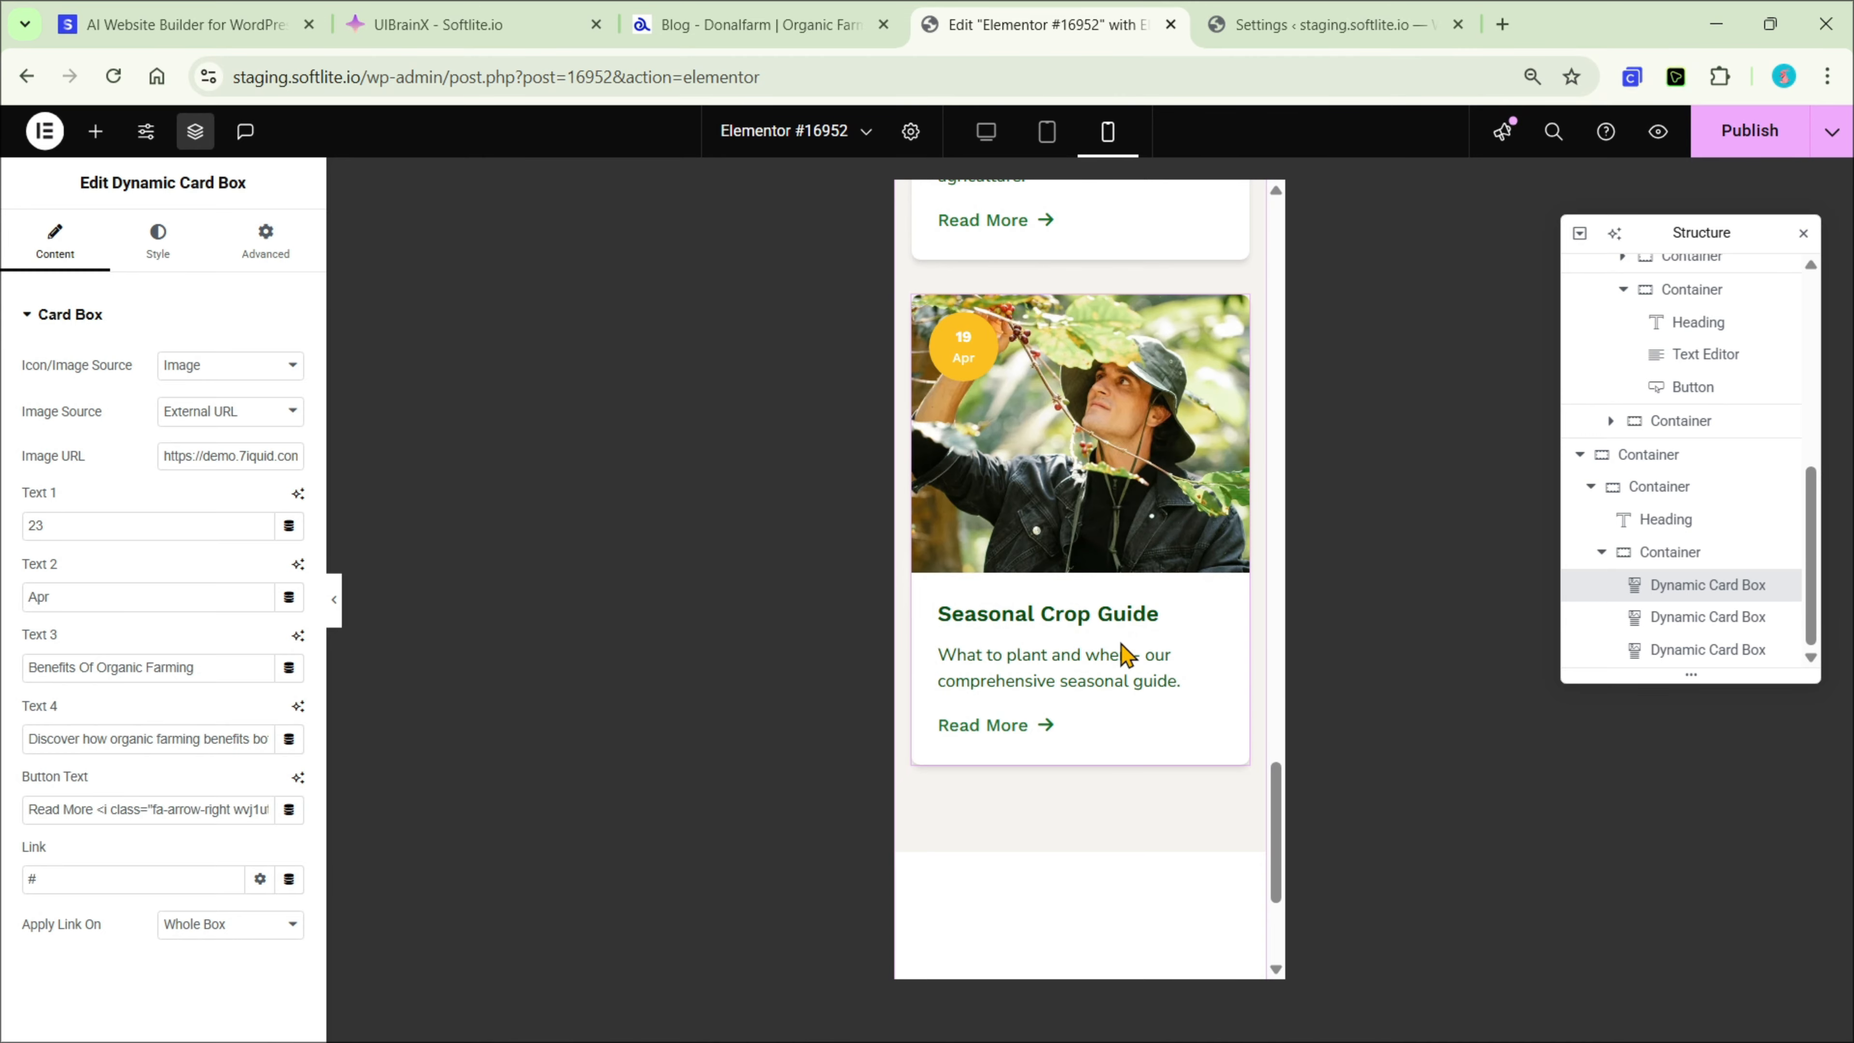
scroll(1122, 644, "down", 3)
scroll(1116, 546, "up", 3)
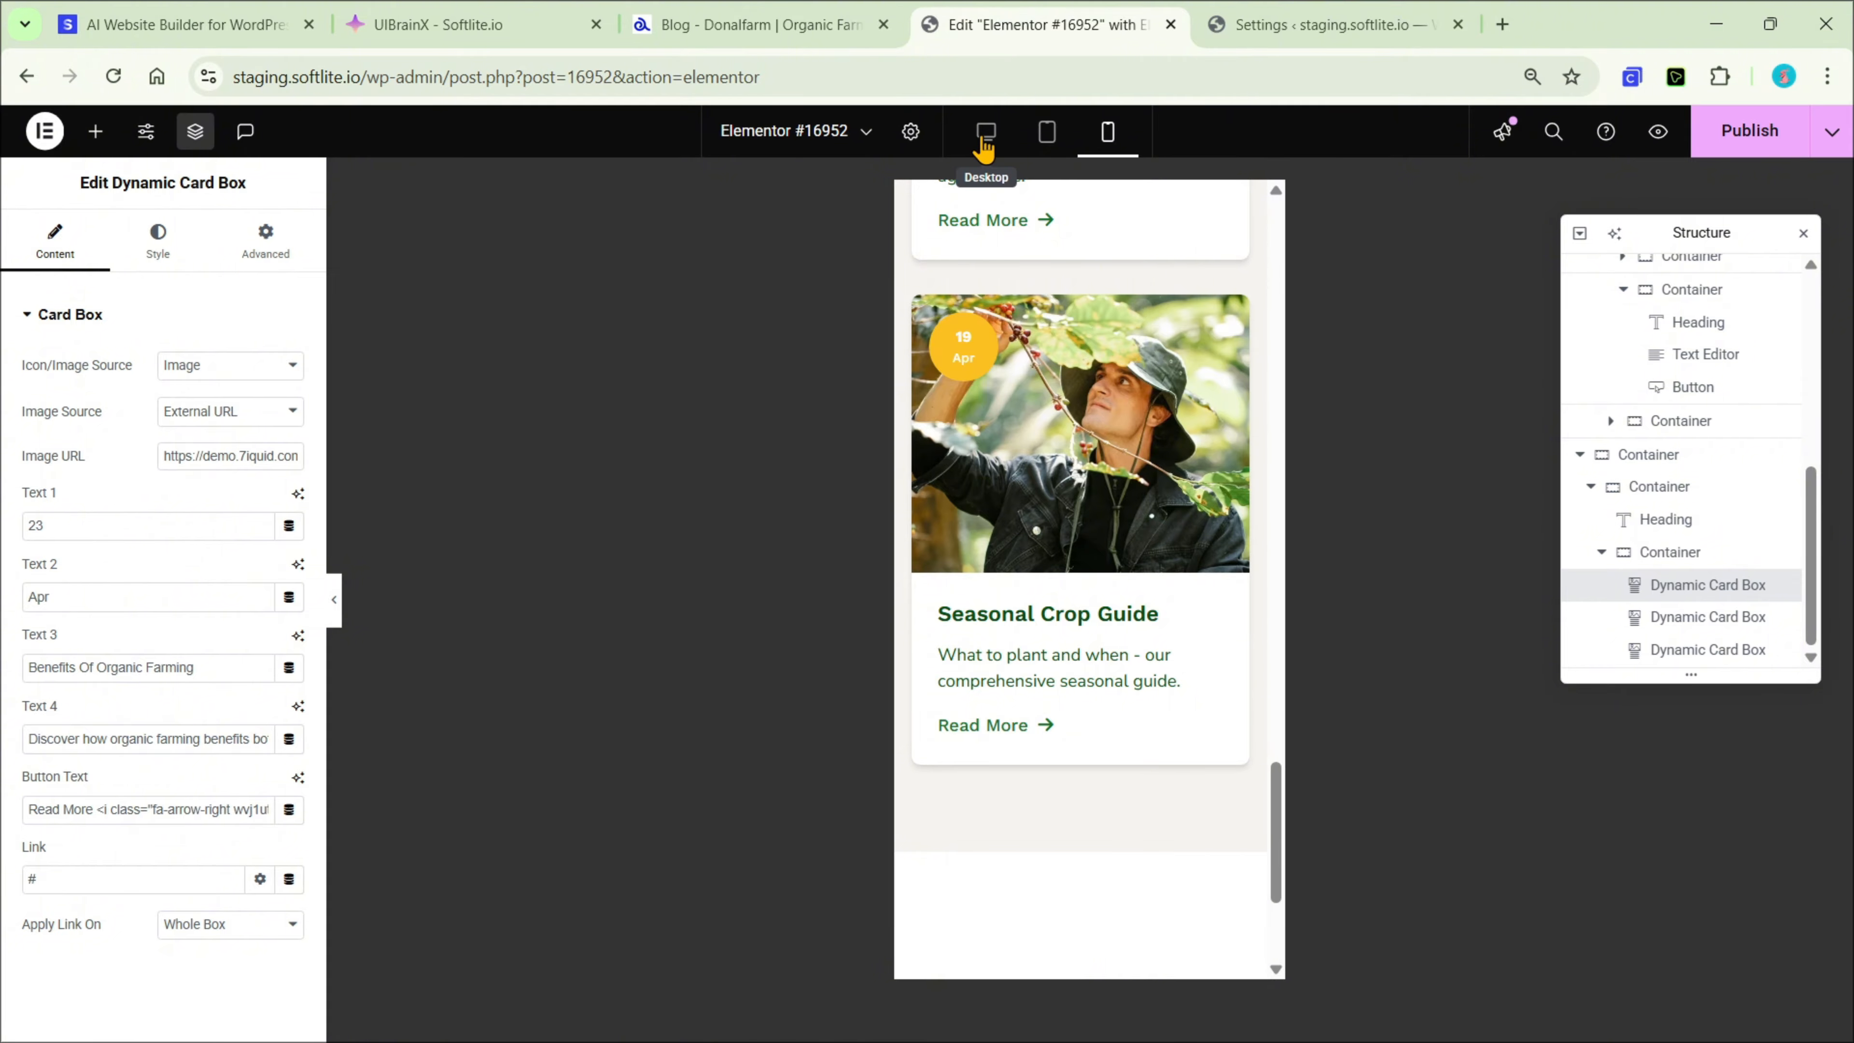
left_click(983, 143)
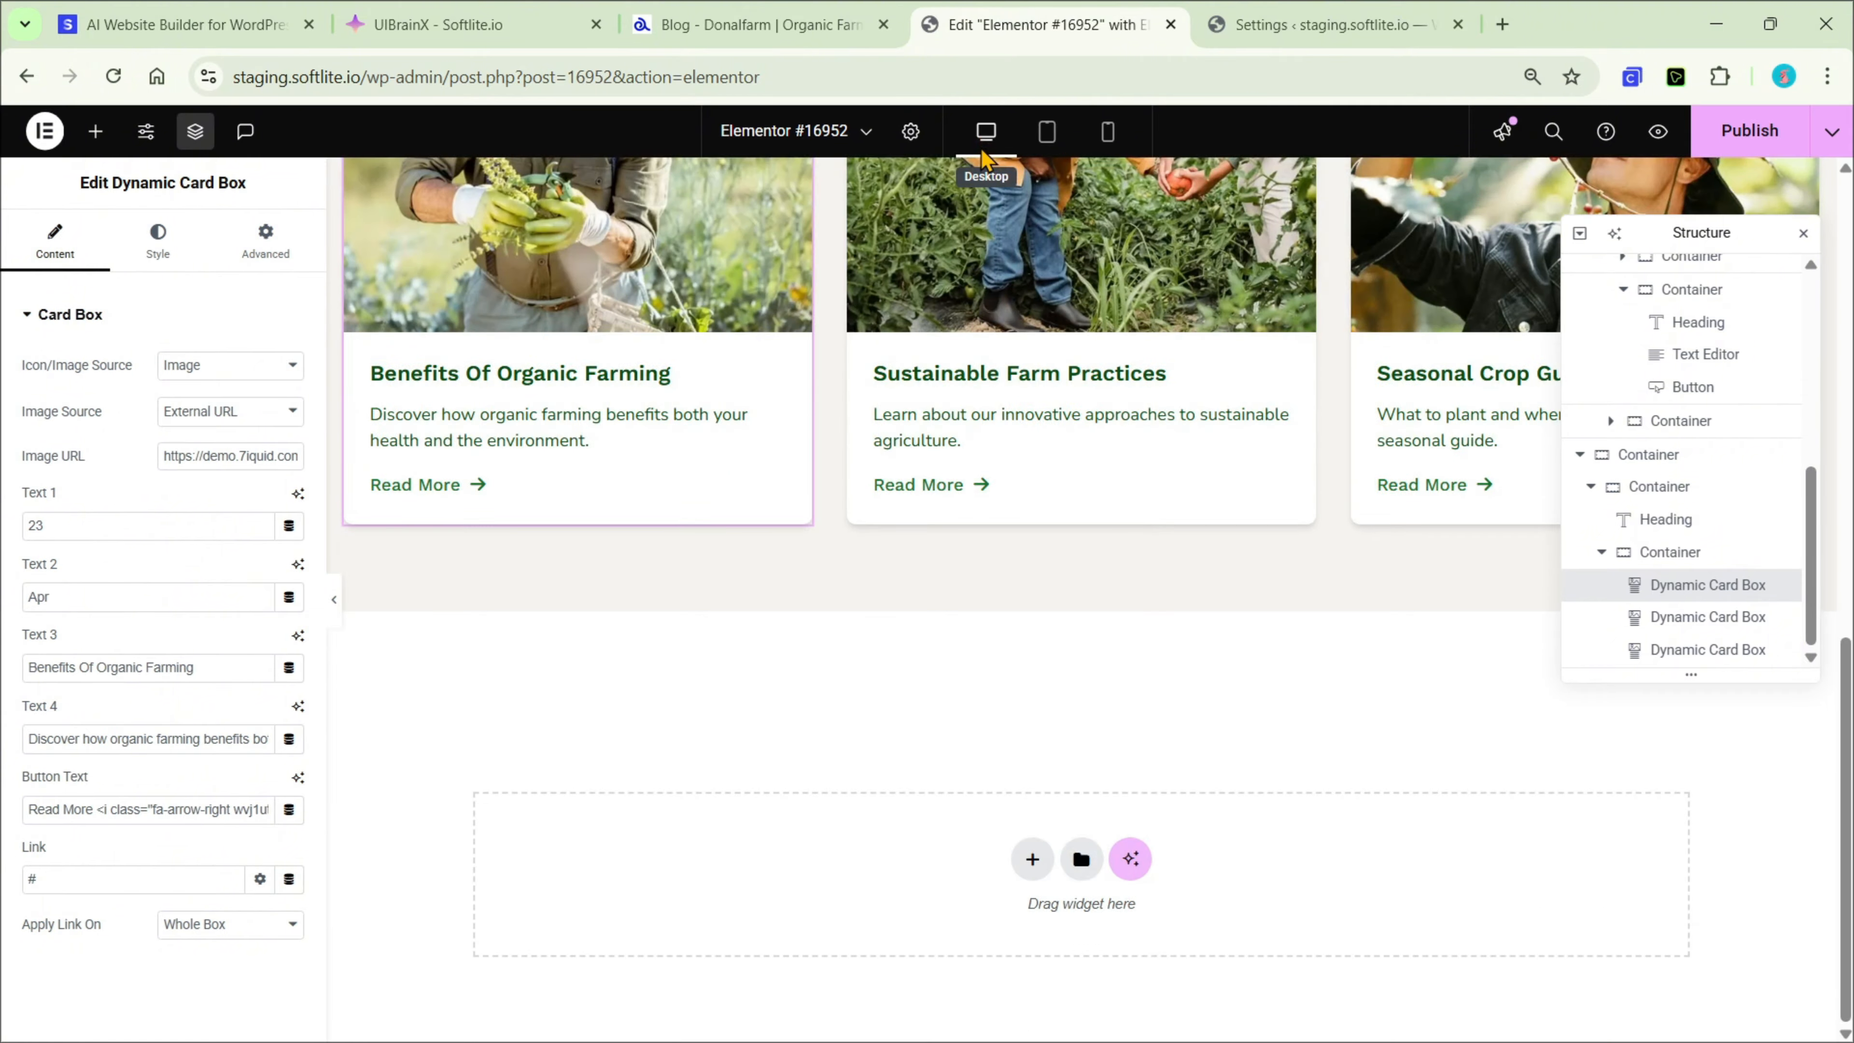
scroll(972, 392, "up", 5)
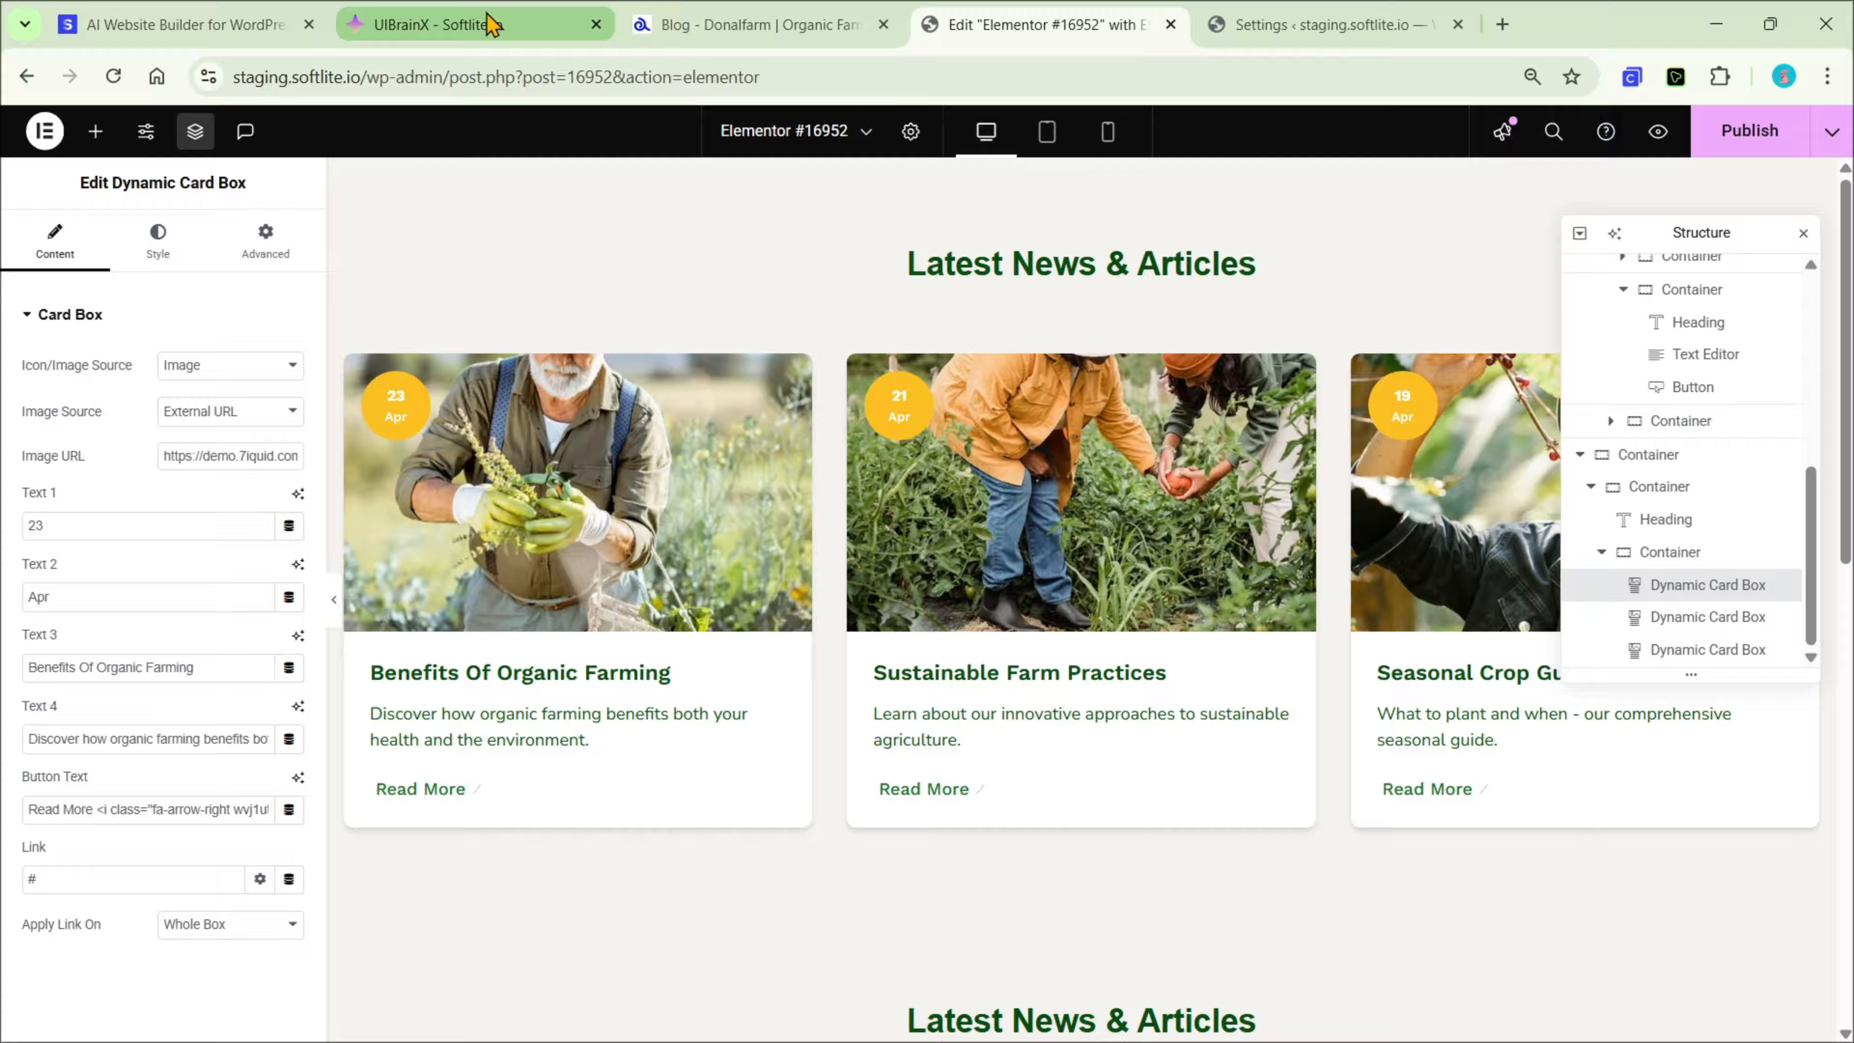
Switch to UIBrainX and export the "We Always Bring Customers Green & Clean Products" section to the clipboard with Merge Elements disabled
left_click(474, 24)
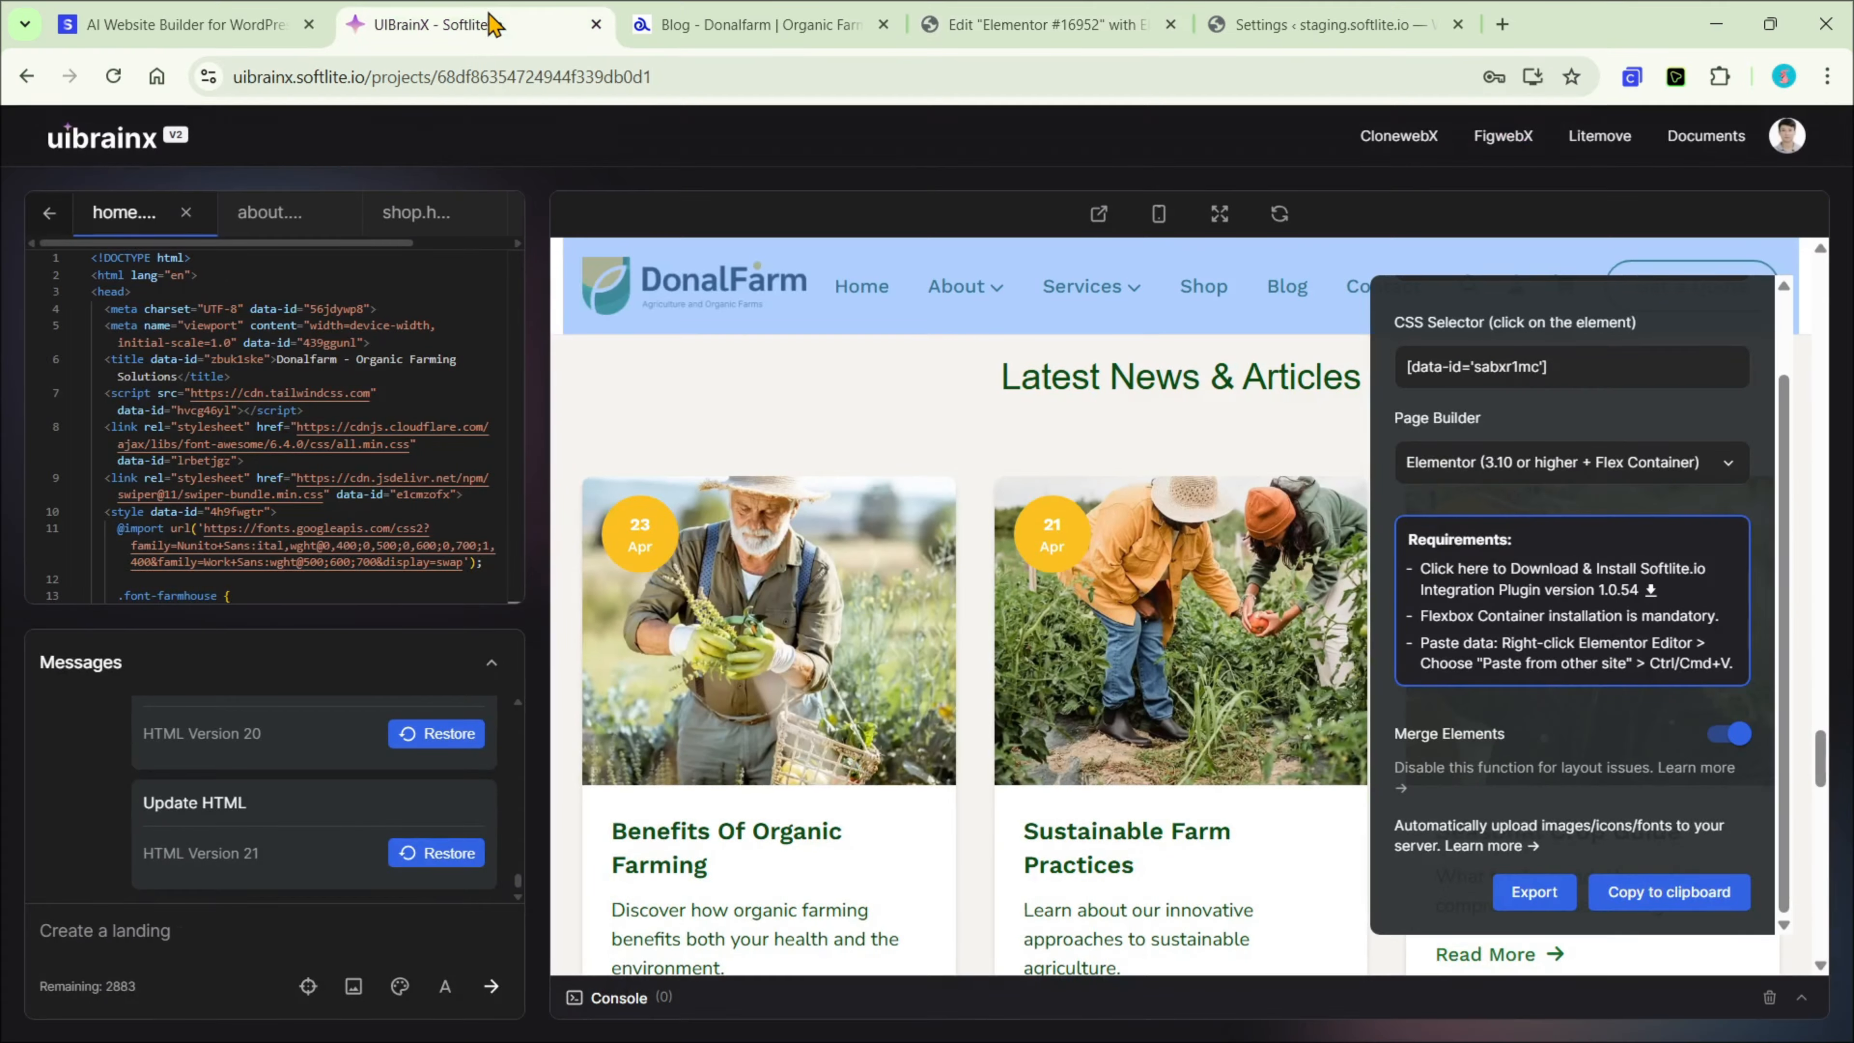
scroll(974, 527, "up", 10)
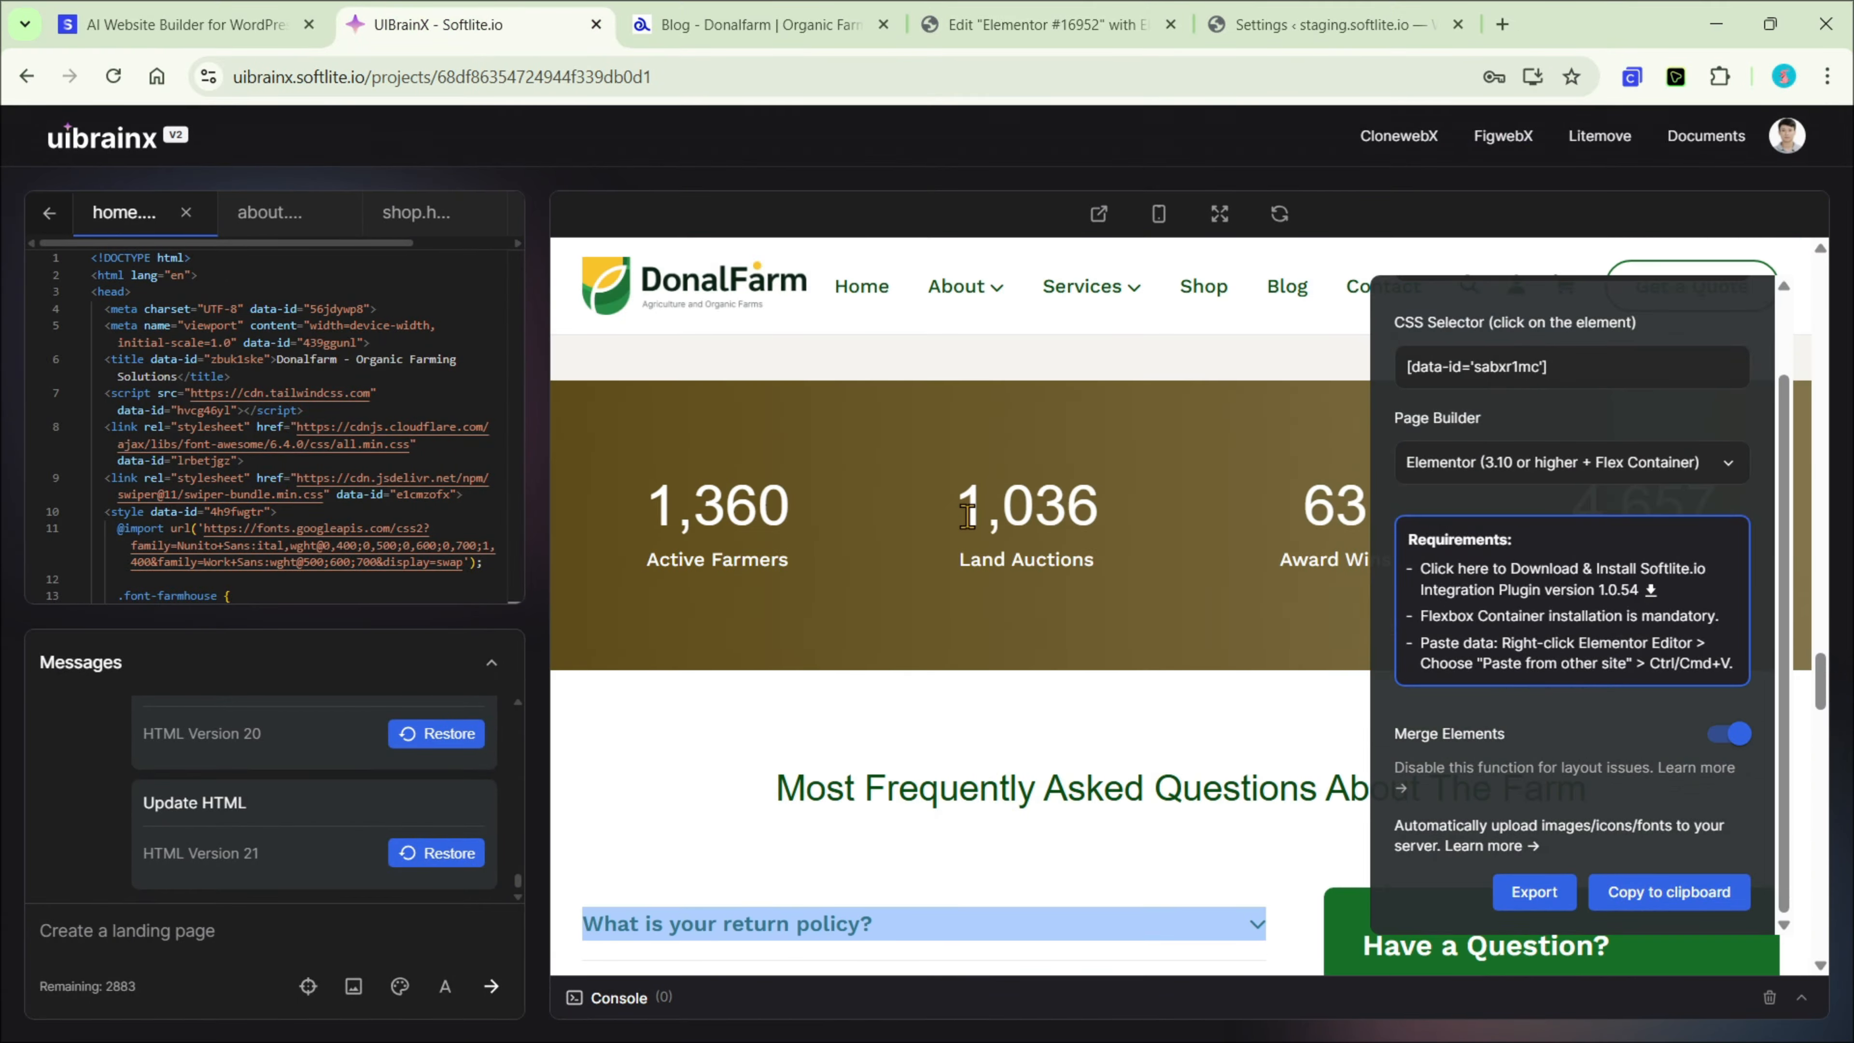
scroll(974, 529, "up", 10)
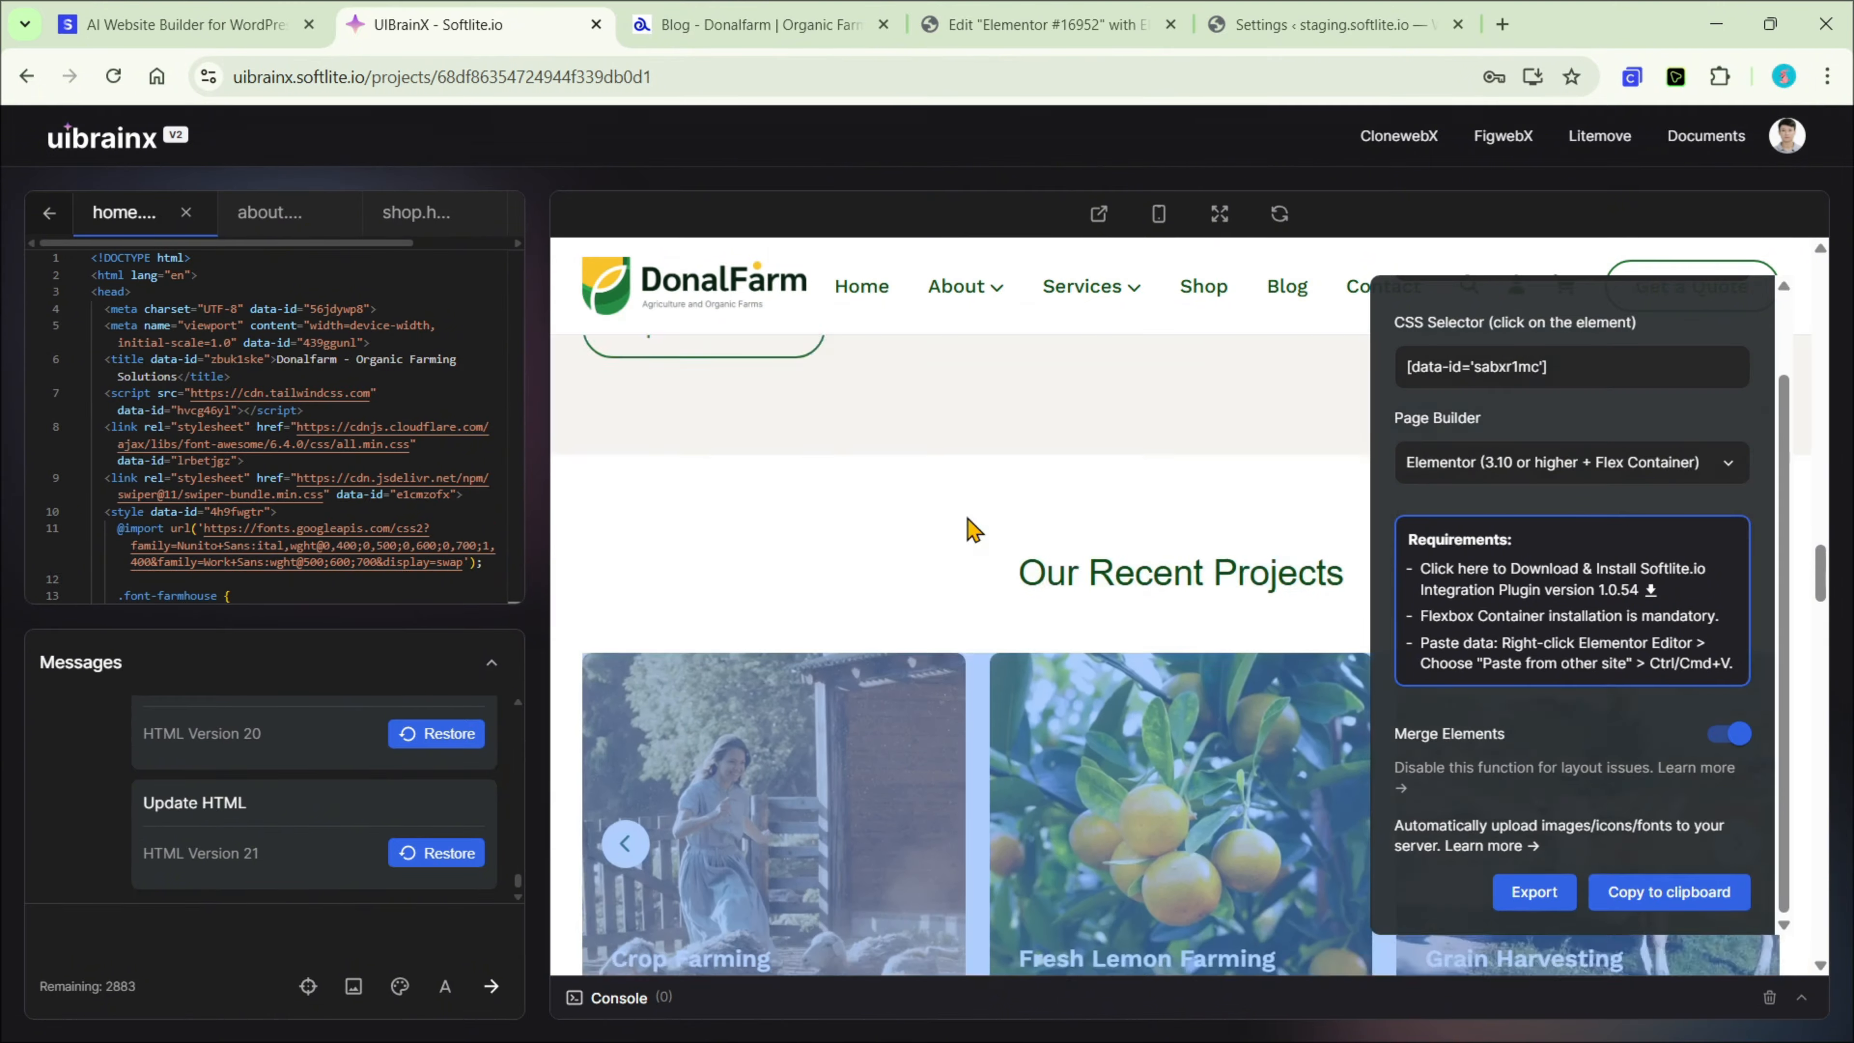
scroll(974, 530, "up", 3)
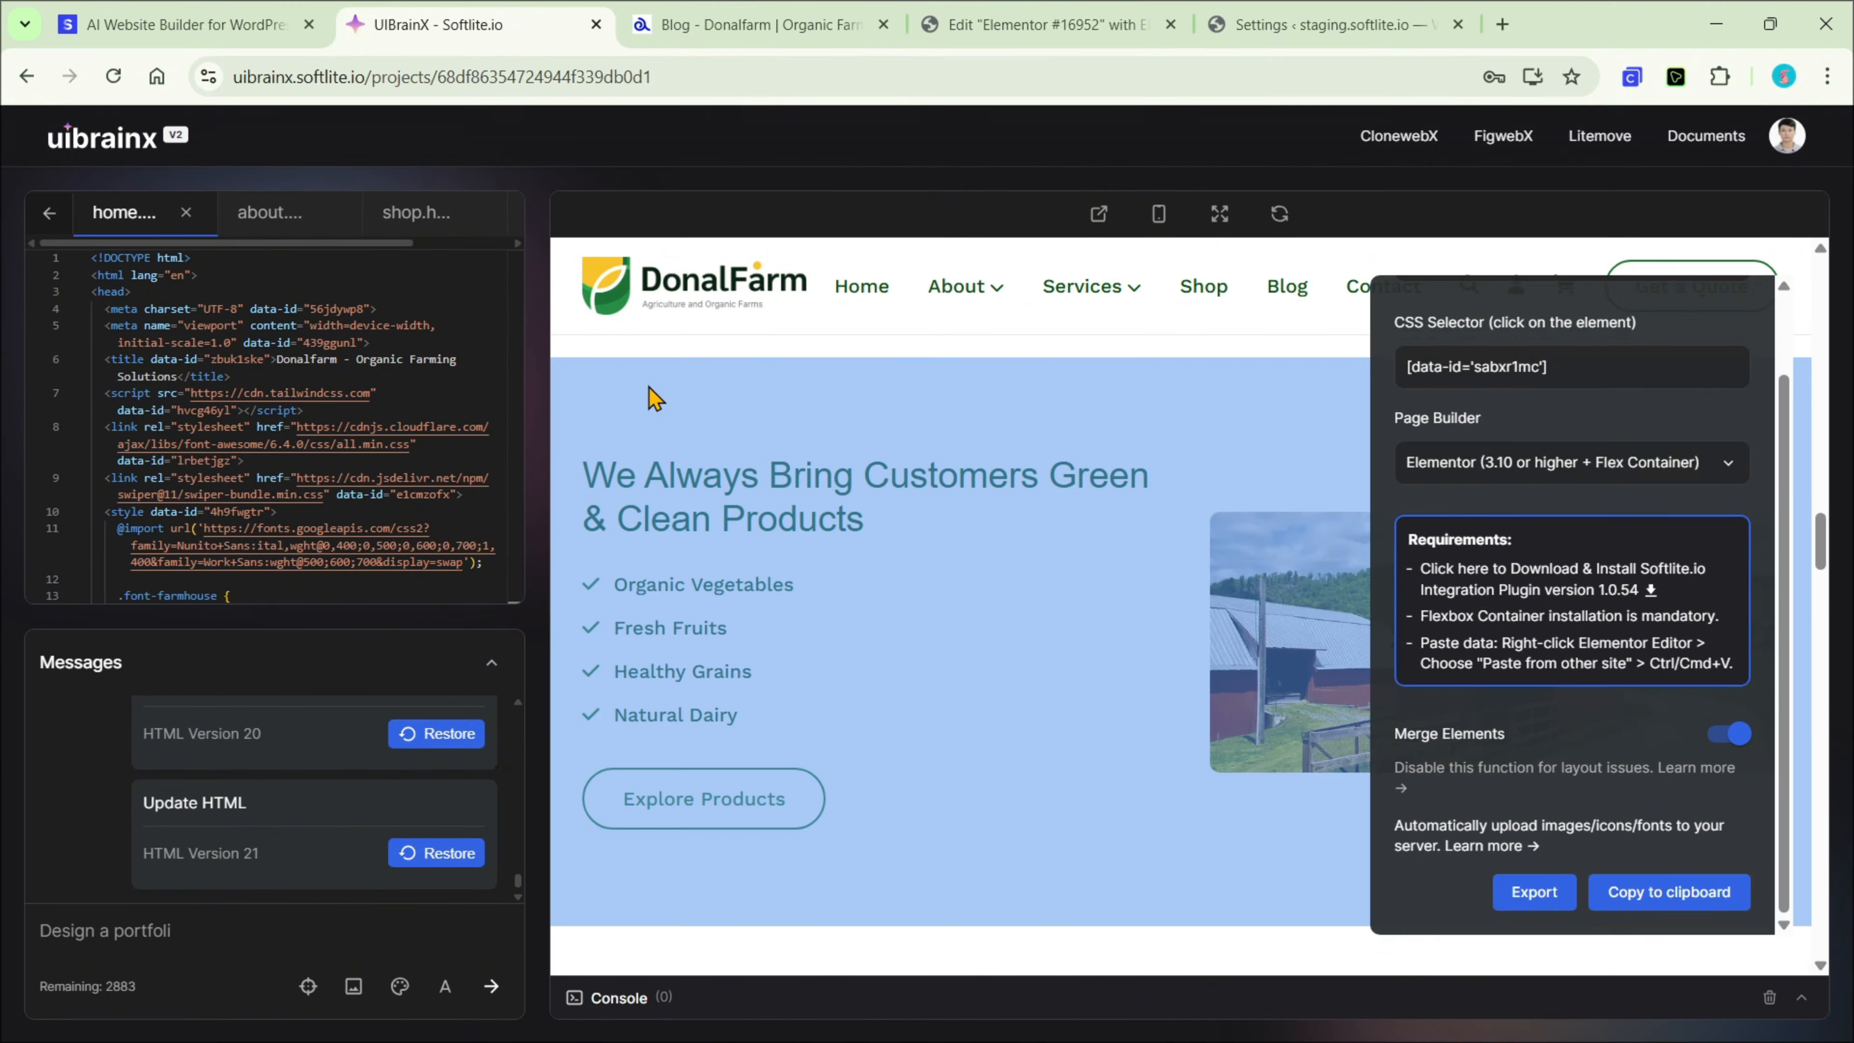
left_click(582, 402)
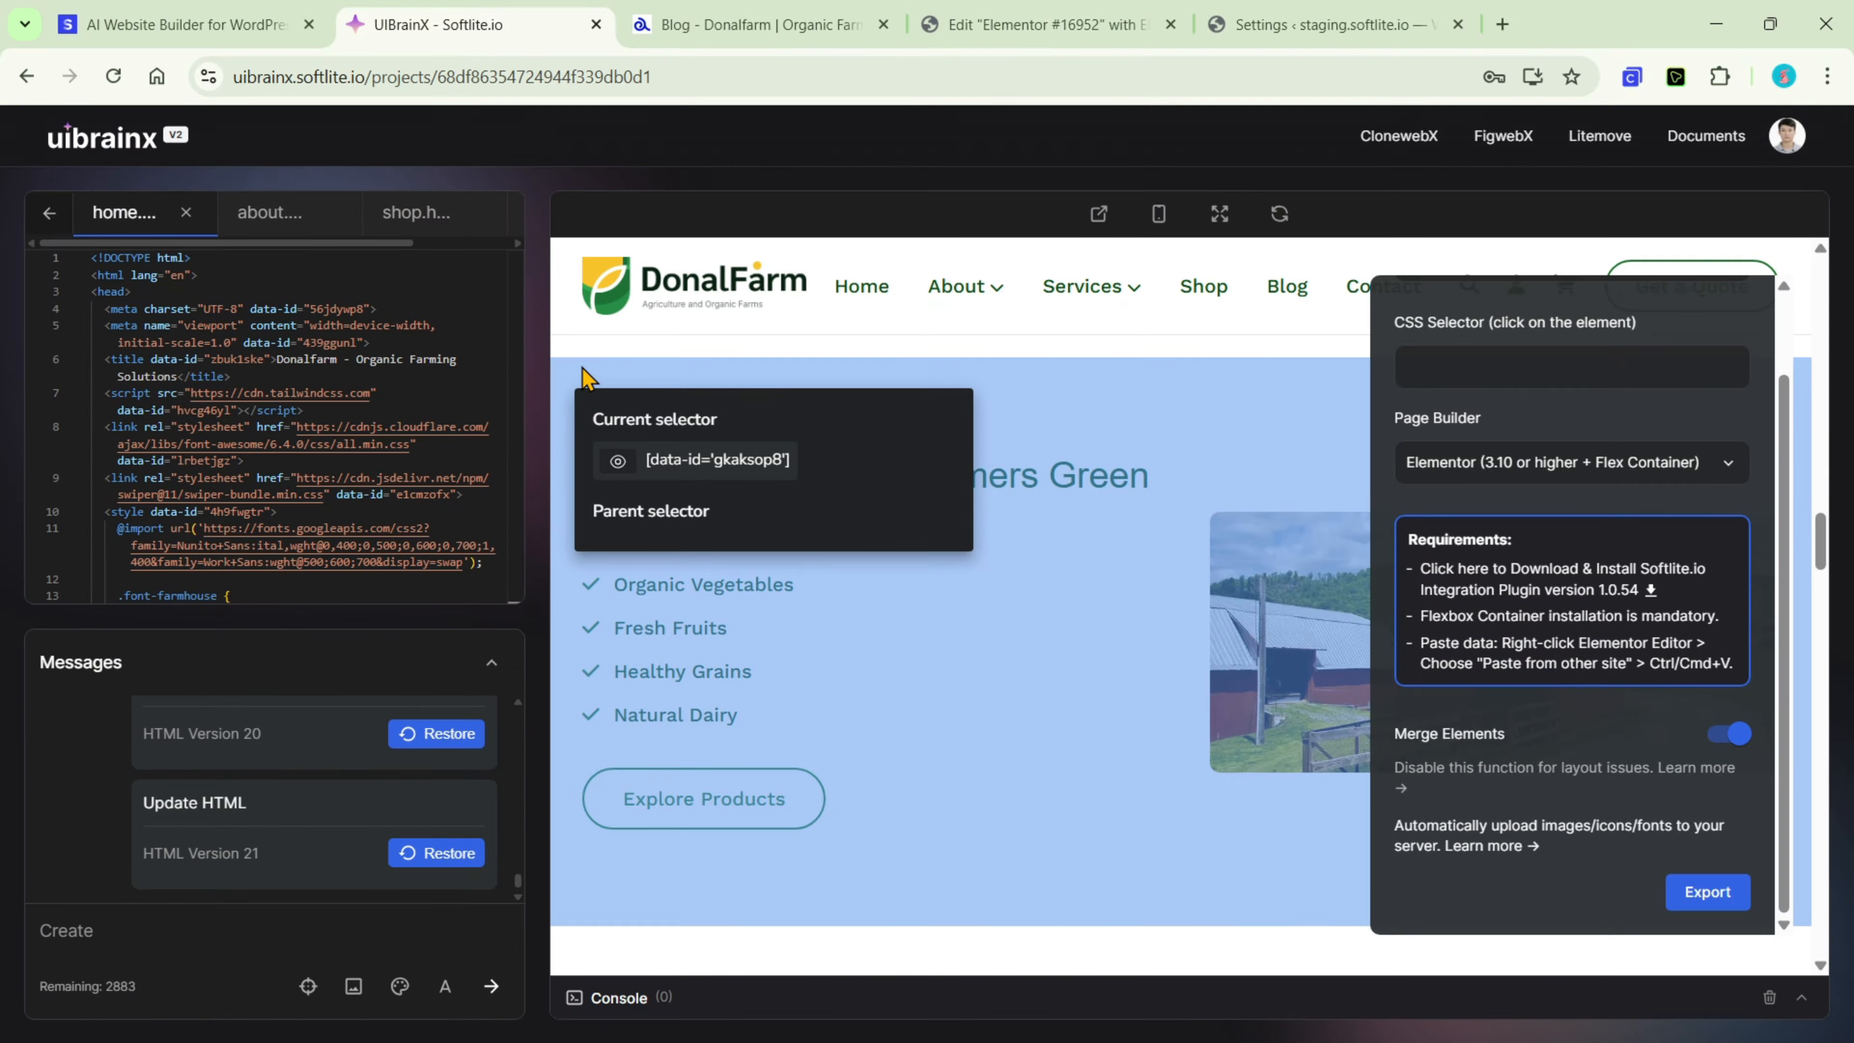
left_click(687, 438)
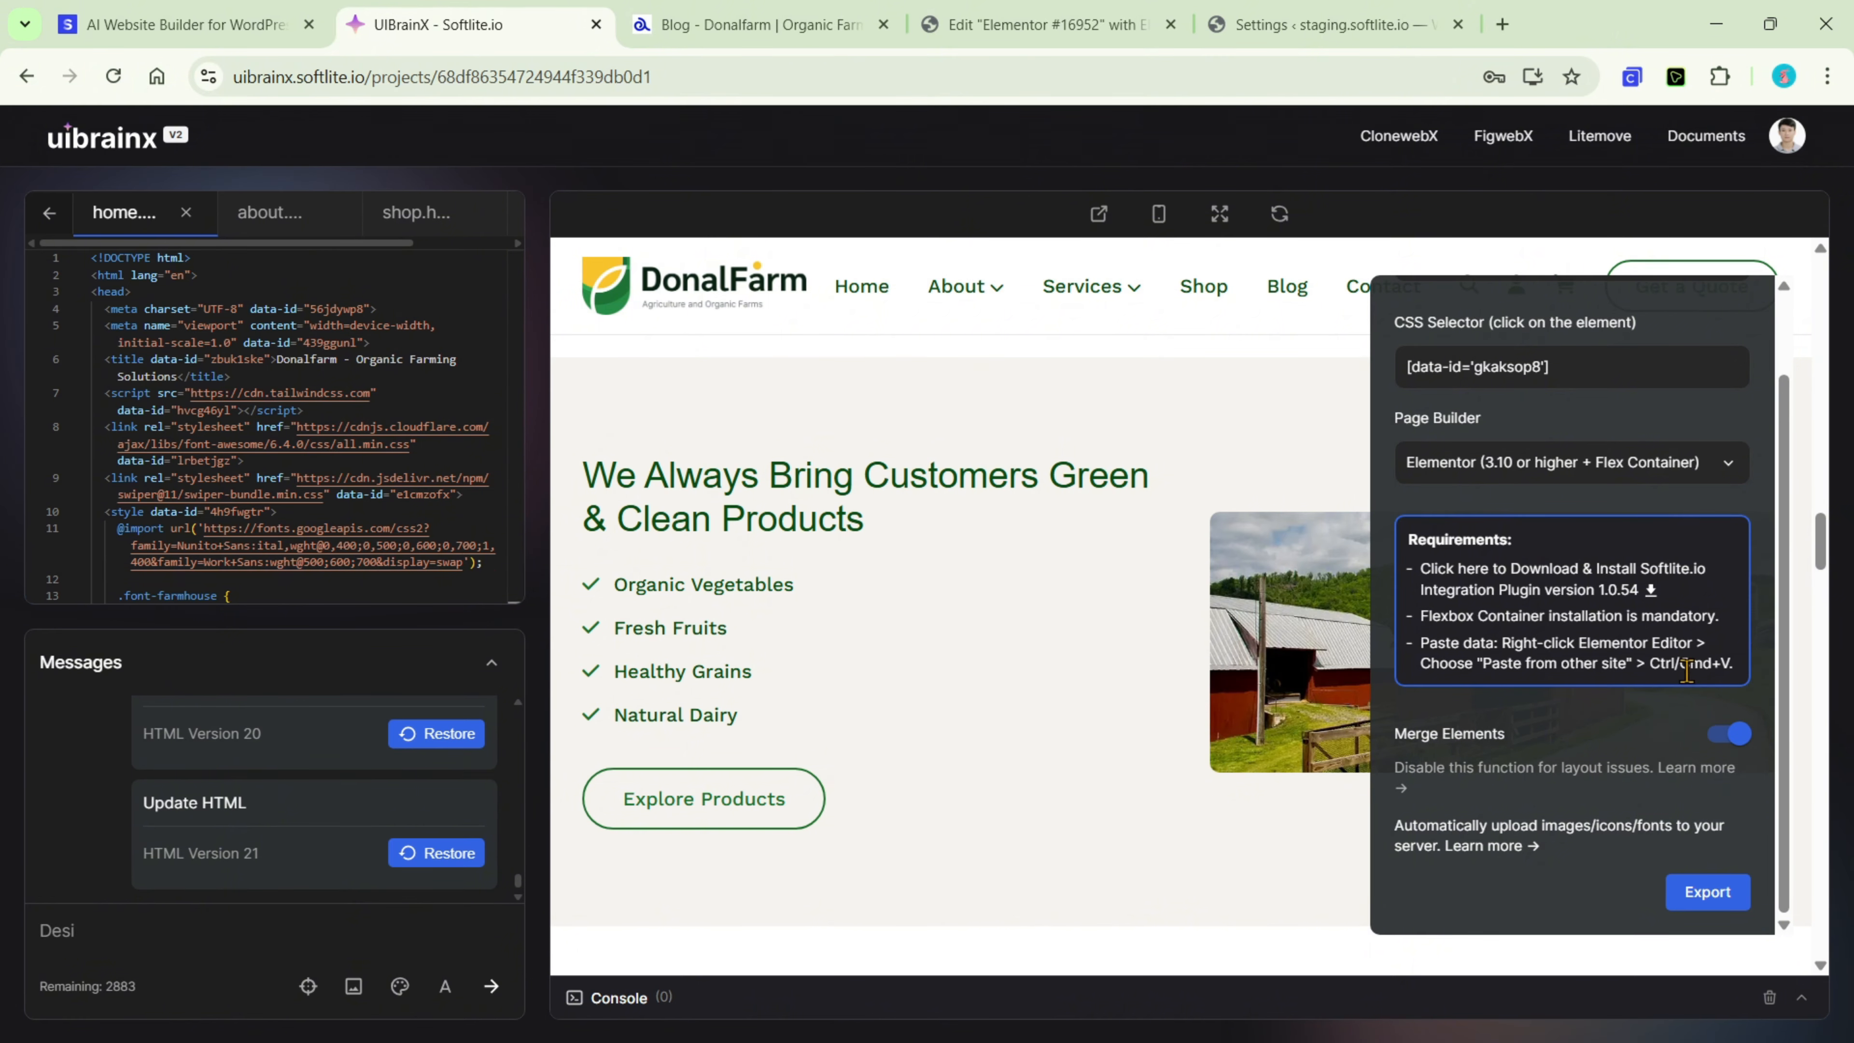
left_click(1744, 741)
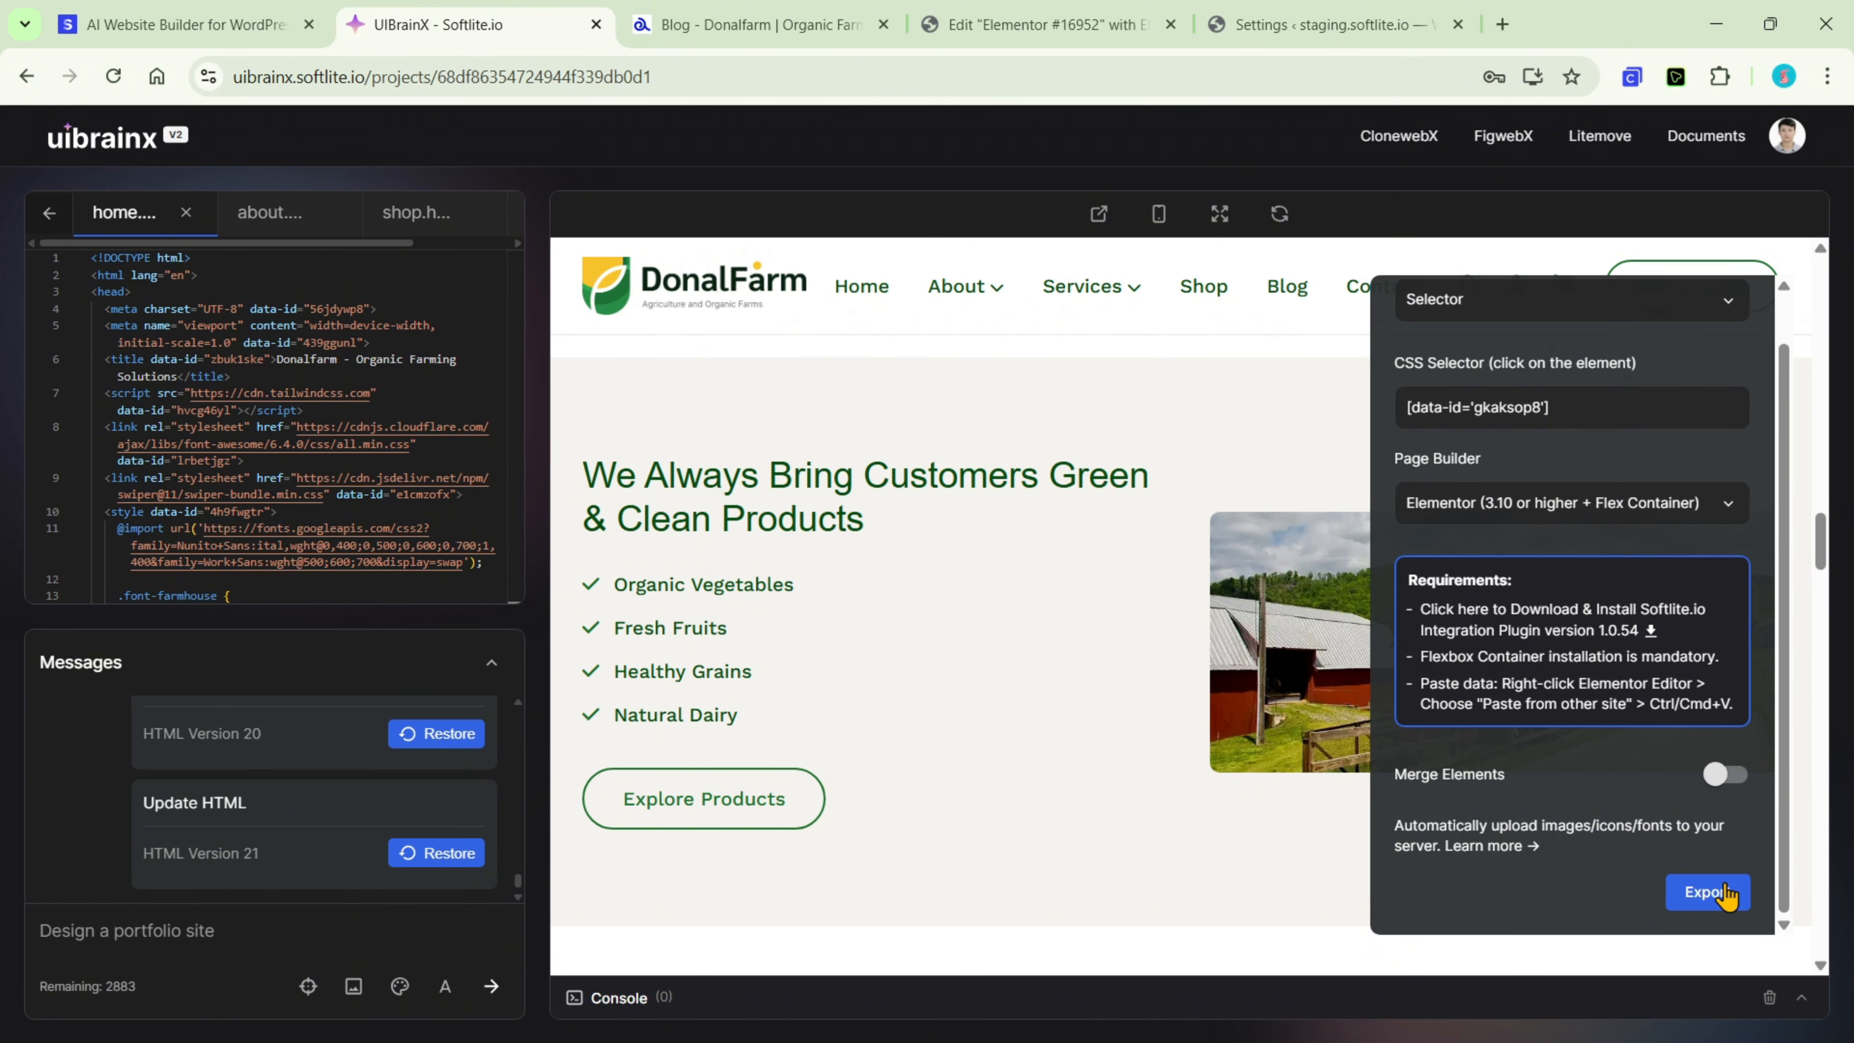
left_click(1724, 900)
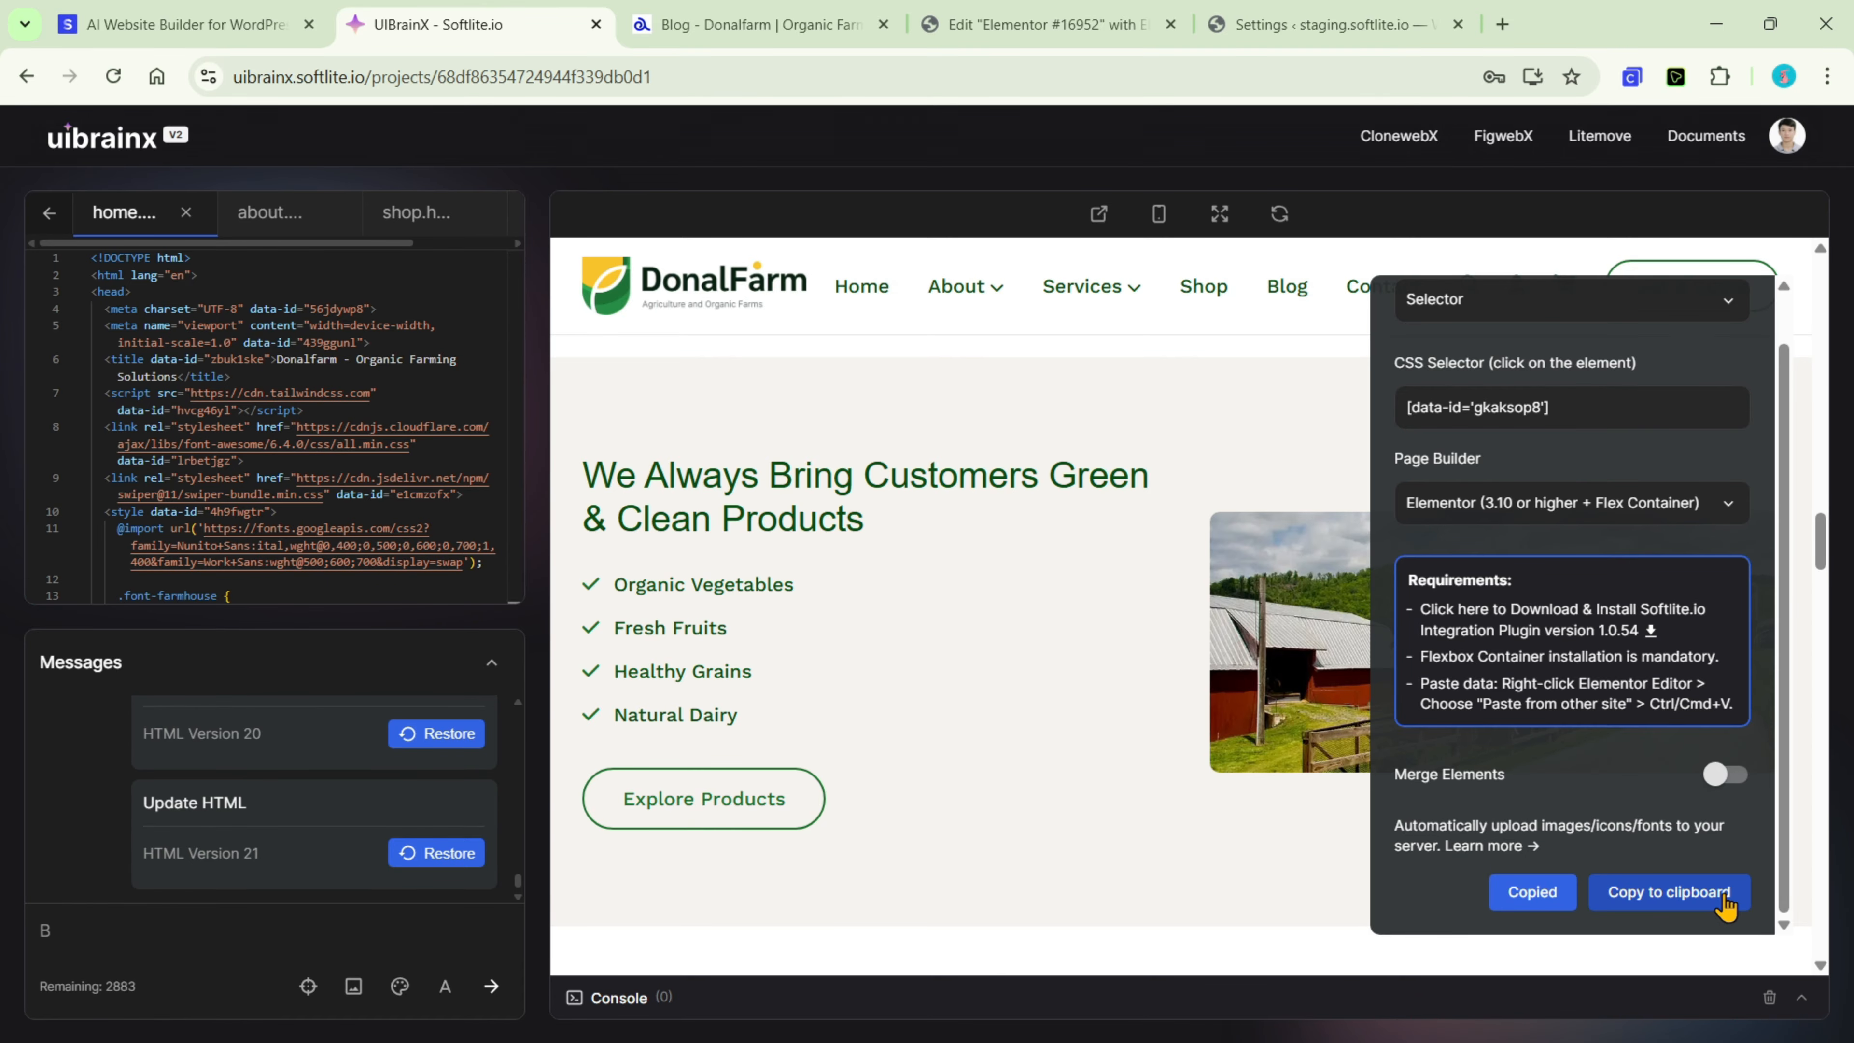
Switch to the Elementor editor and paste the Green & Clean Products section below the merged news section with Paste from other site
left_click(1076, 11)
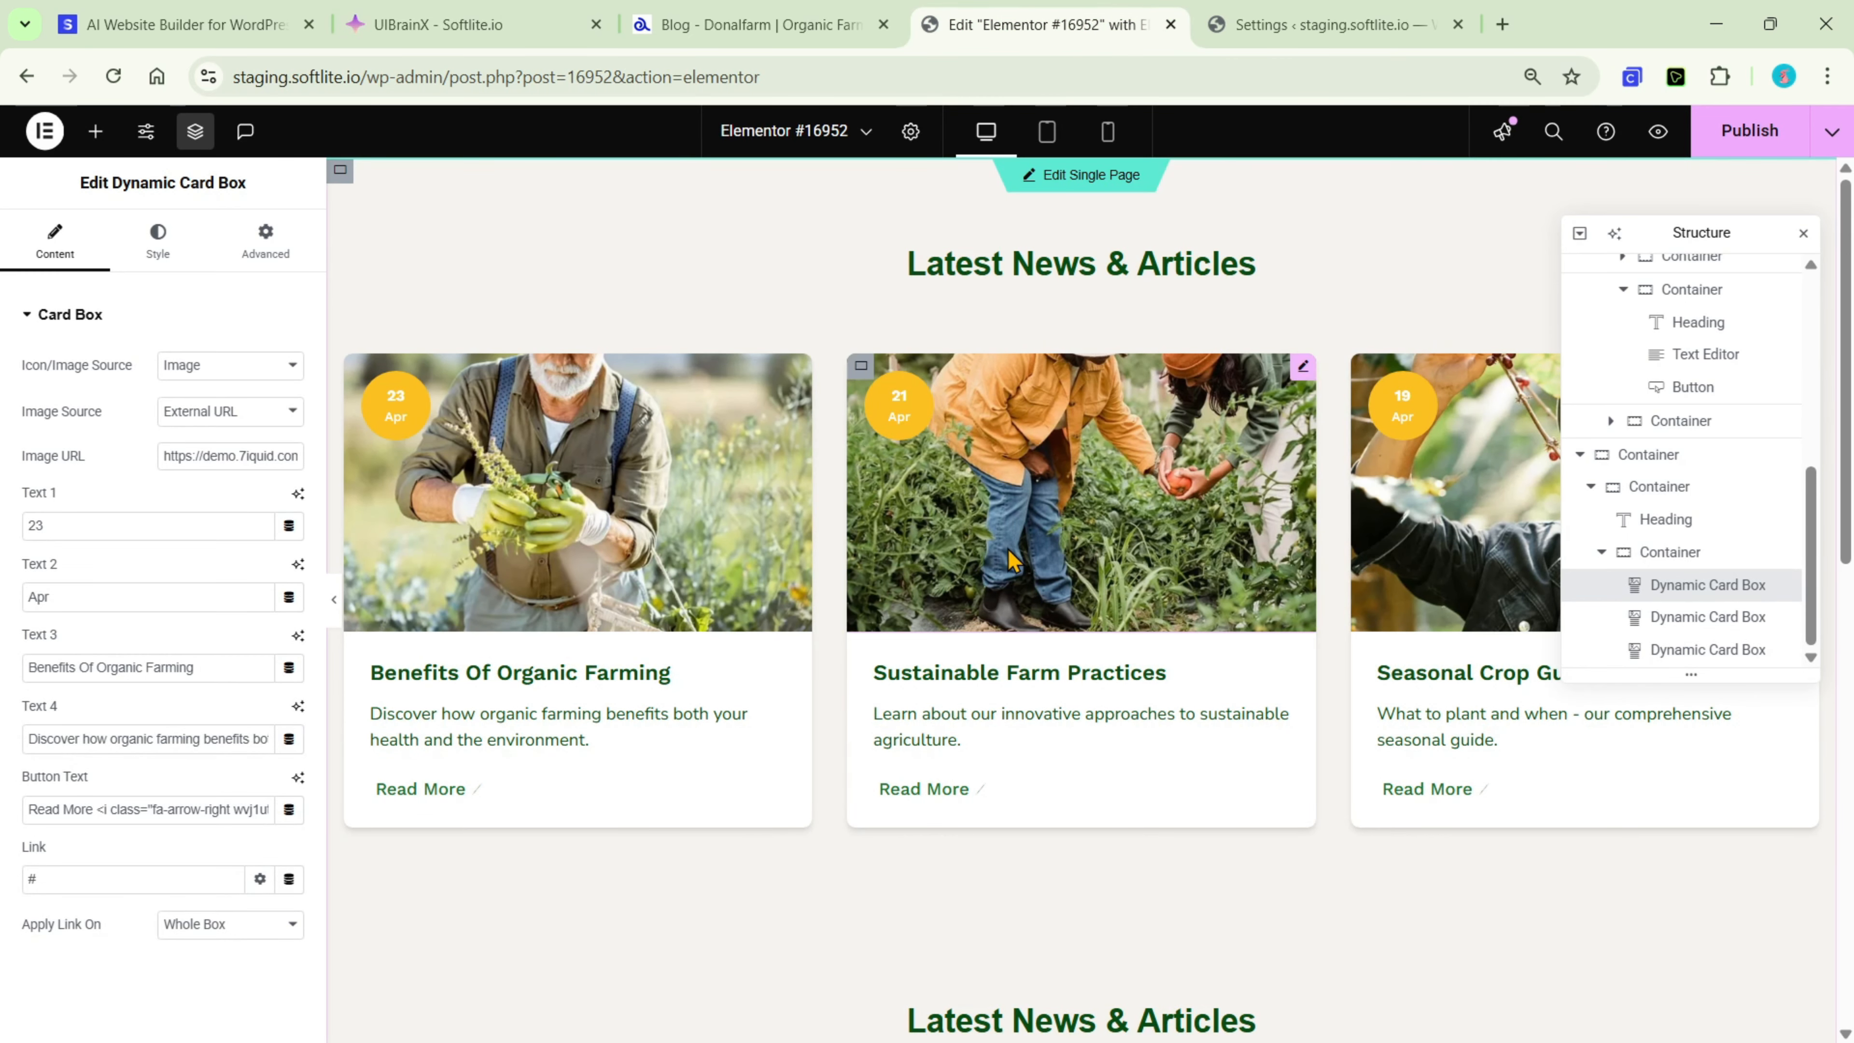
scroll(968, 696, "down", 3)
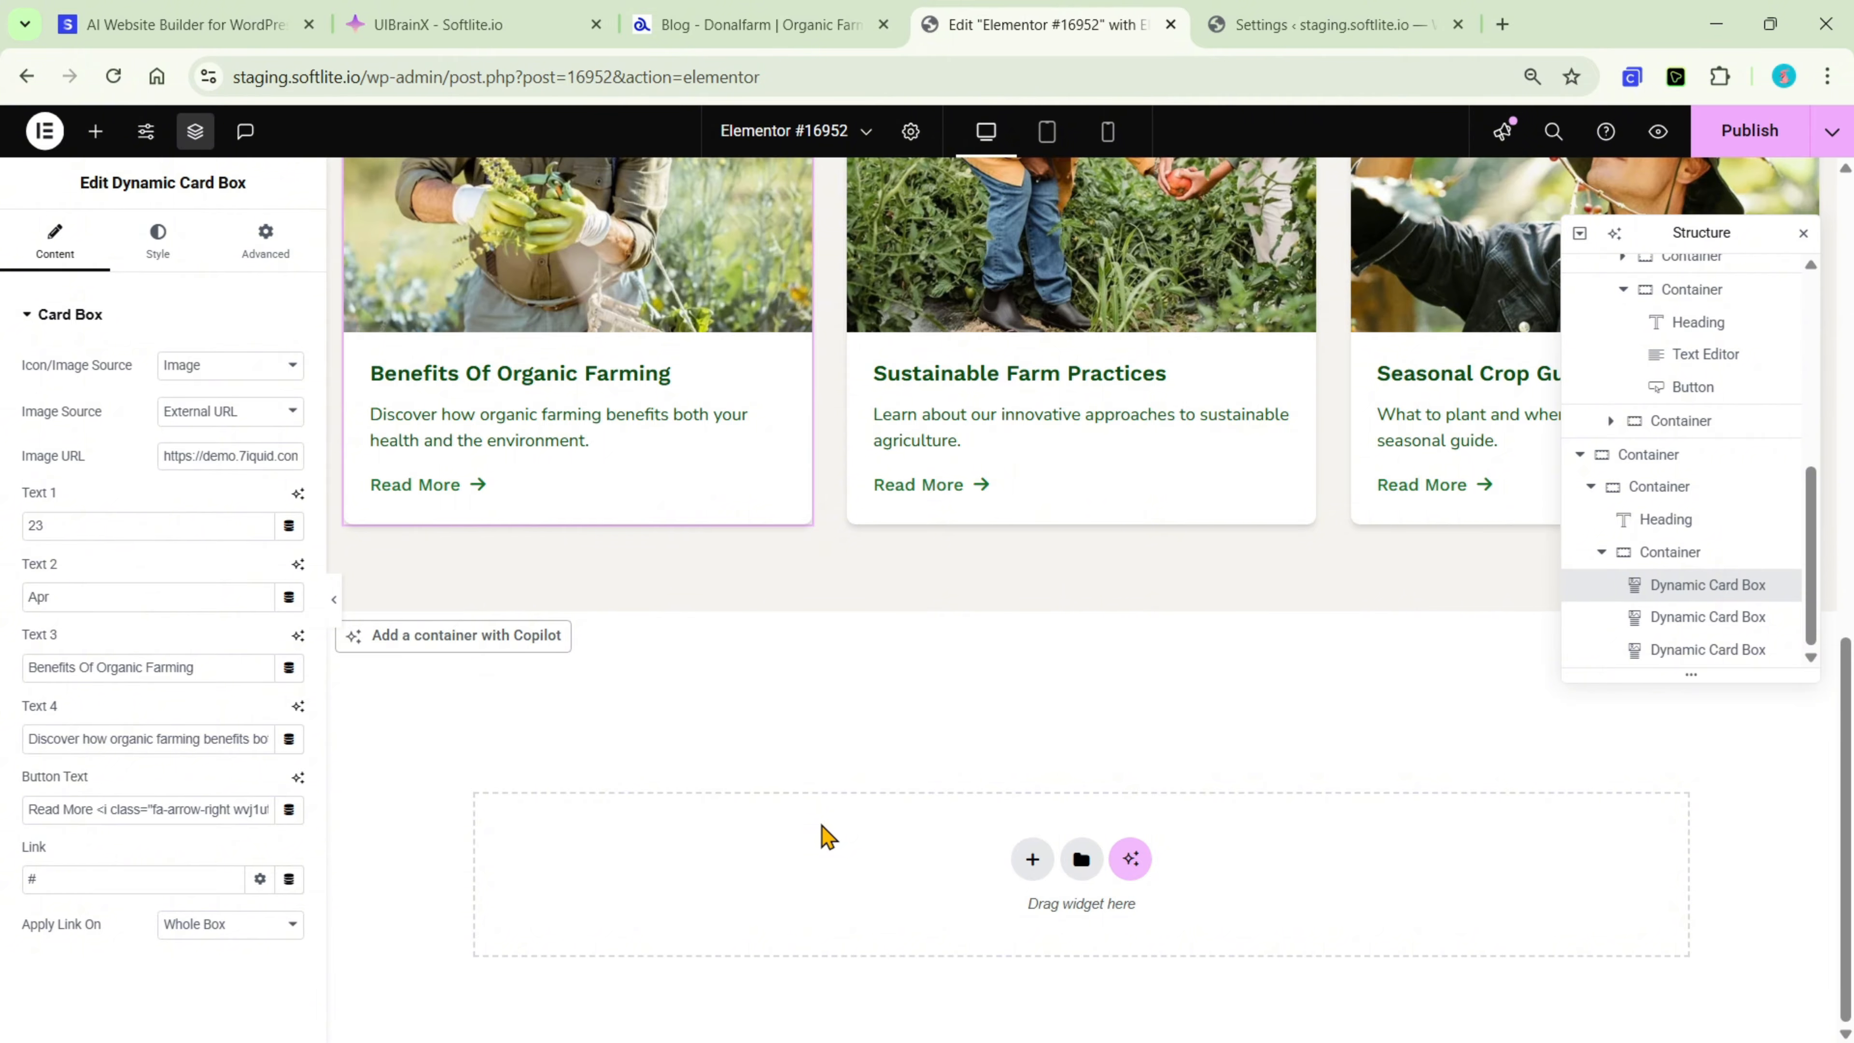
right_click(825, 835)
left_click(862, 892)
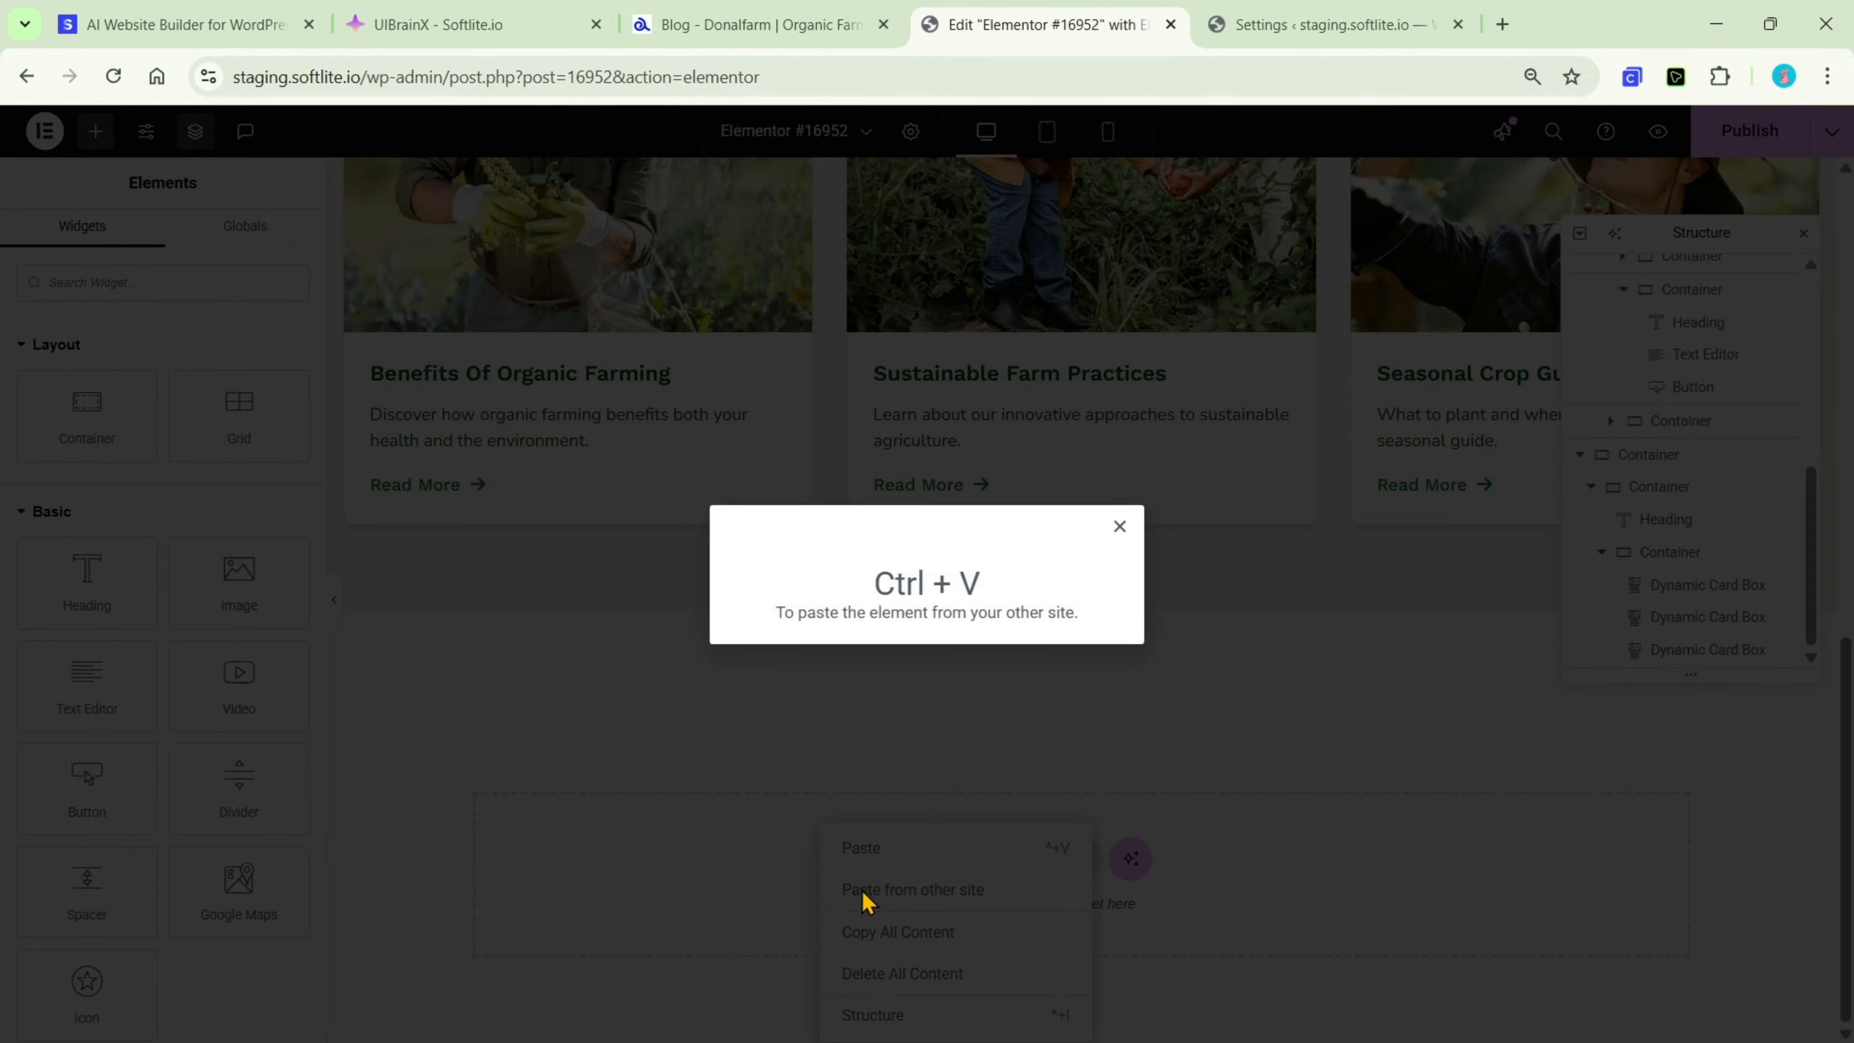
key("ctrl+v")
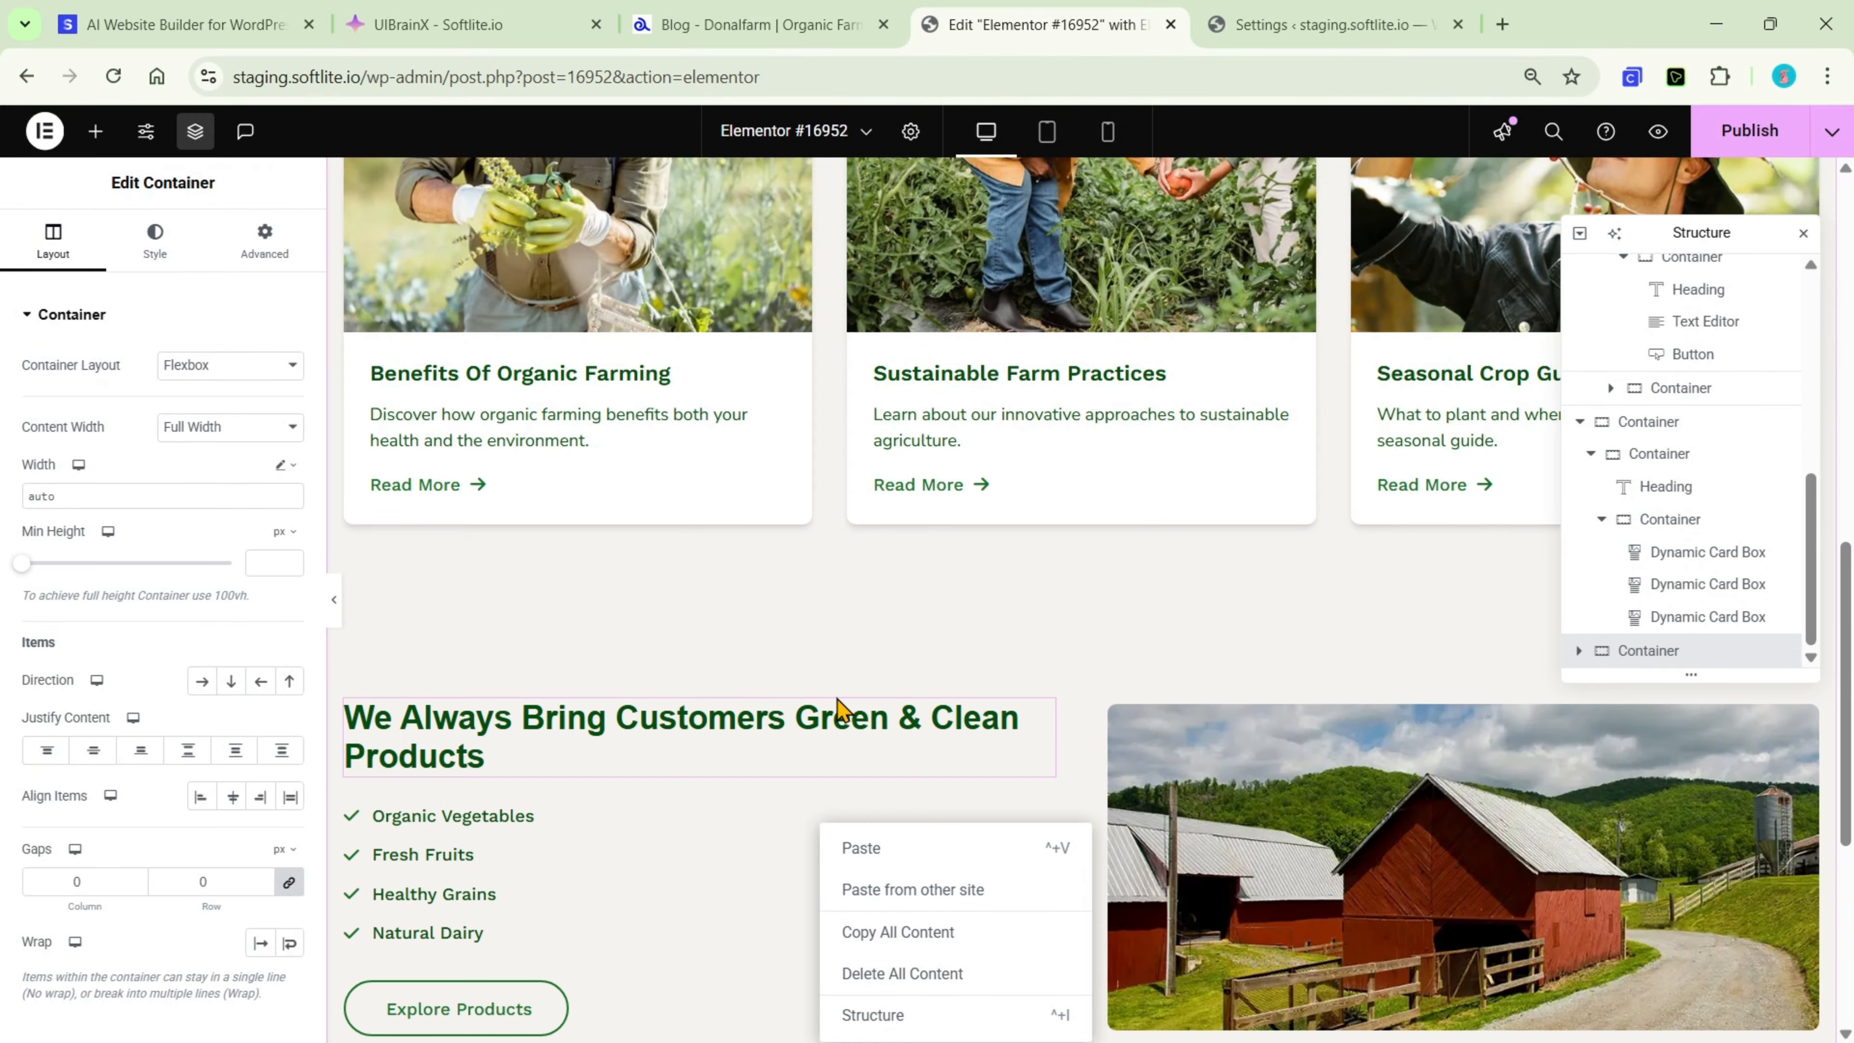
Inspect the check icons and text of the unmerged Green & Clean Products list as separate HTML and Heading widgets
scroll(494, 824, "down", 5)
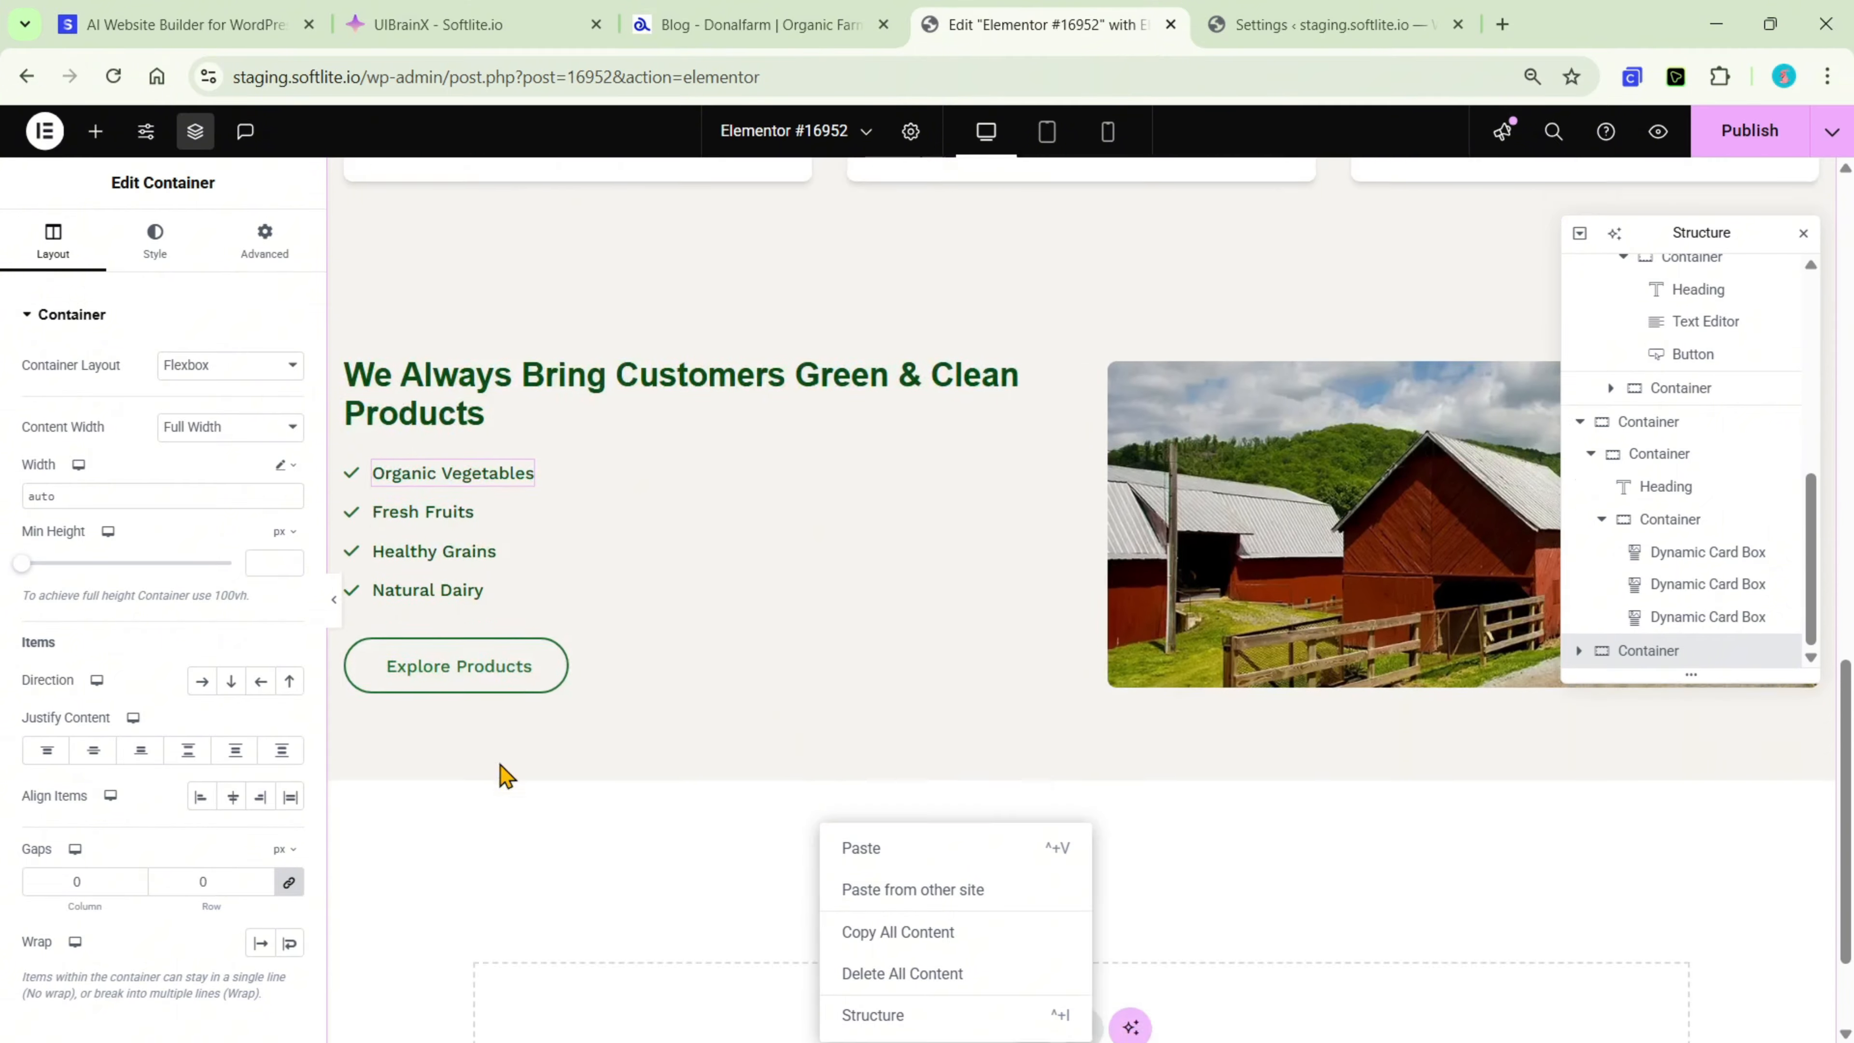
left_click(494, 424)
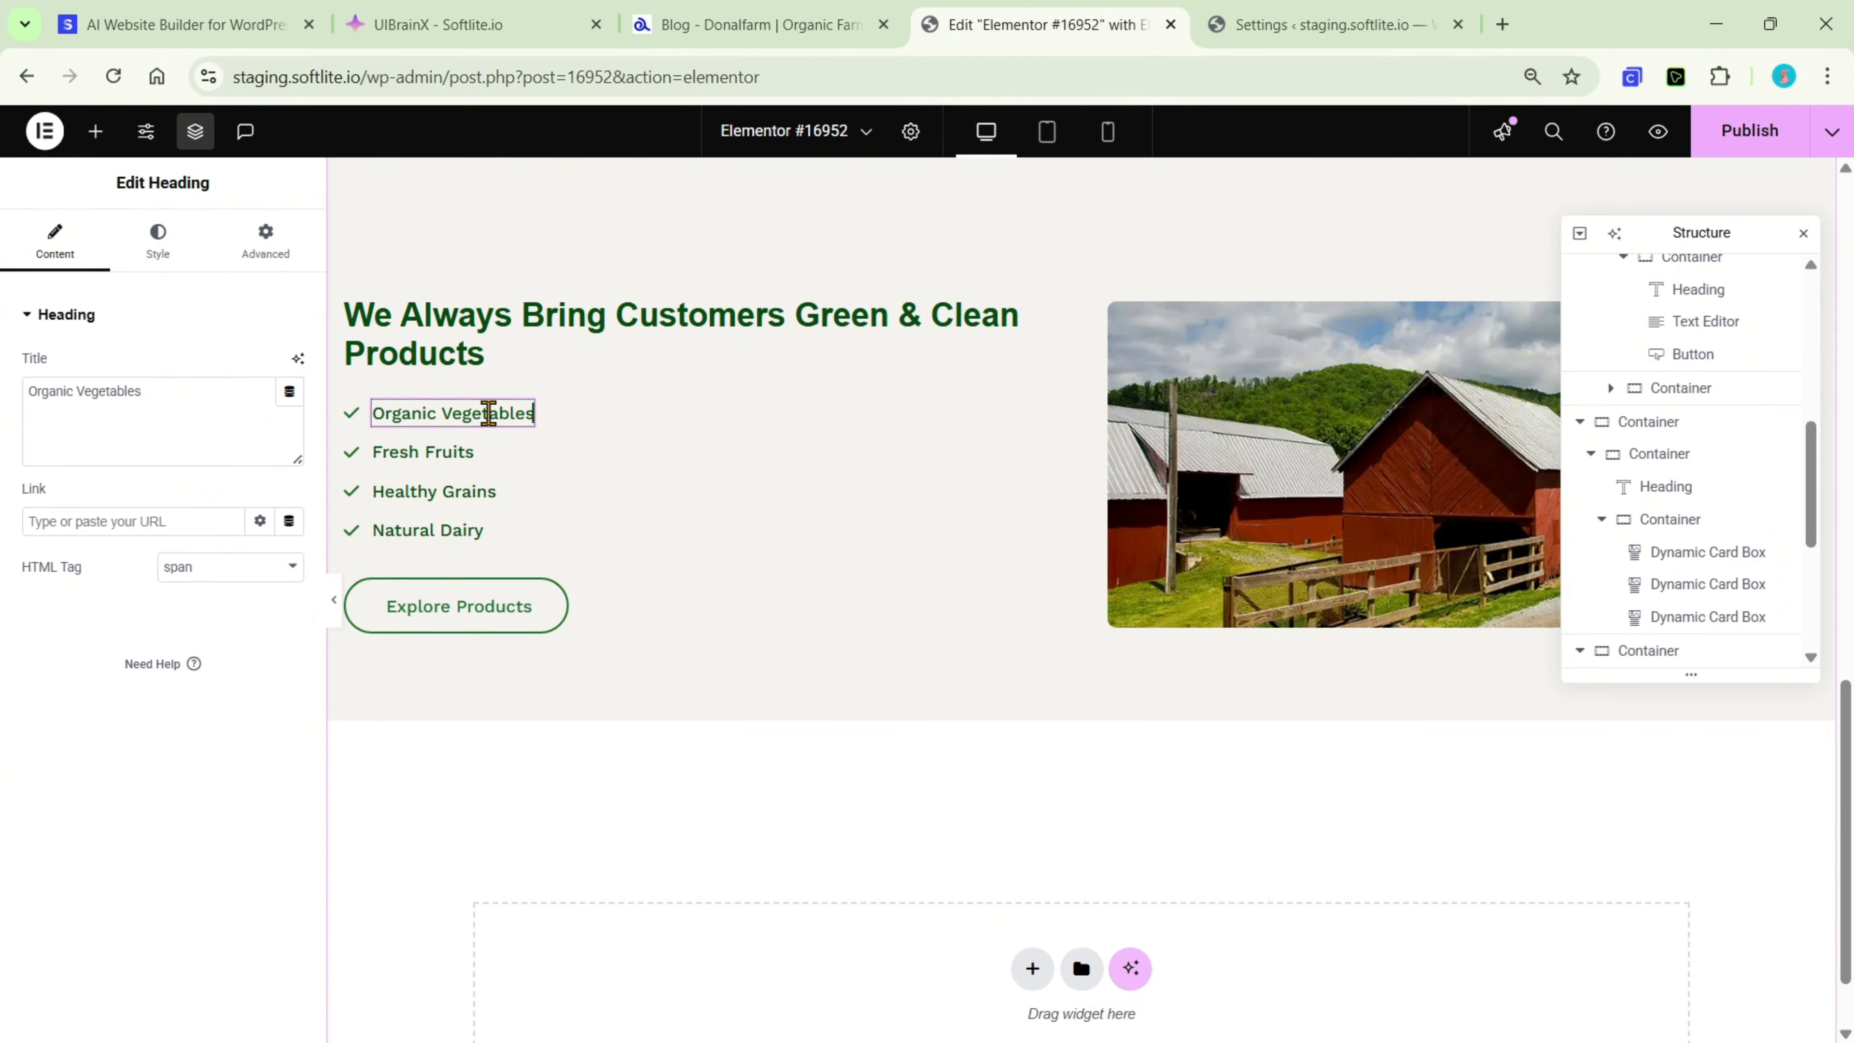
left_click(354, 414)
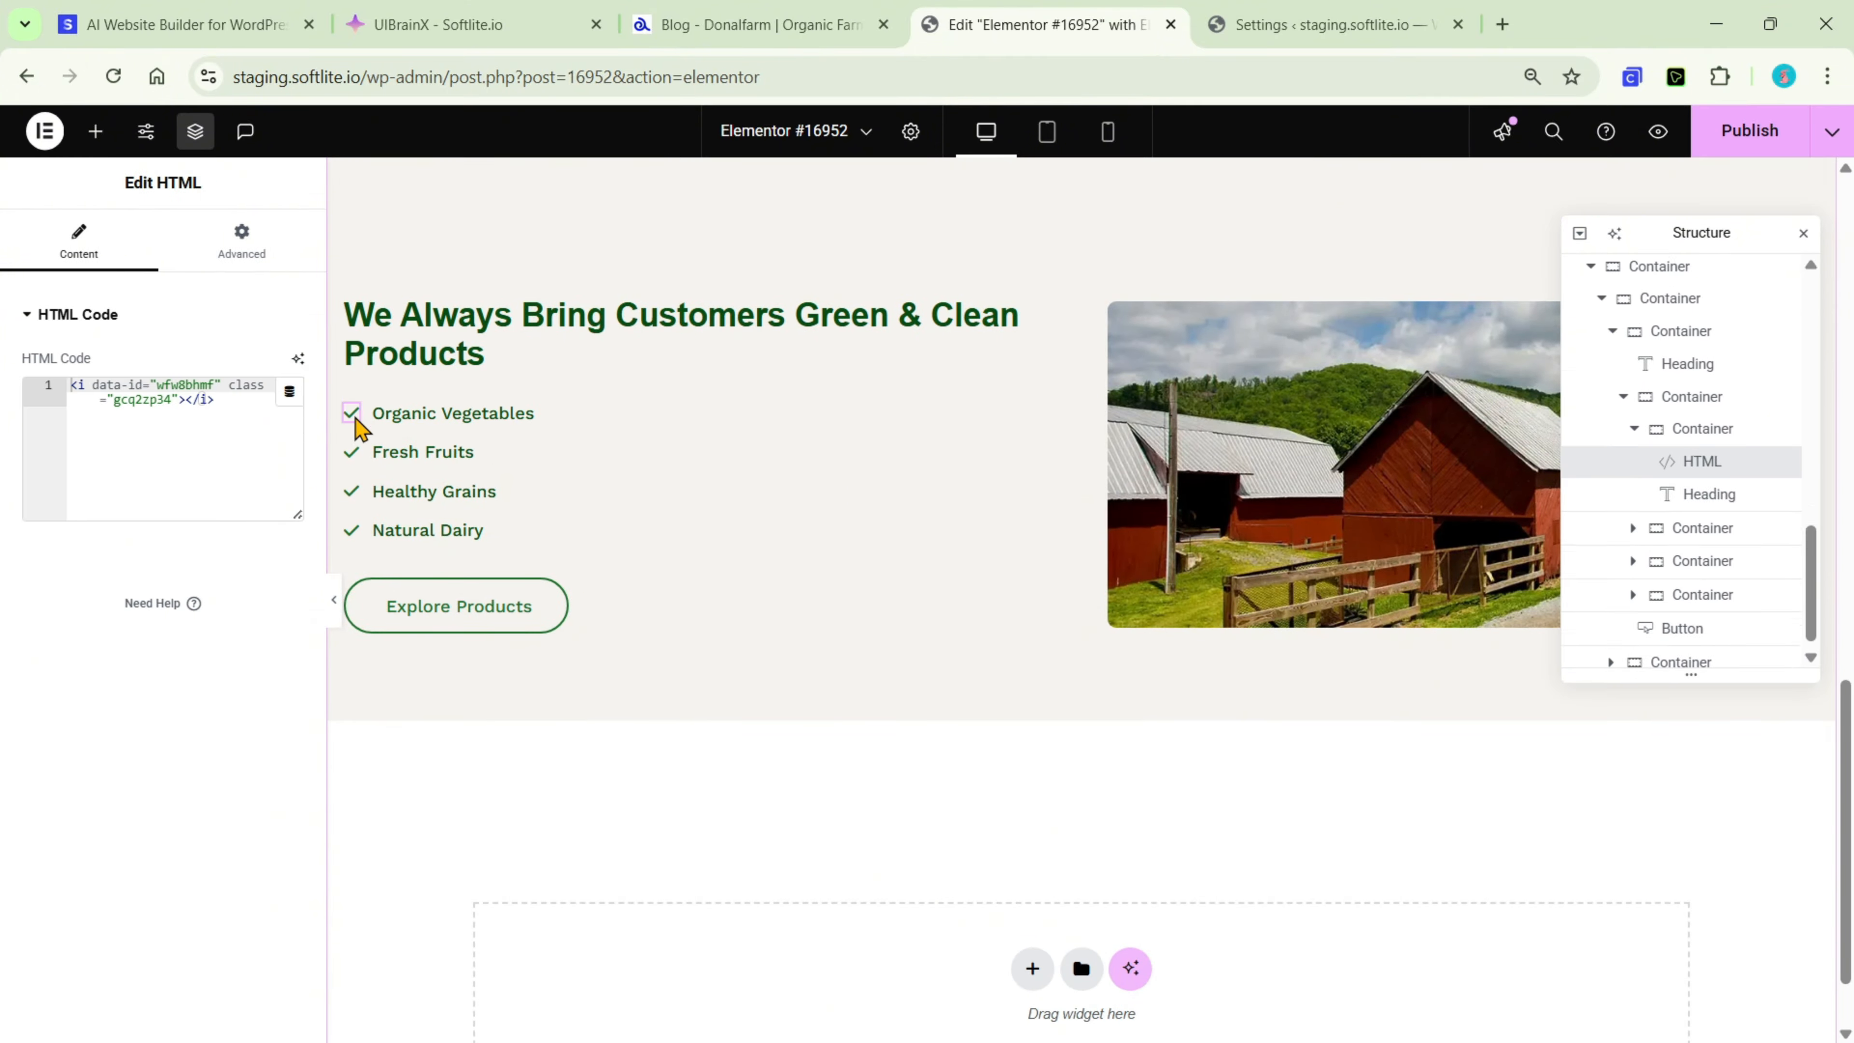
left_click(383, 455)
left_click(351, 454)
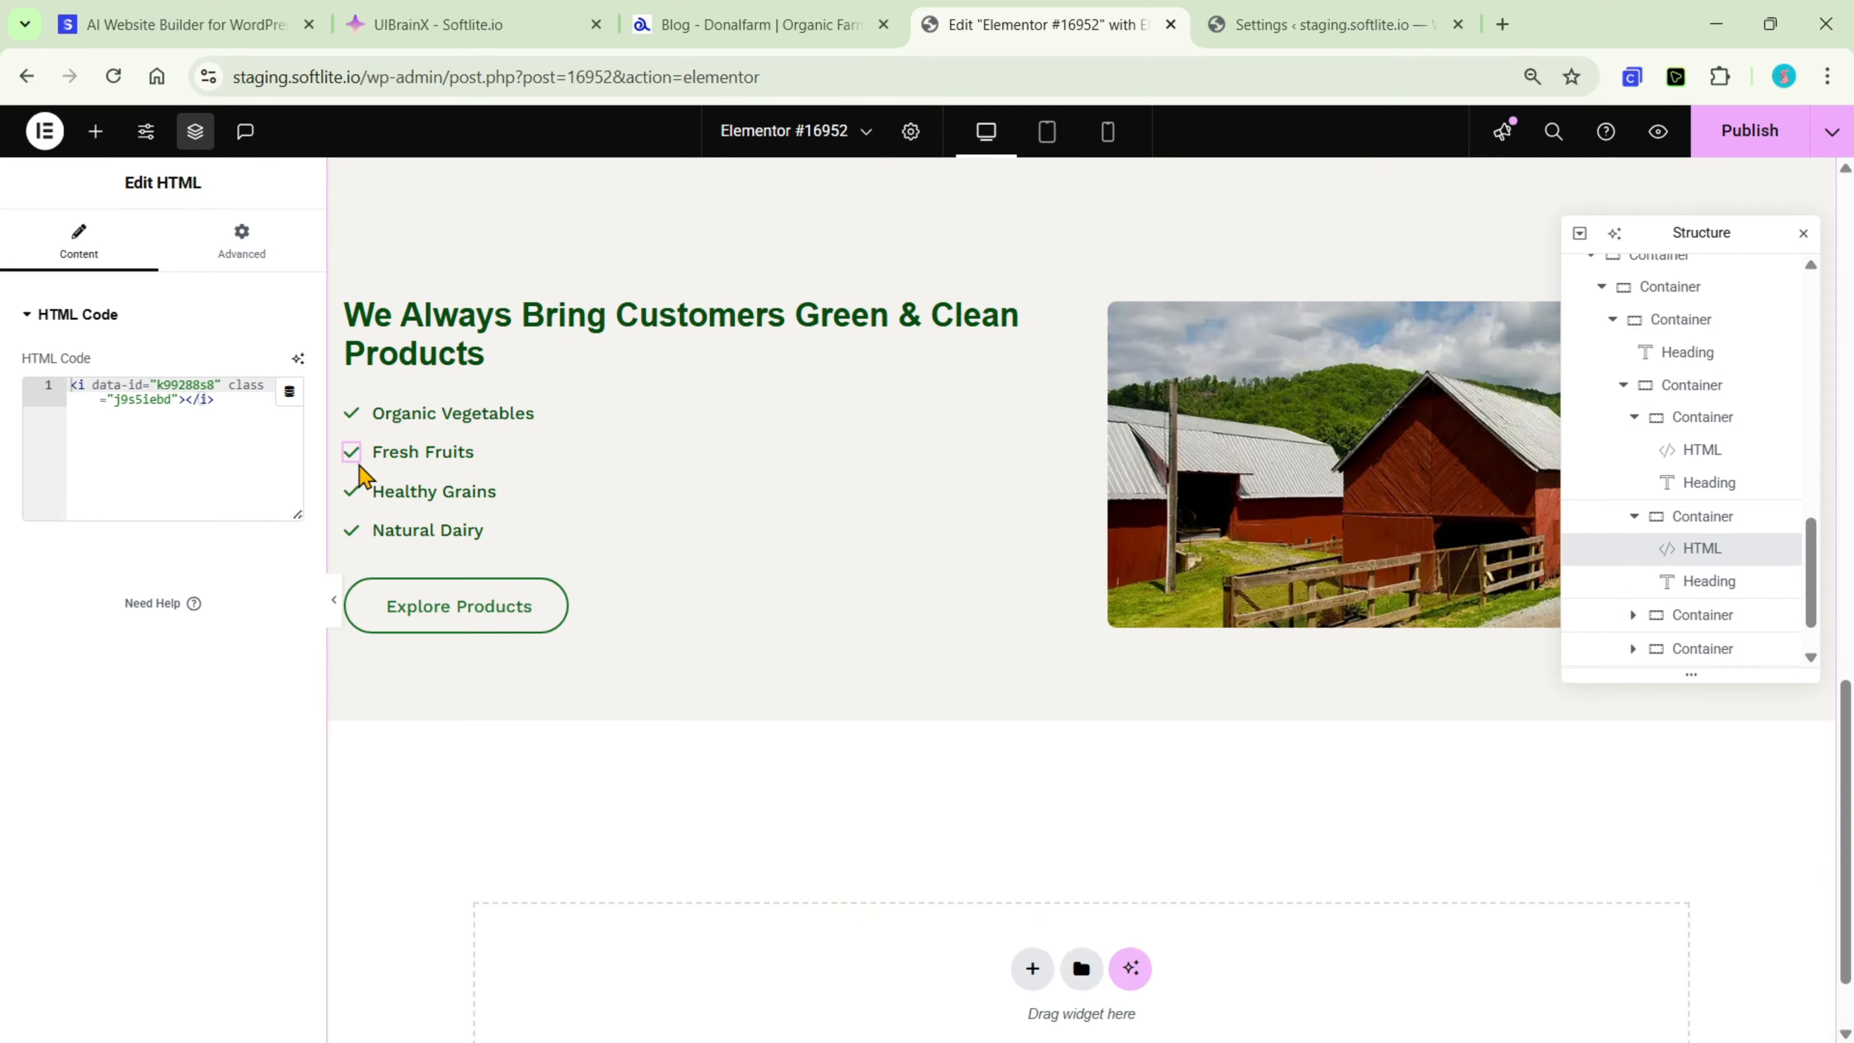
left_click(404, 498)
left_click(427, 533)
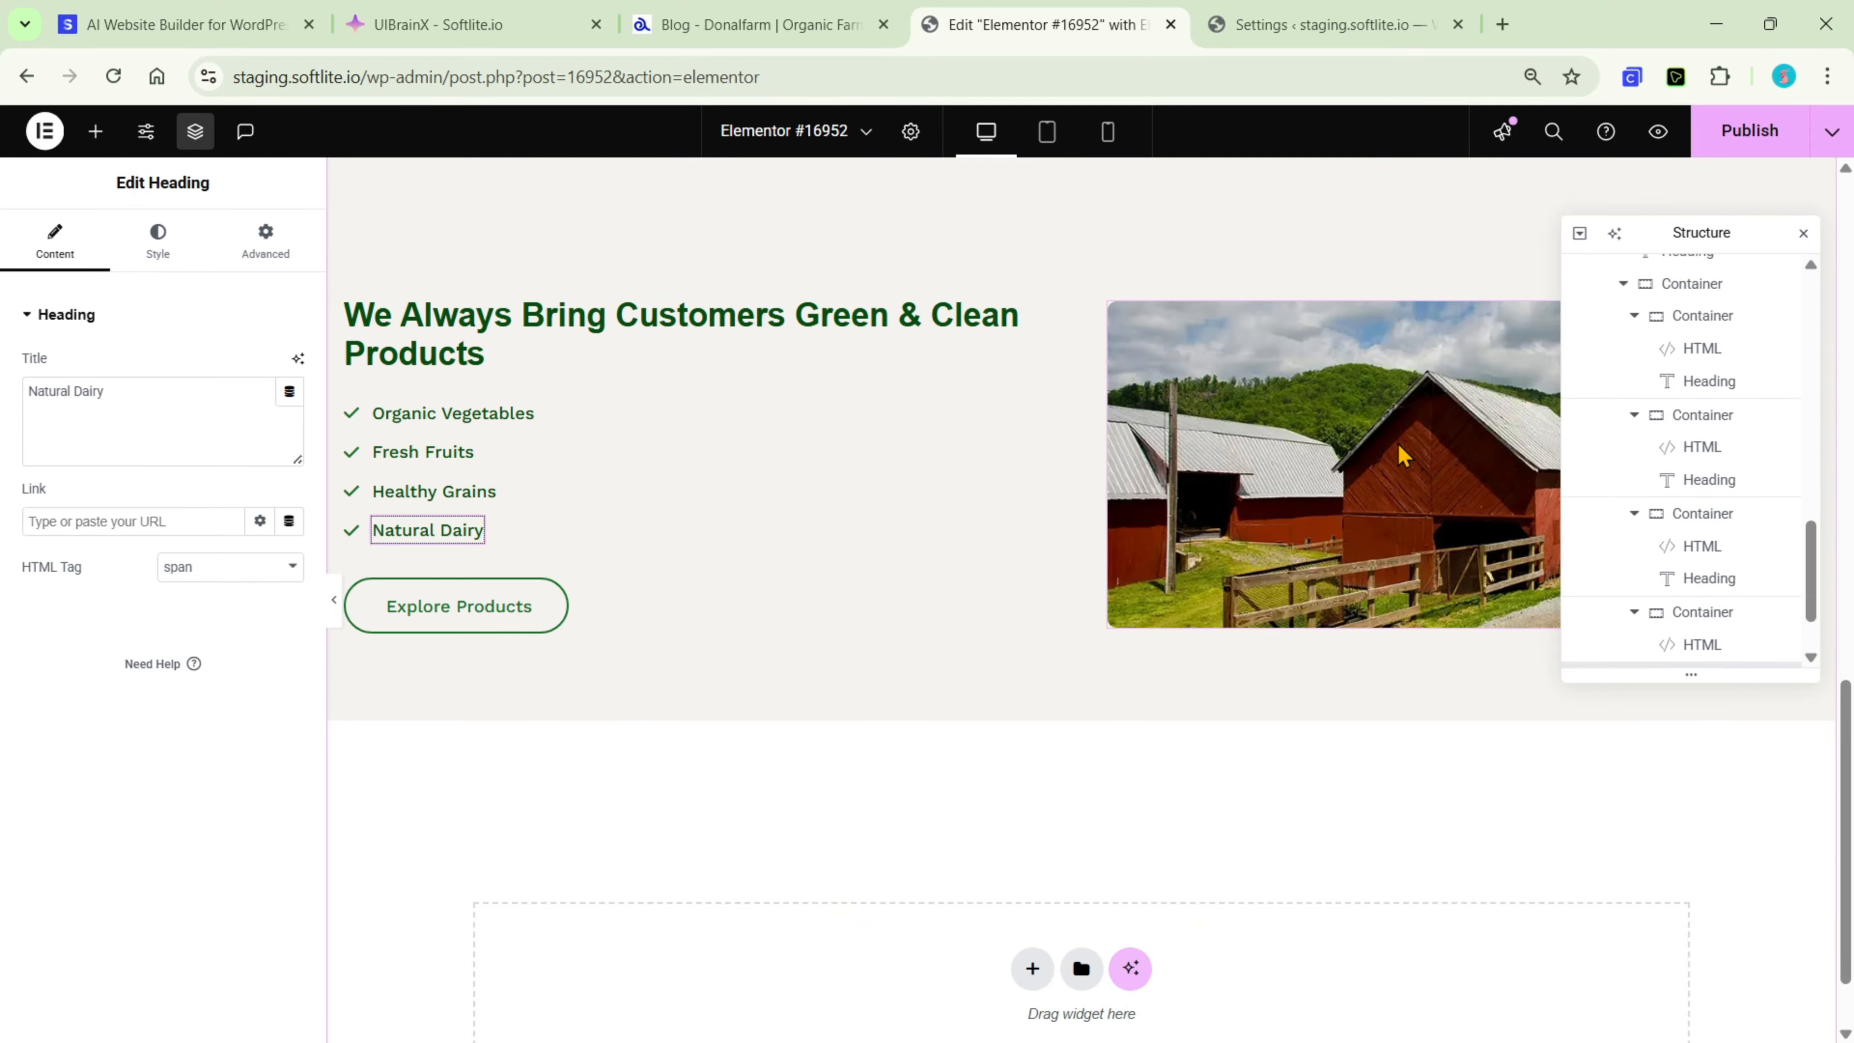
scroll(1679, 409, "down", 2)
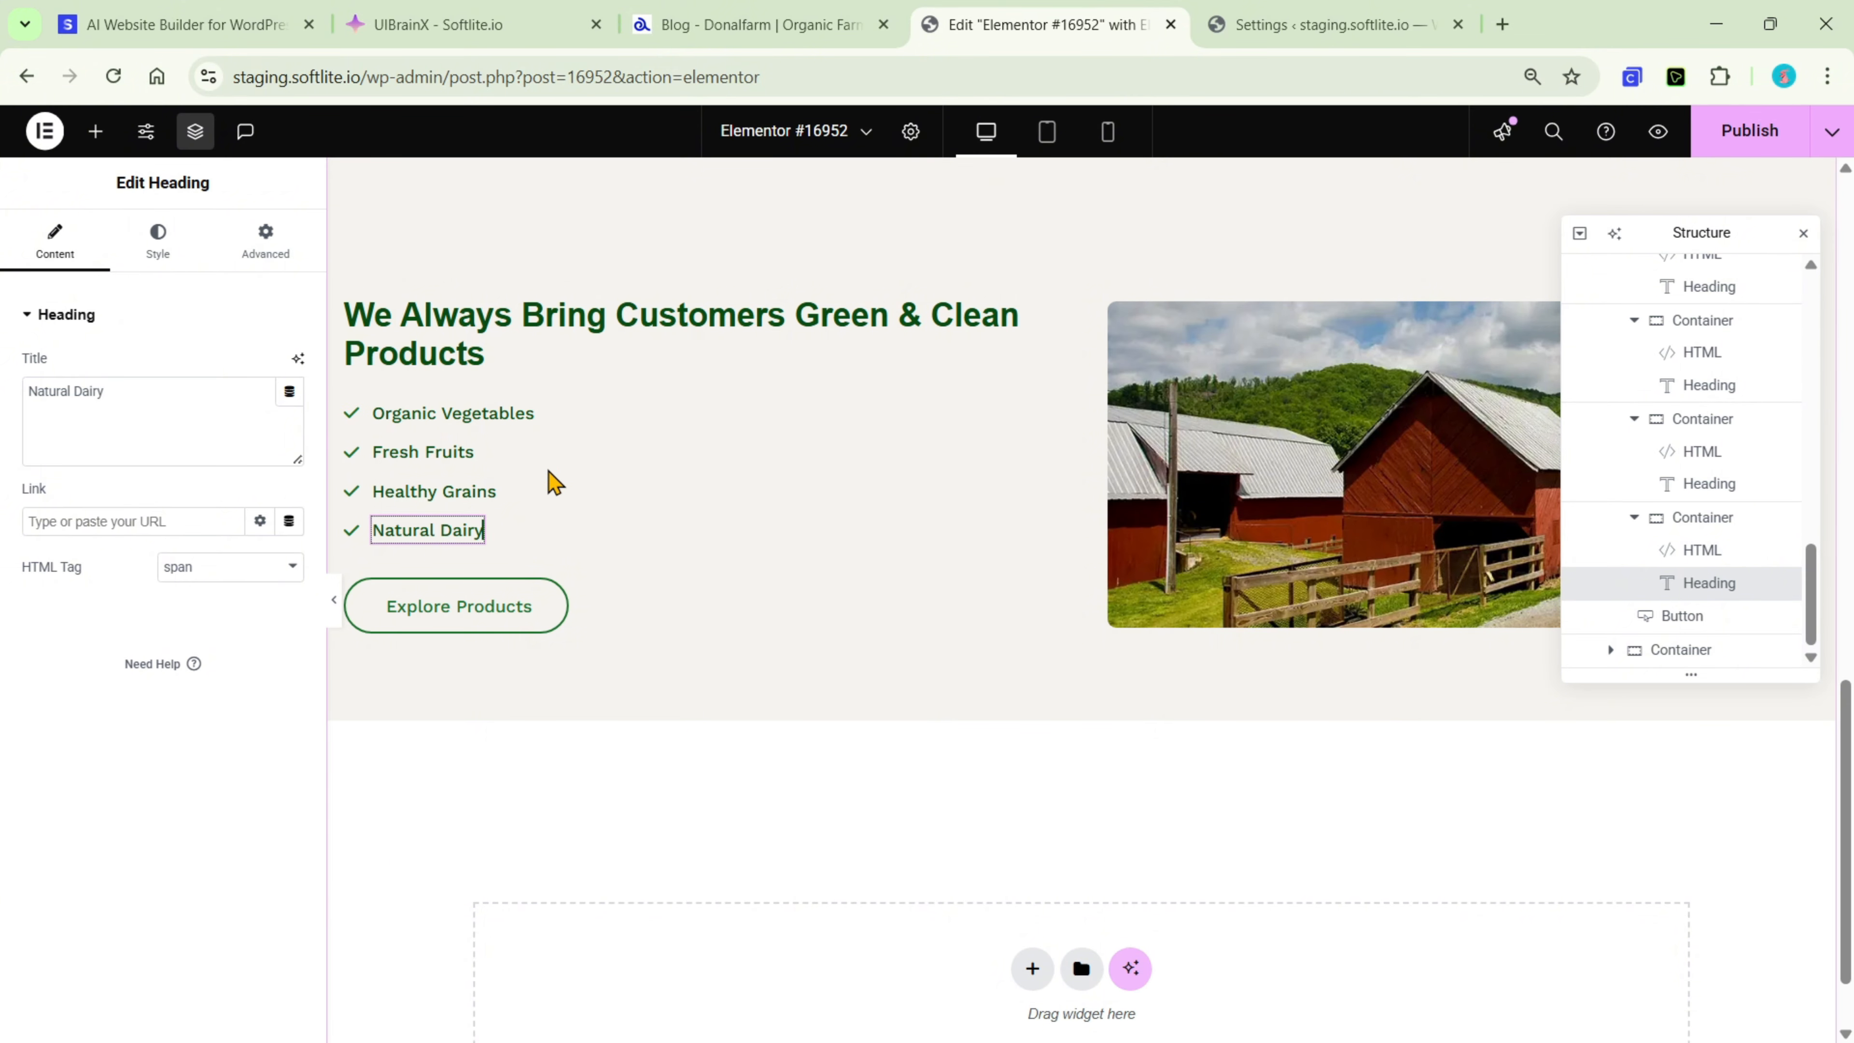
Switch to UIBrainX and export the Green & Clean Products section with Merge Elements enabled
left_click(482, 23)
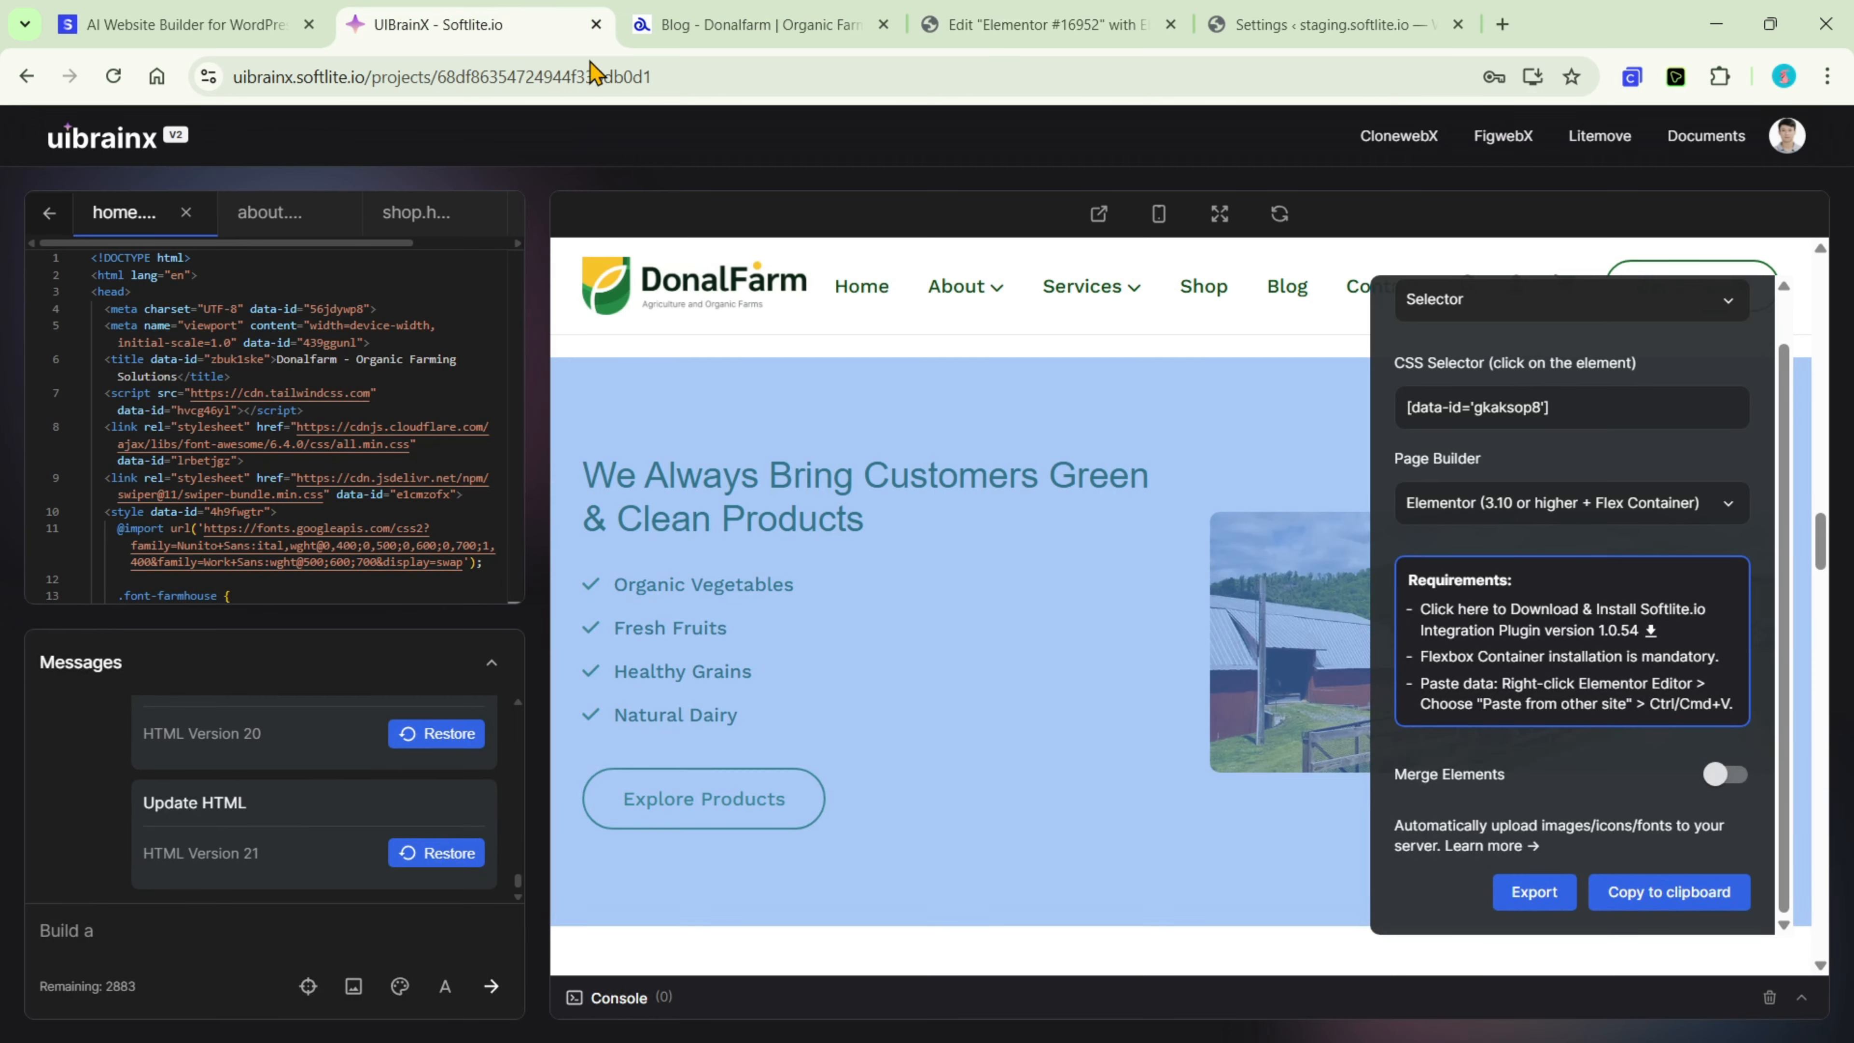
left_click(1731, 779)
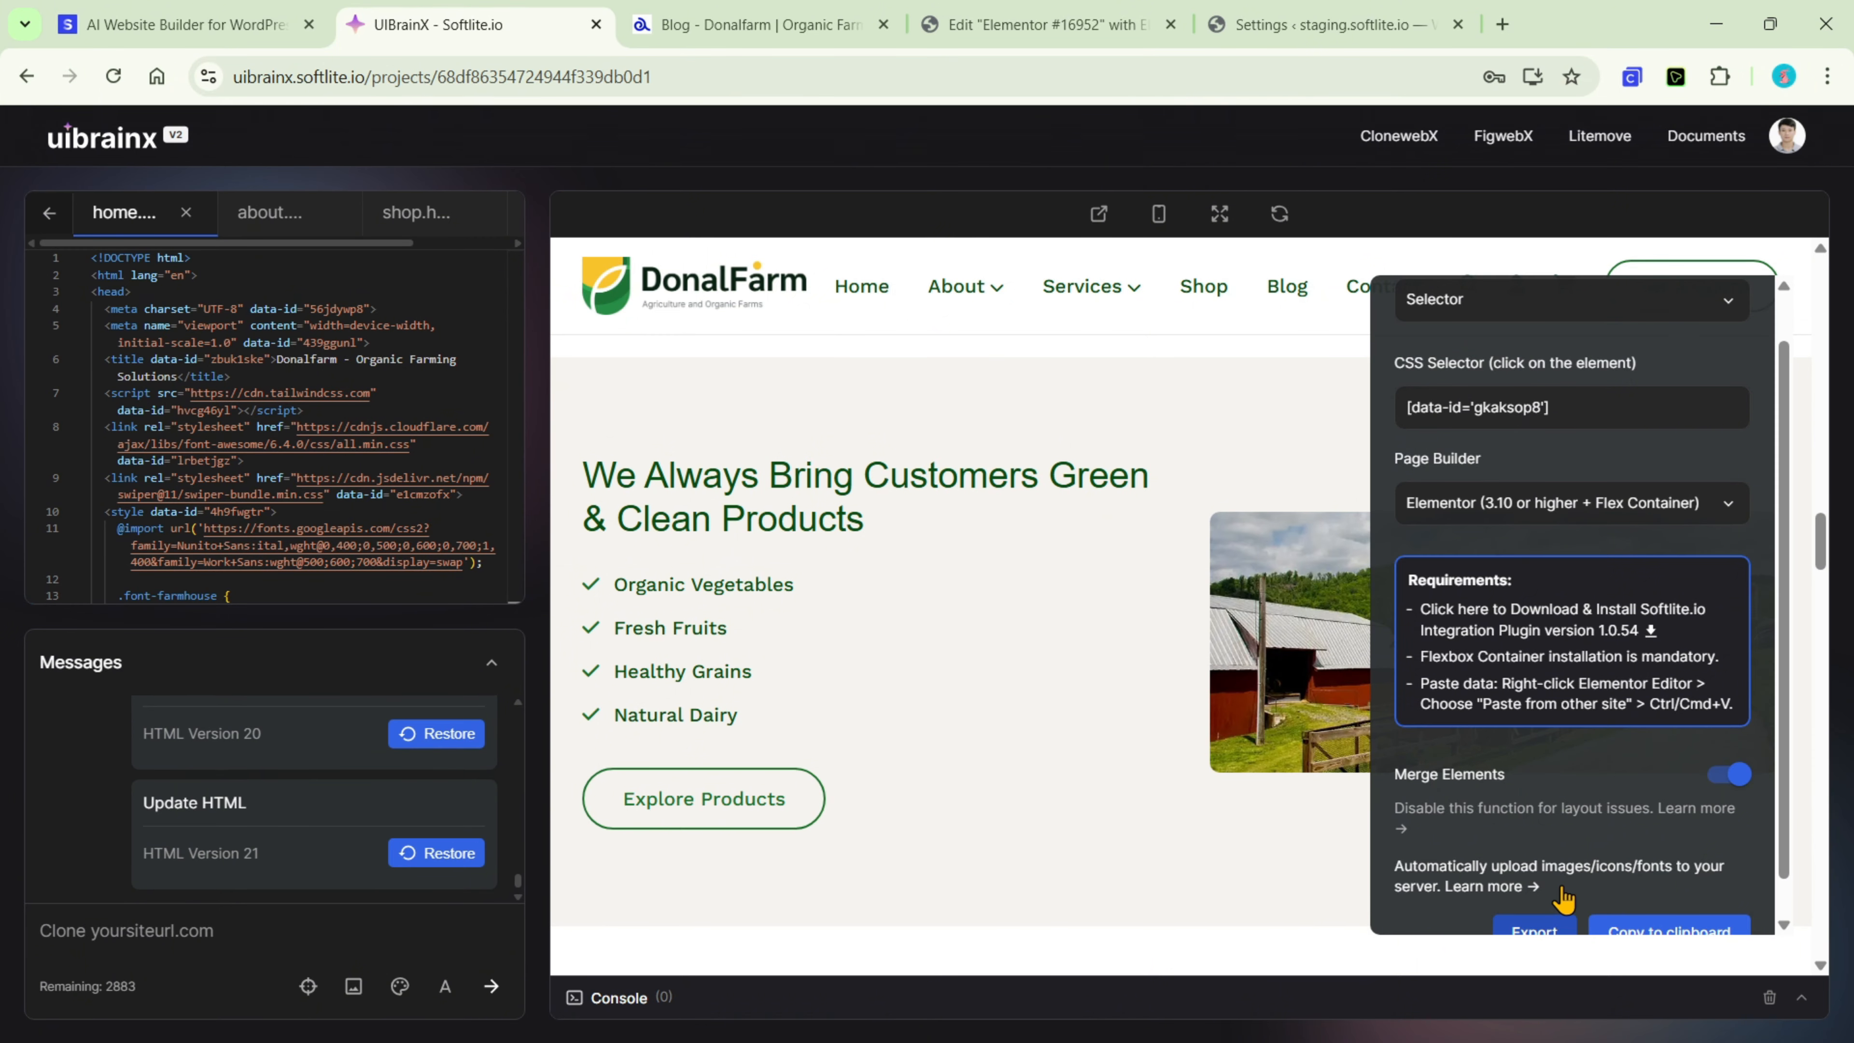
scroll(1562, 898, "down", 1)
left_click(1547, 898)
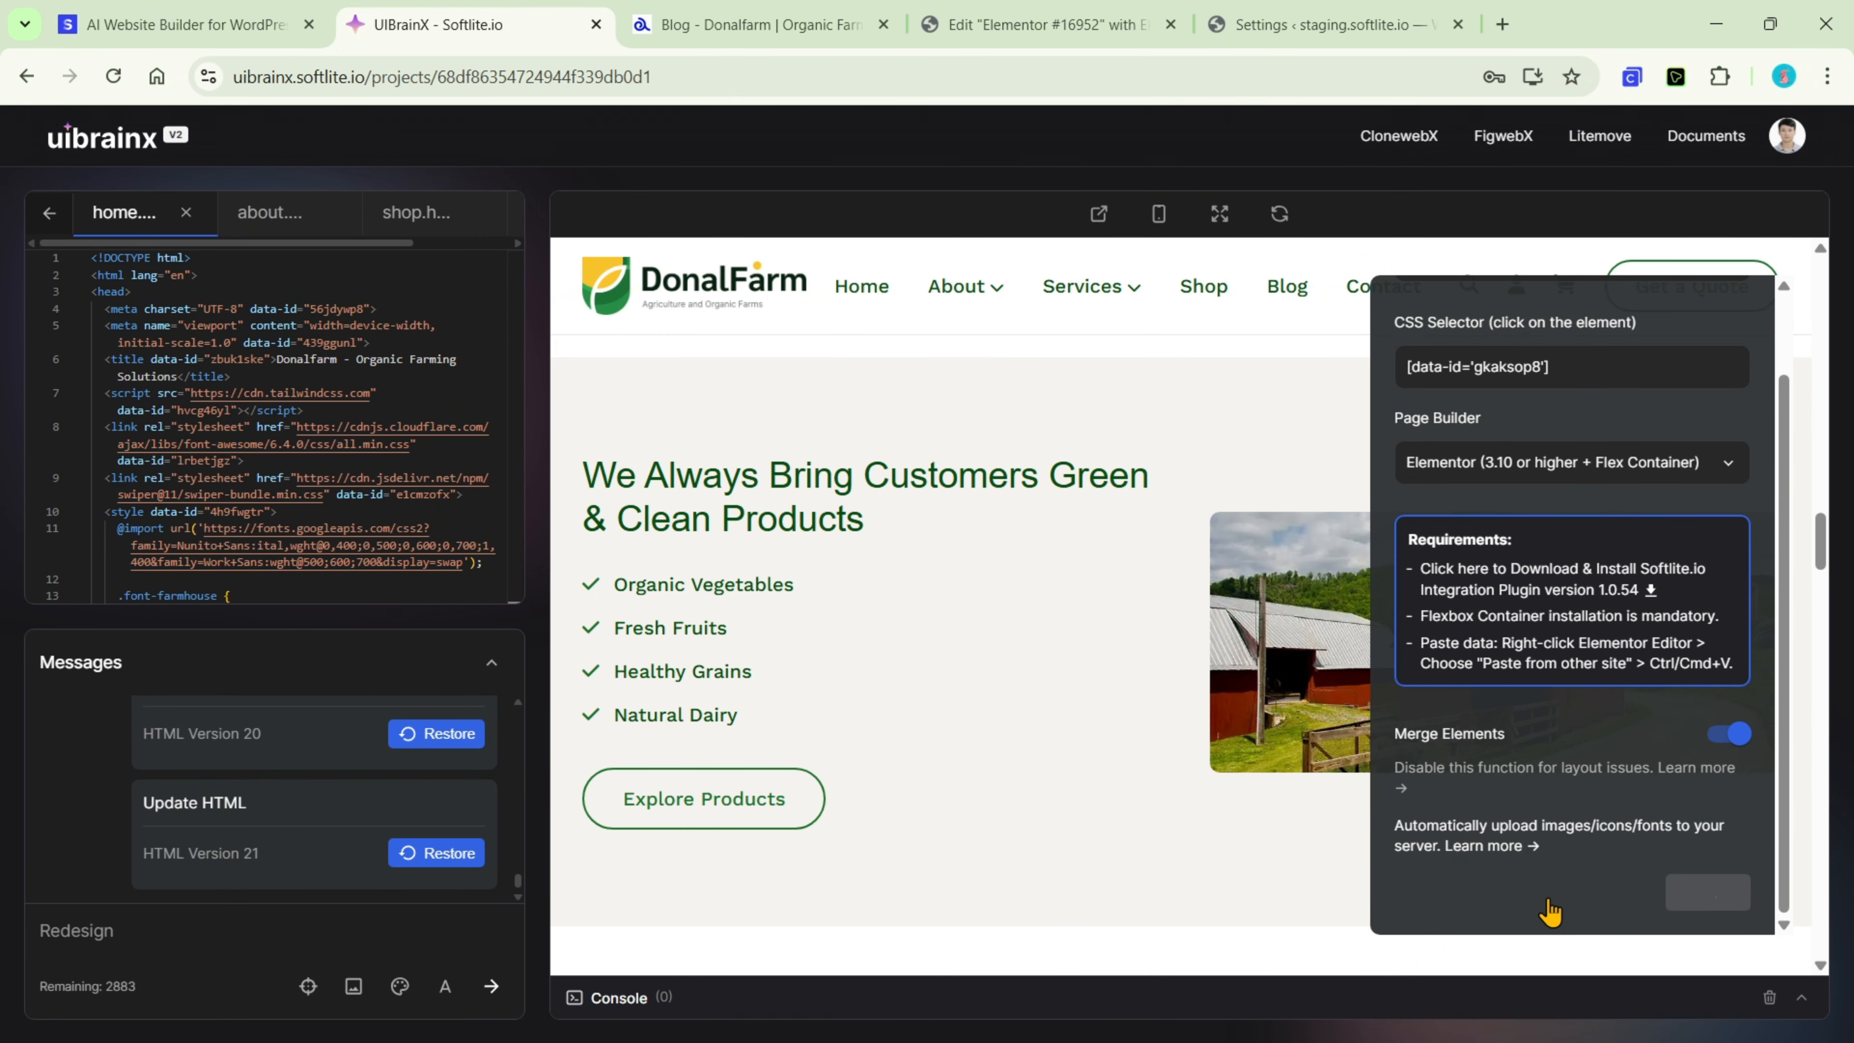
Switch to the Elementor editor and paste the merged Green & Clean Products section below the unmerged one with Paste from other site
left_click(978, 14)
scroll(882, 828, "down", 2)
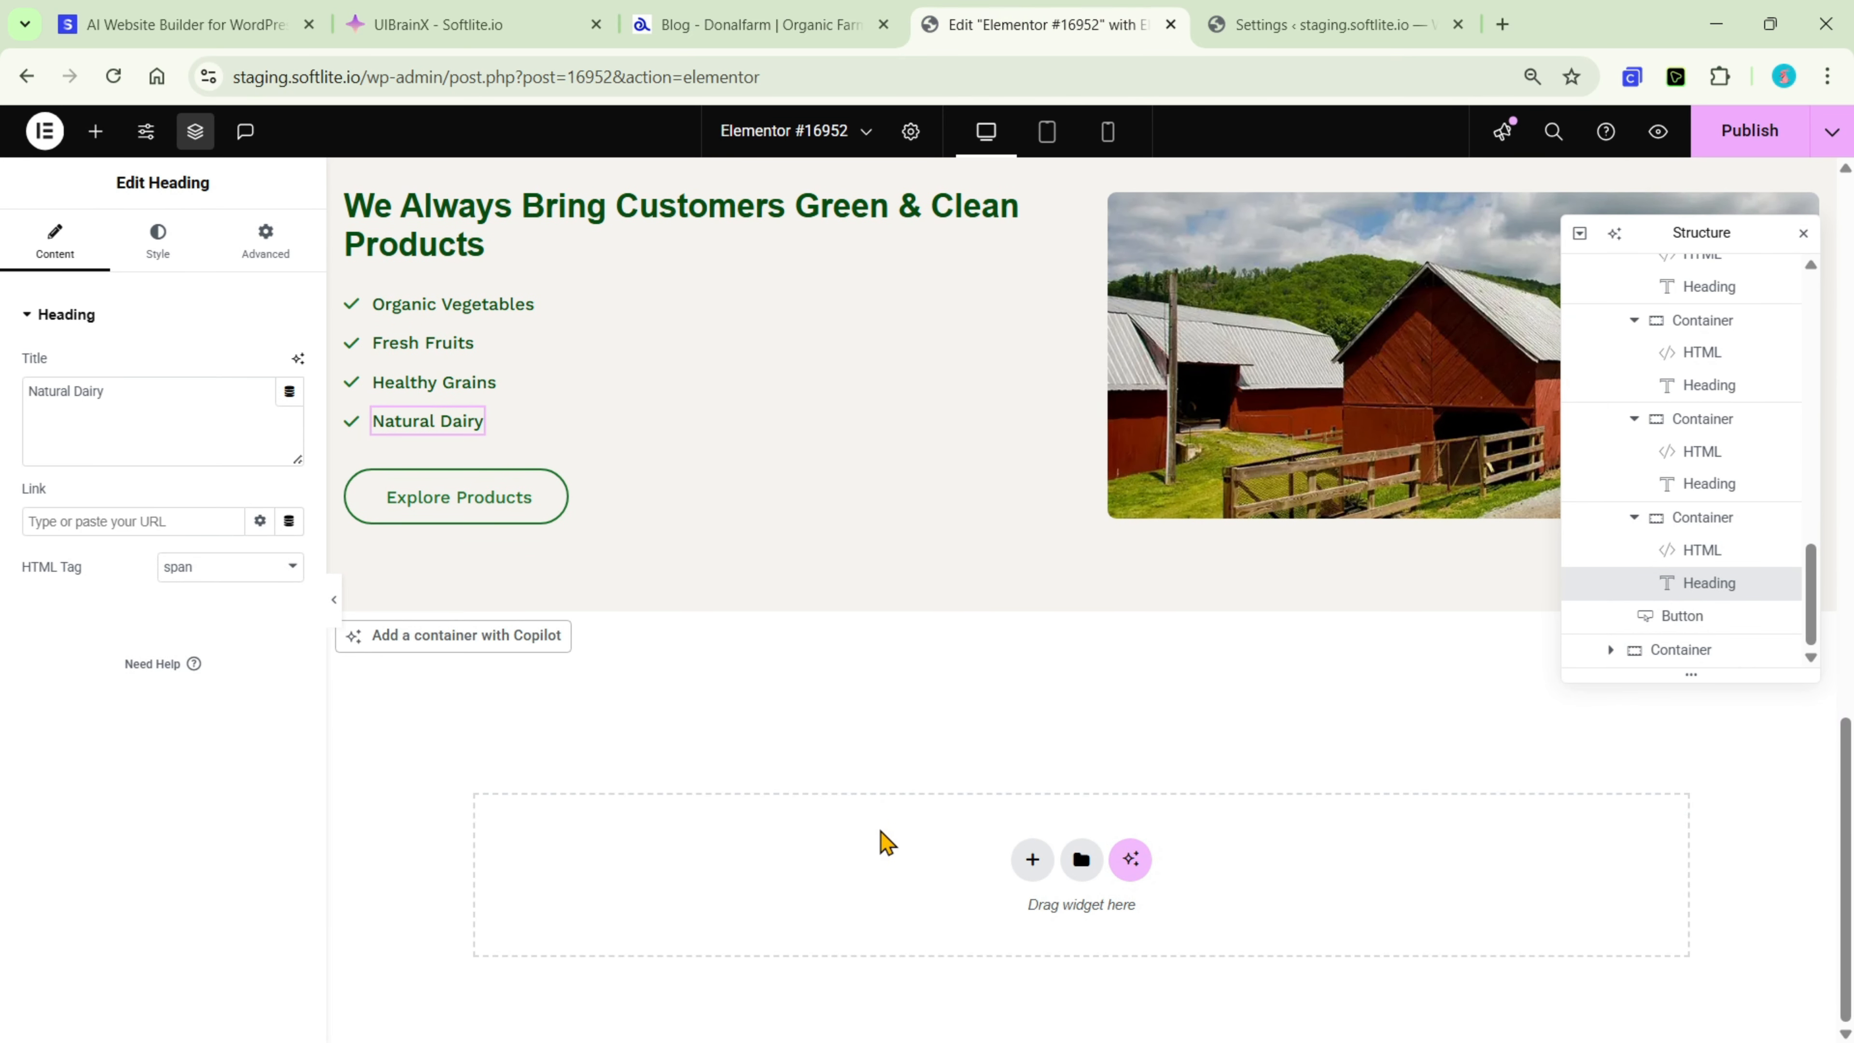
right_click(881, 832)
left_click(935, 893)
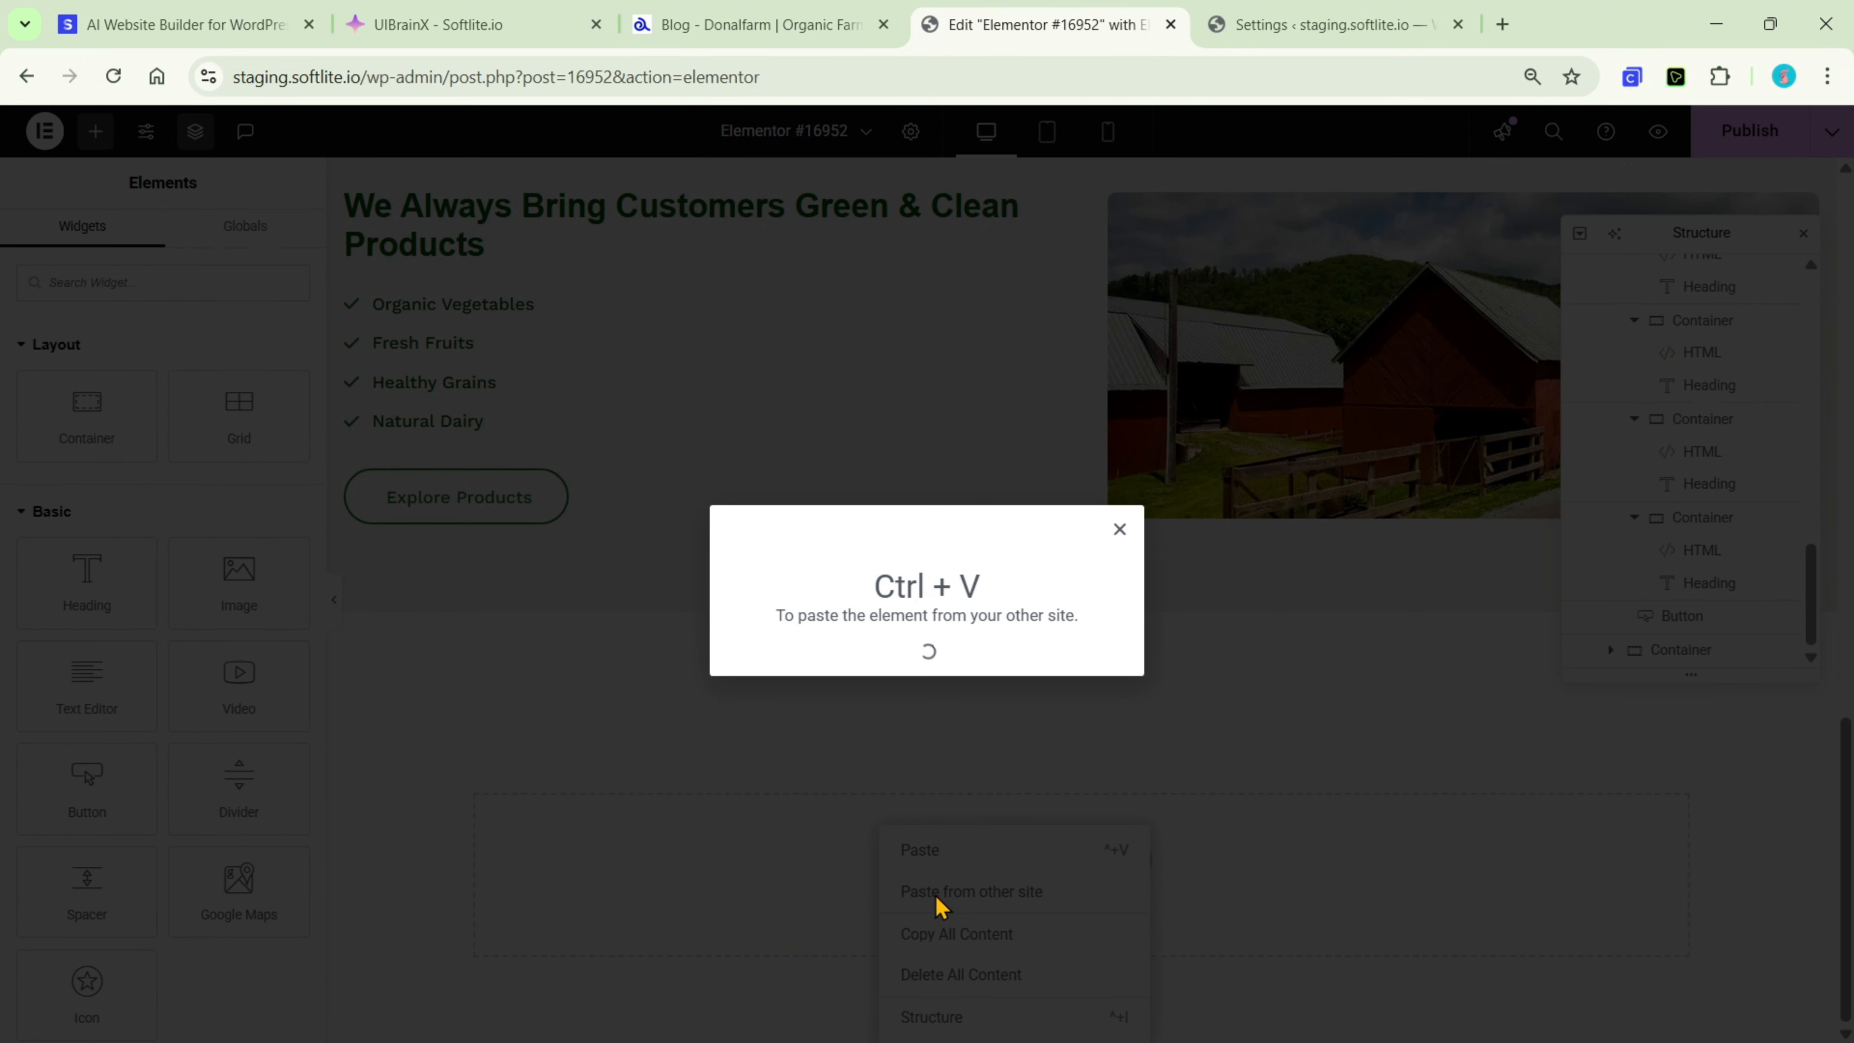
key("ctrl+v")
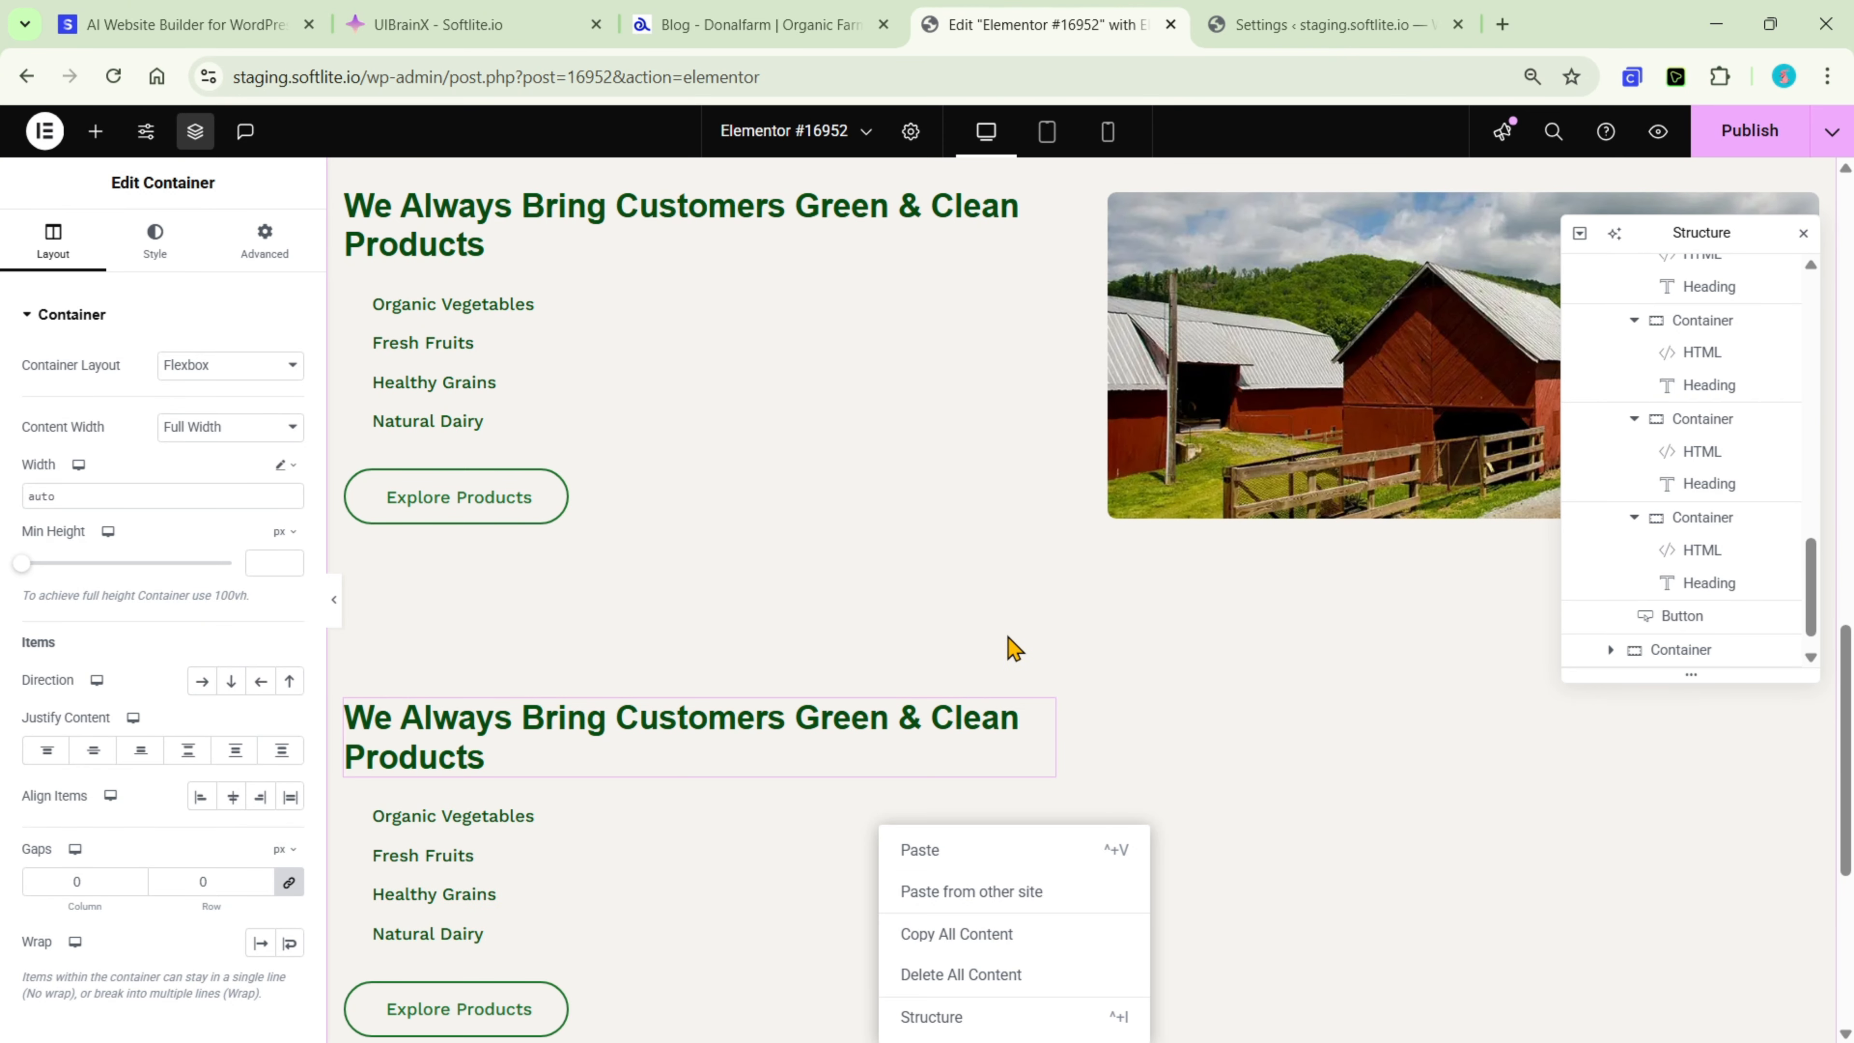
Inspect the Organic Vegetables and Fresh Fruits items in the merged section's Dynamic List widget
left_click(495, 827)
left_click(151, 402)
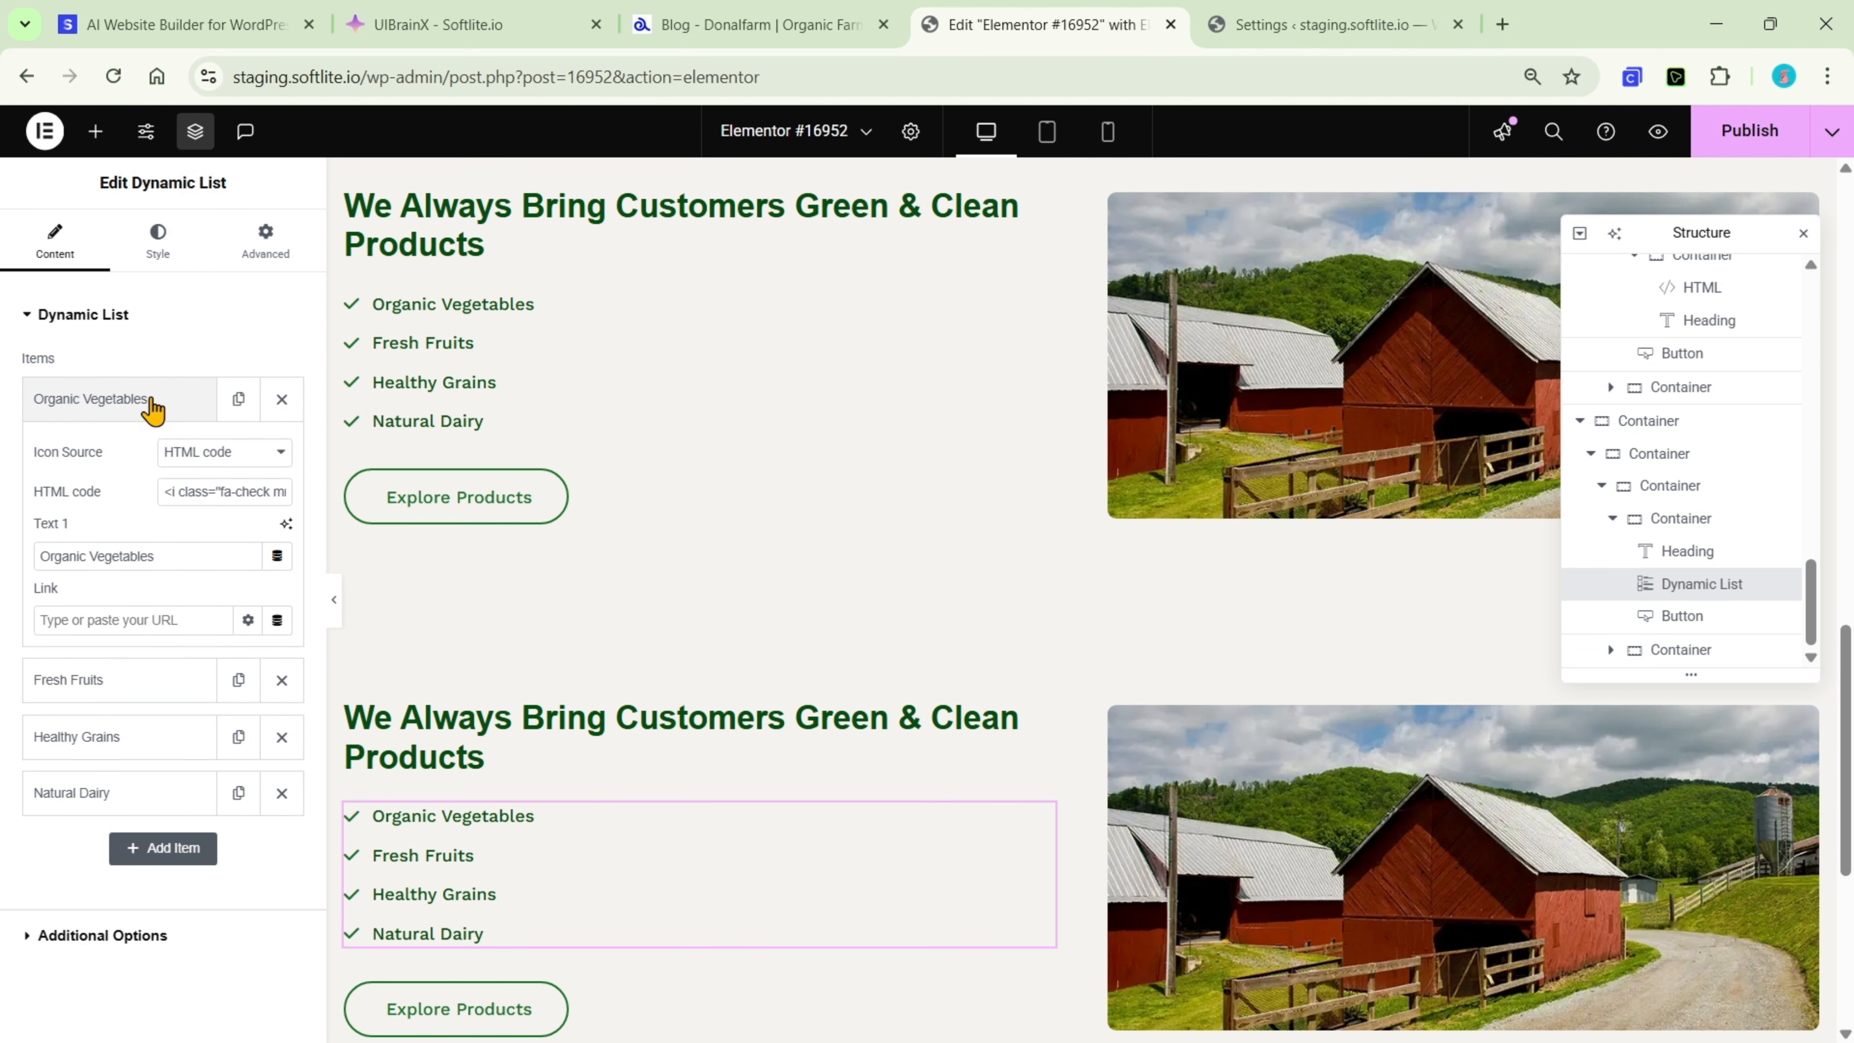
left_click(102, 408)
left_click(109, 464)
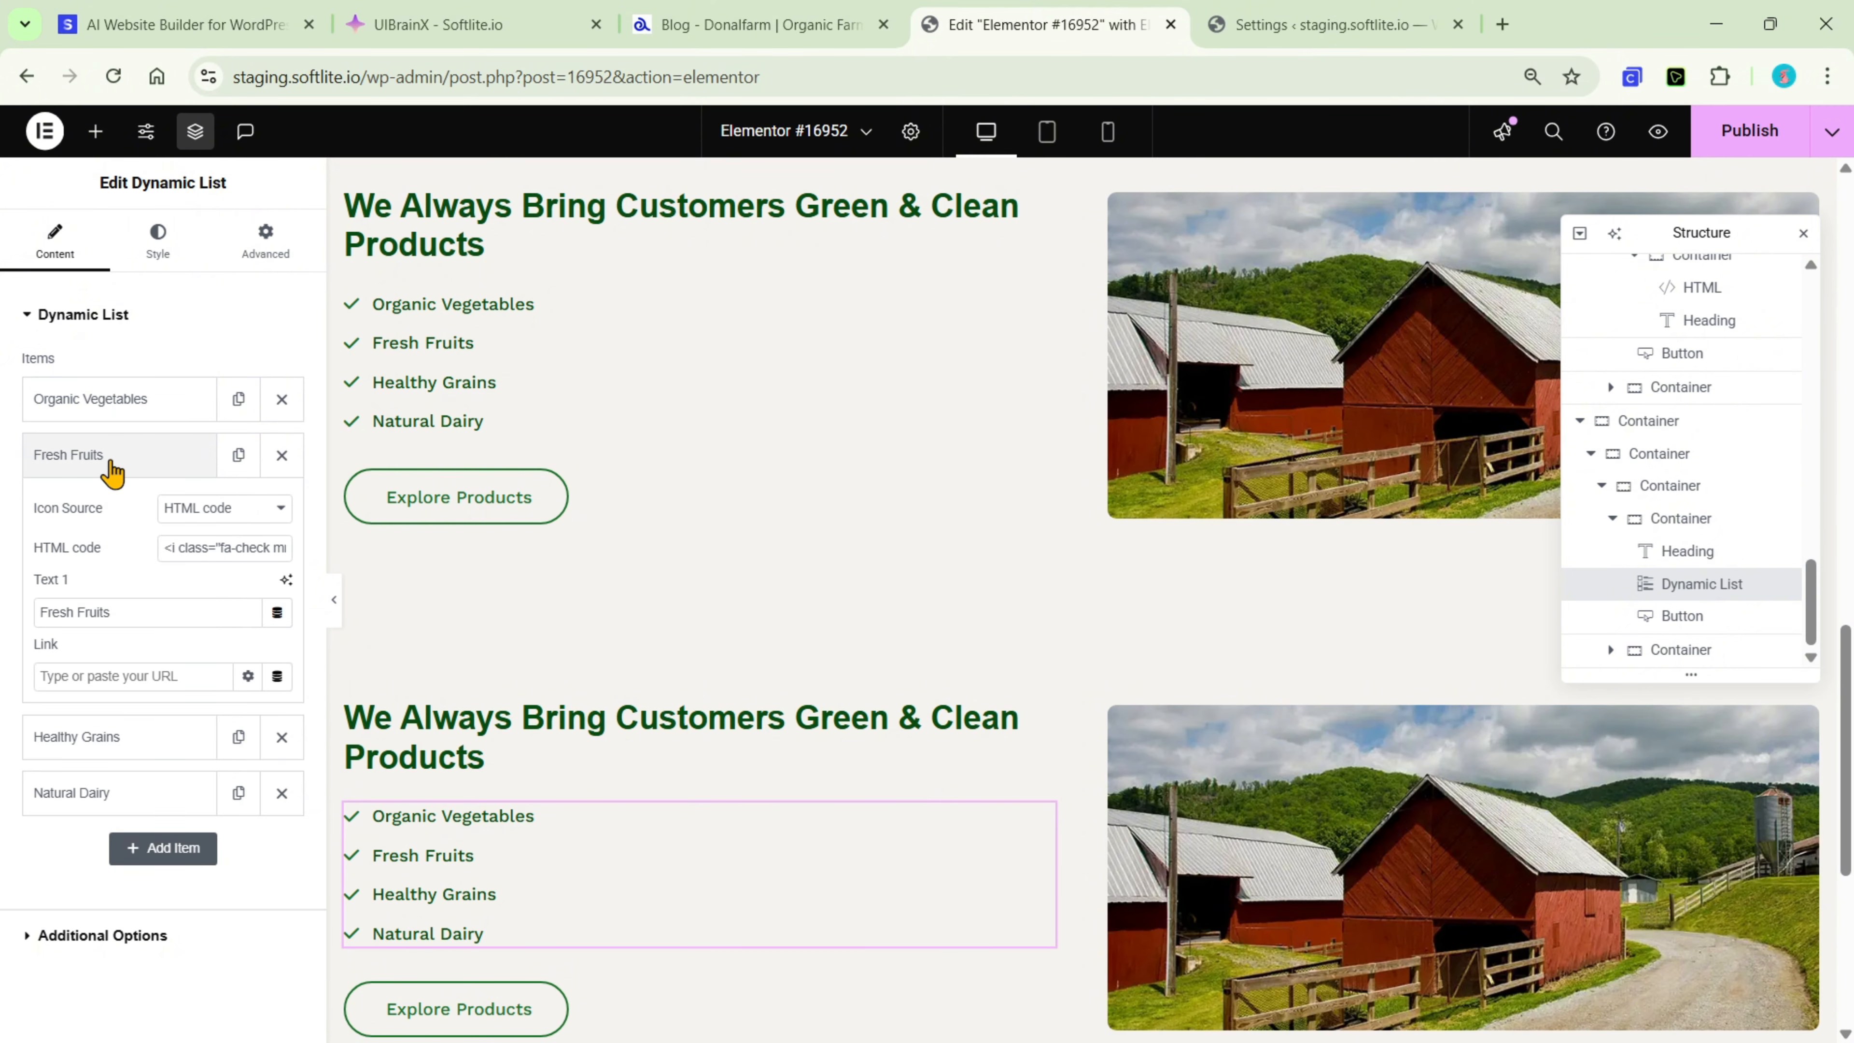
left_click(109, 464)
Duplicate the Natural Dairy item in the Dynamic List three times
left_click(238, 568)
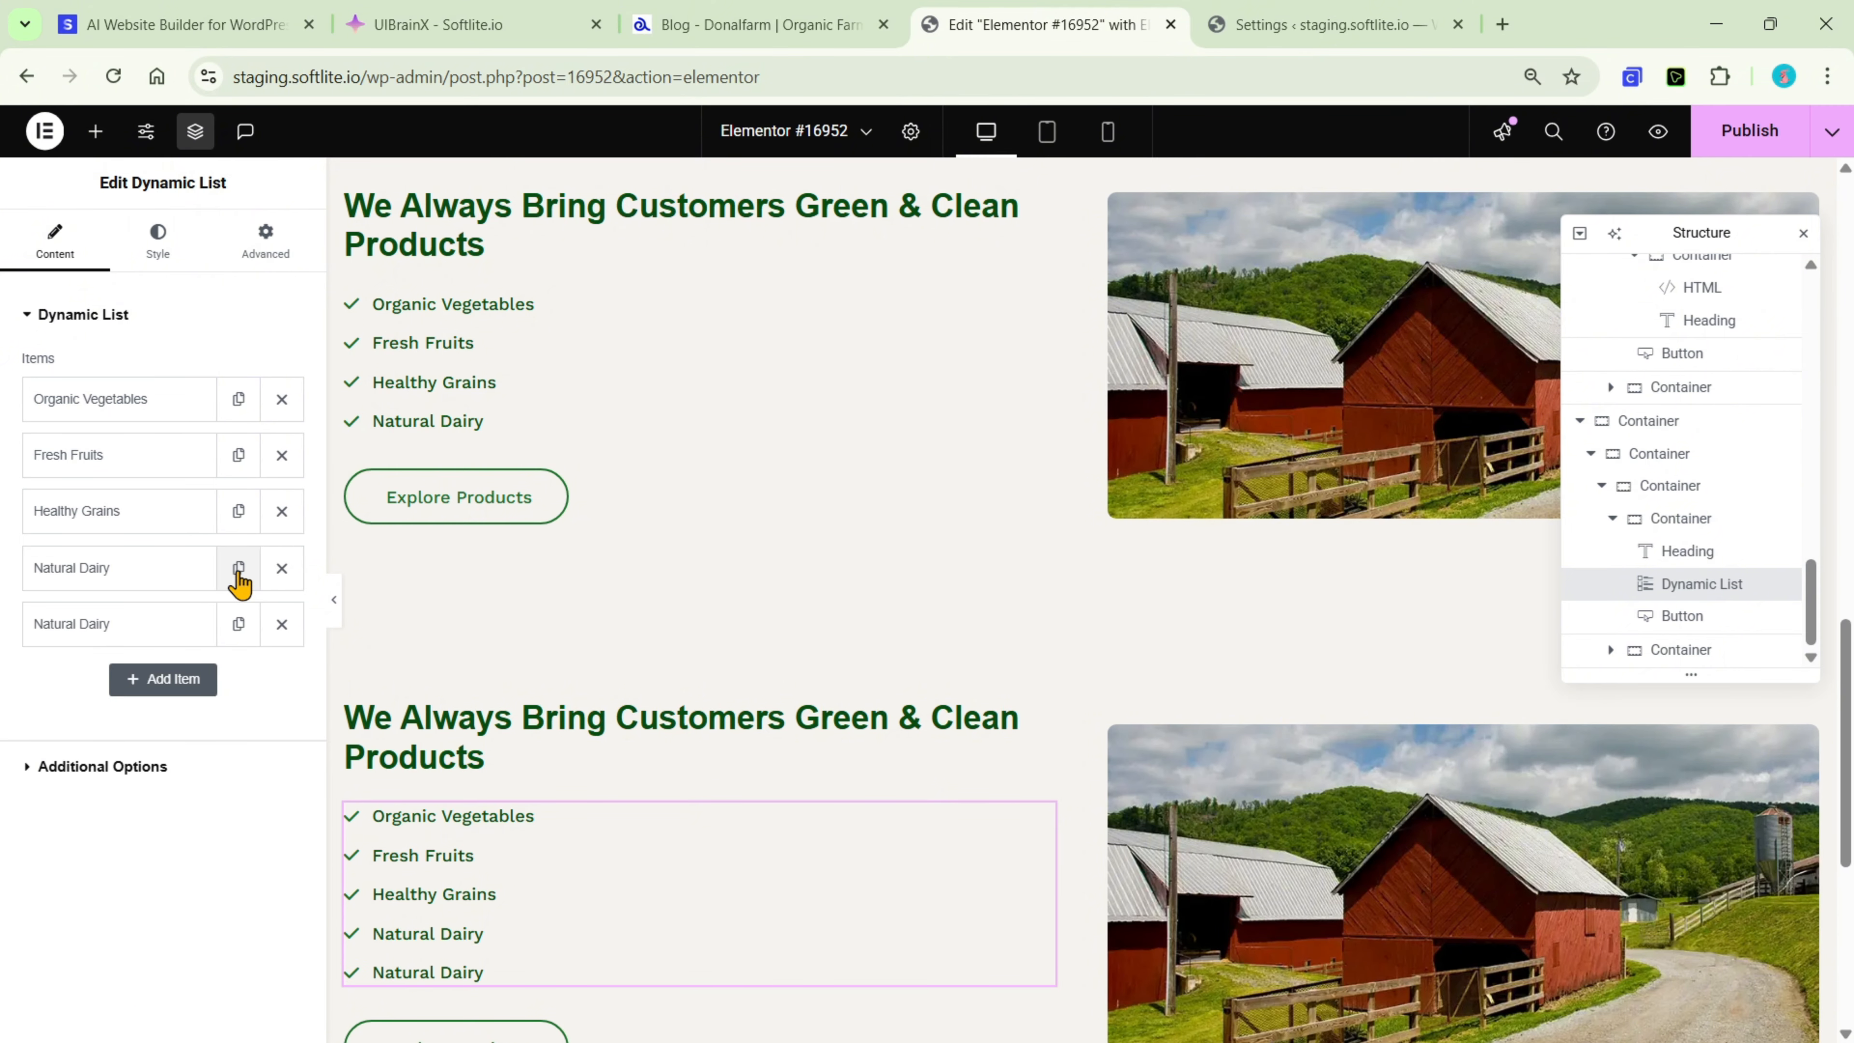
left_click(238, 625)
left_click(238, 625)
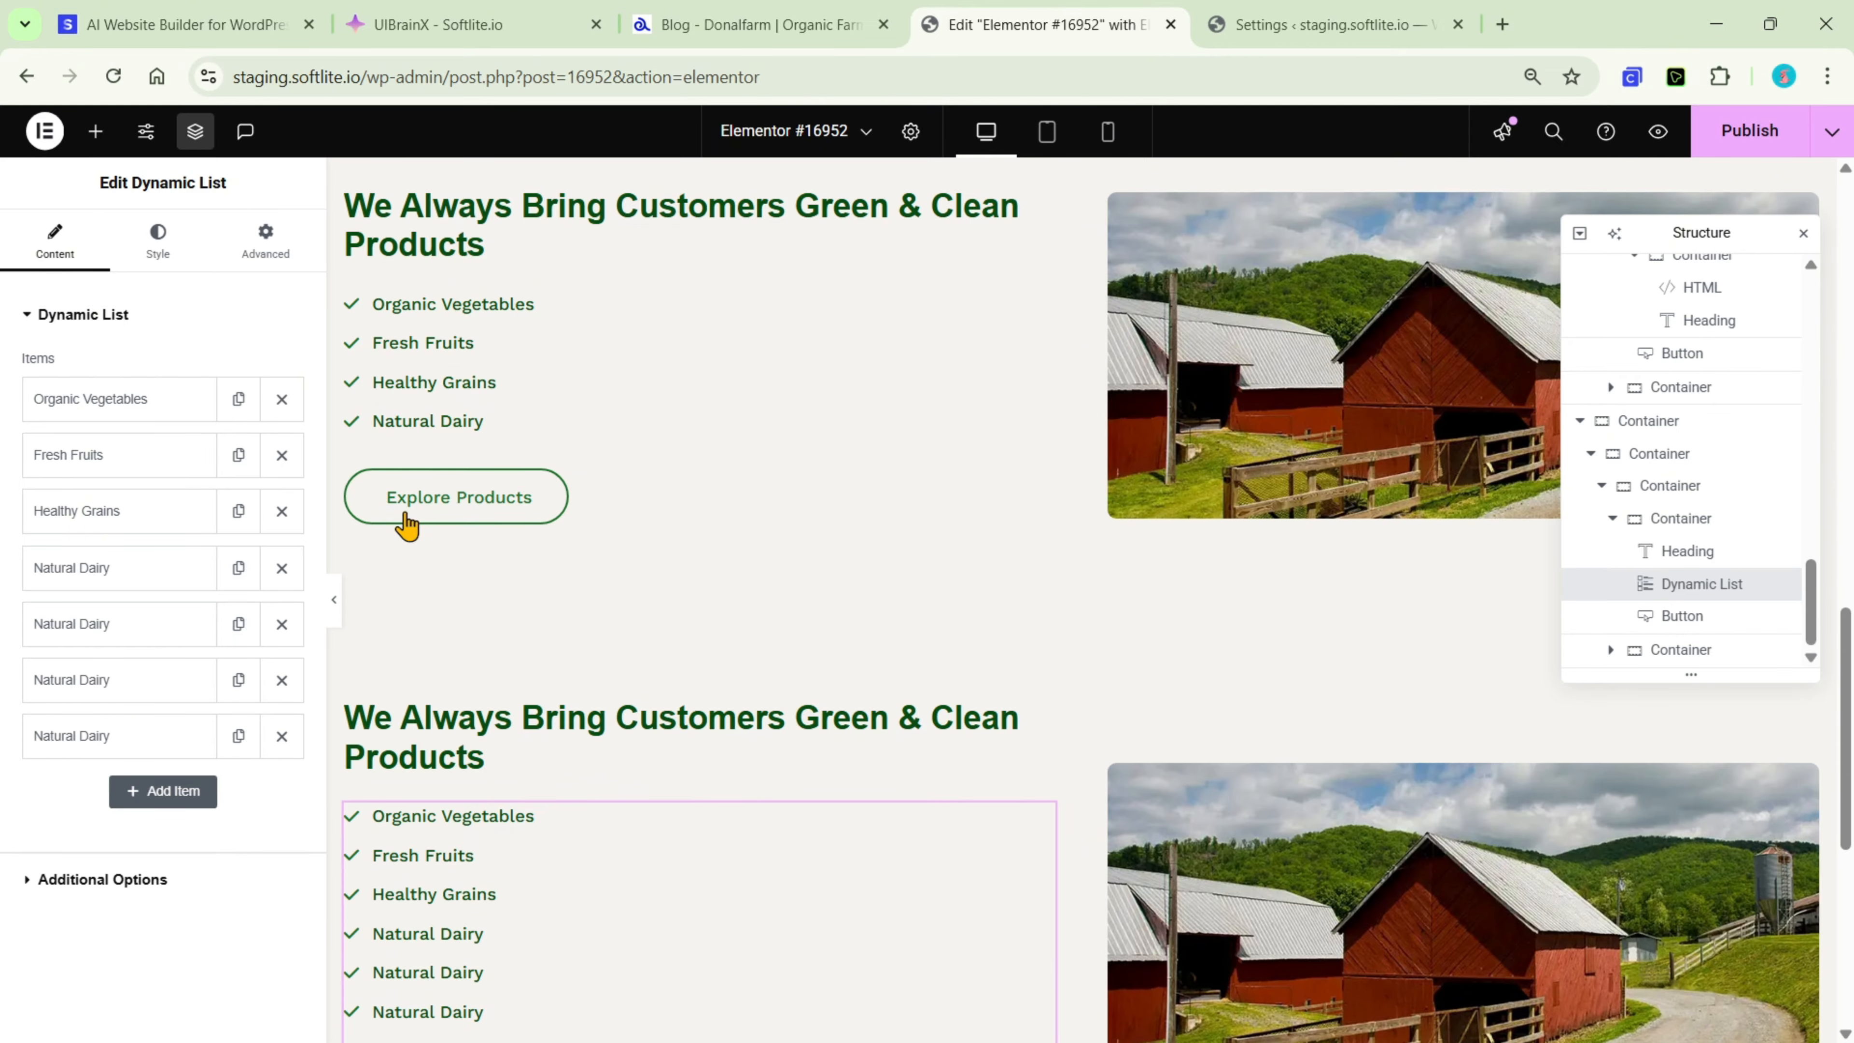
Check both Green & Clean Products sections in tablet and mobile portrait views, and return to desktop view
scroll(584, 481, "down", 3)
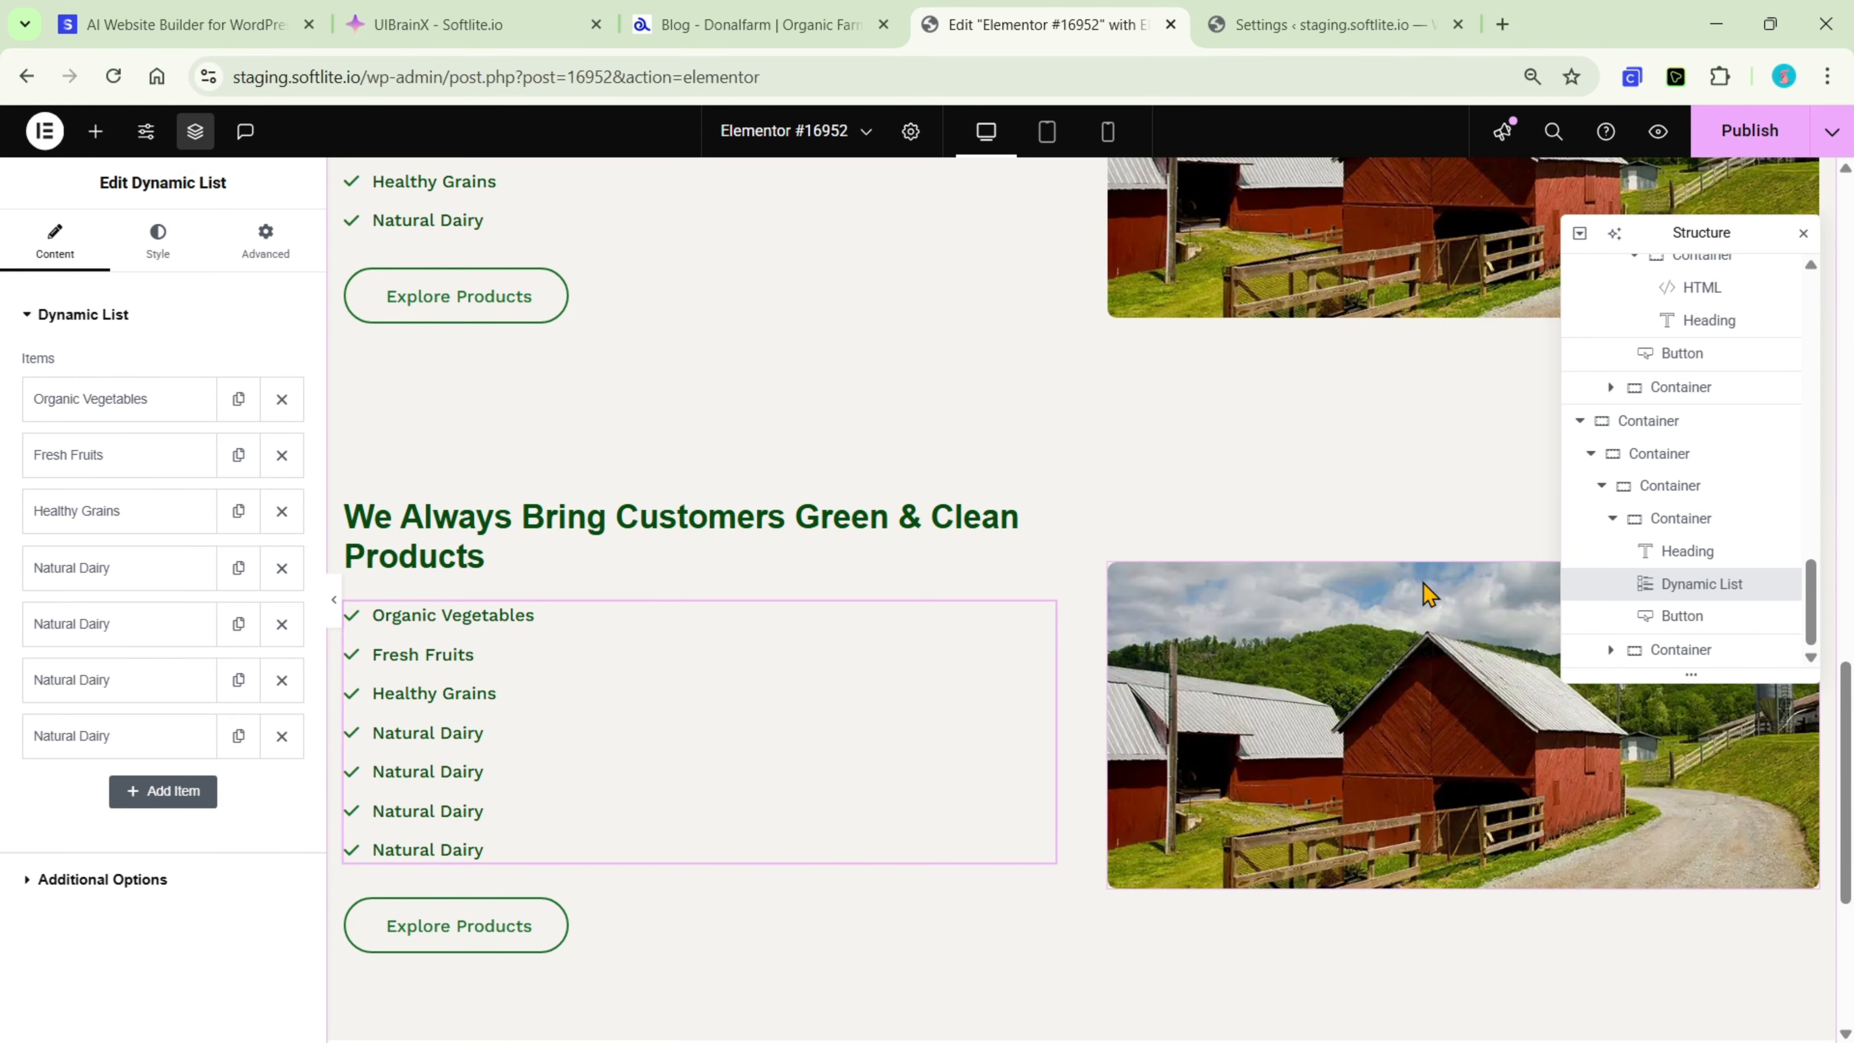
left_click(1045, 138)
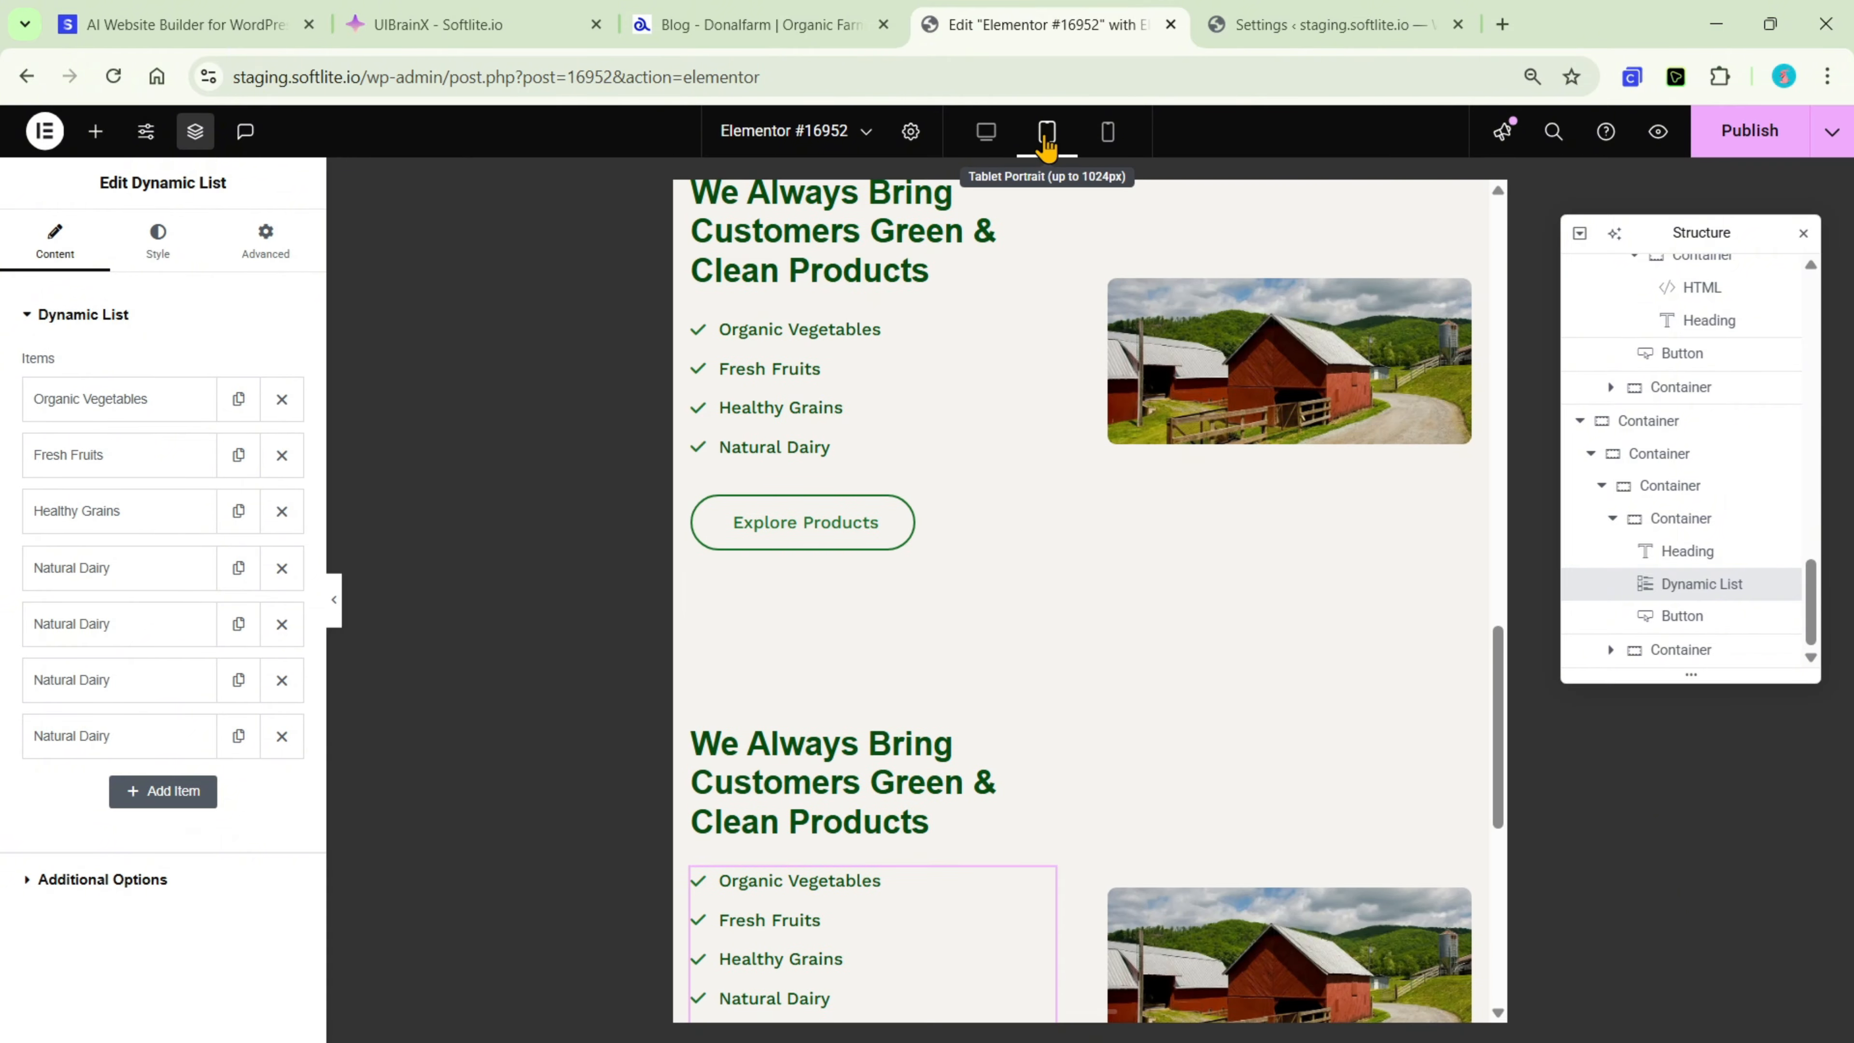
left_click(1107, 135)
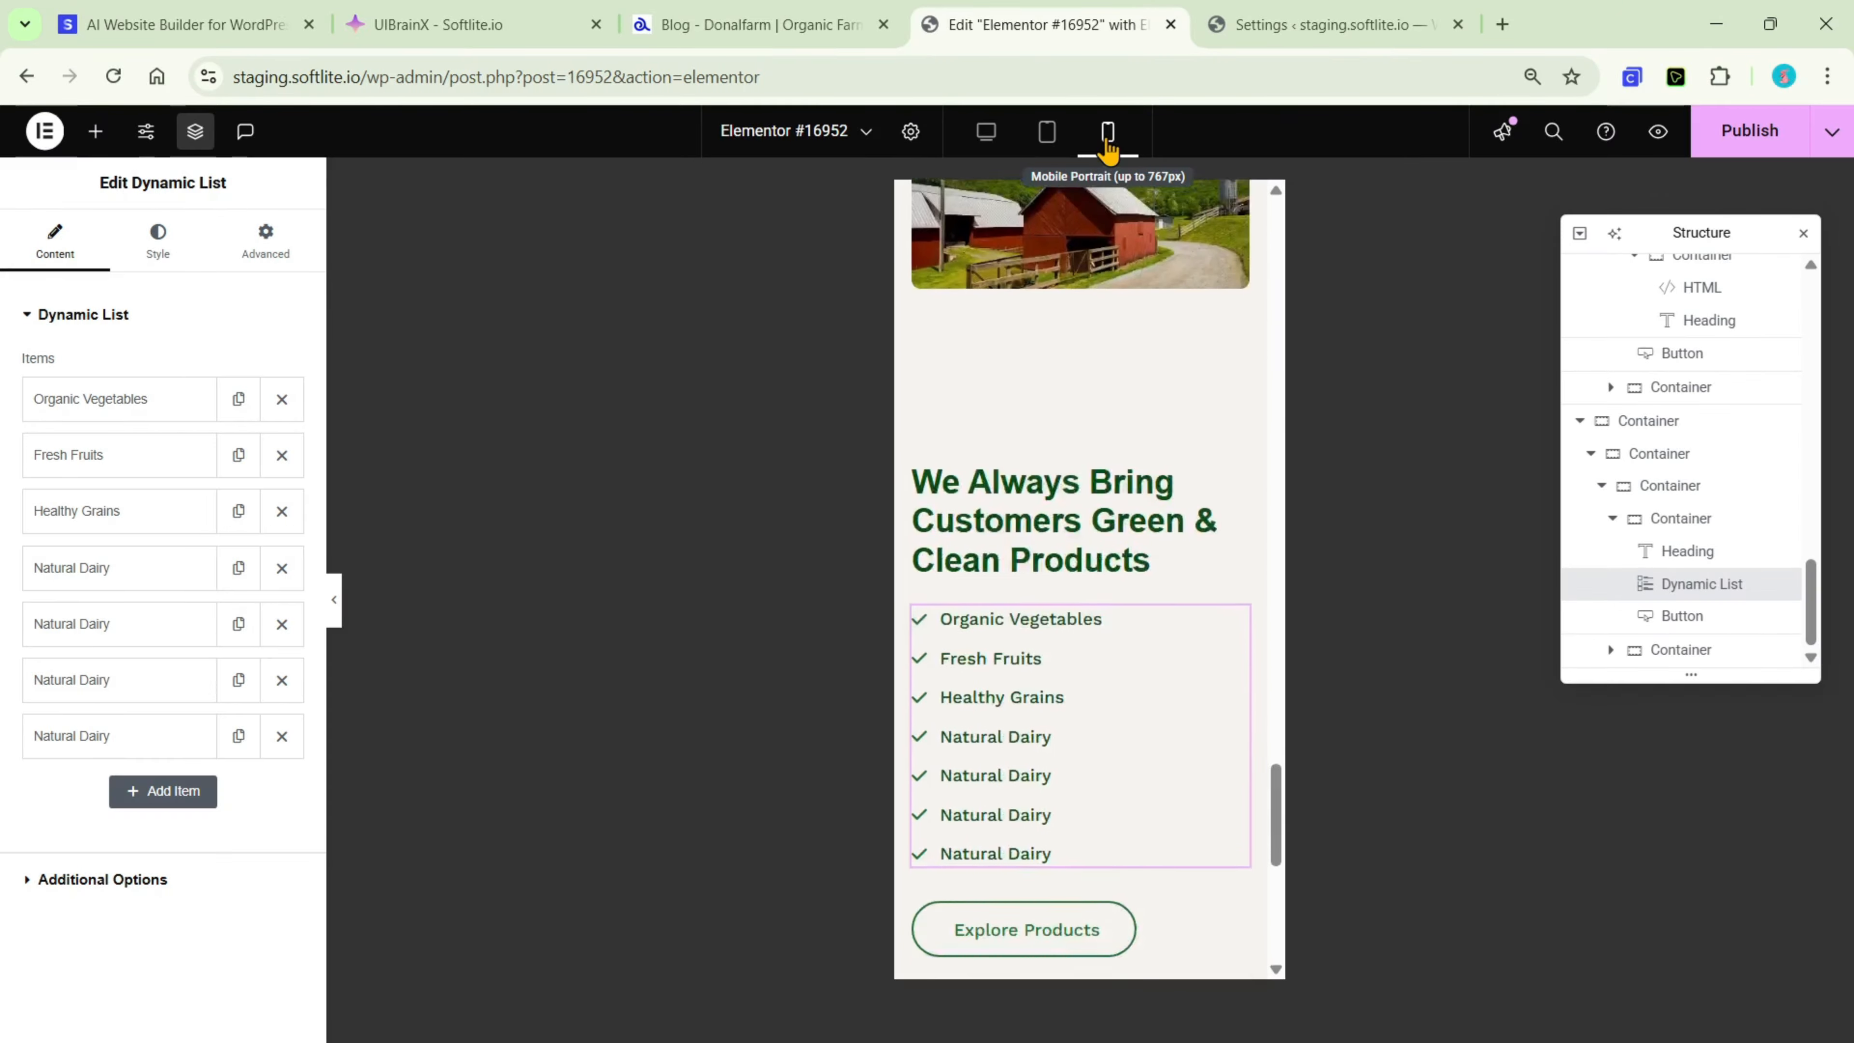
scroll(1212, 757, "down", 10)
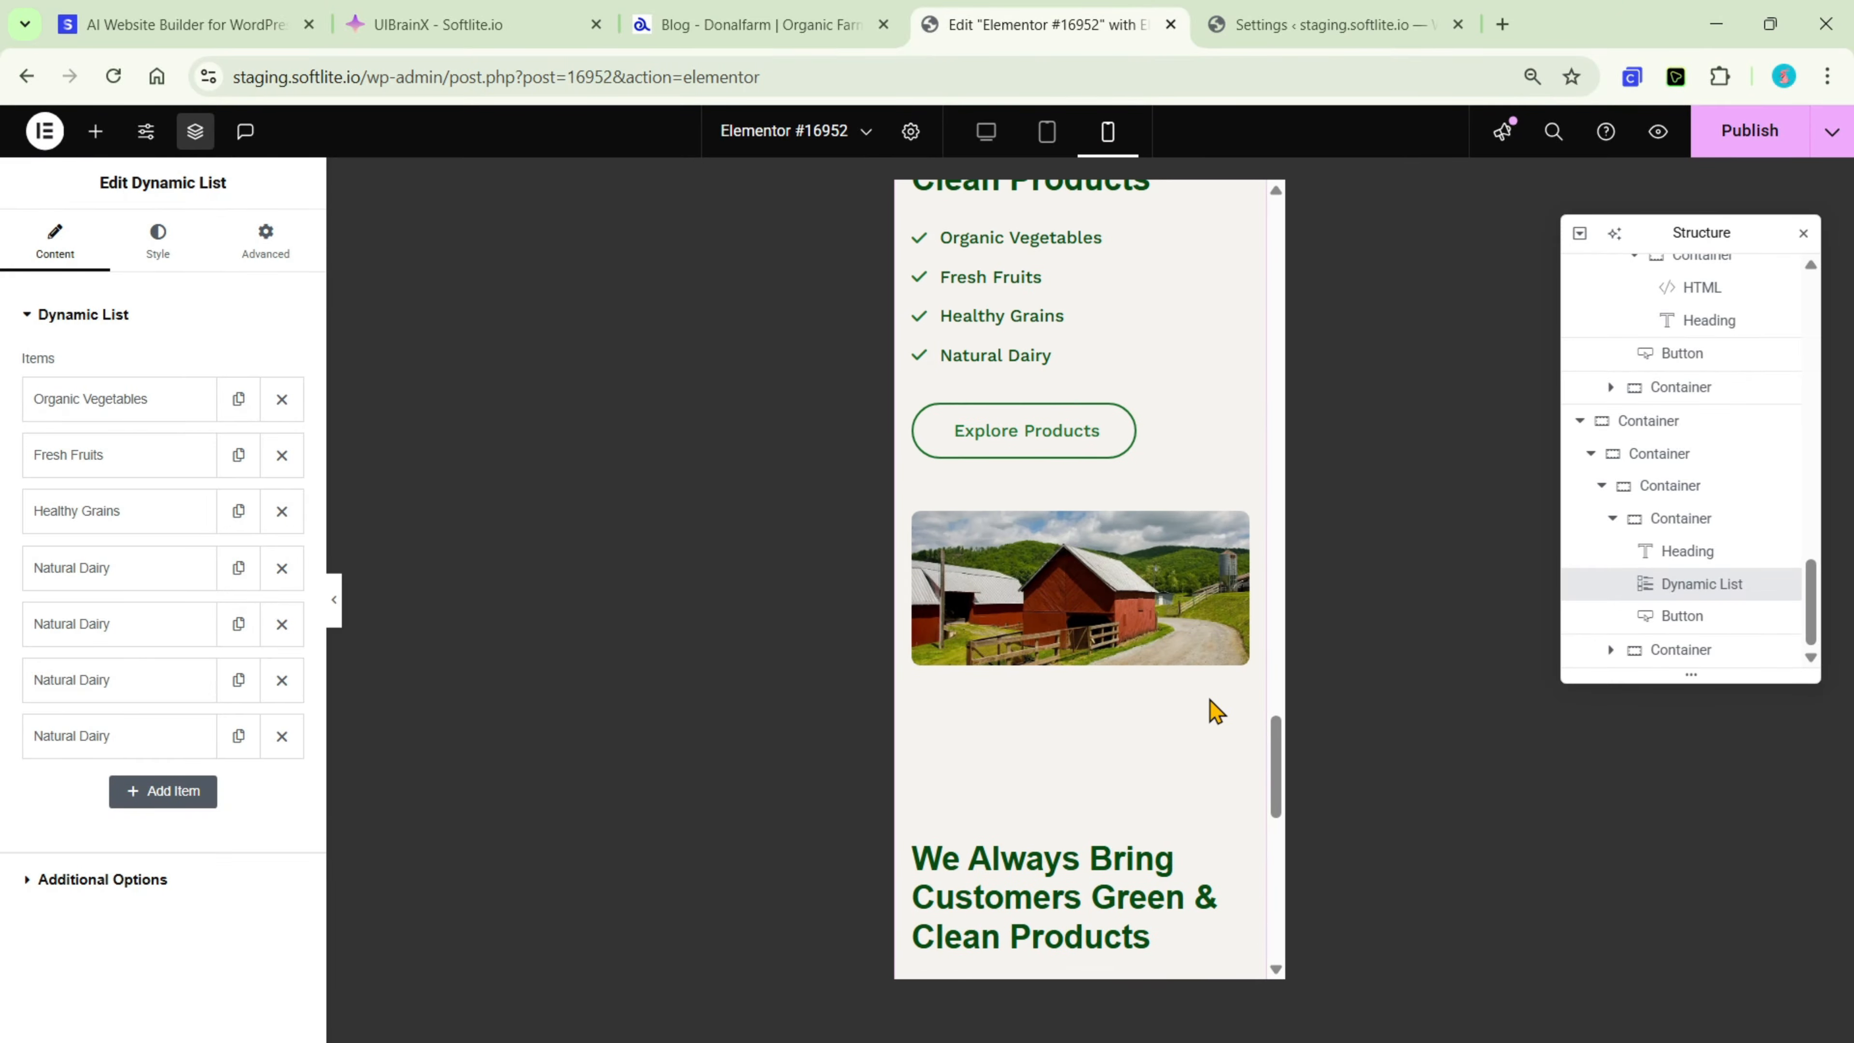
scroll(1214, 711, "up", 8)
left_click(1024, 520)
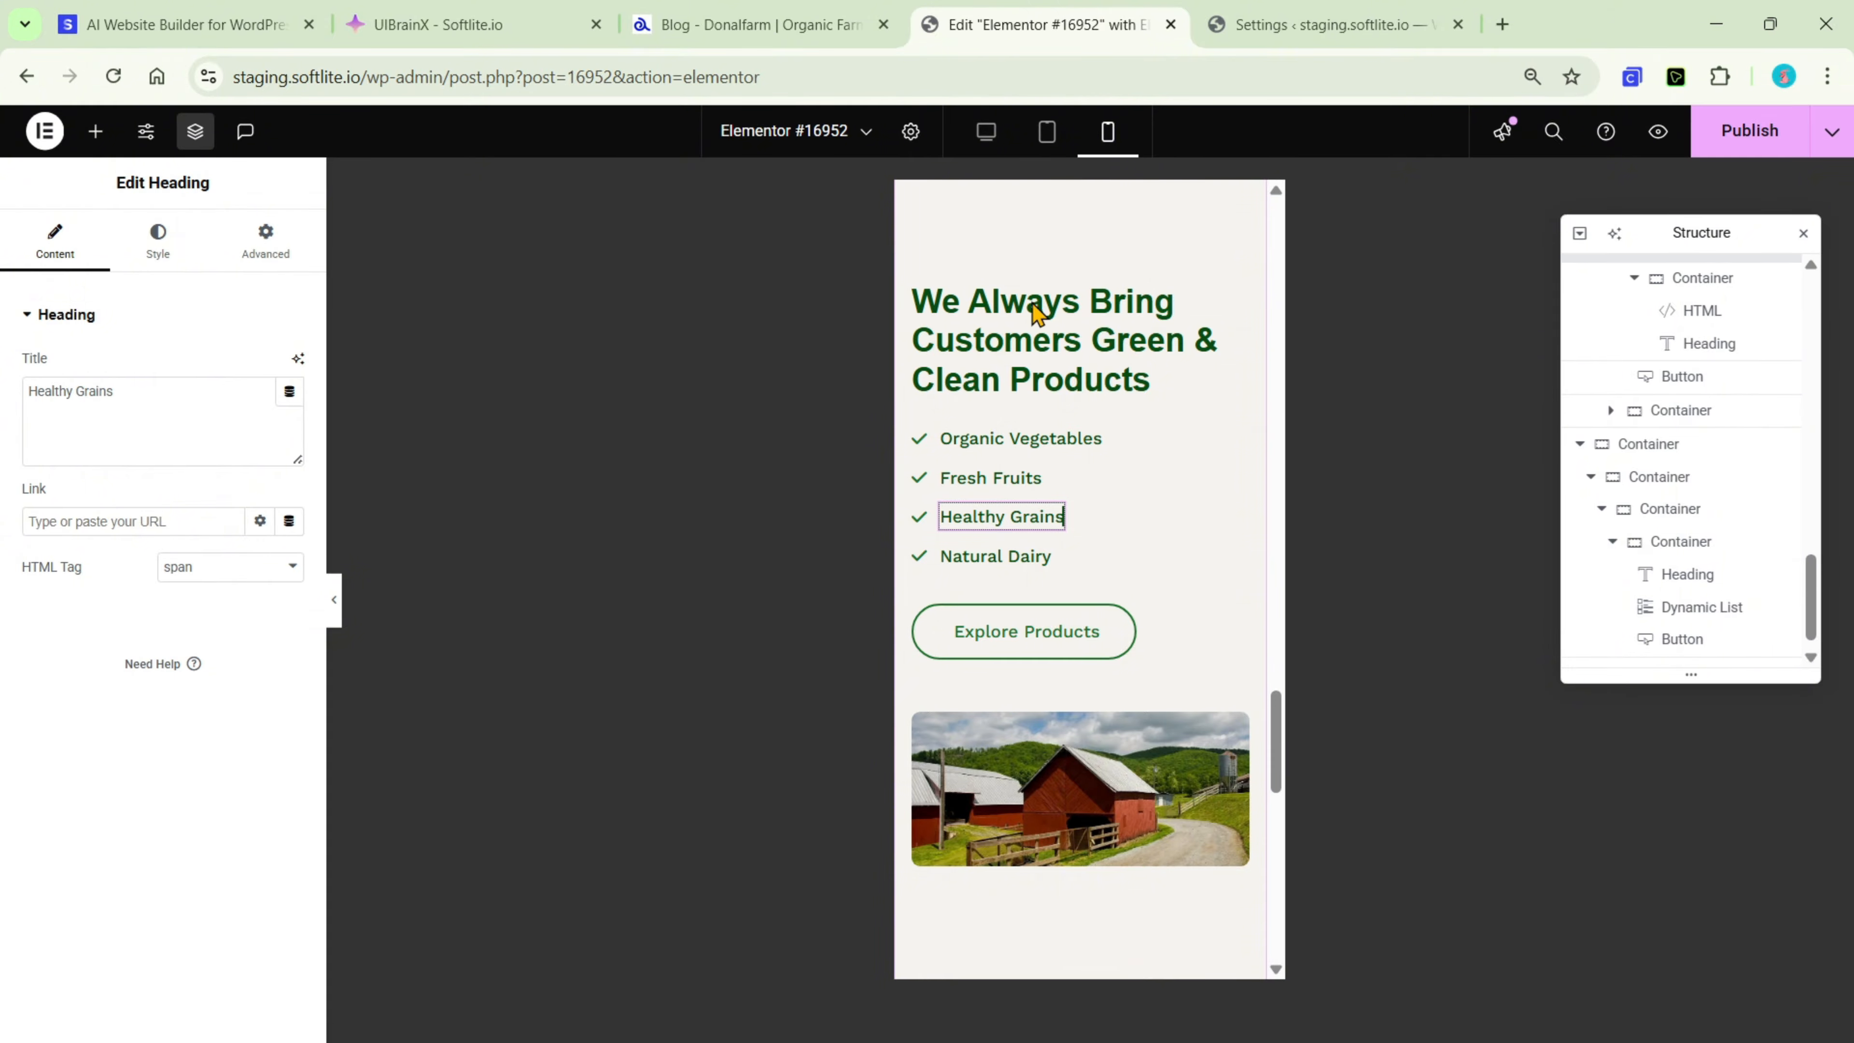
left_click(986, 132)
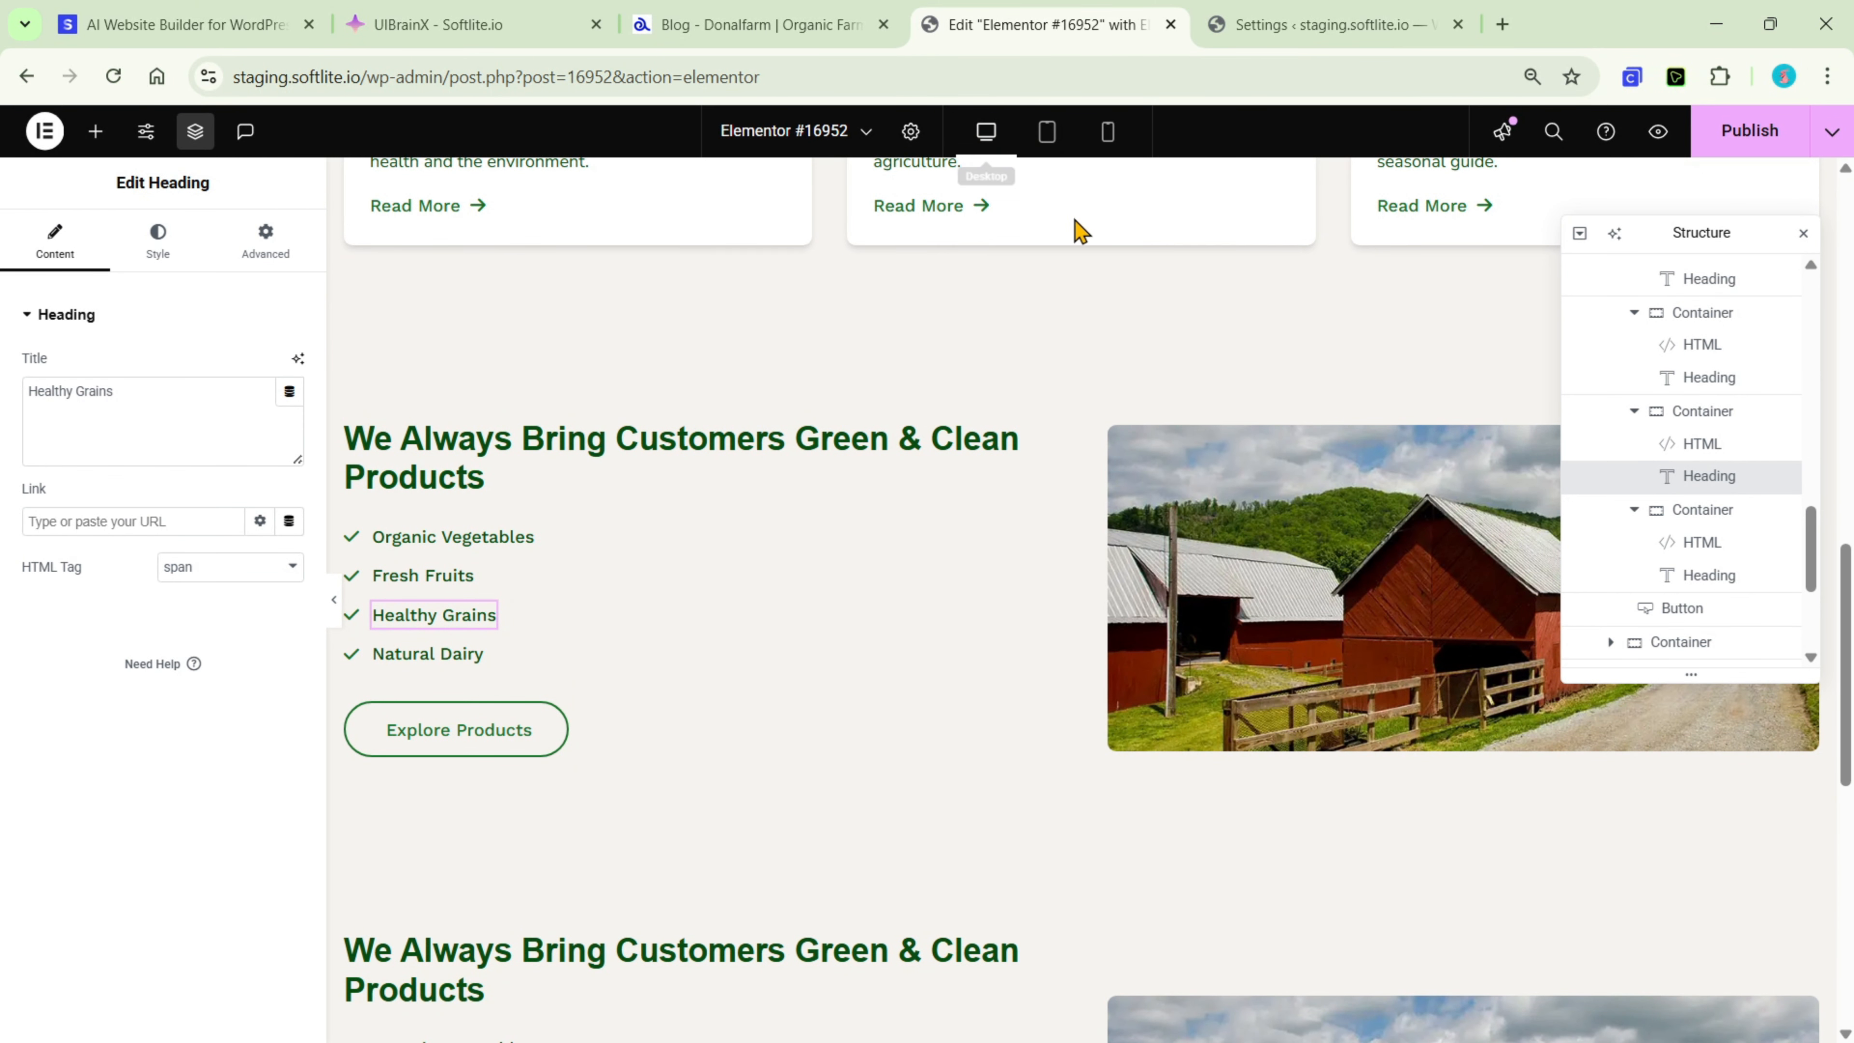
Collapse the four top-level containers in the page structure, and locate the third and first sections on the page
scroll(1745, 467, "up", 10)
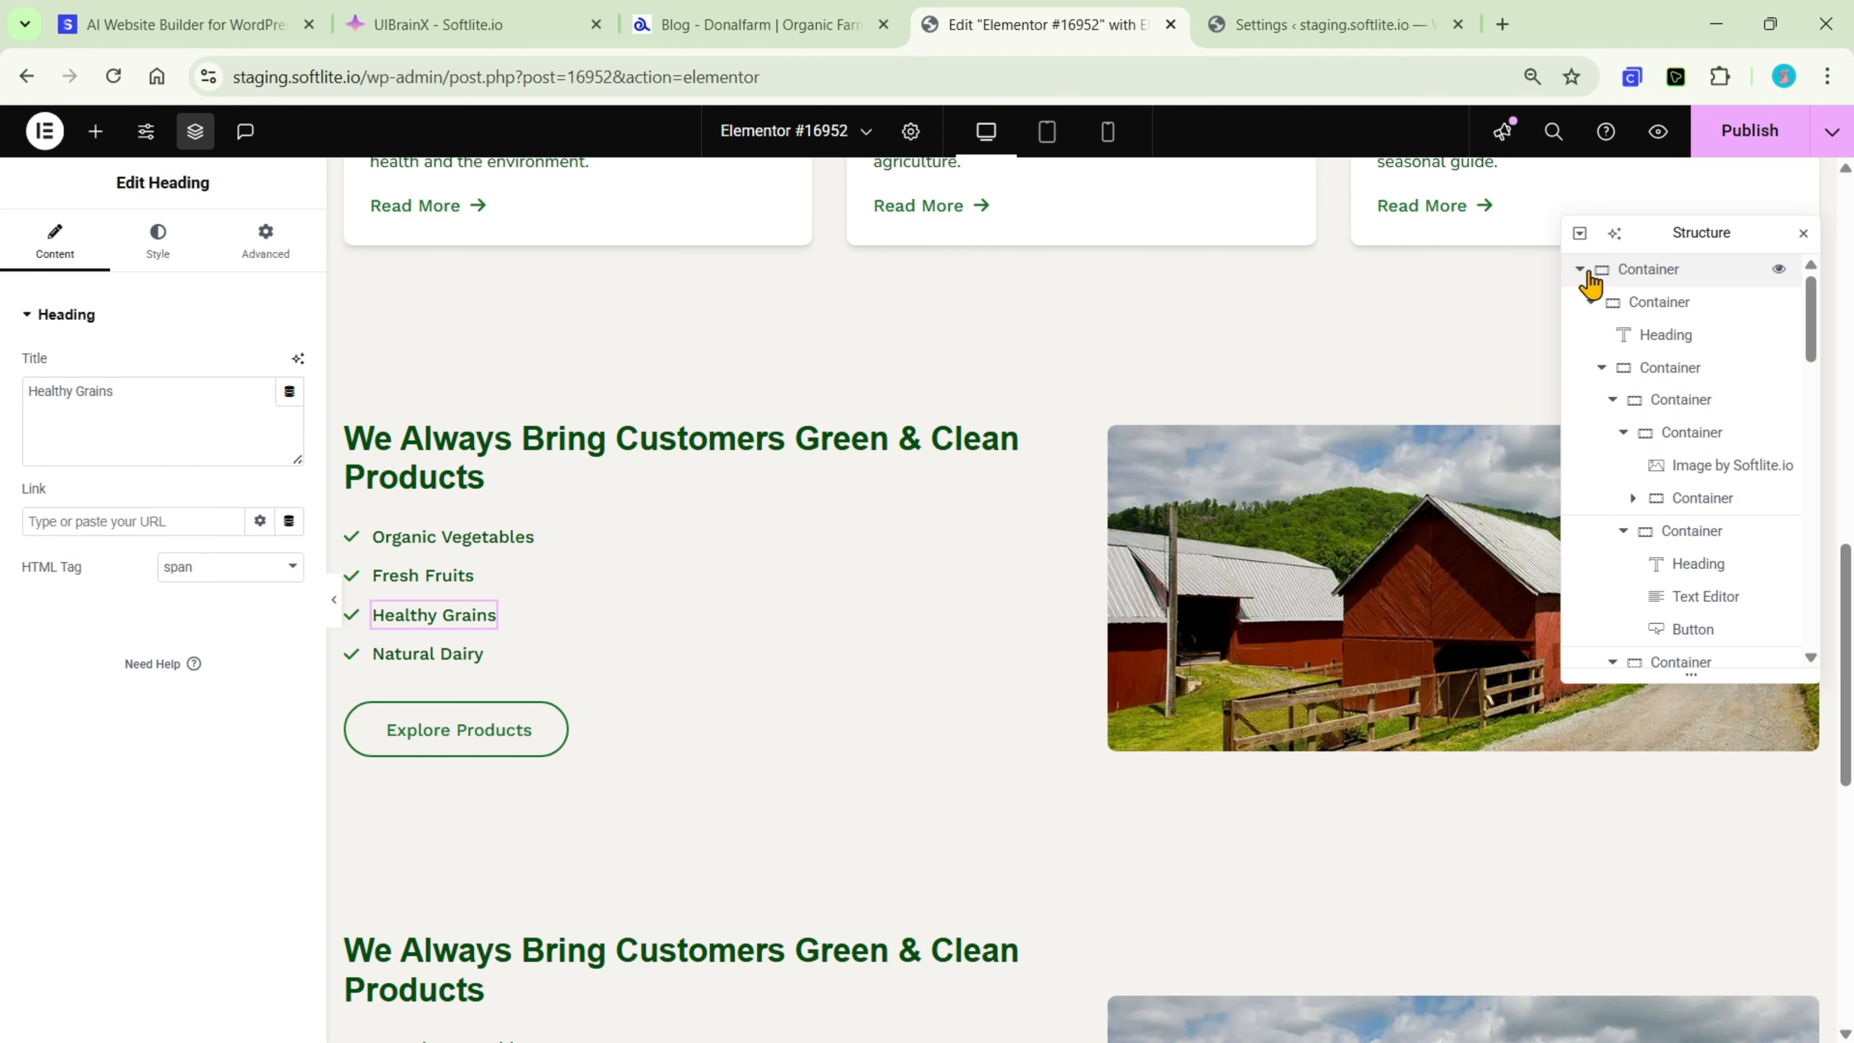
left_click(1586, 305)
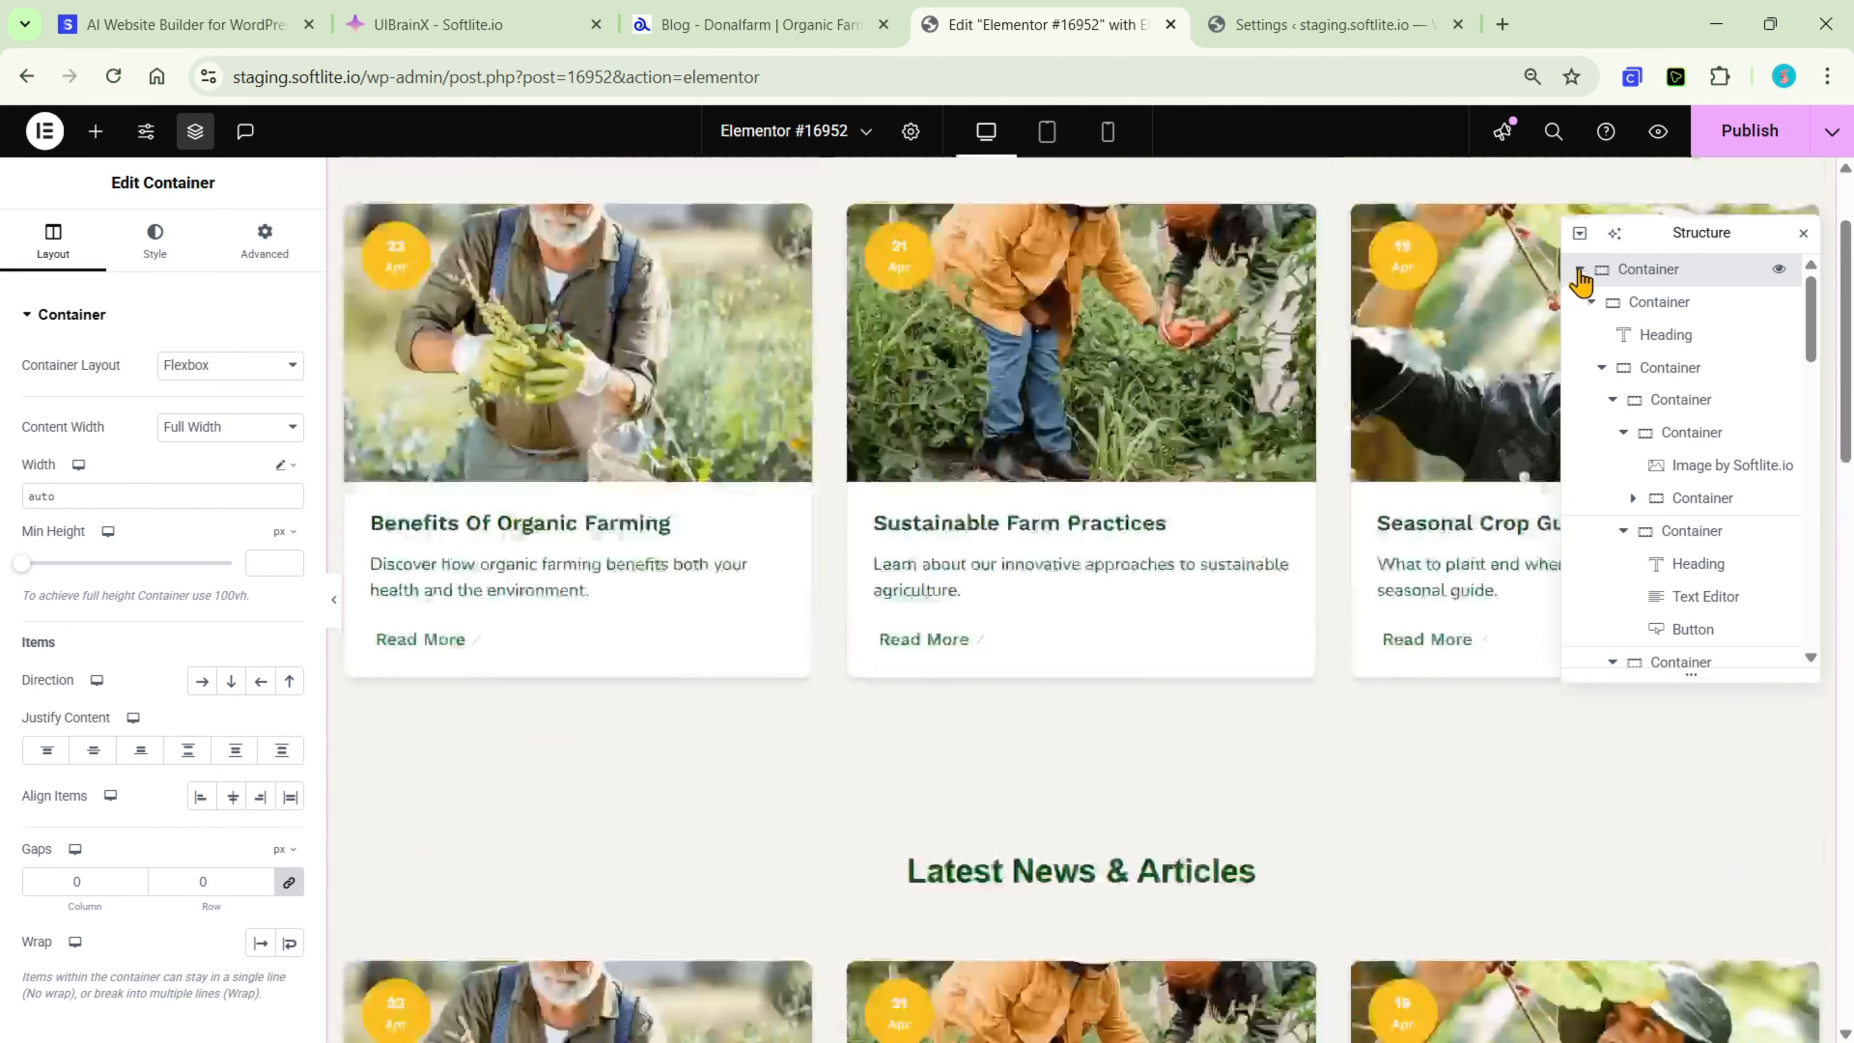
left_click(1579, 271)
left_click(1579, 302)
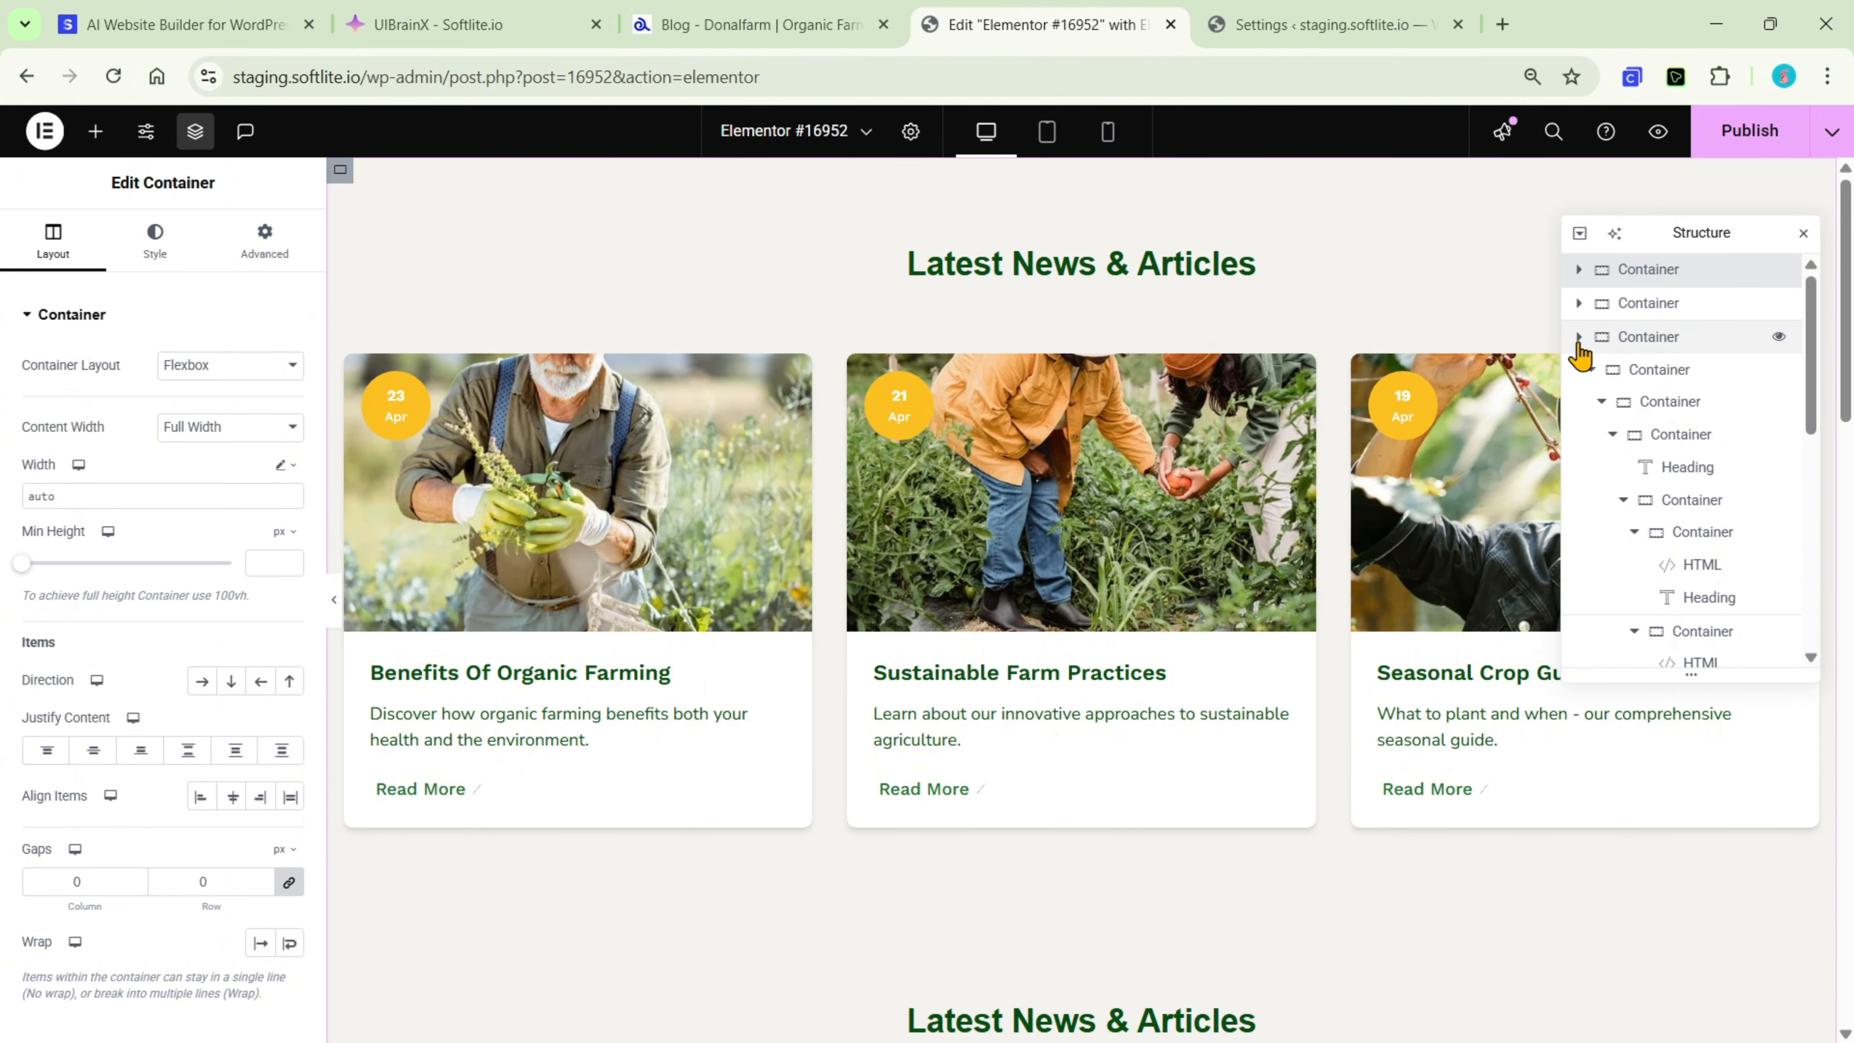
left_click(1578, 339)
left_click(1579, 371)
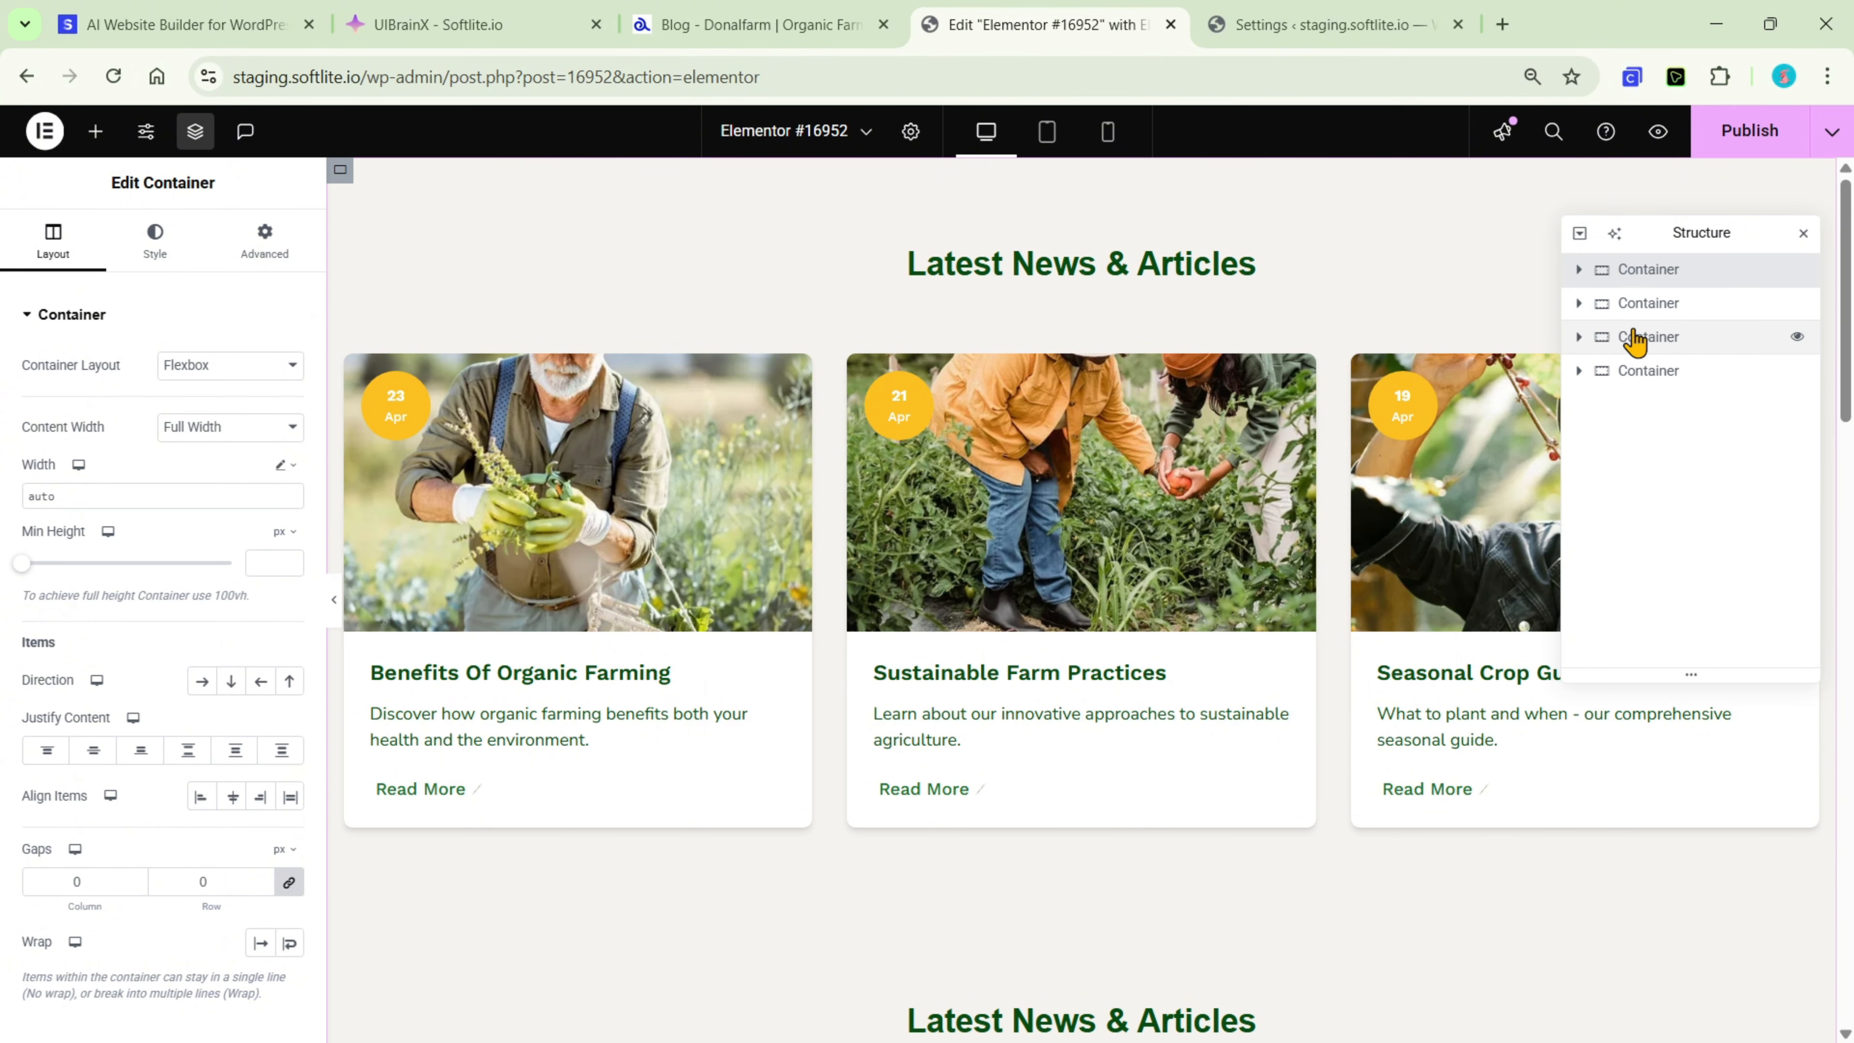
left_click(1631, 337)
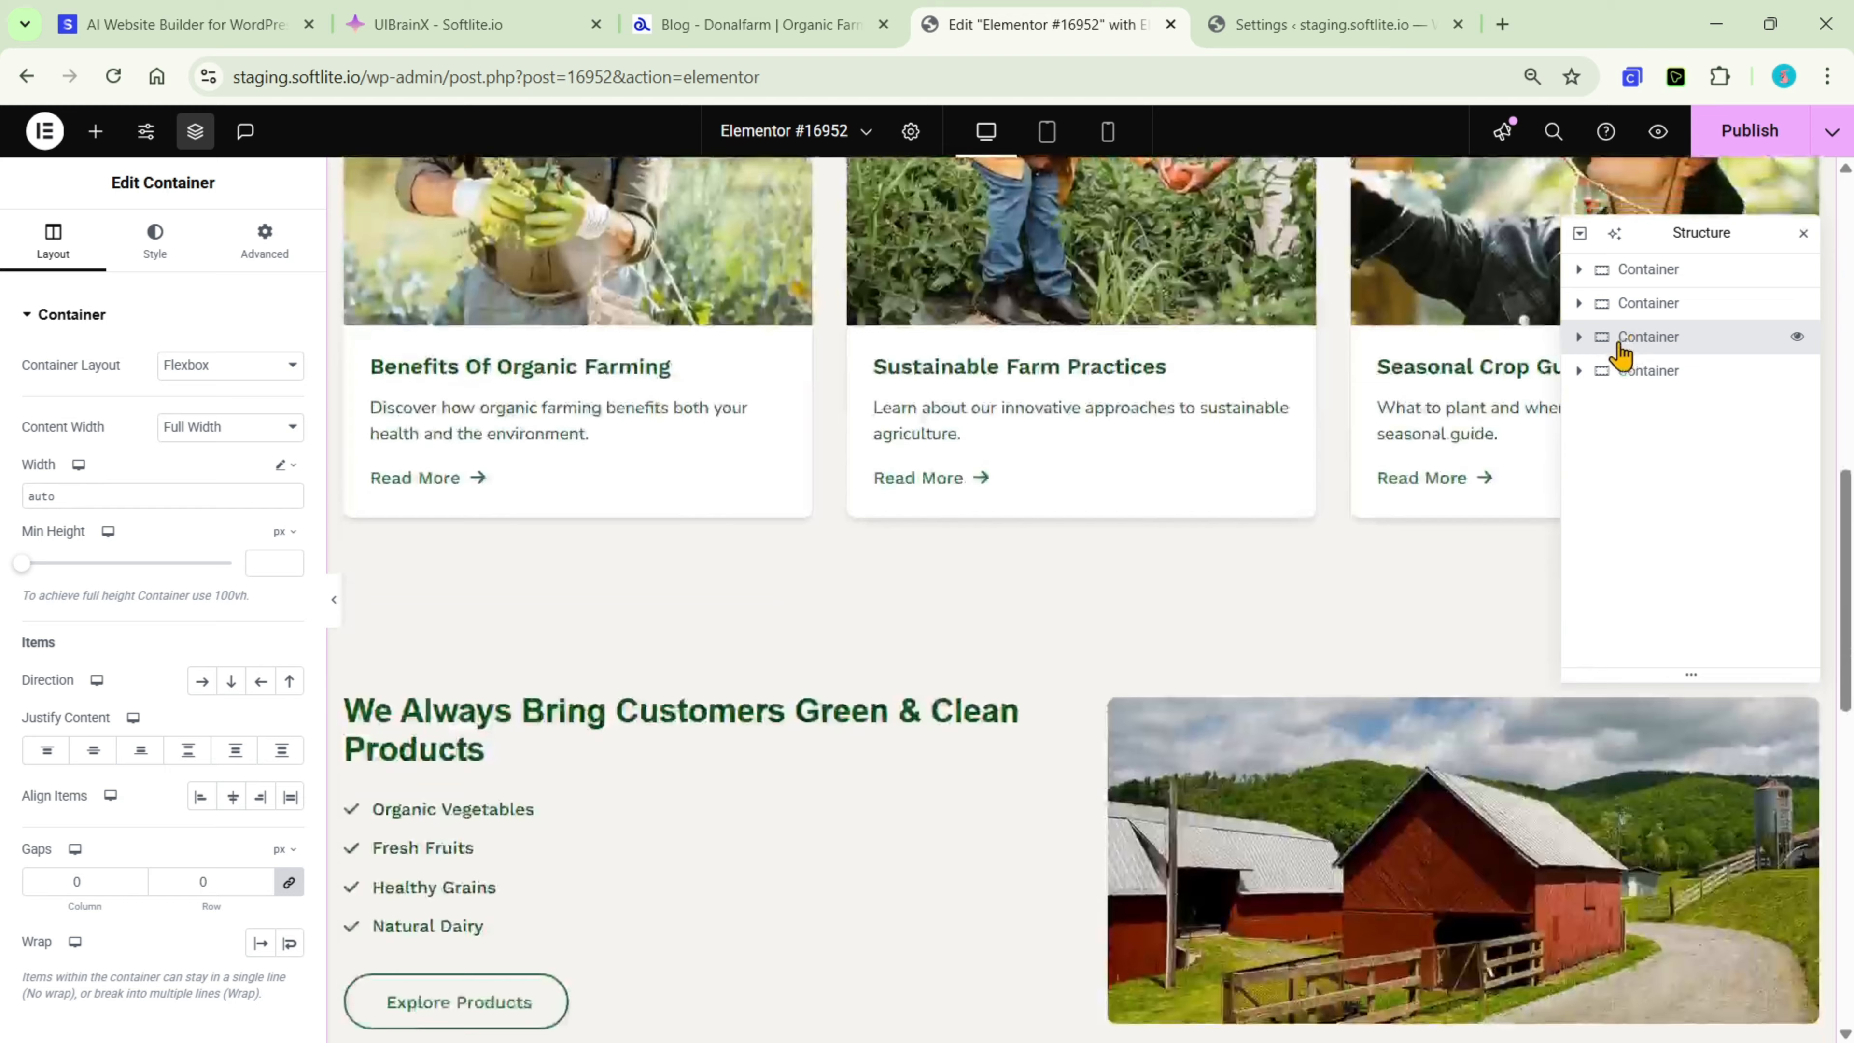
left_click(1616, 277)
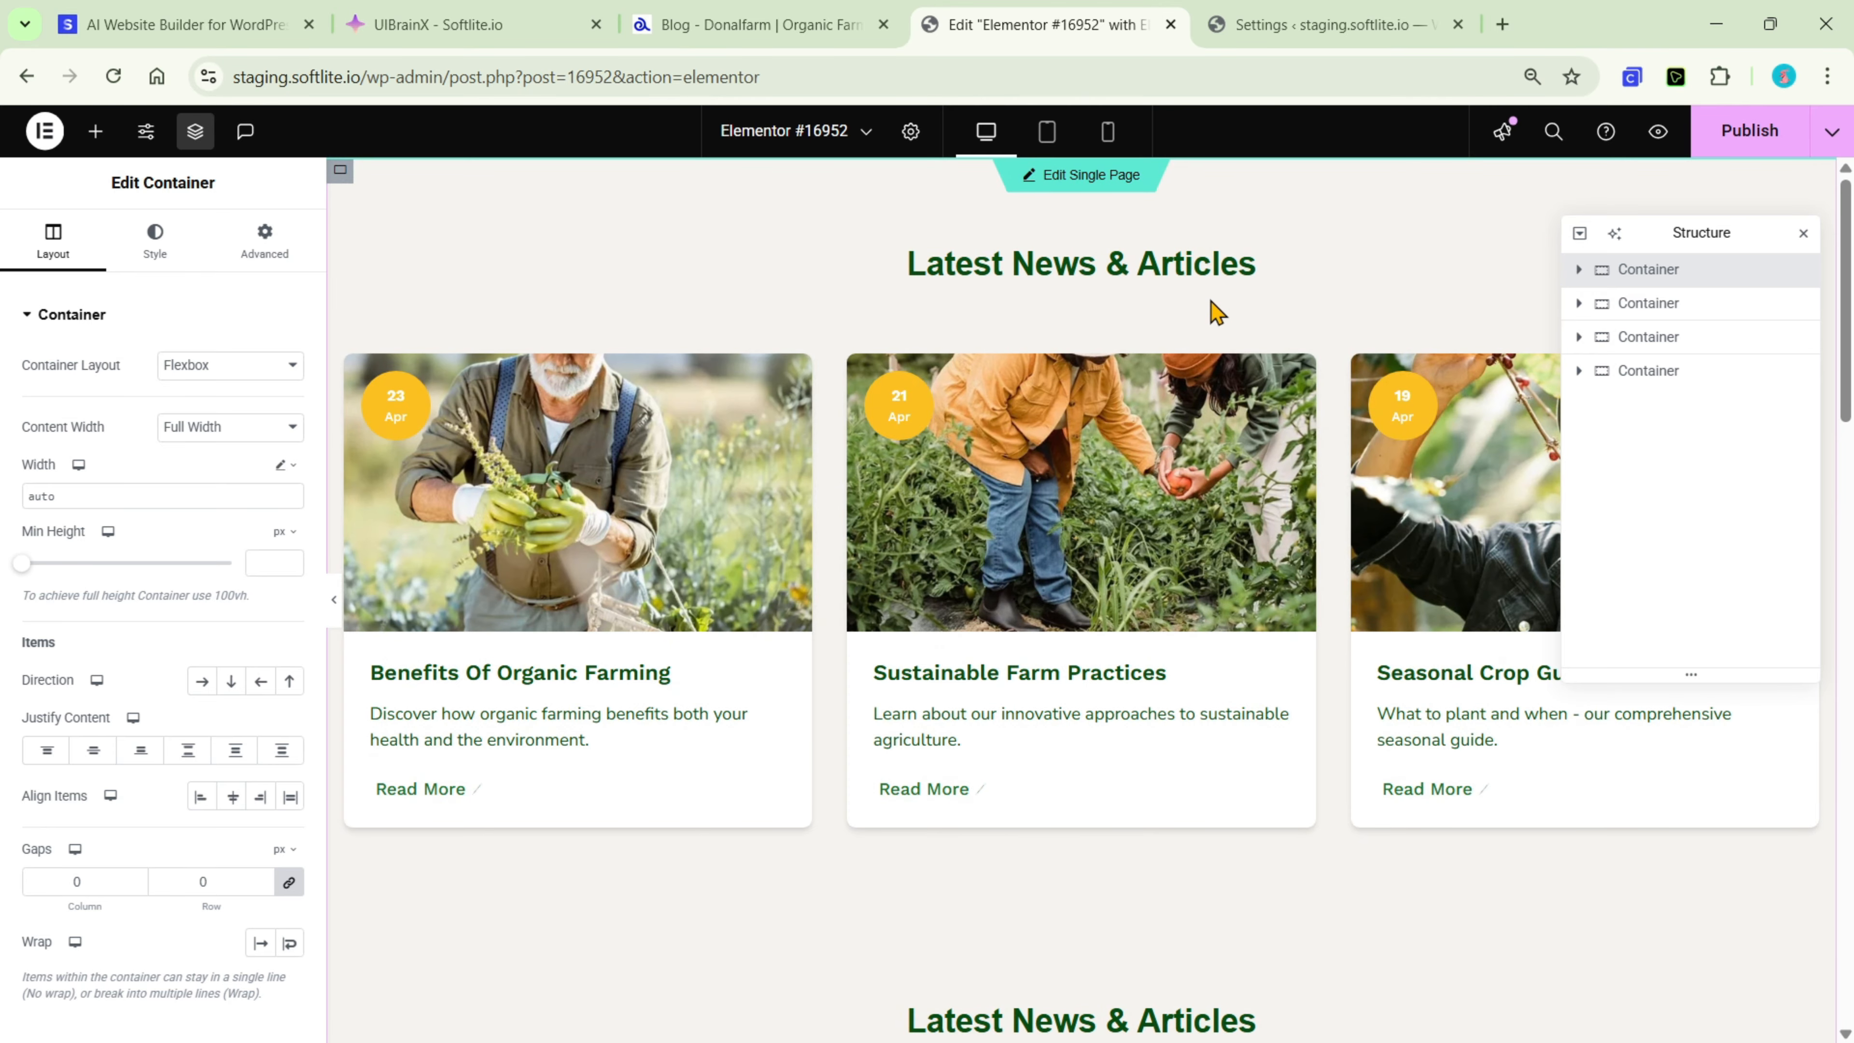
Change the image source of the first Benefits Of Organic Farming card from External URL to Upload File
left_click(755, 429)
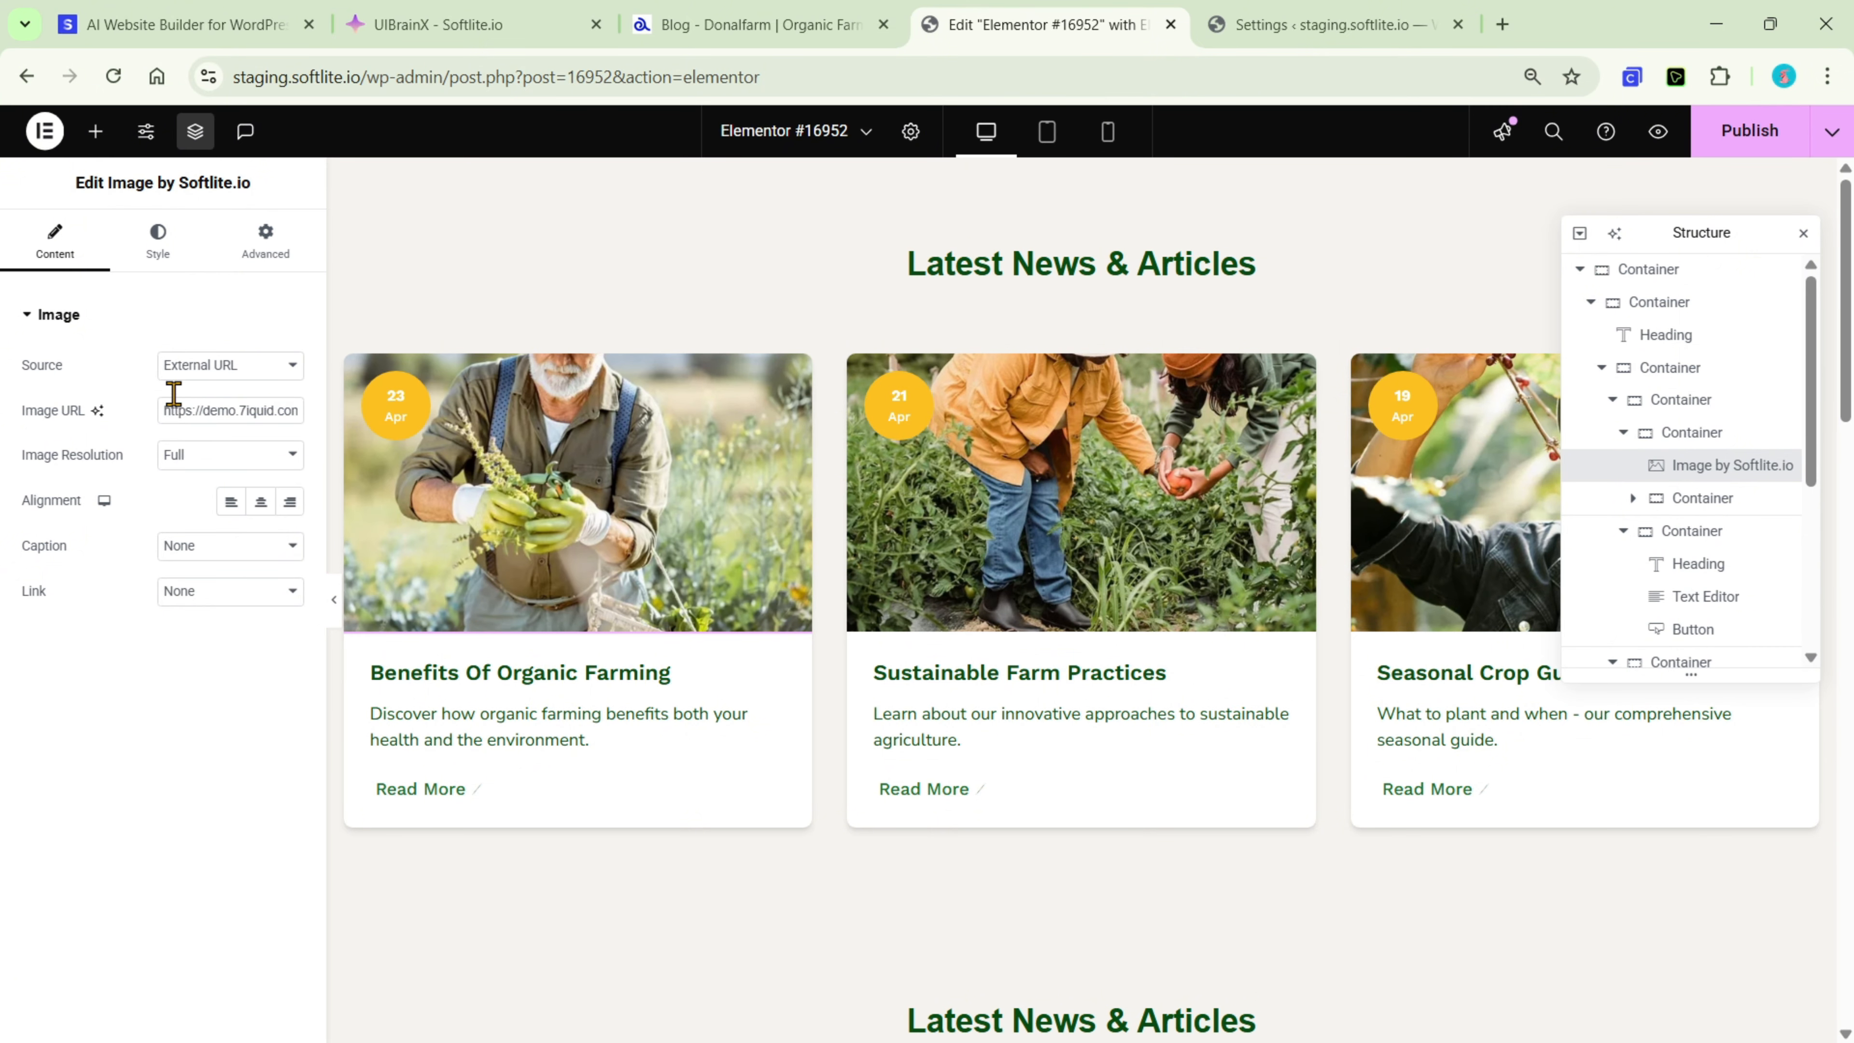
left_click(281, 369)
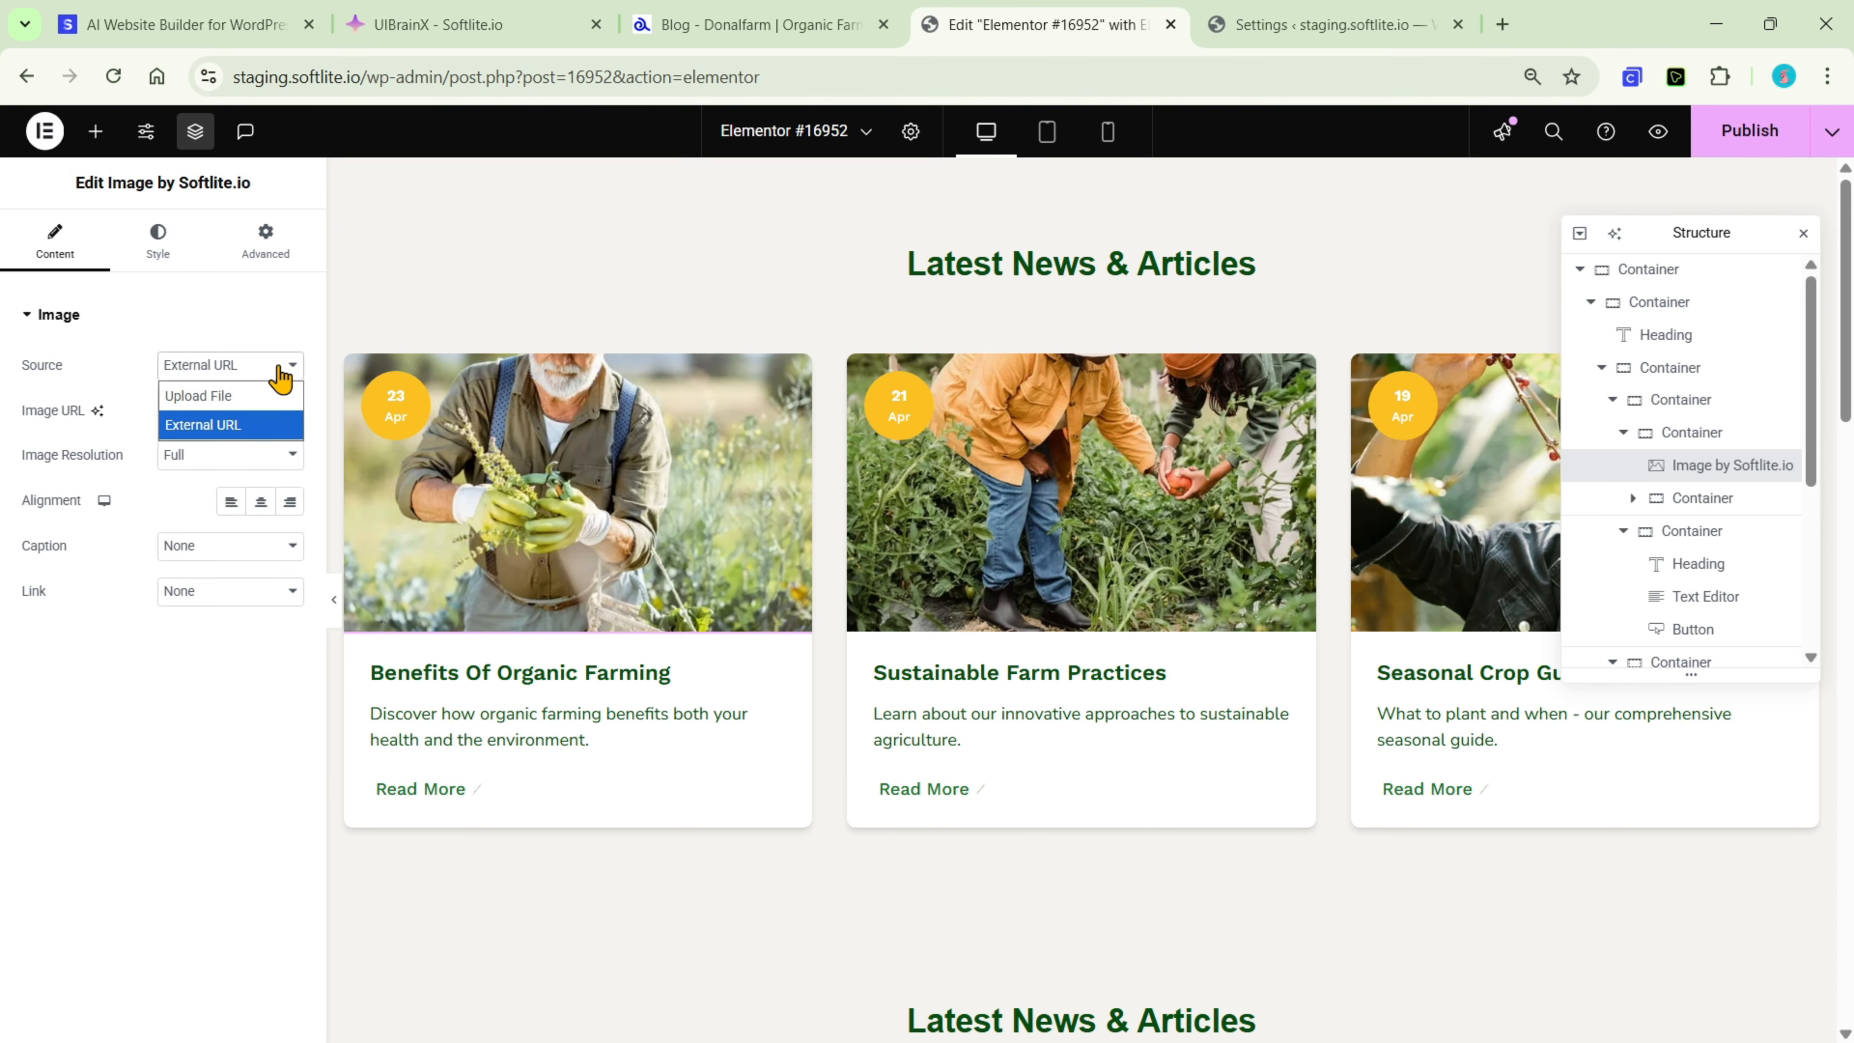
left_click(279, 366)
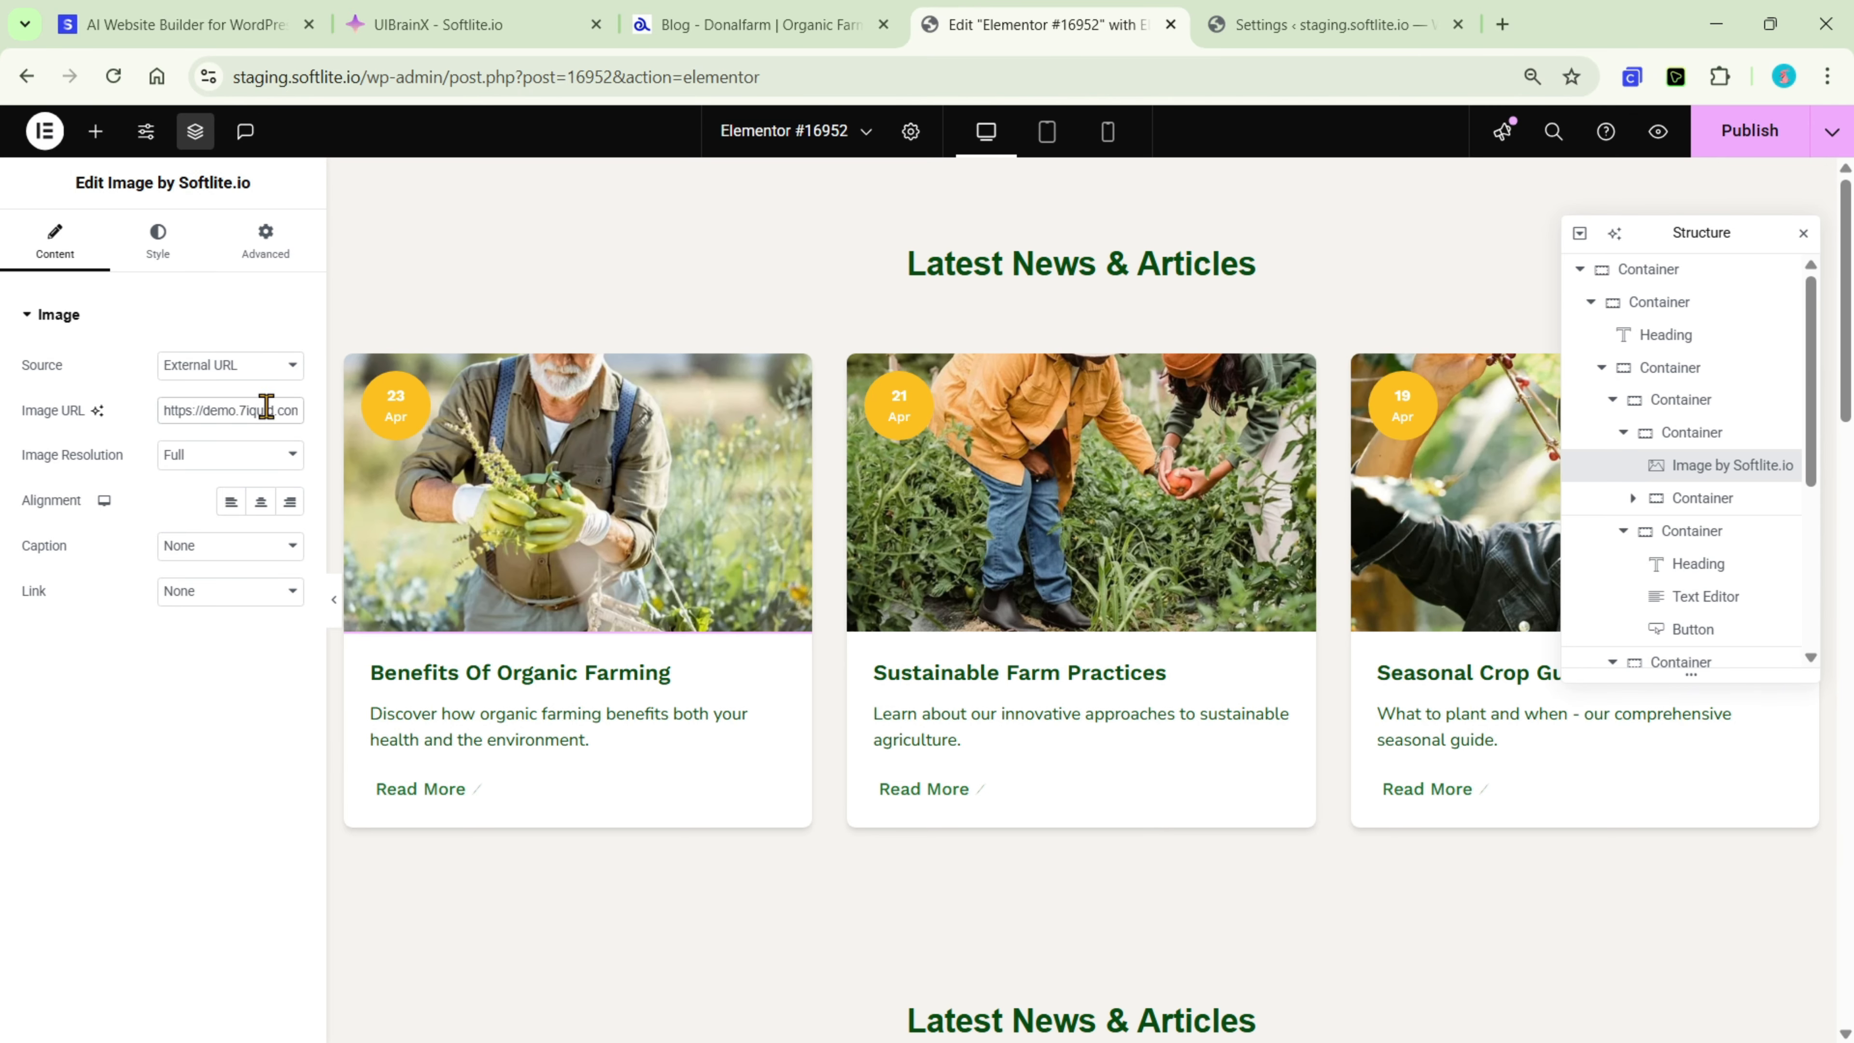
left_click(287, 369)
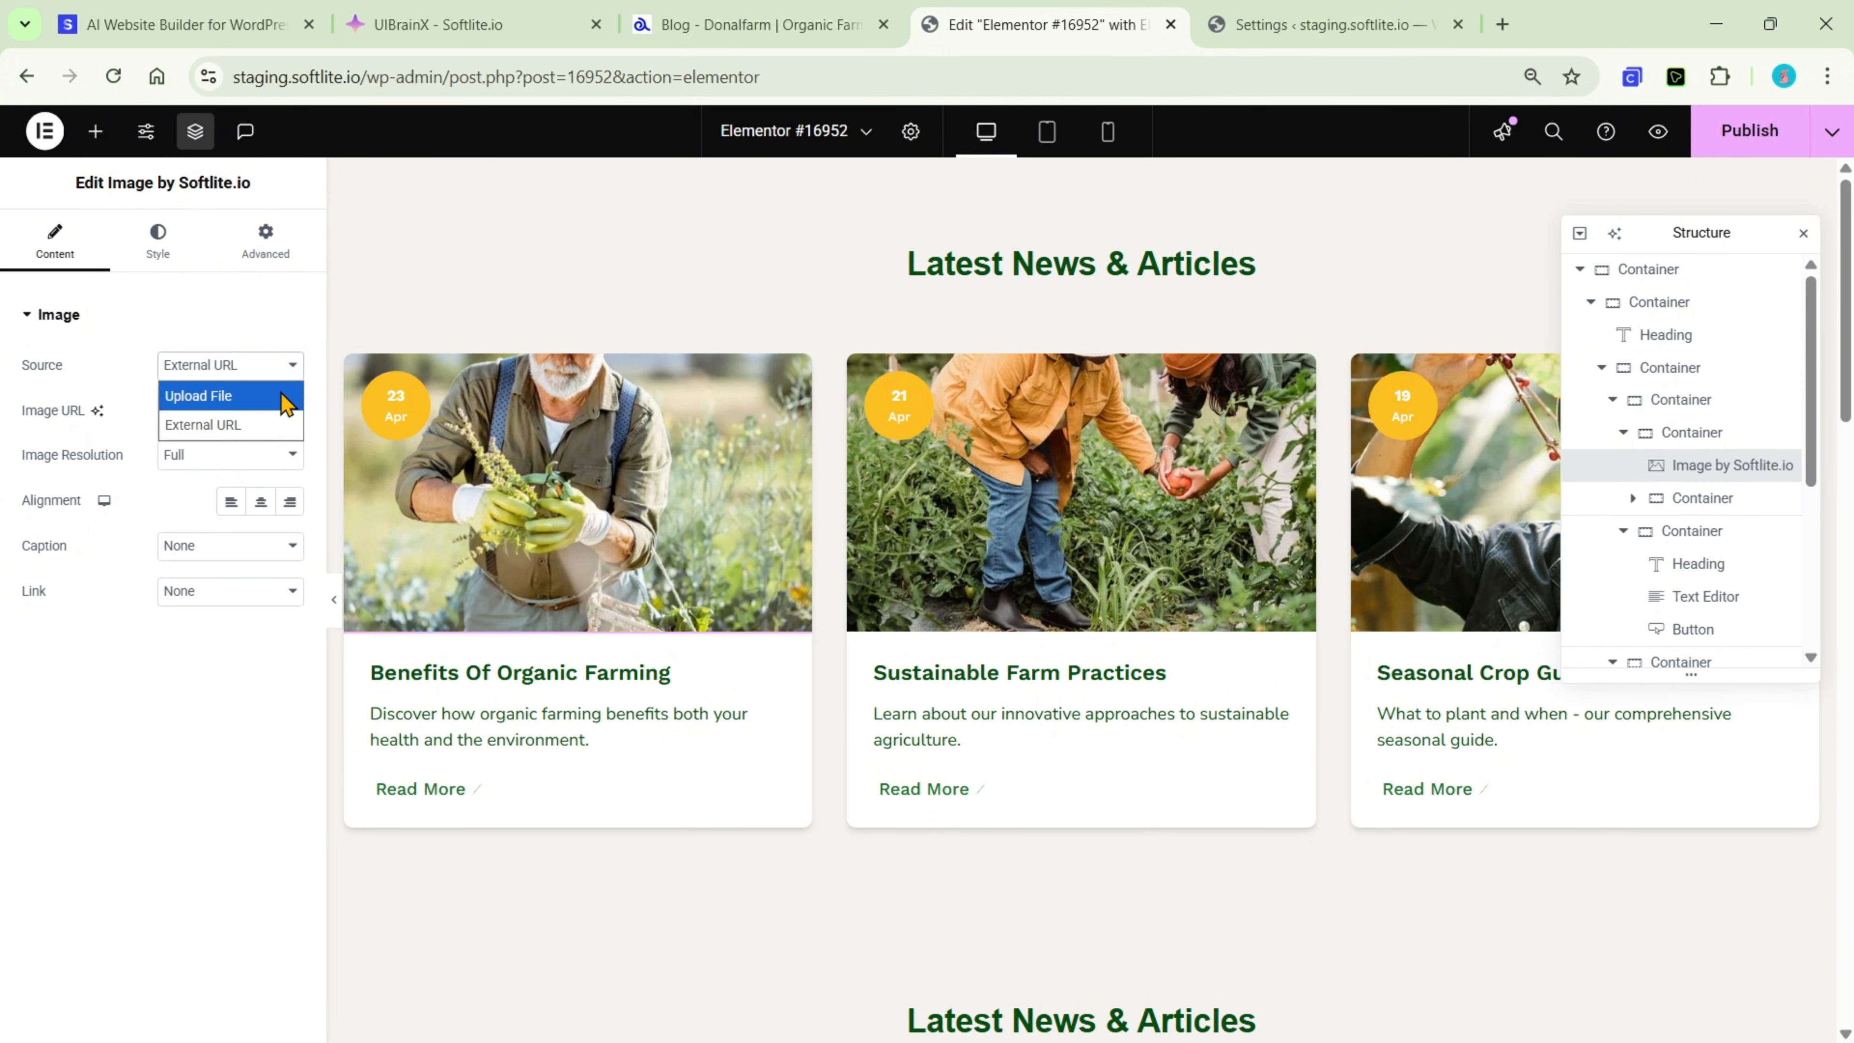
left_click(285, 397)
Browse the Media Library for the card's image, and close it without choosing a file
left_click(213, 483)
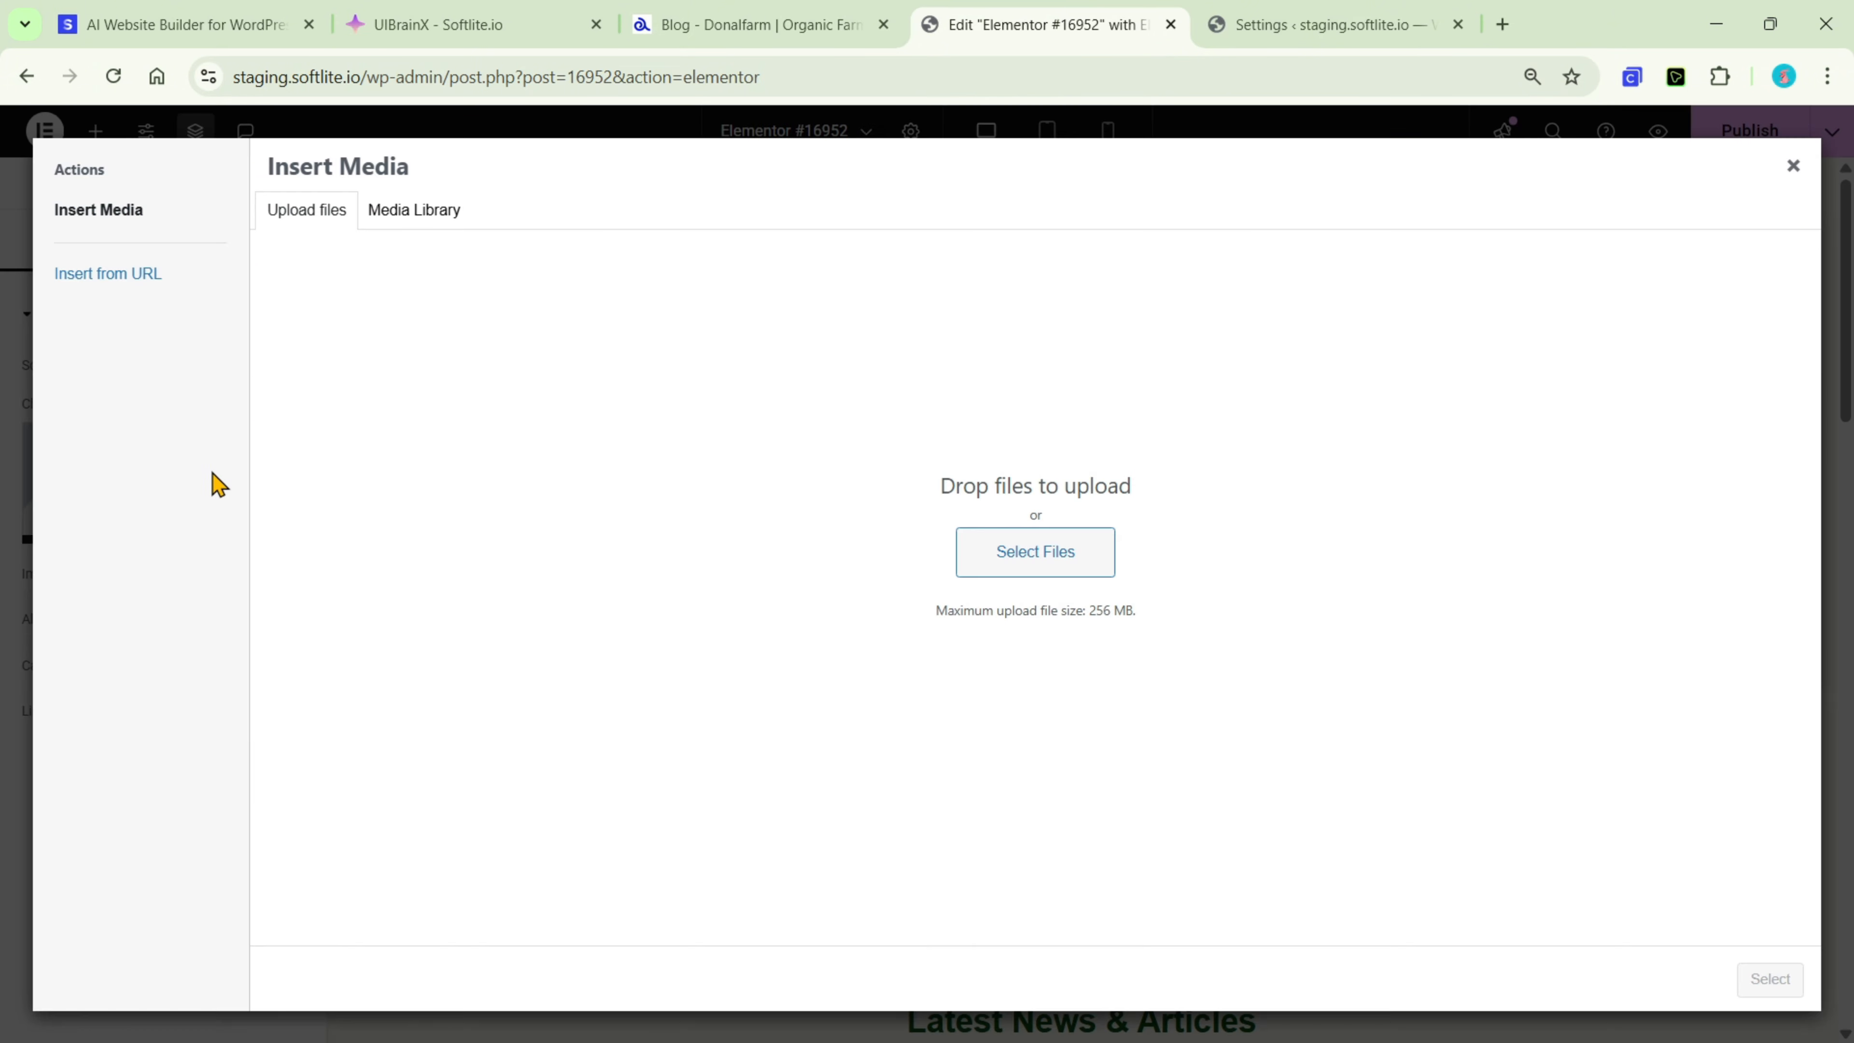
left_click(420, 215)
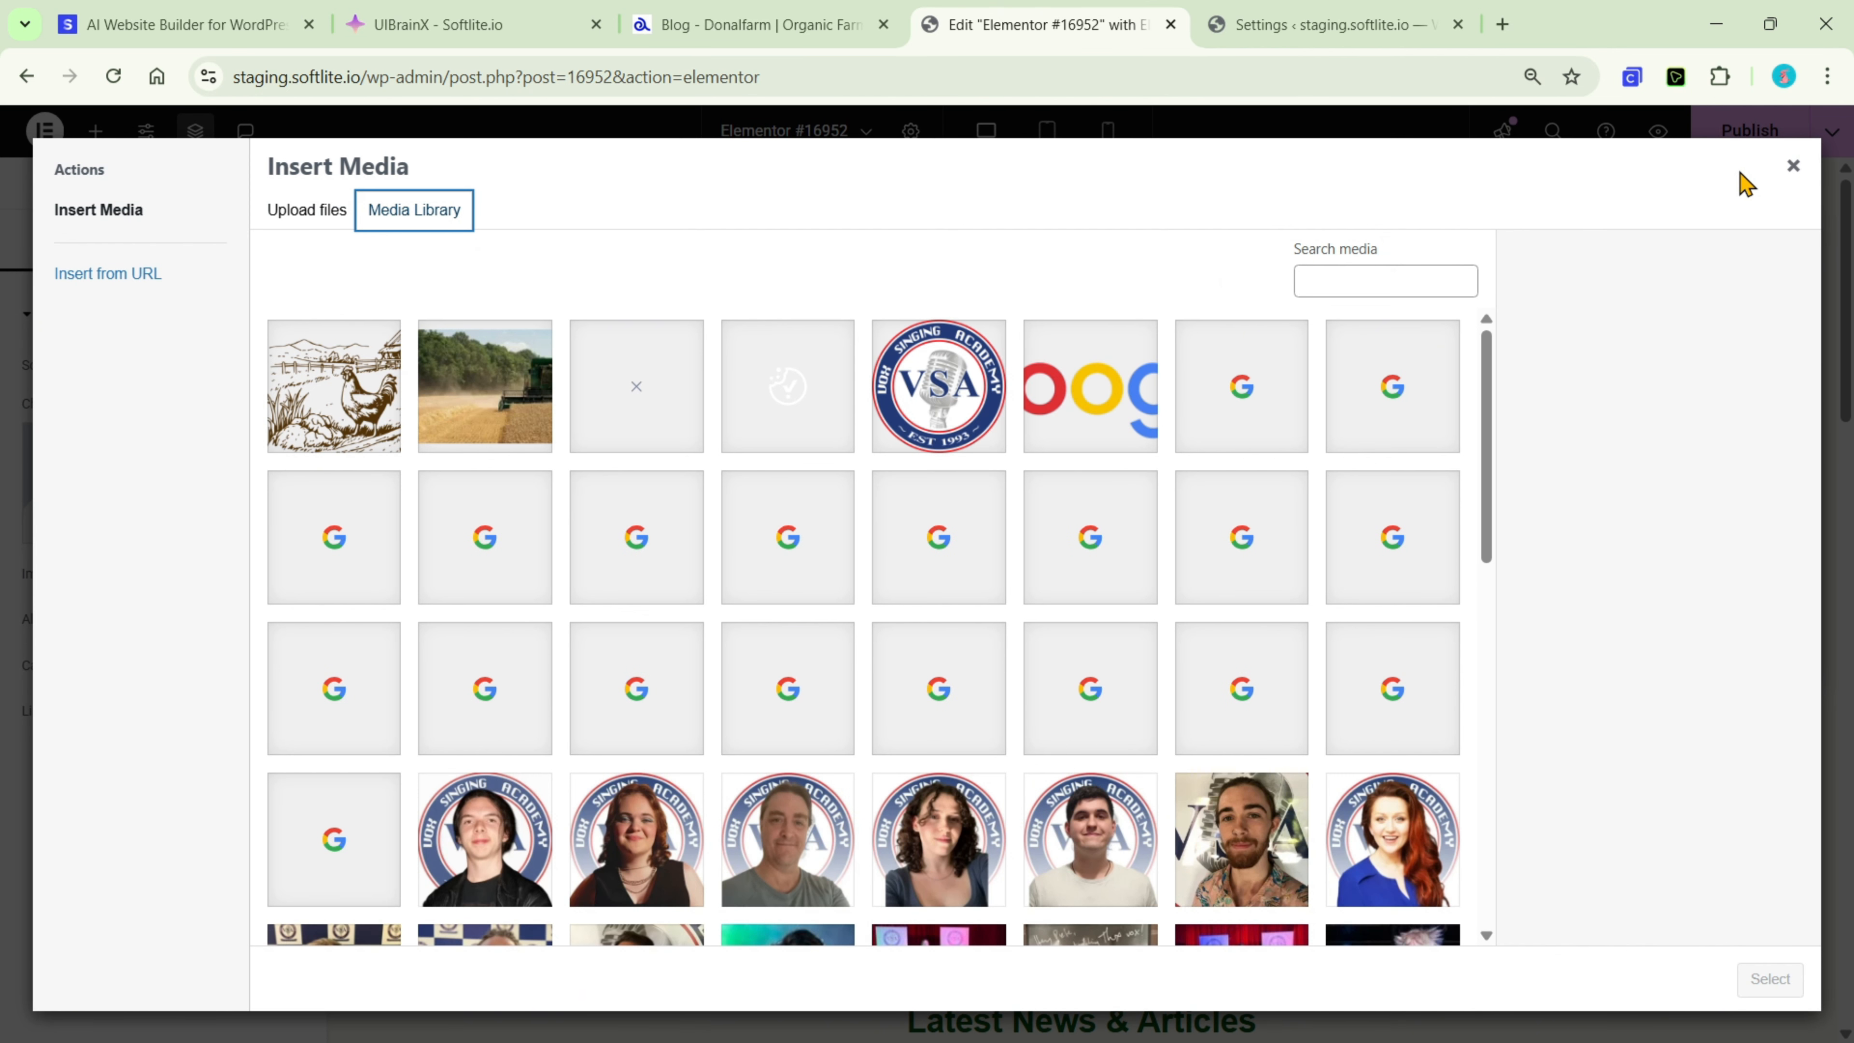
left_click(1790, 173)
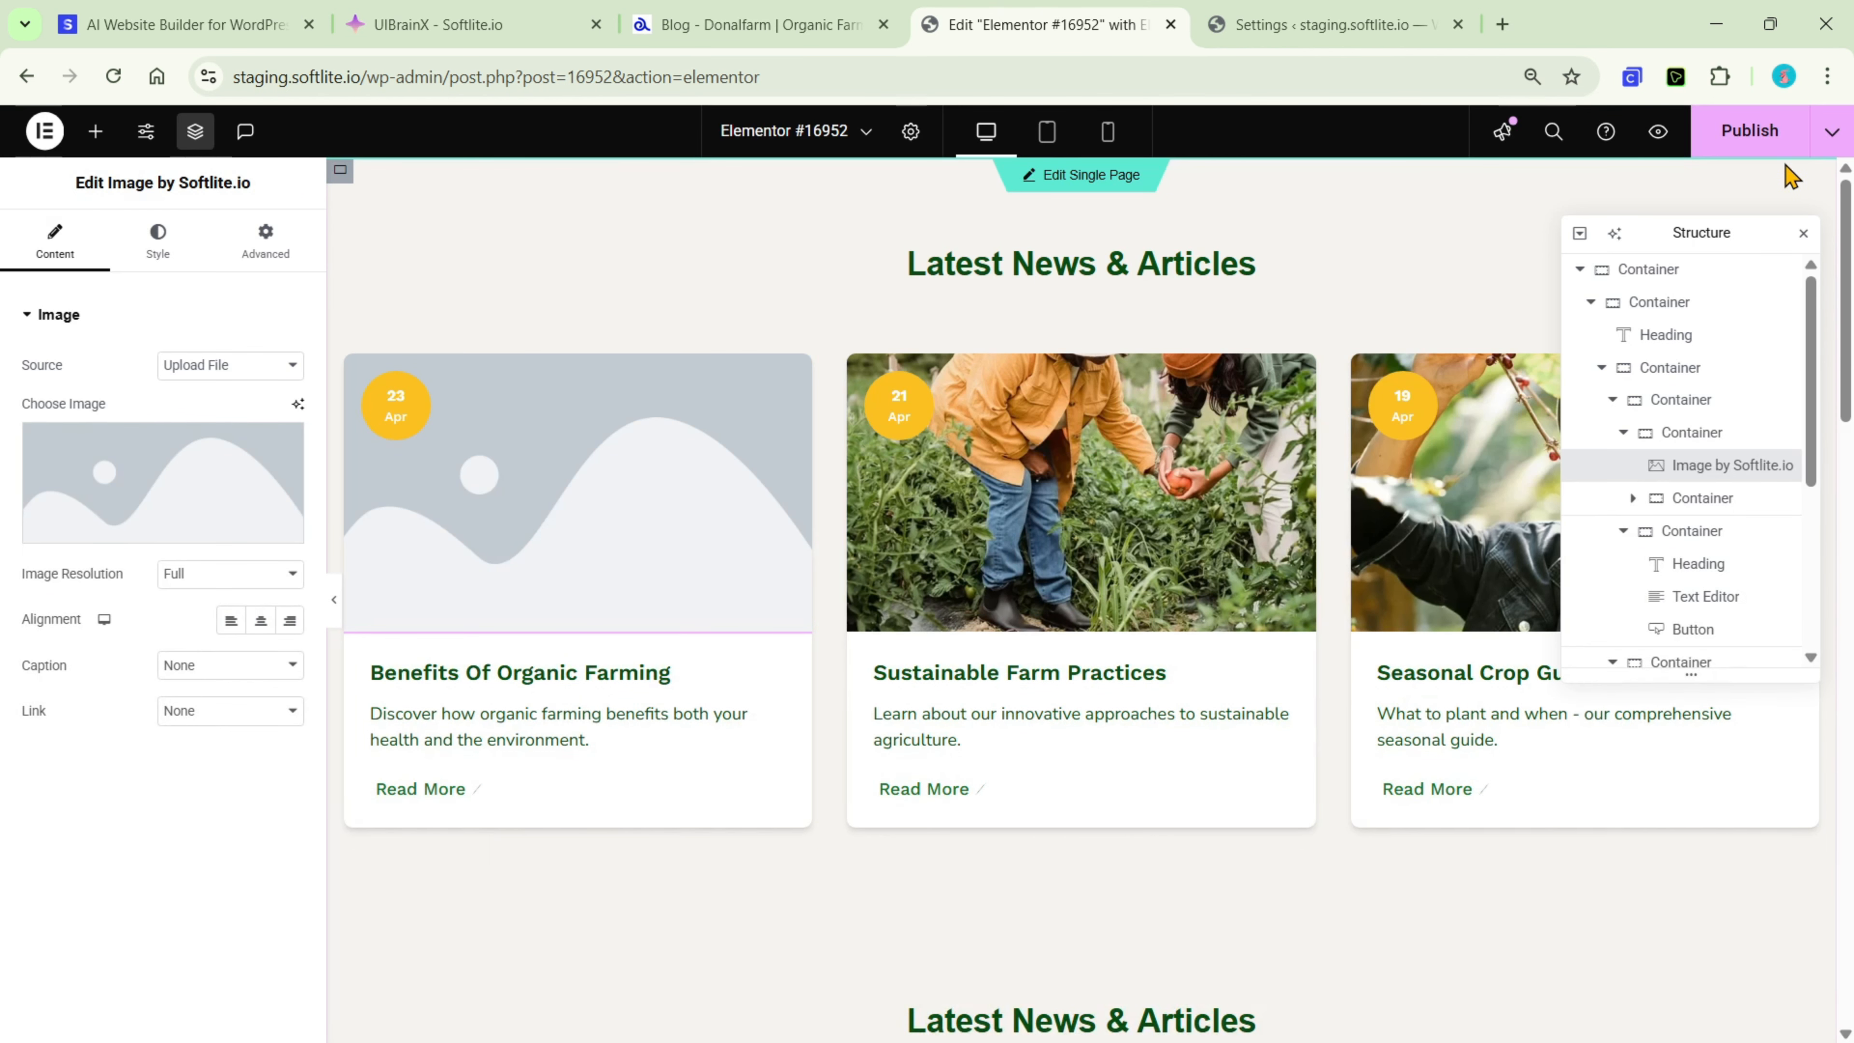
Set the first Benefits Of Organic Farming card's image source back to External URL, and collapse its top-level container in the structure
left_click(219, 365)
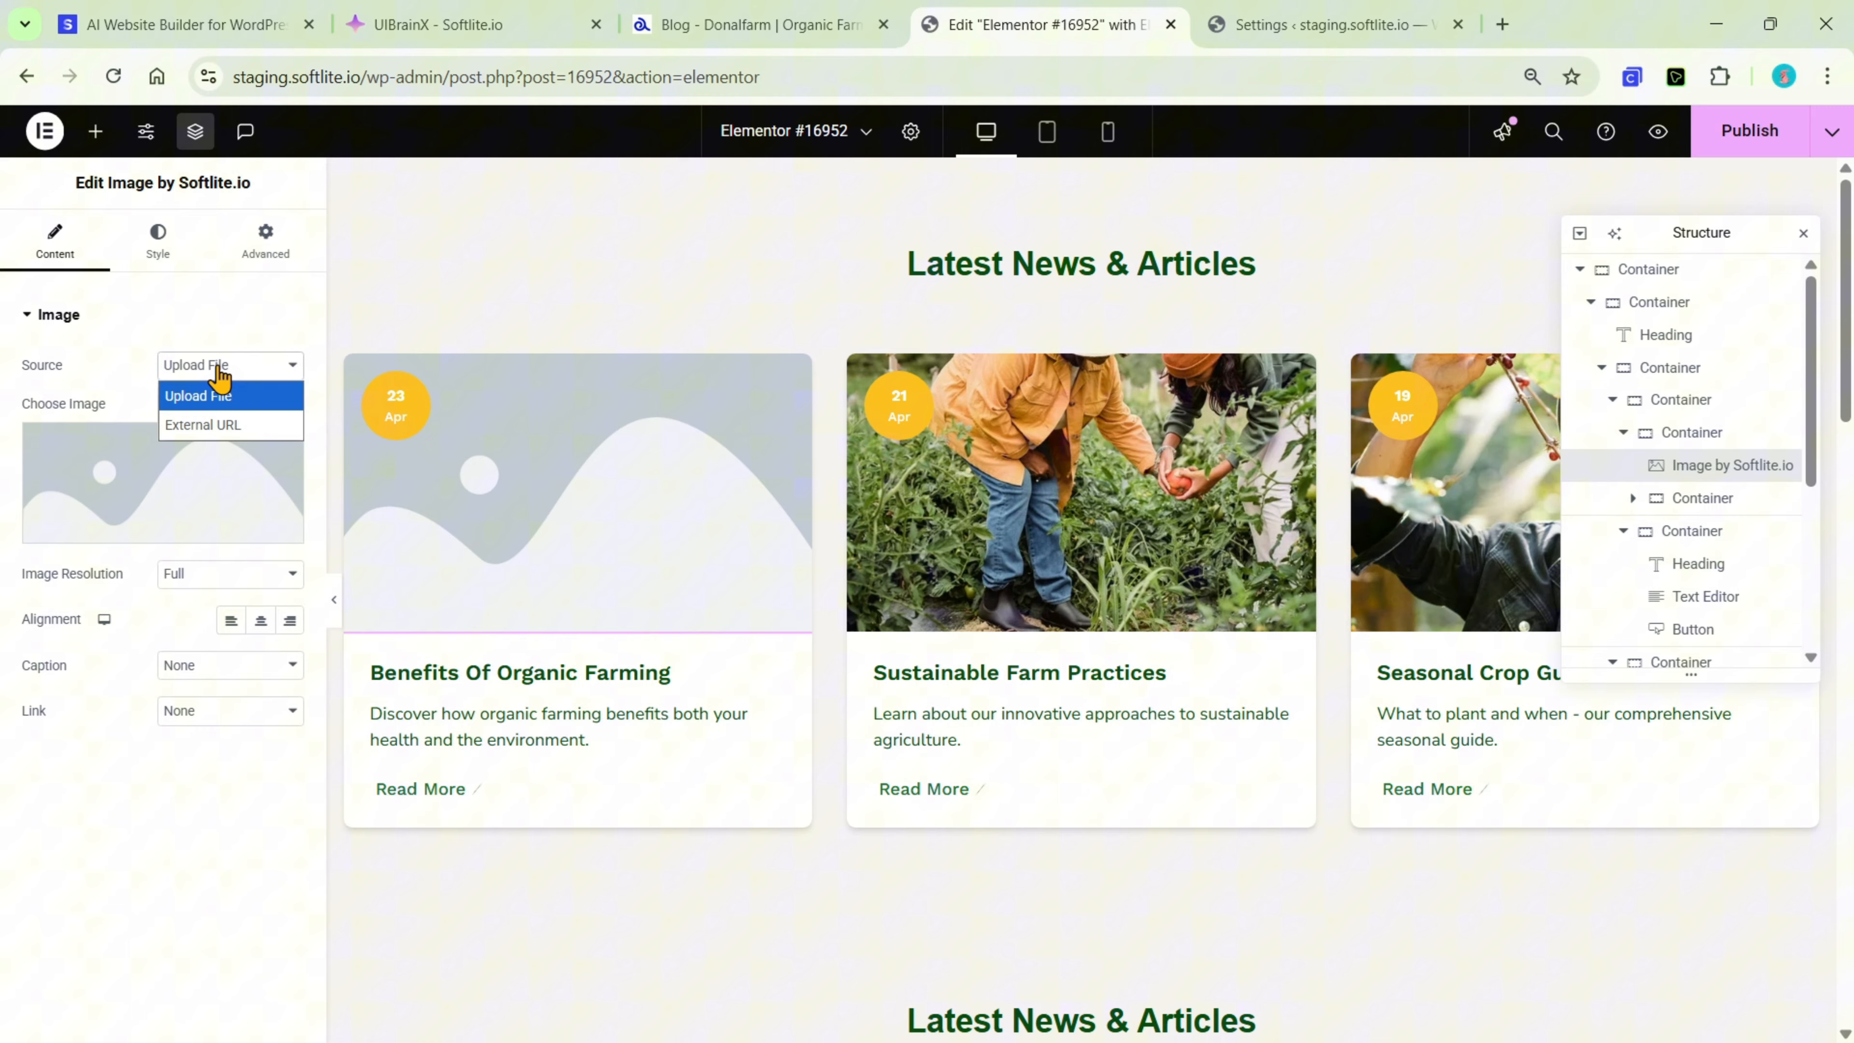
left_click(214, 426)
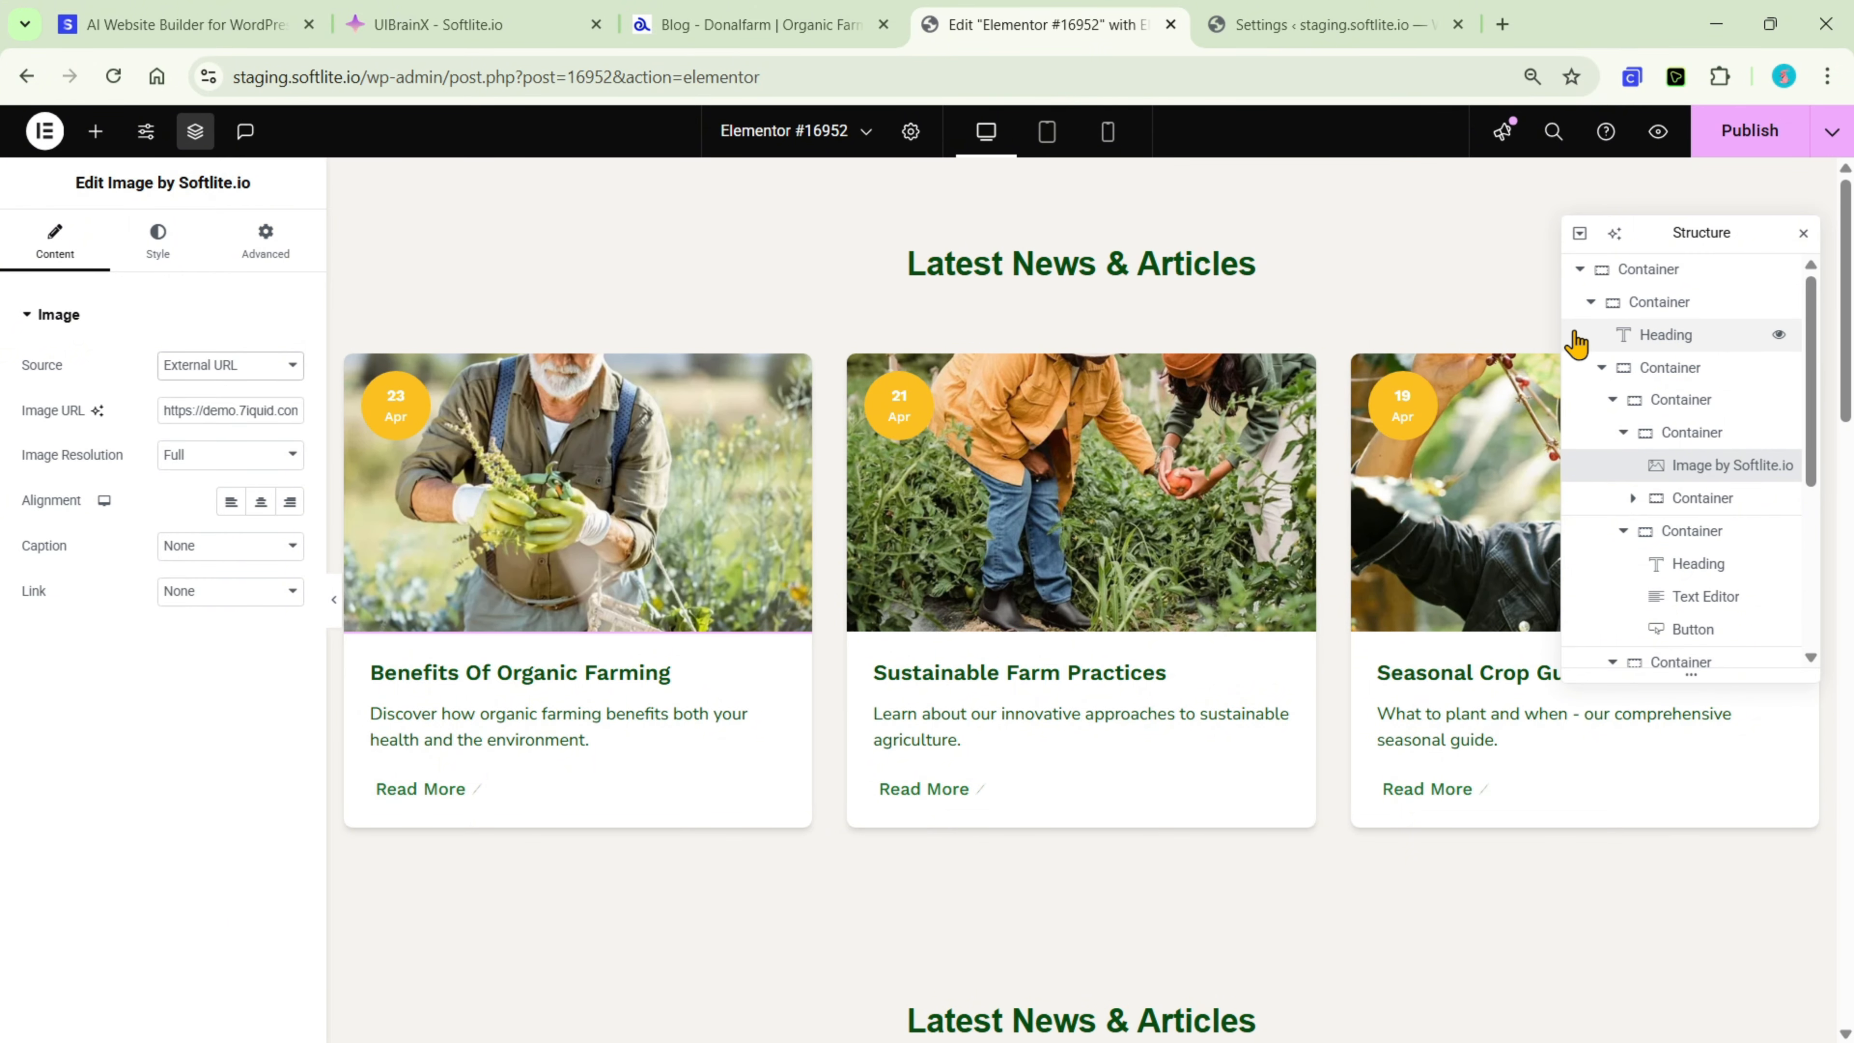
left_click(1579, 269)
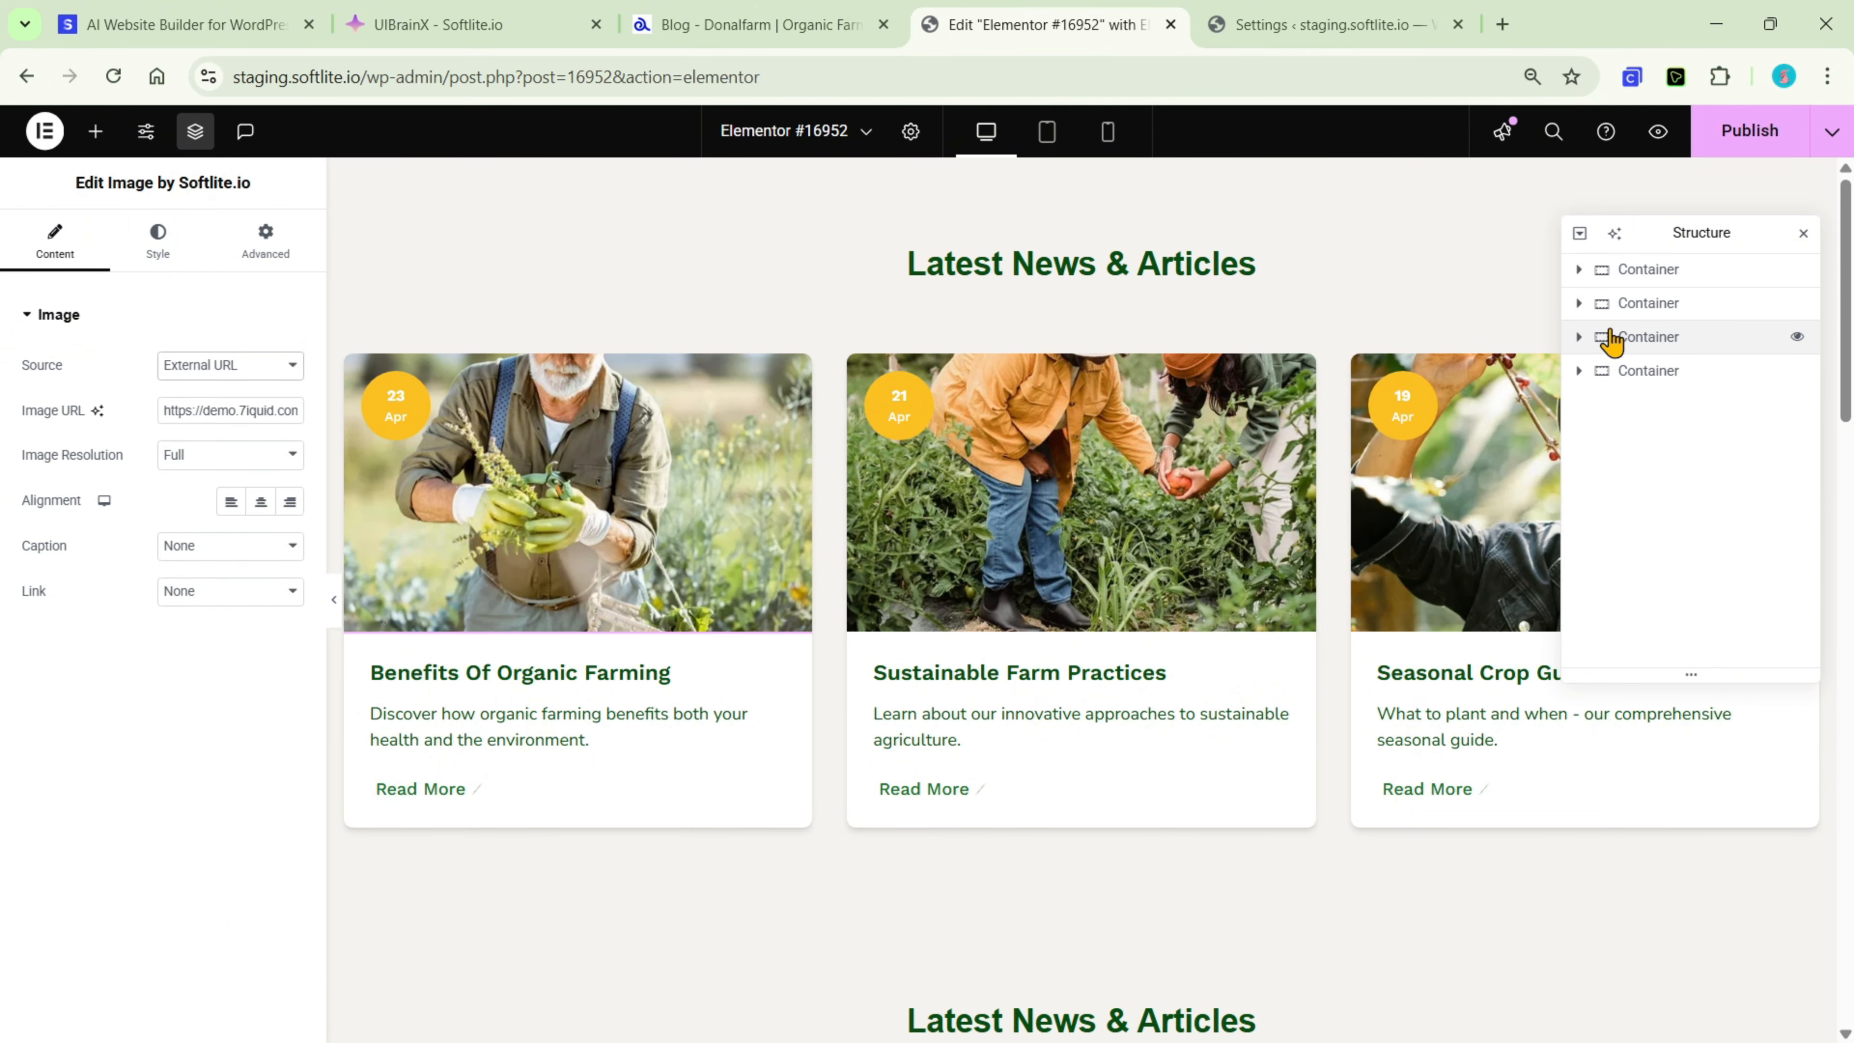
Select the Benefits Of Organic Farming Dynamic Card Box in the second section, and check its image source options
scroll(723, 643, "down", 1)
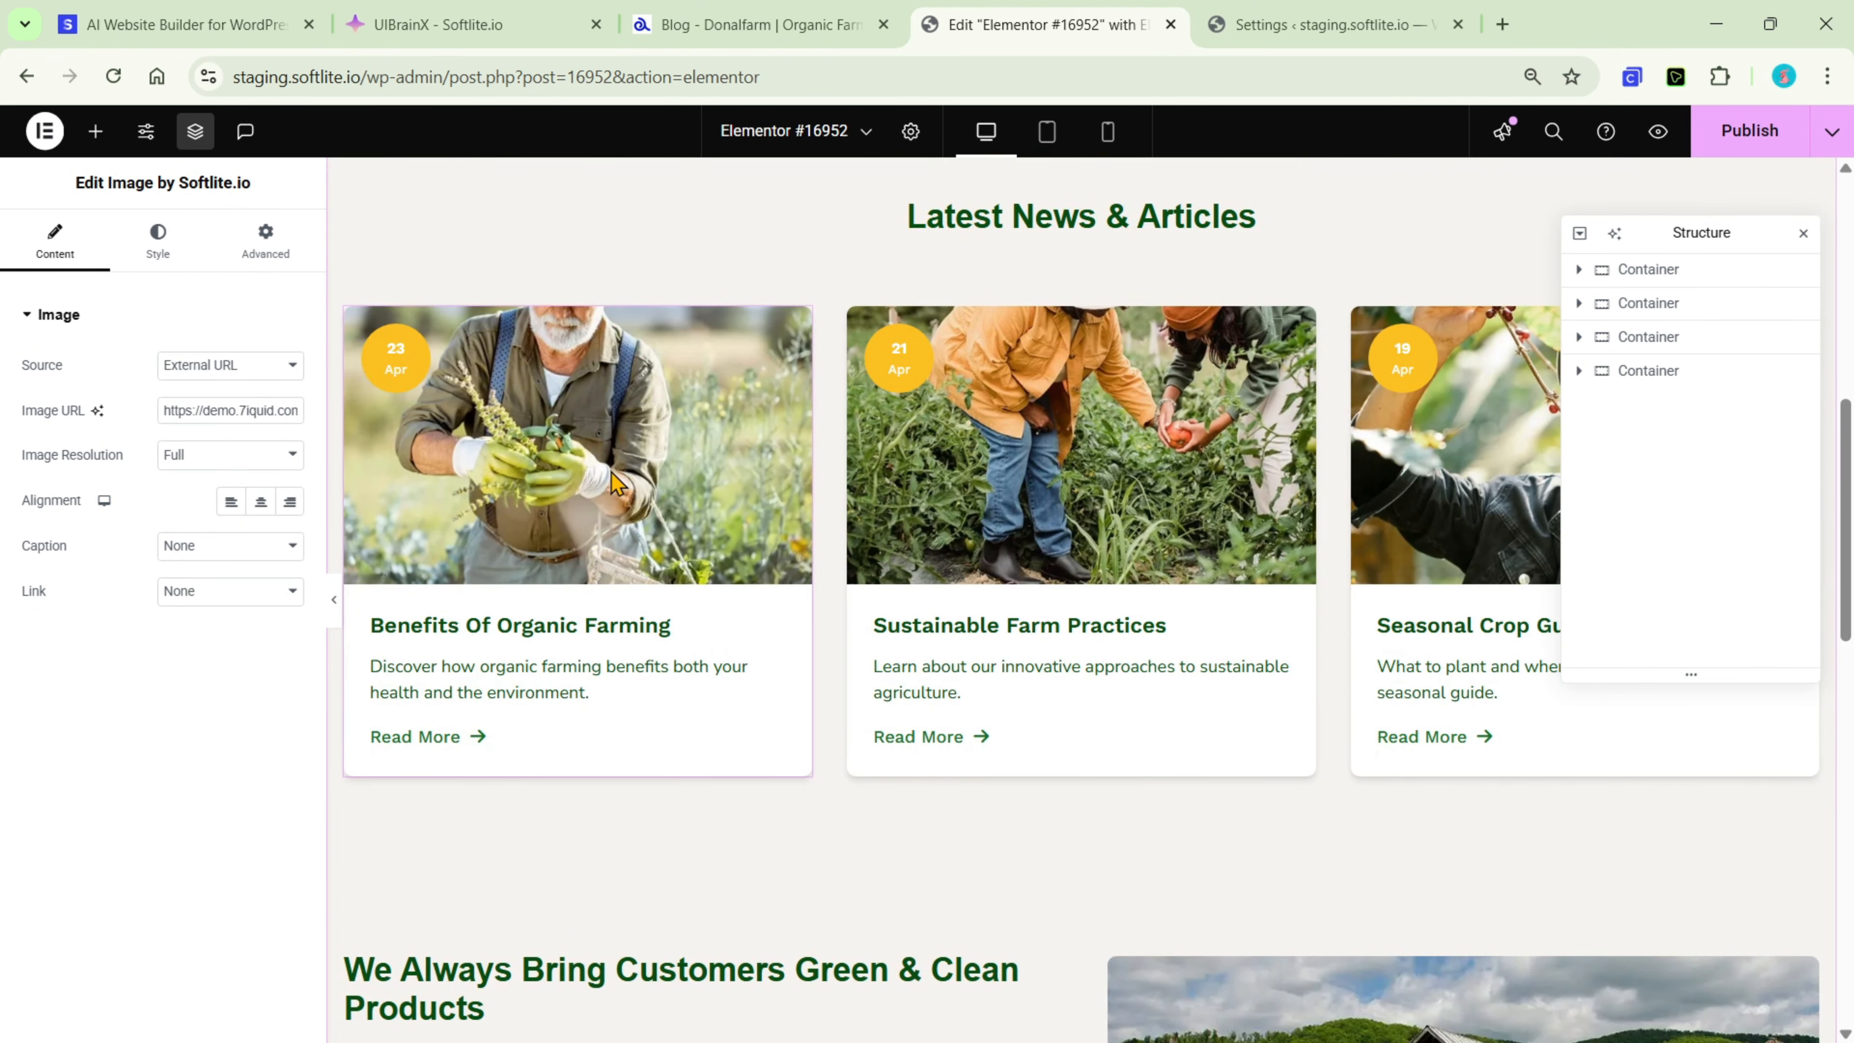
left_click(723, 642)
left_click(204, 431)
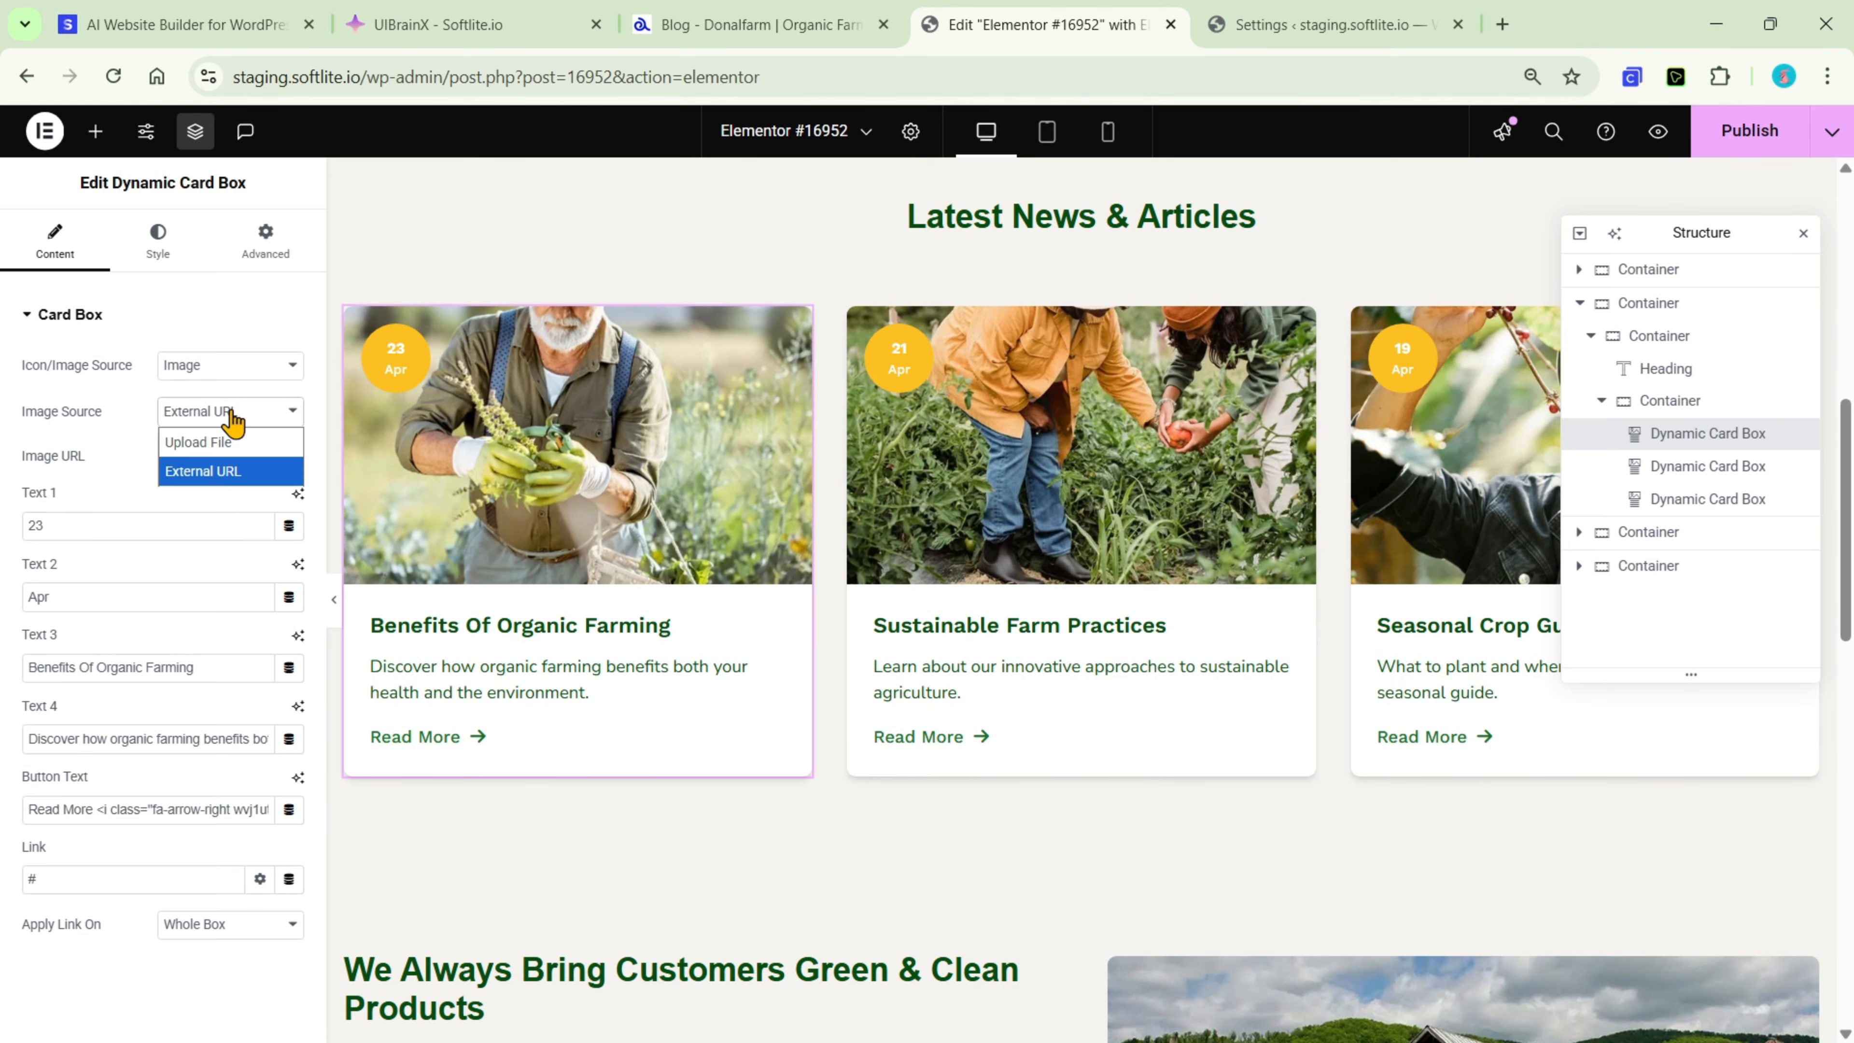
left_click(232, 417)
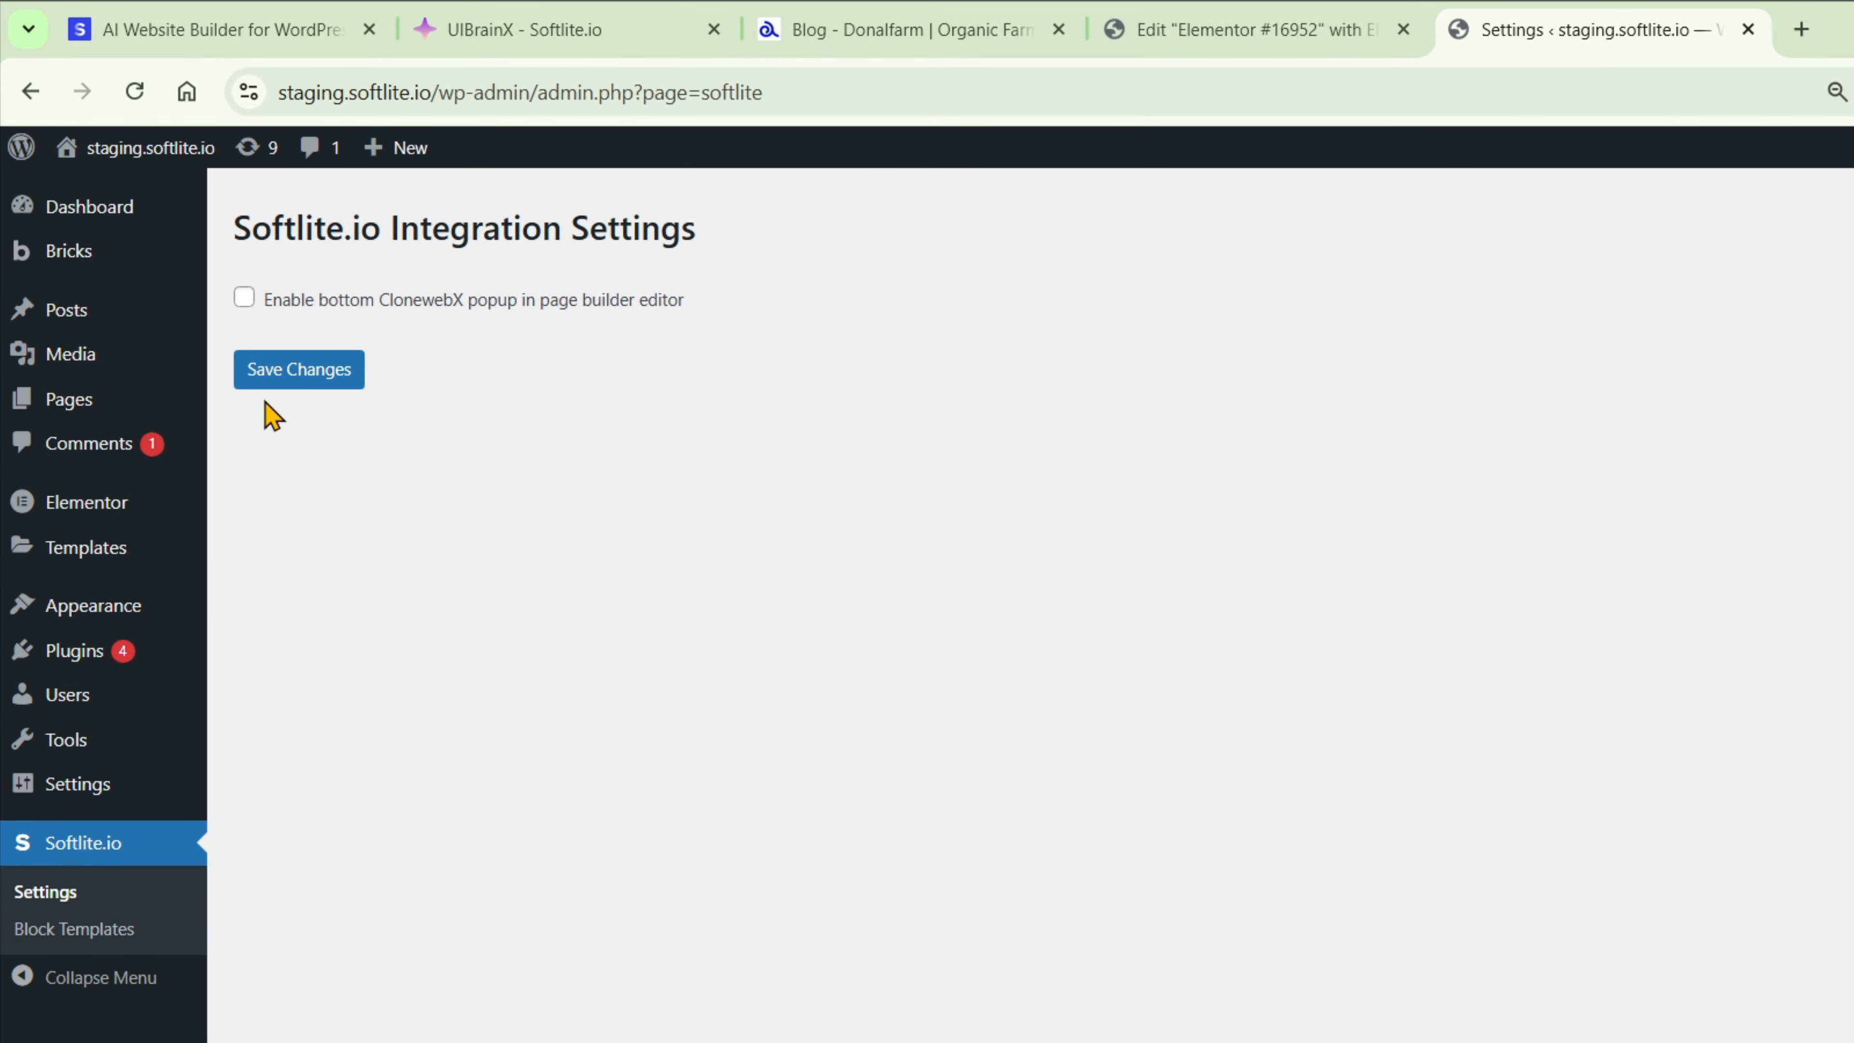
Return to the Elementor editor, publish the page, and reload the editor to open the ClonewebX data popup
mouse_move(146, 169)
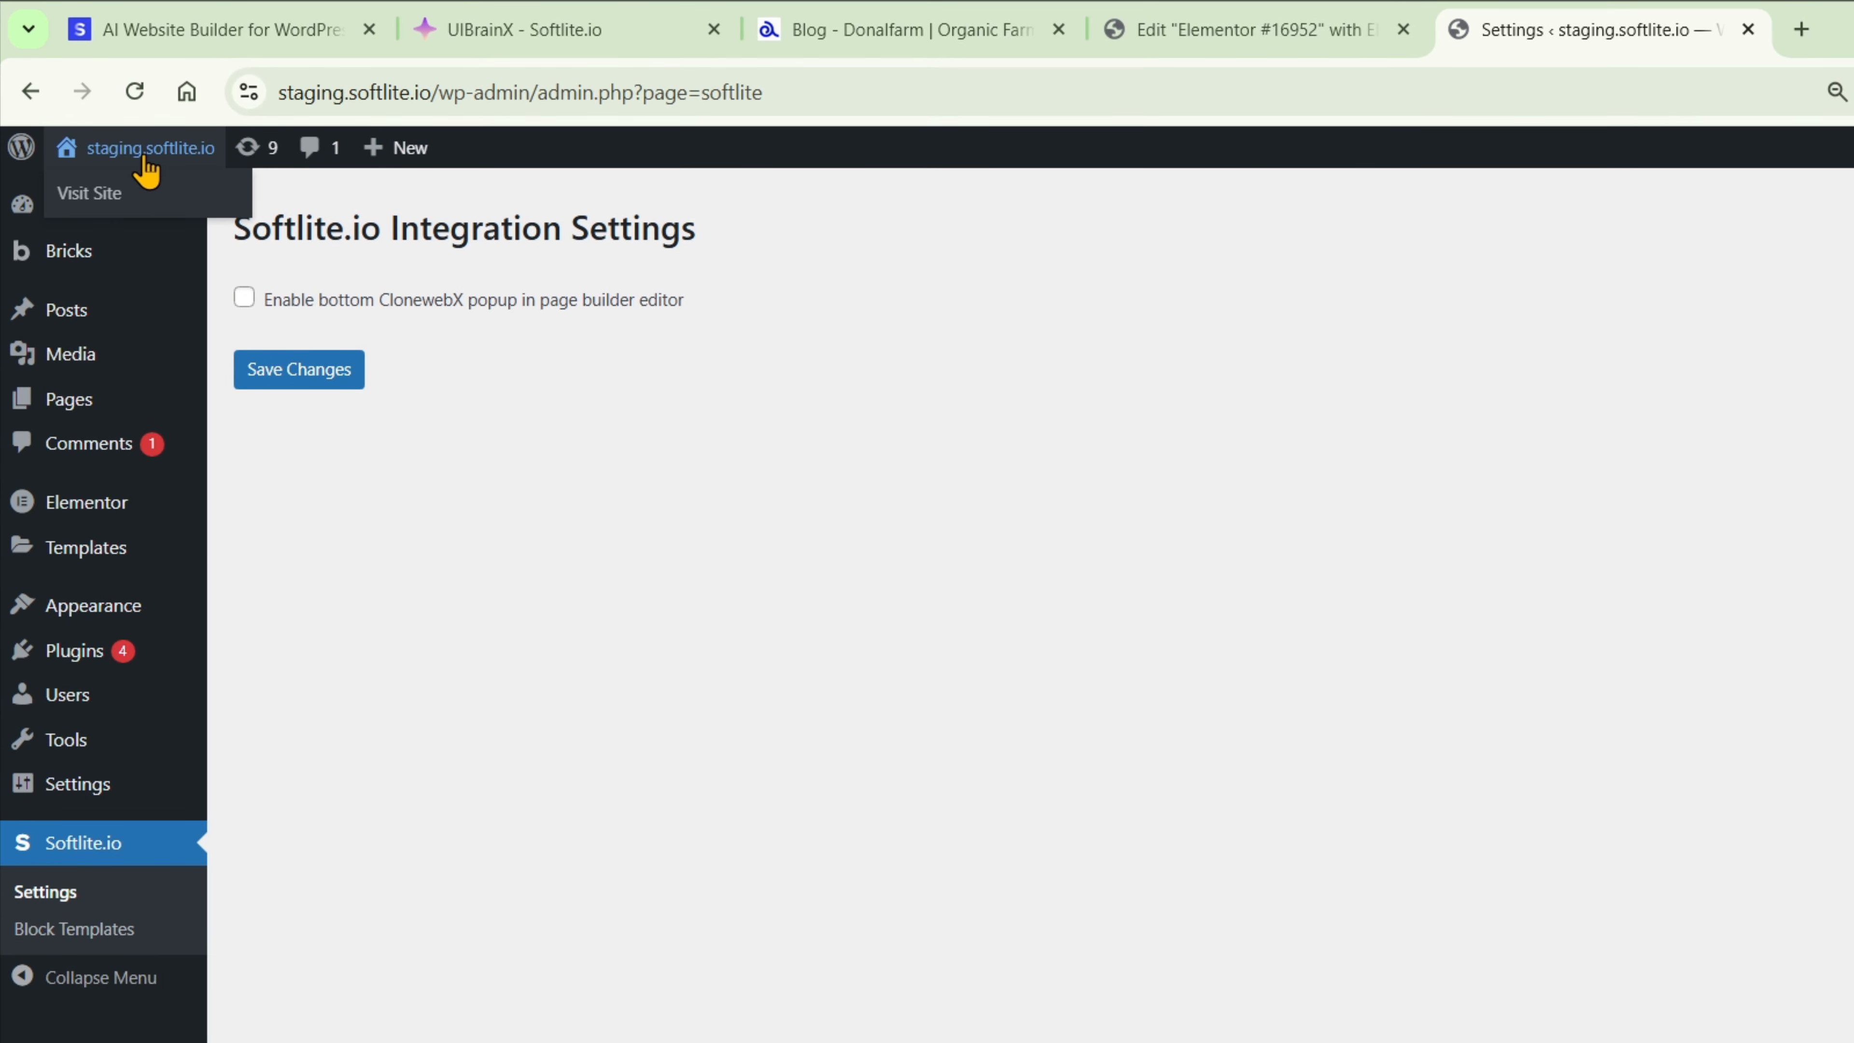
left_click(1240, 29)
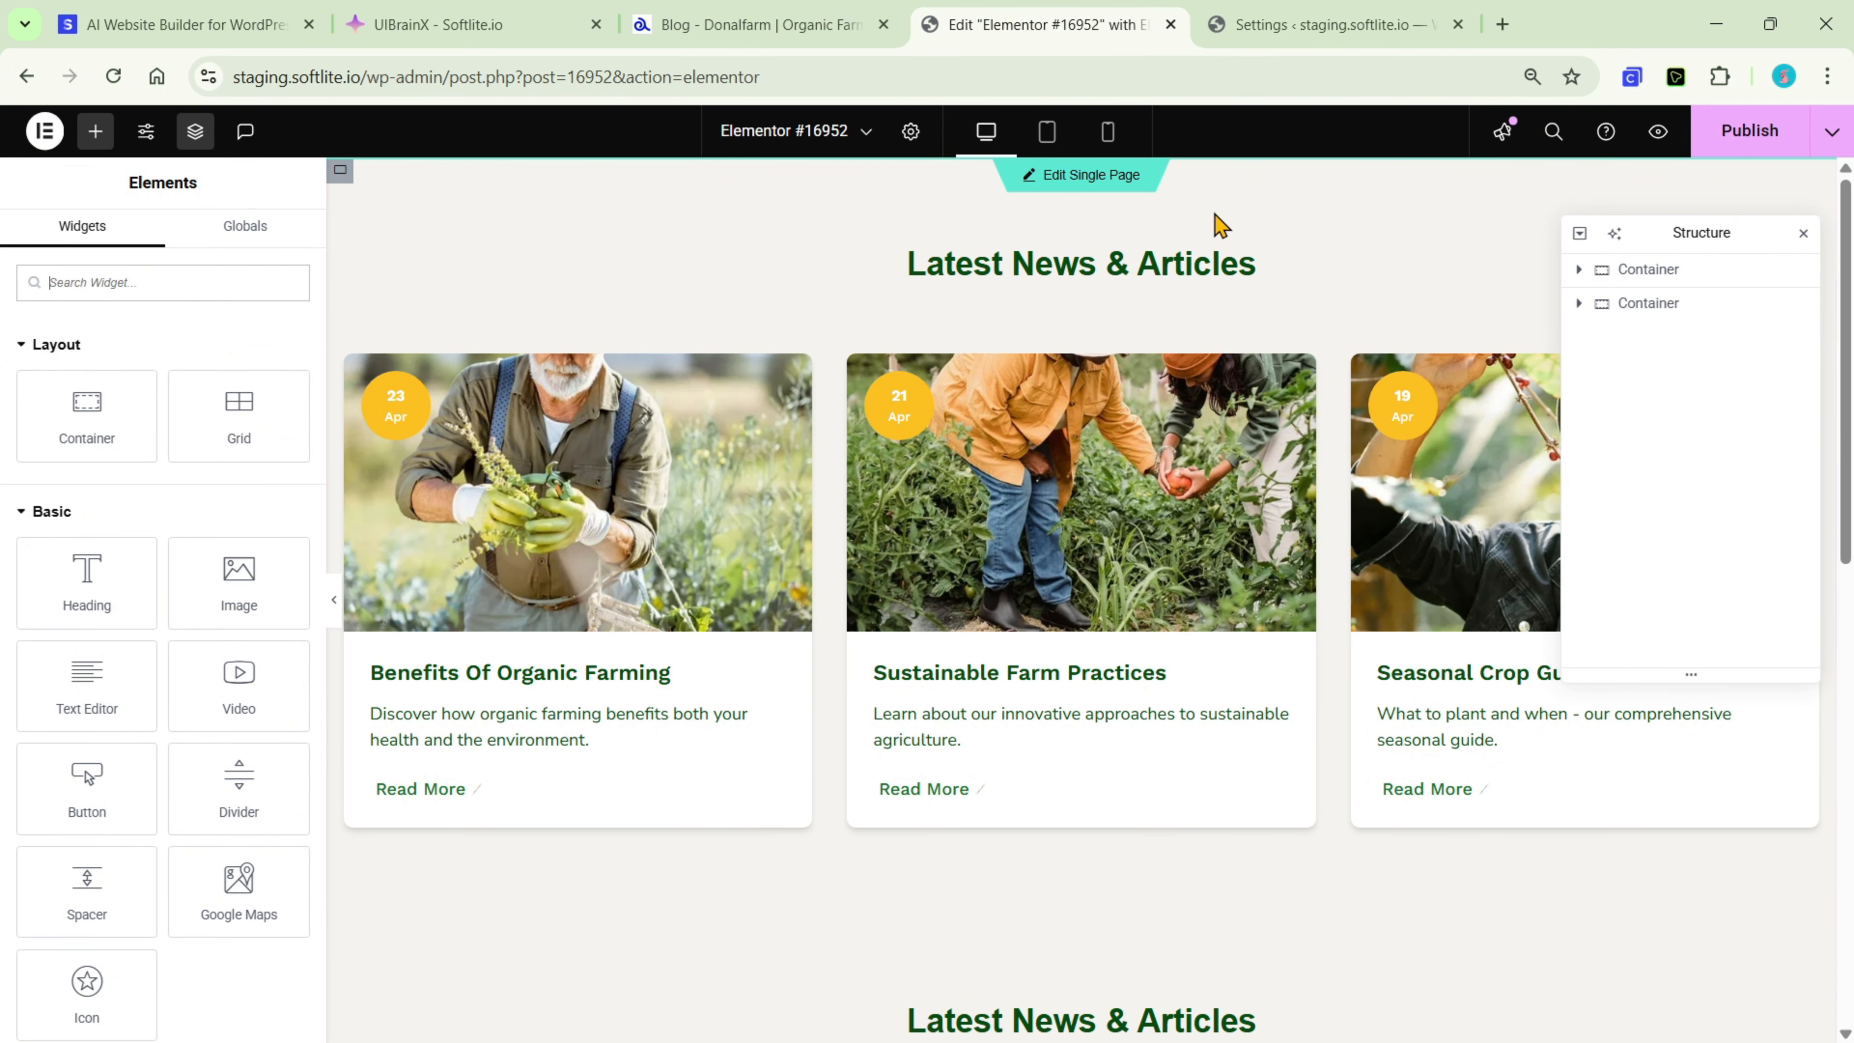
left_click(1727, 131)
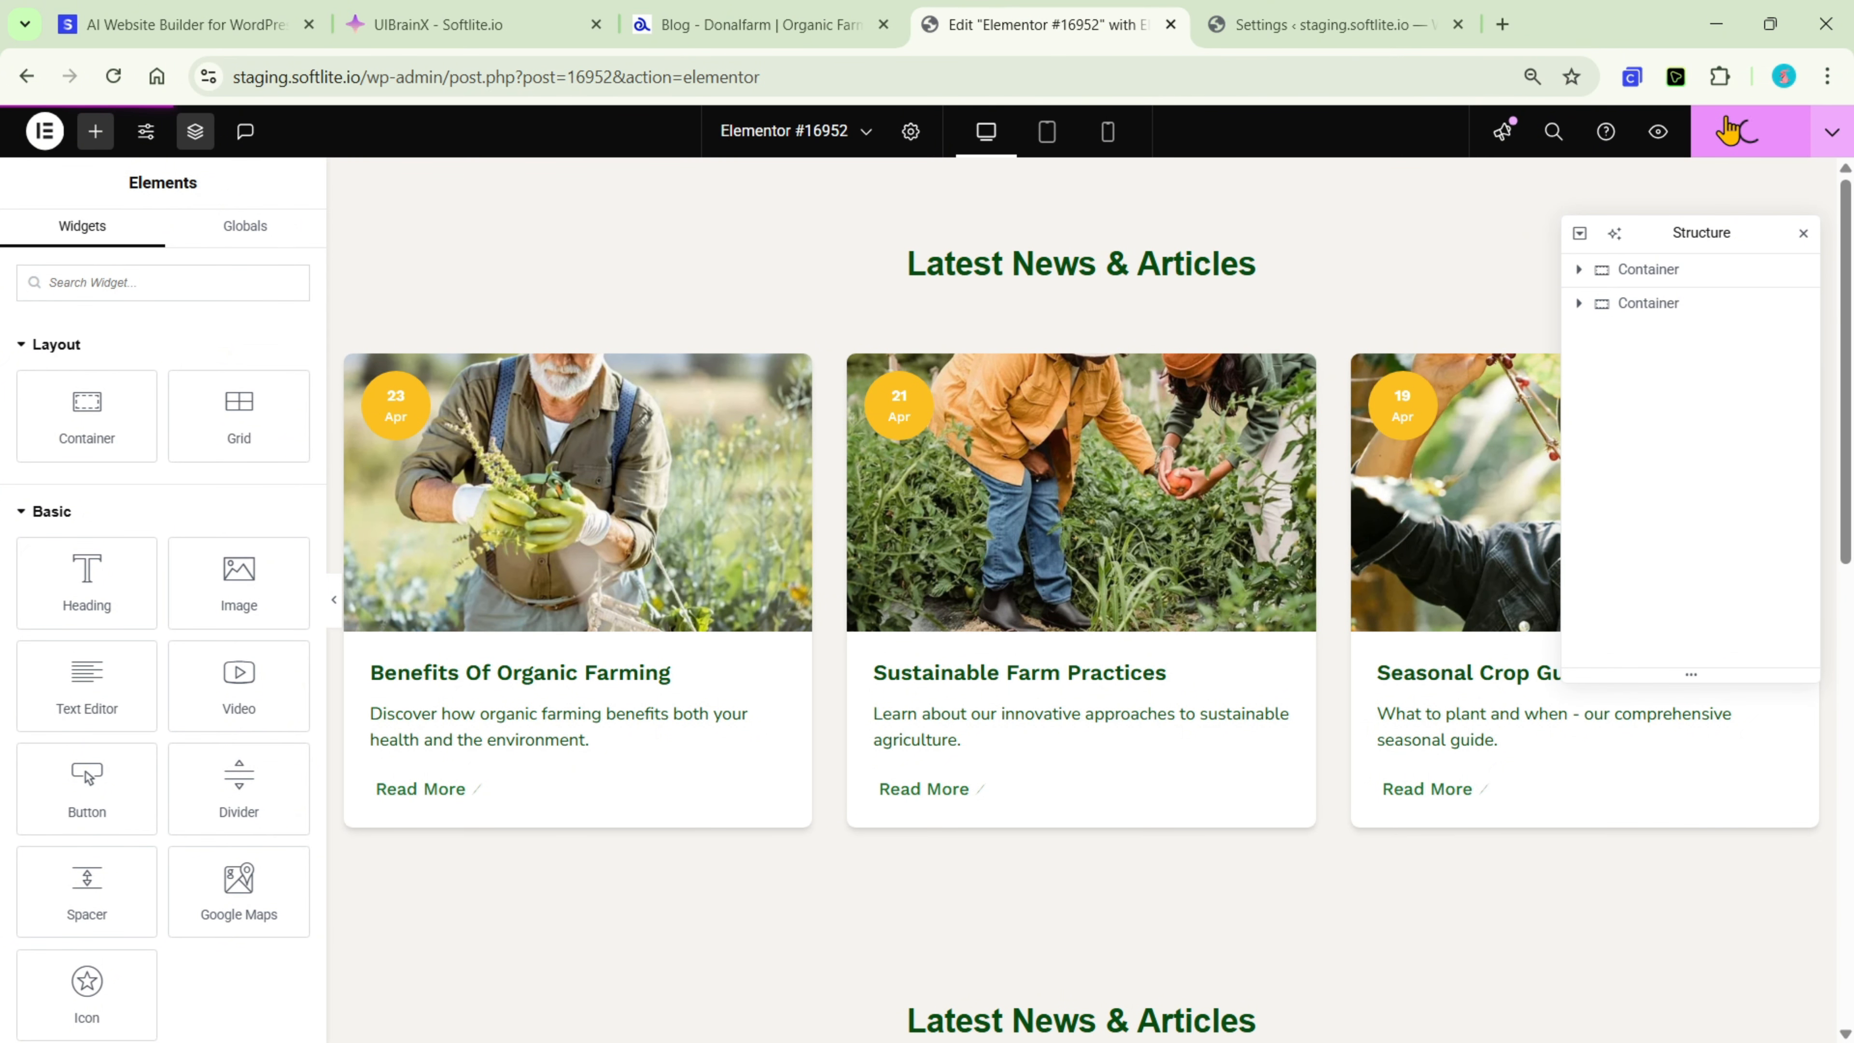
left_click(113, 75)
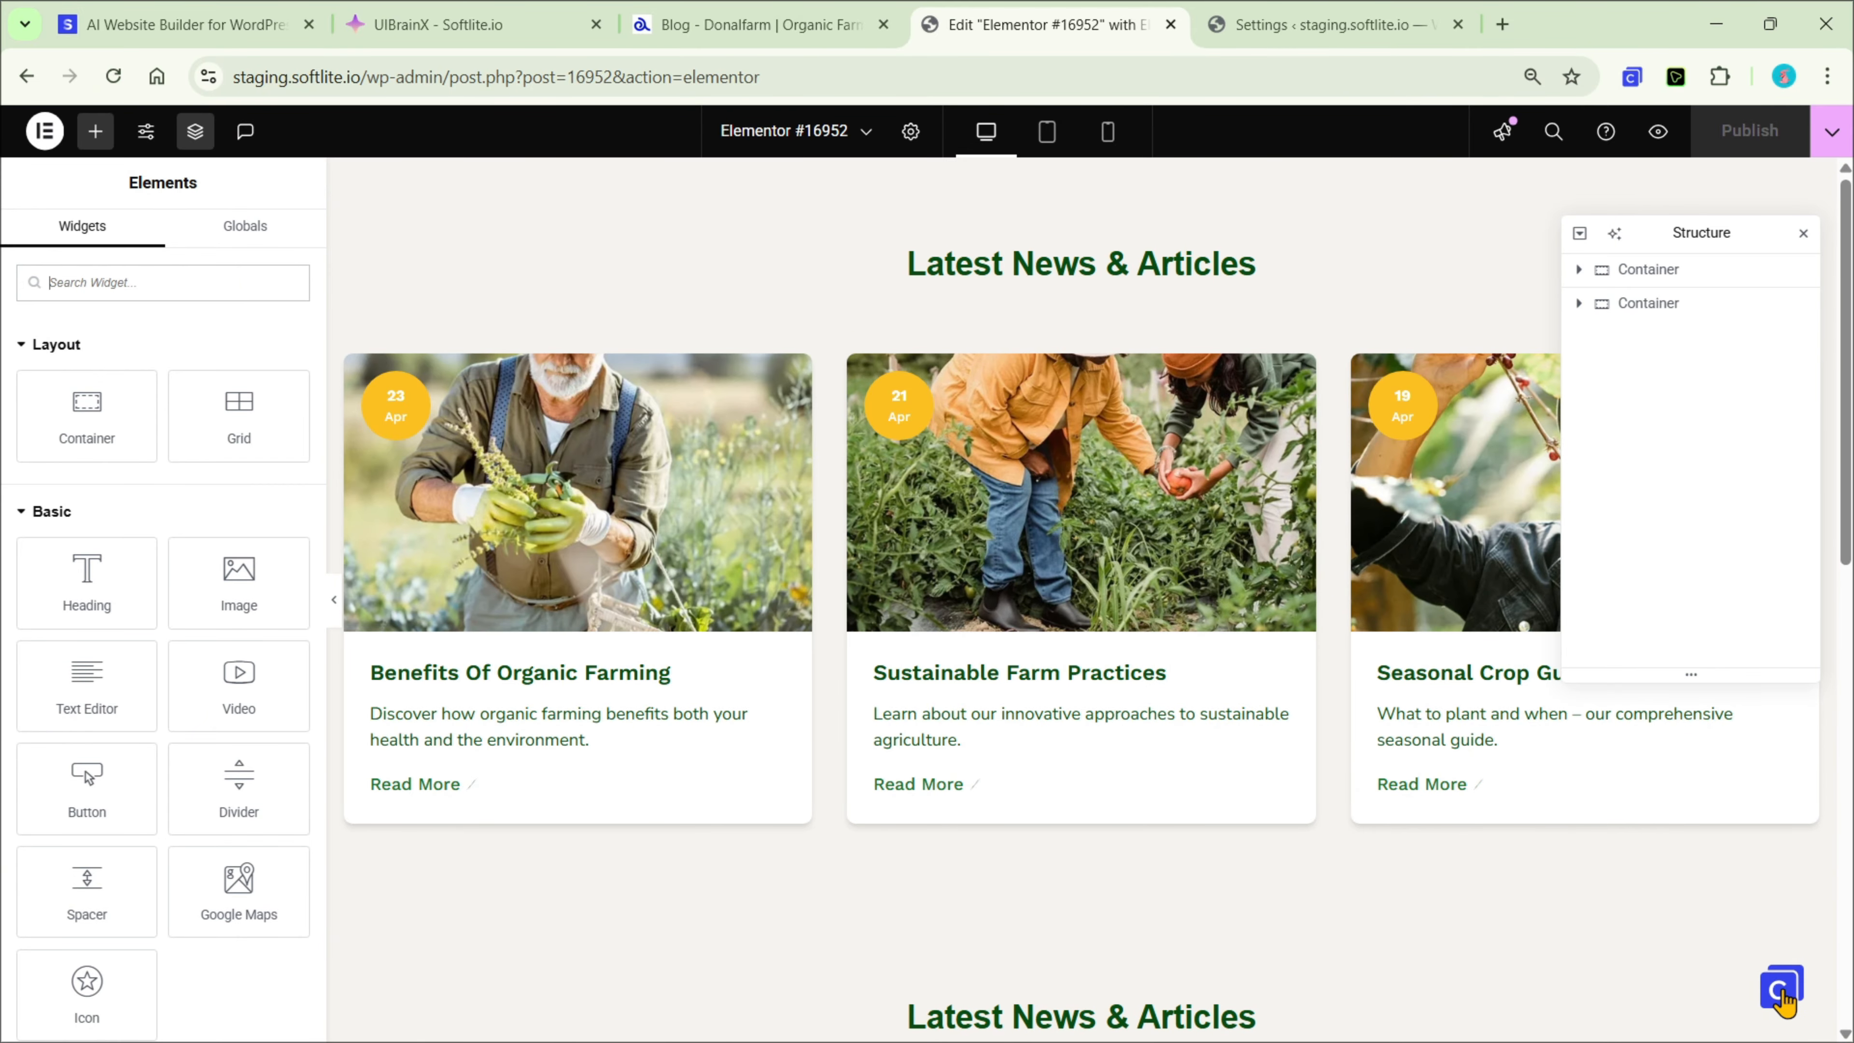
left_click(1782, 993)
left_click(1642, 868)
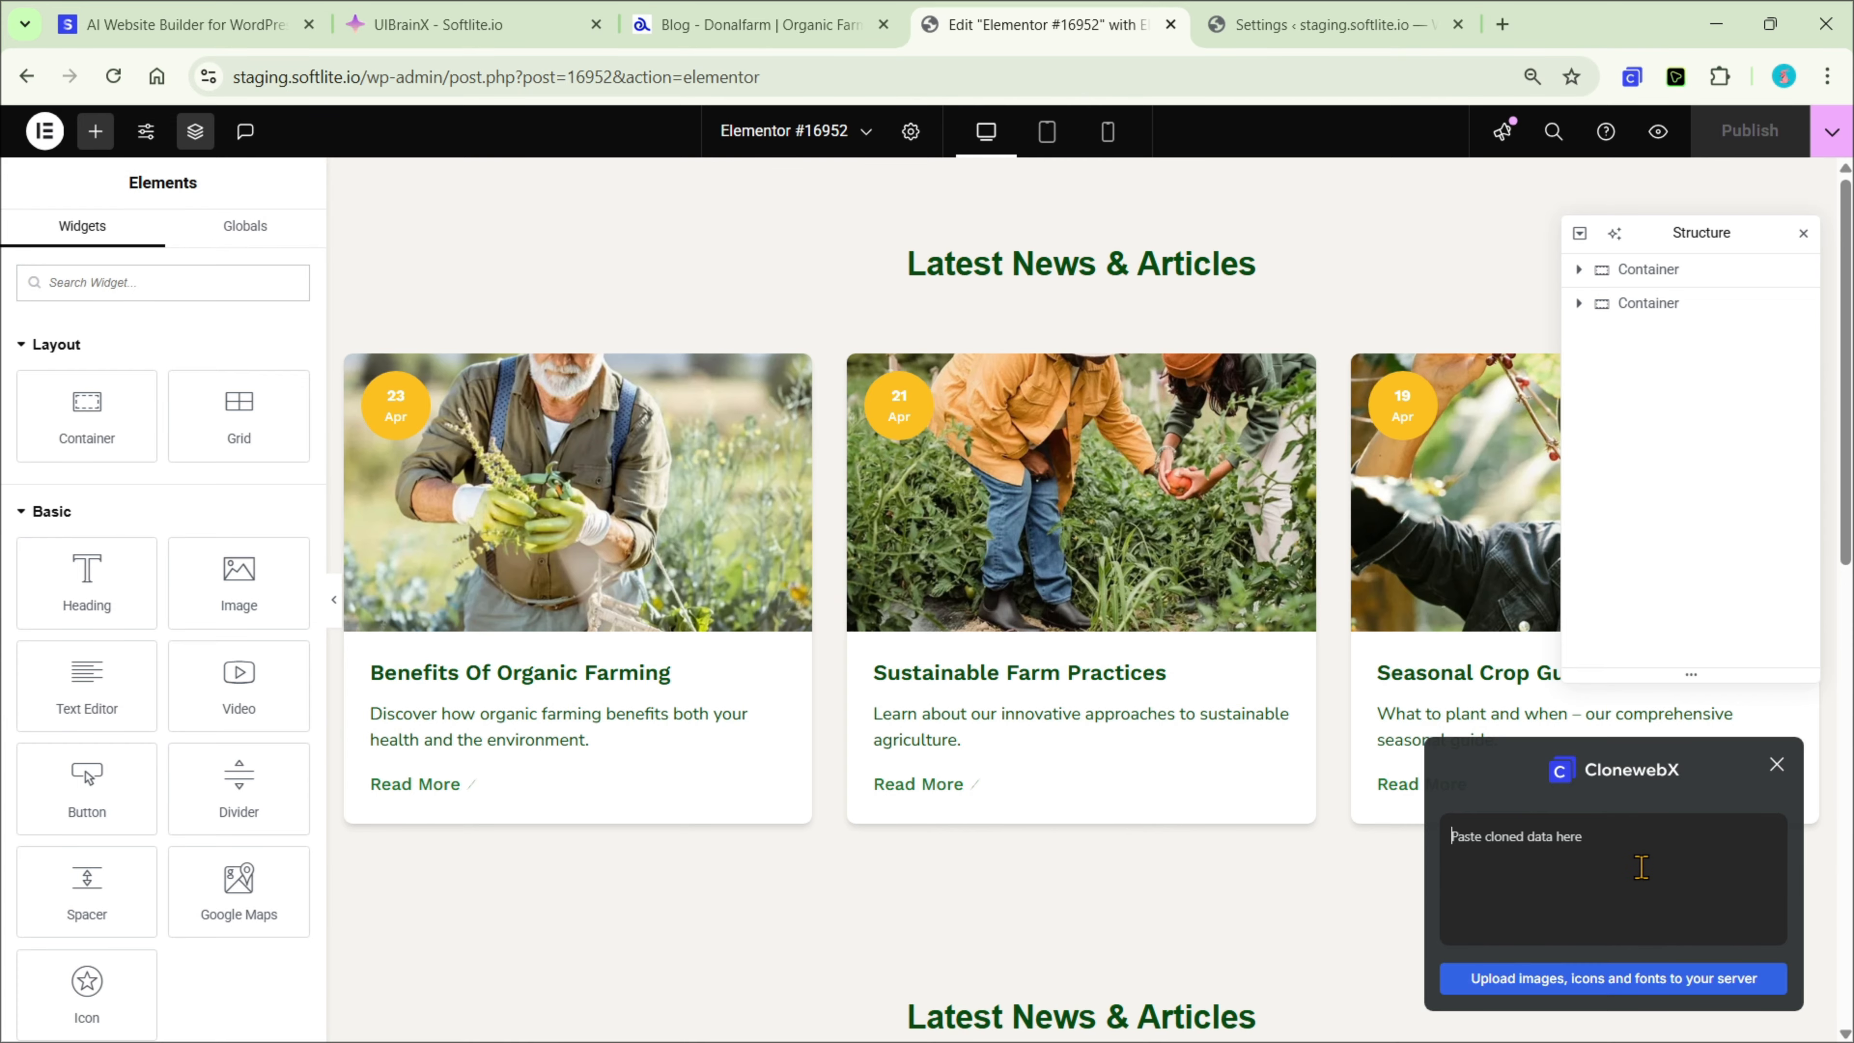
Switch to UIBrainX, and export the Latest News & Articles section, selector [data-id='sabxr1mc'], for Elementor with Merge Elements on
left_click(752, 29)
left_click(528, 27)
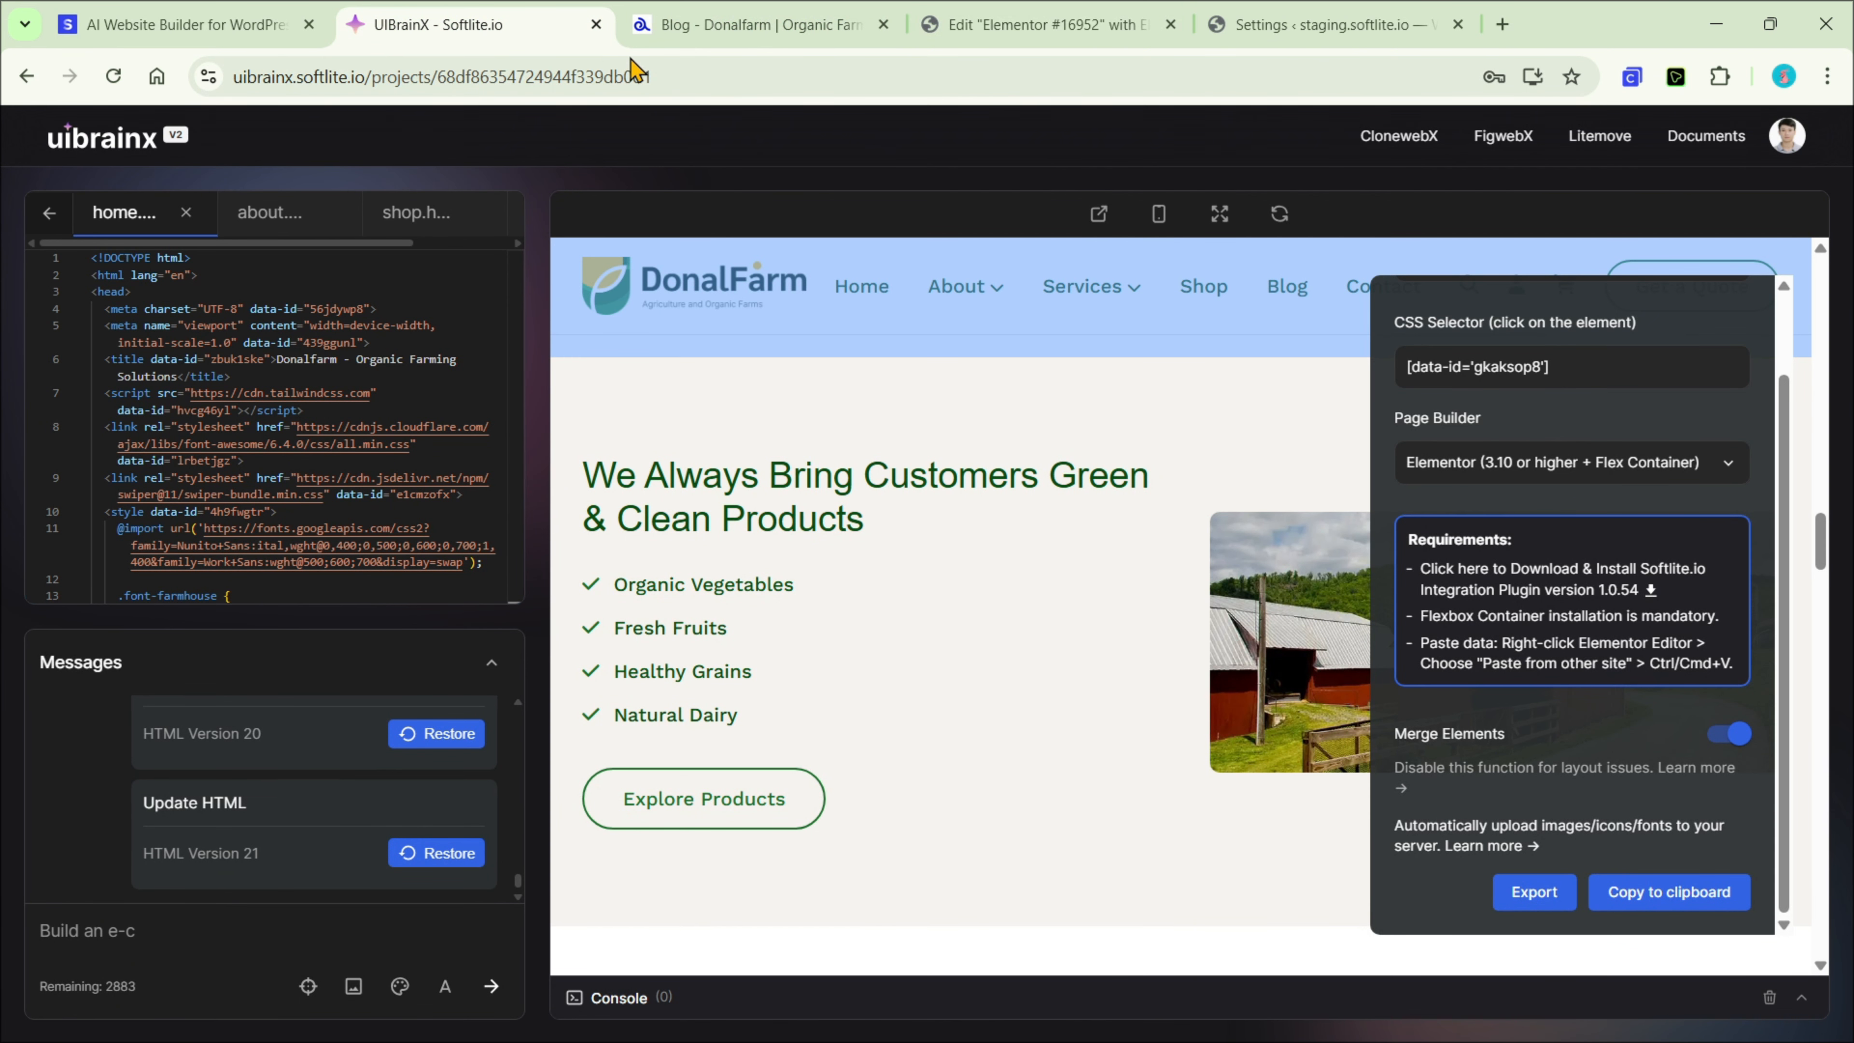
scroll(1171, 460, "down", 5)
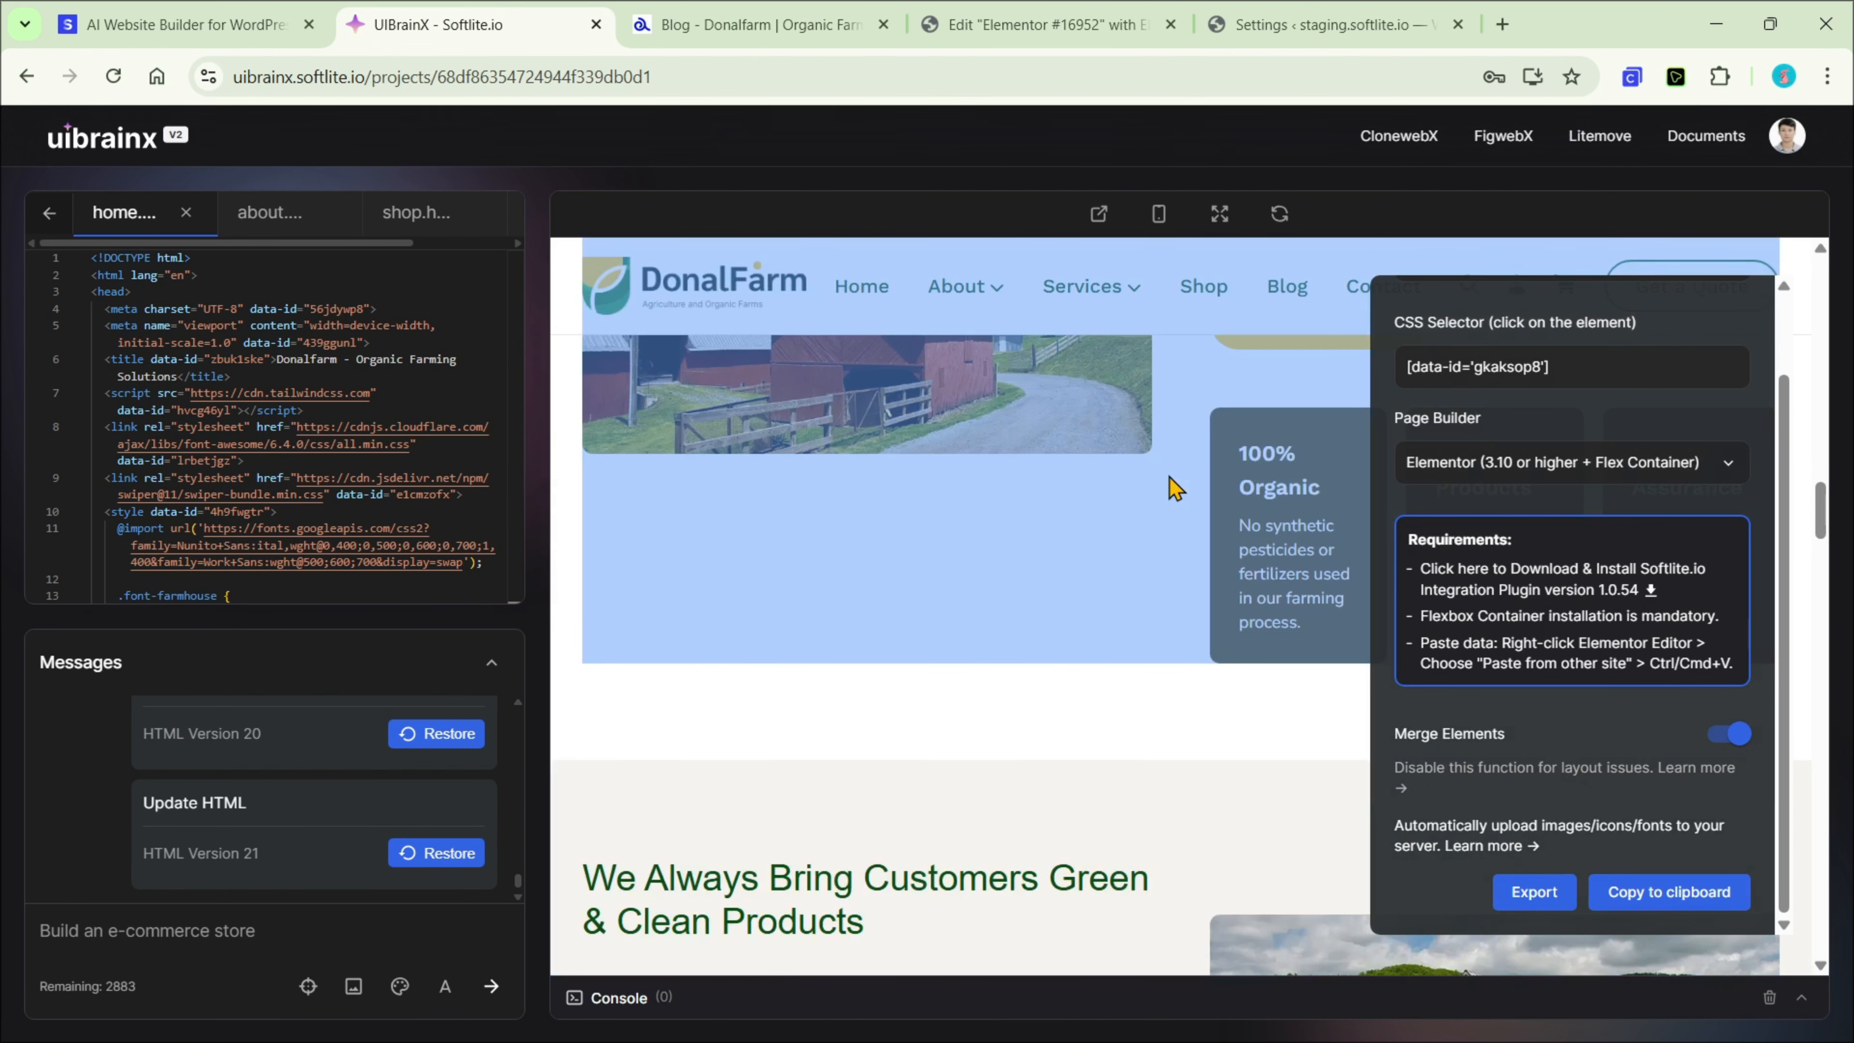
scroll(1172, 489, "down", 10)
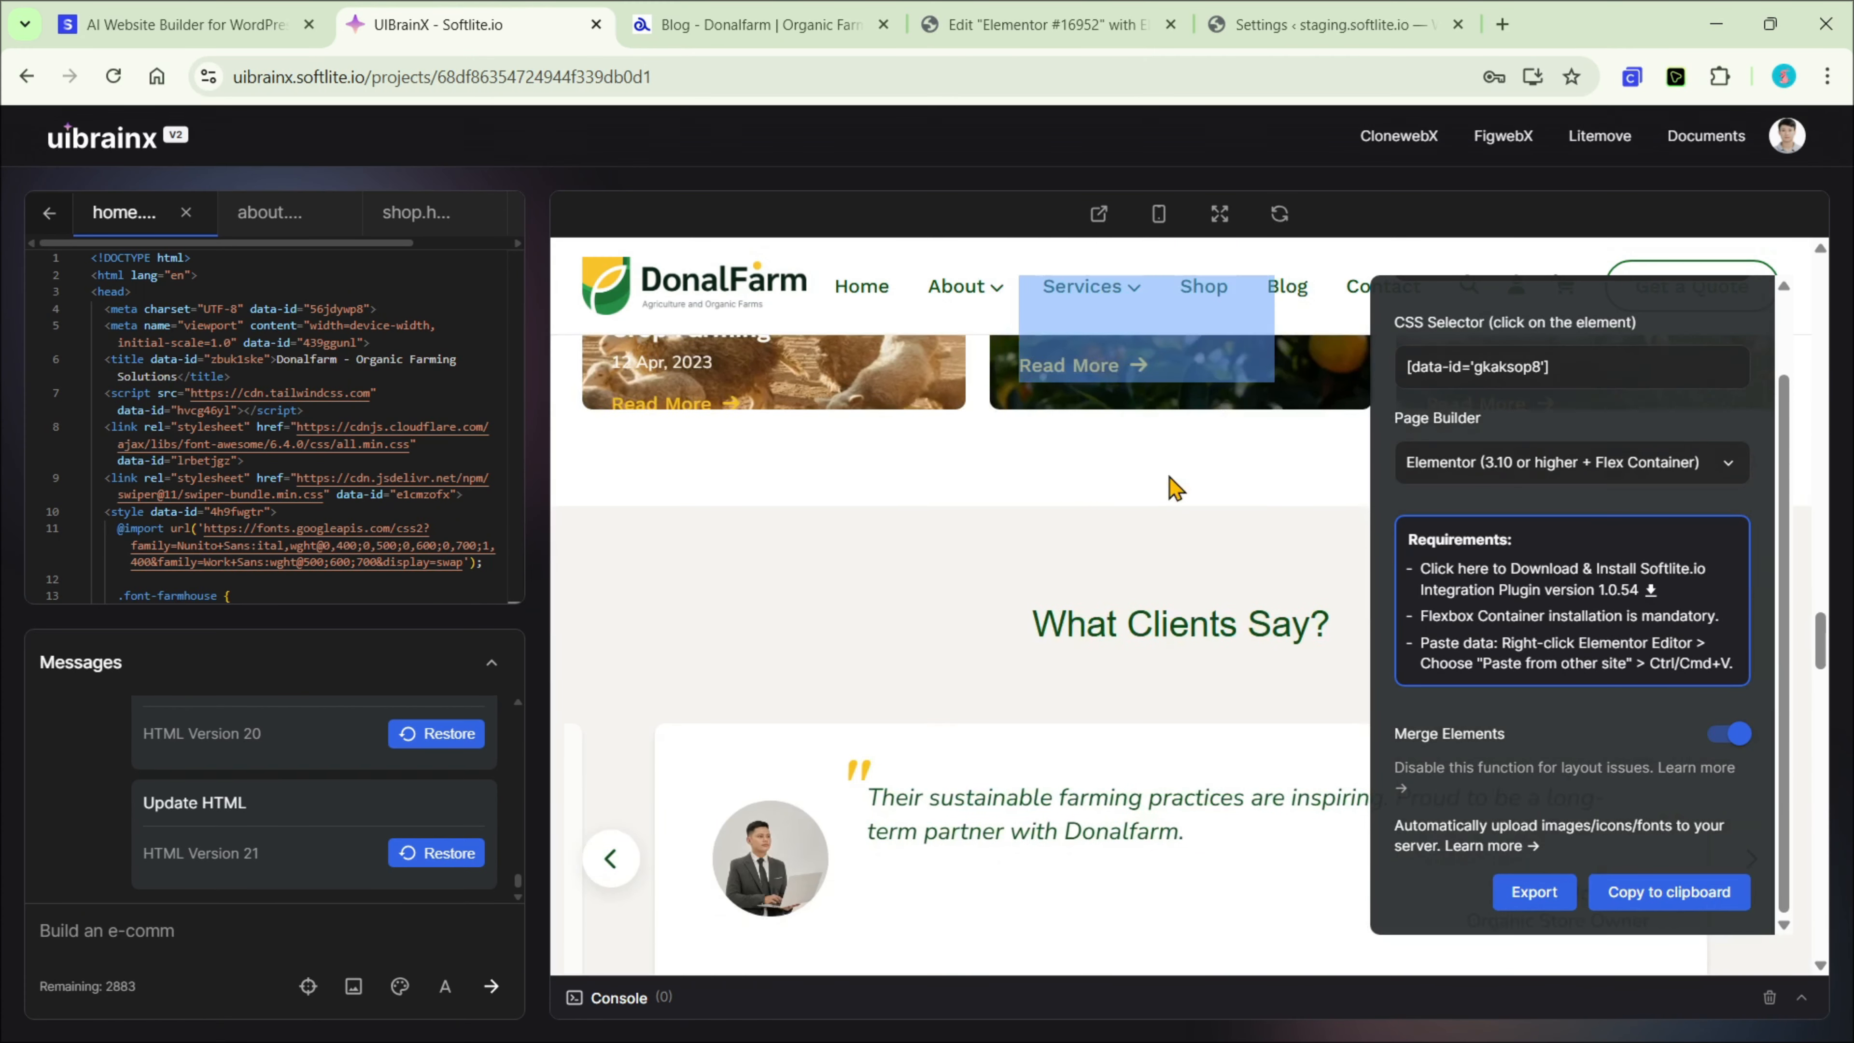
scroll(1166, 490, "down", 8)
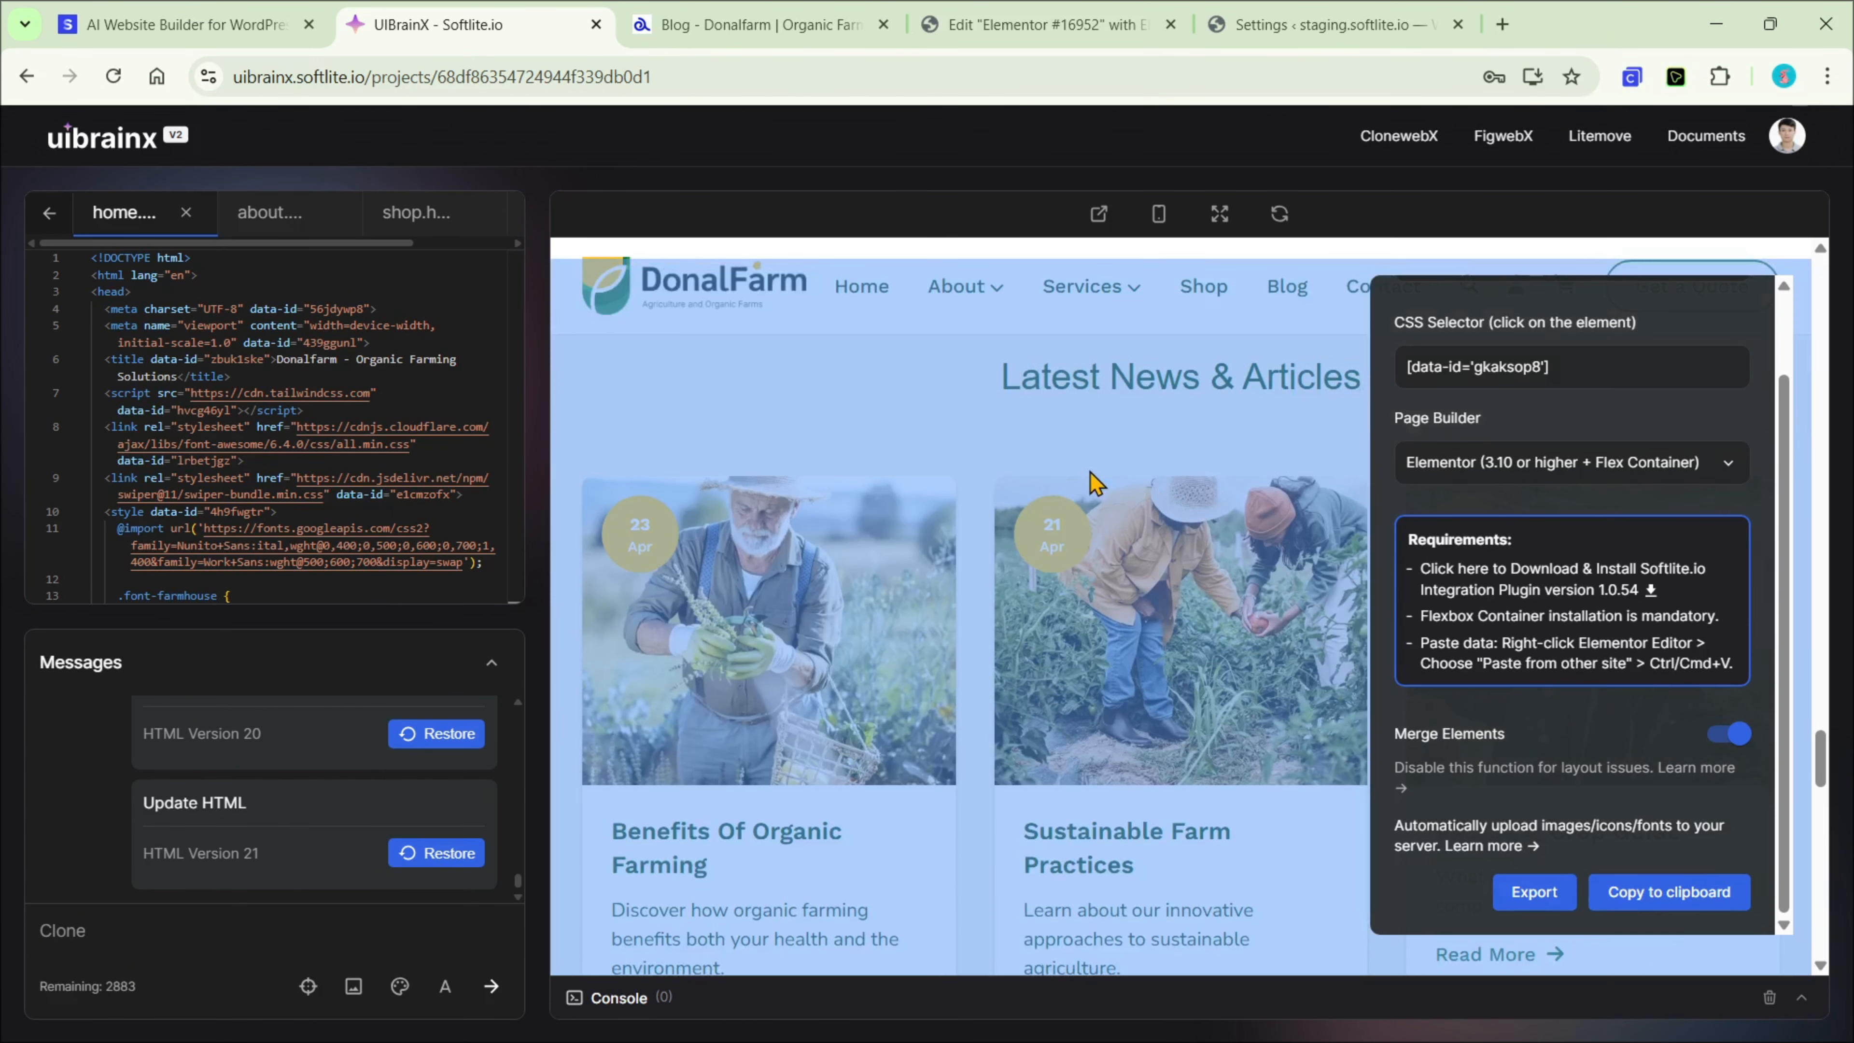
left_click(558, 377)
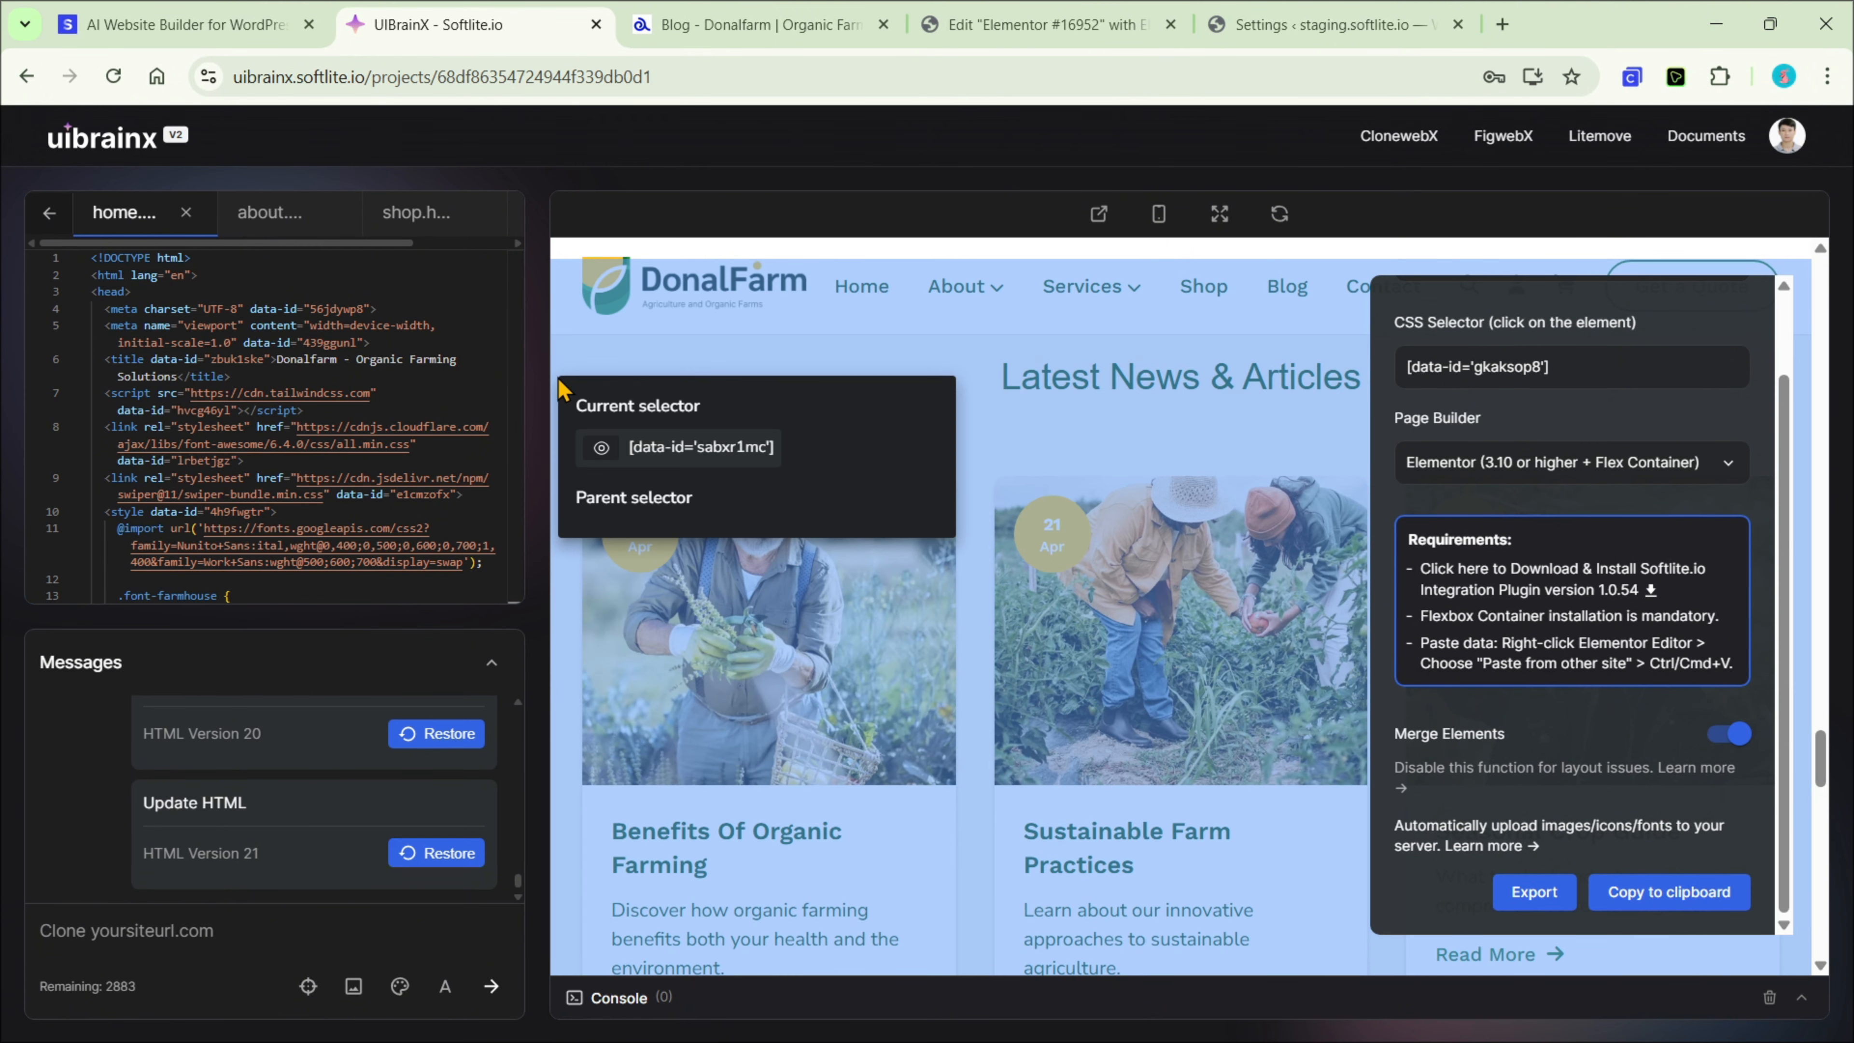
left_click(650, 446)
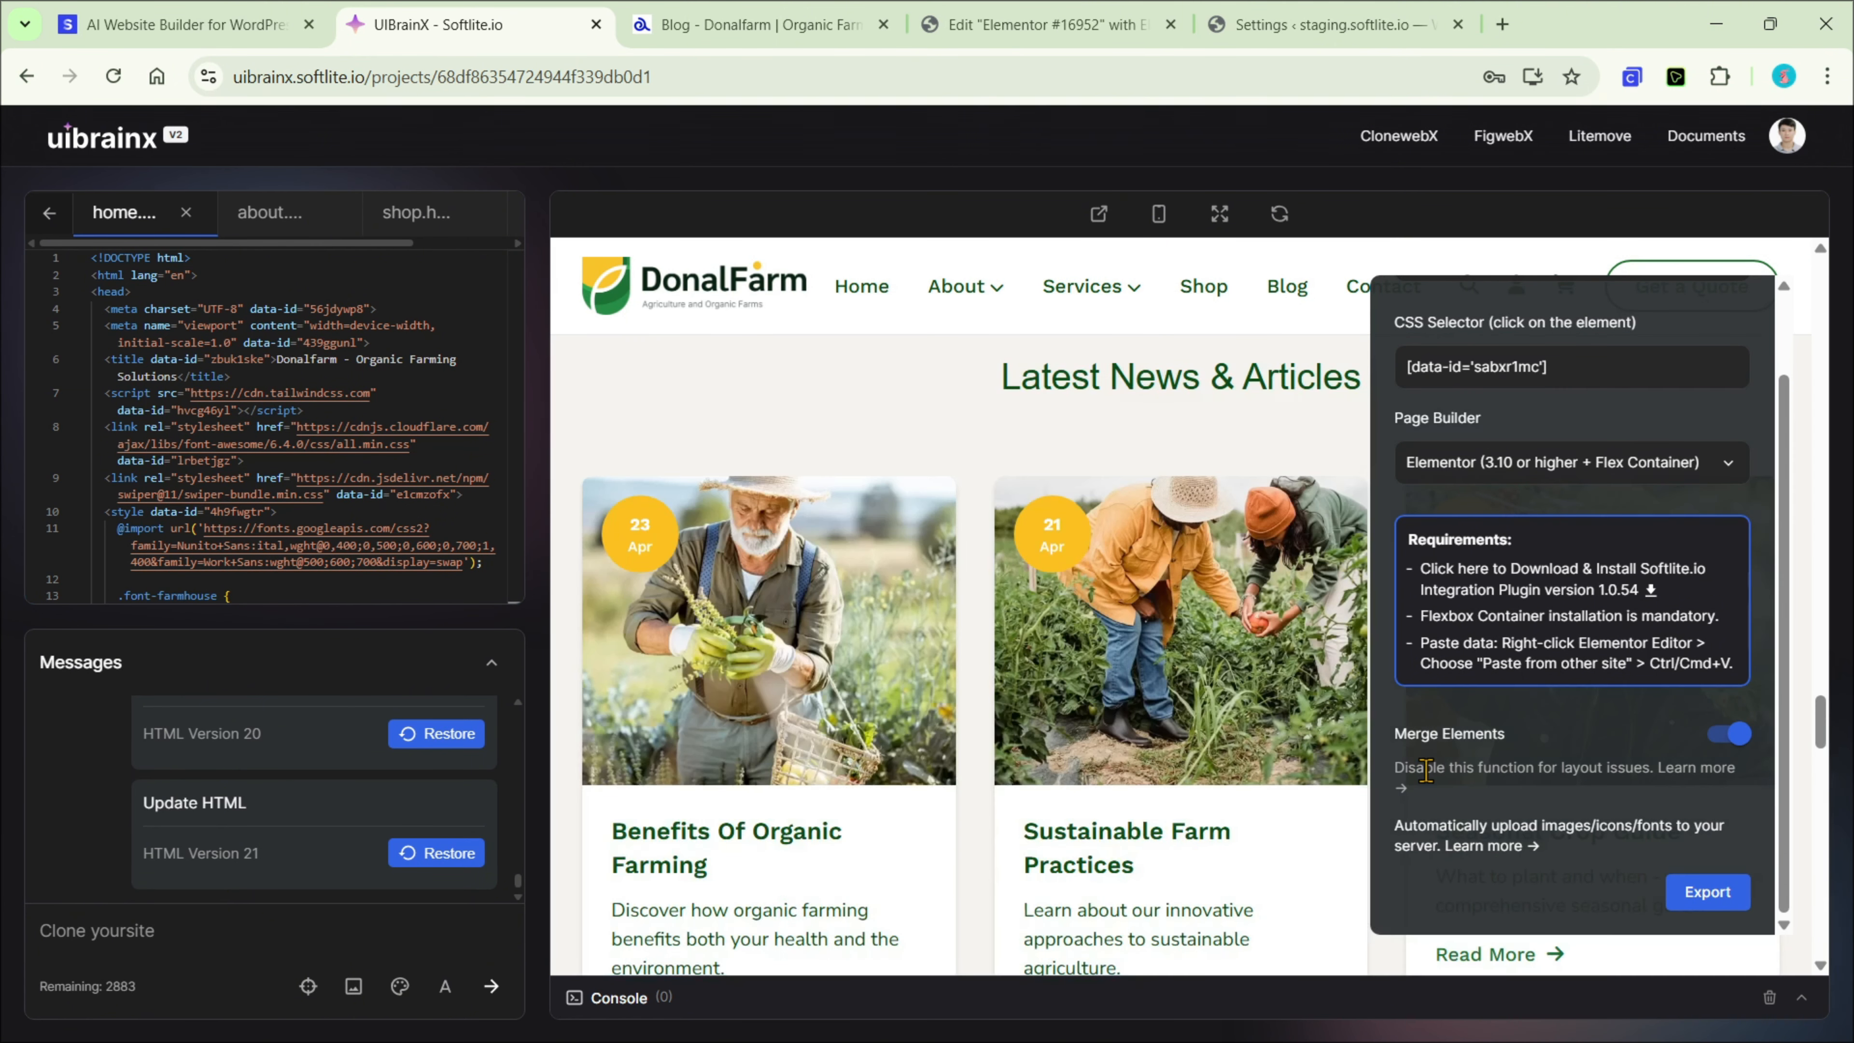
left_click(1708, 896)
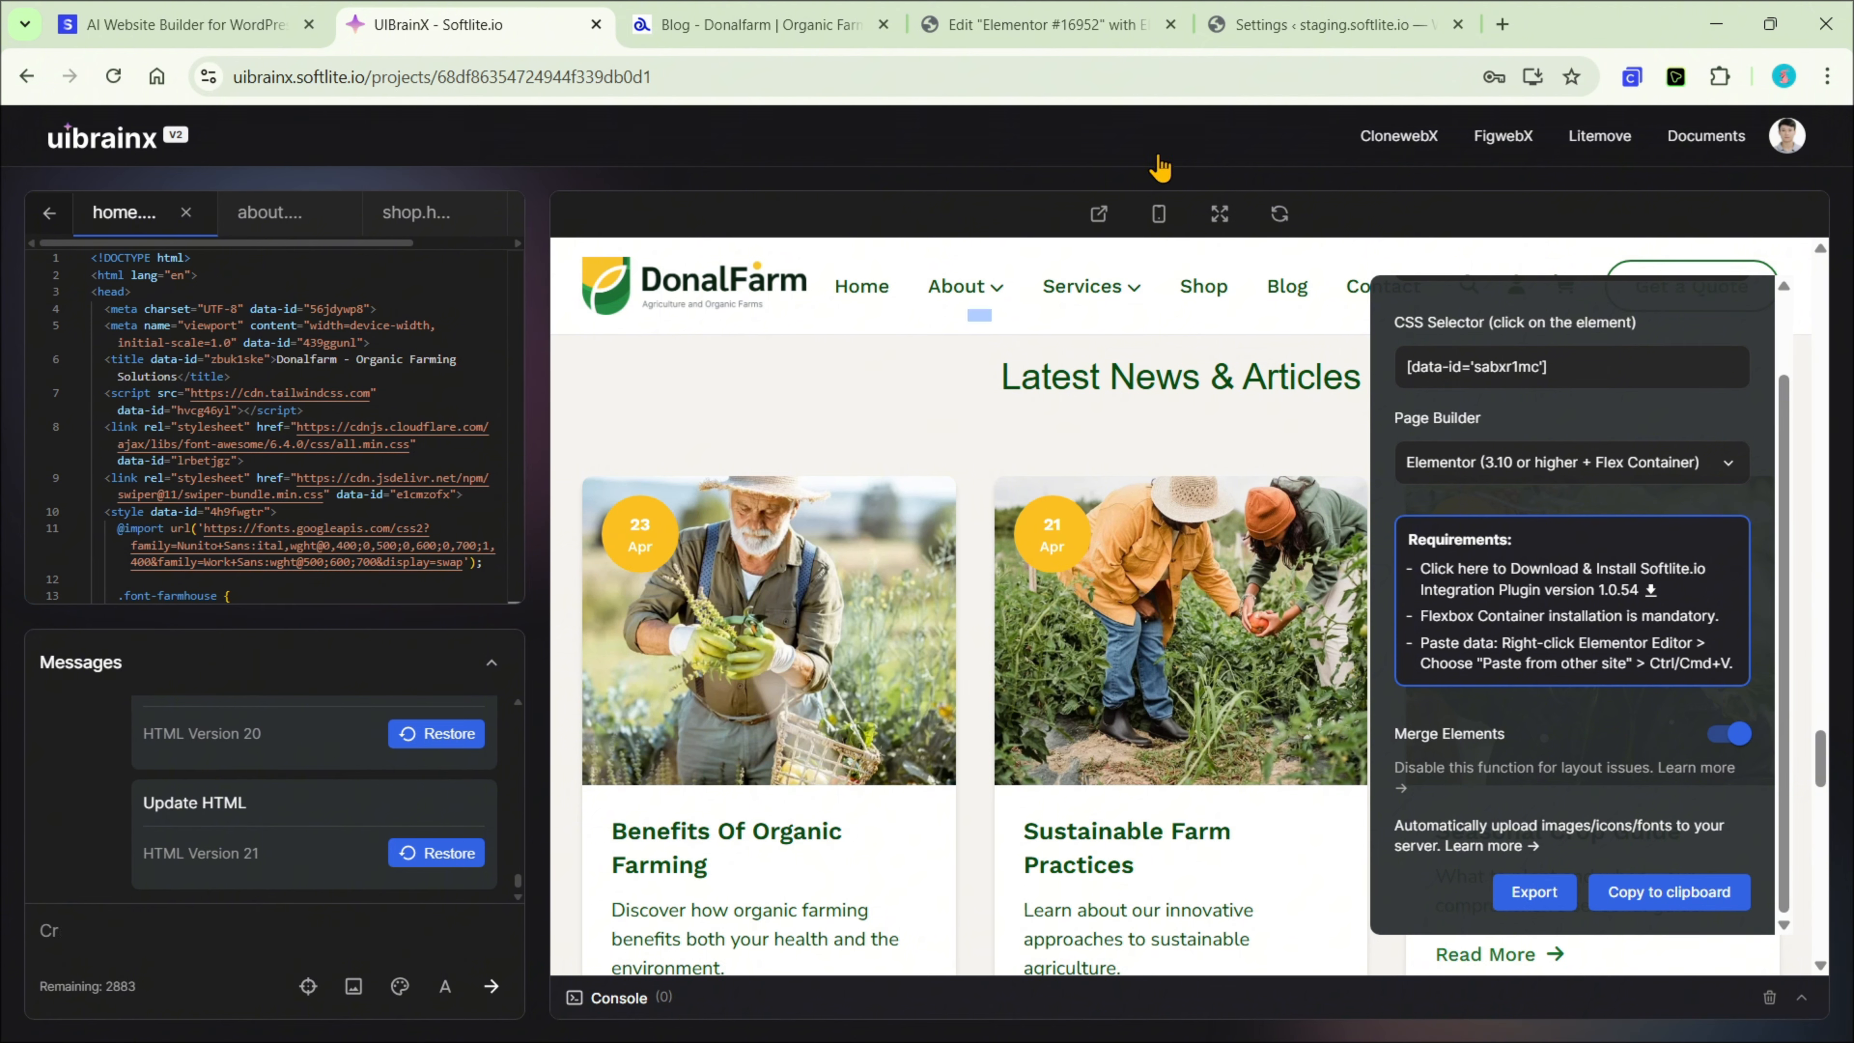
Paste the exported data into ClonewebX in the Elementor editor, upload its images, icons and fonts to the server, and copy the converted data
left_click(1022, 33)
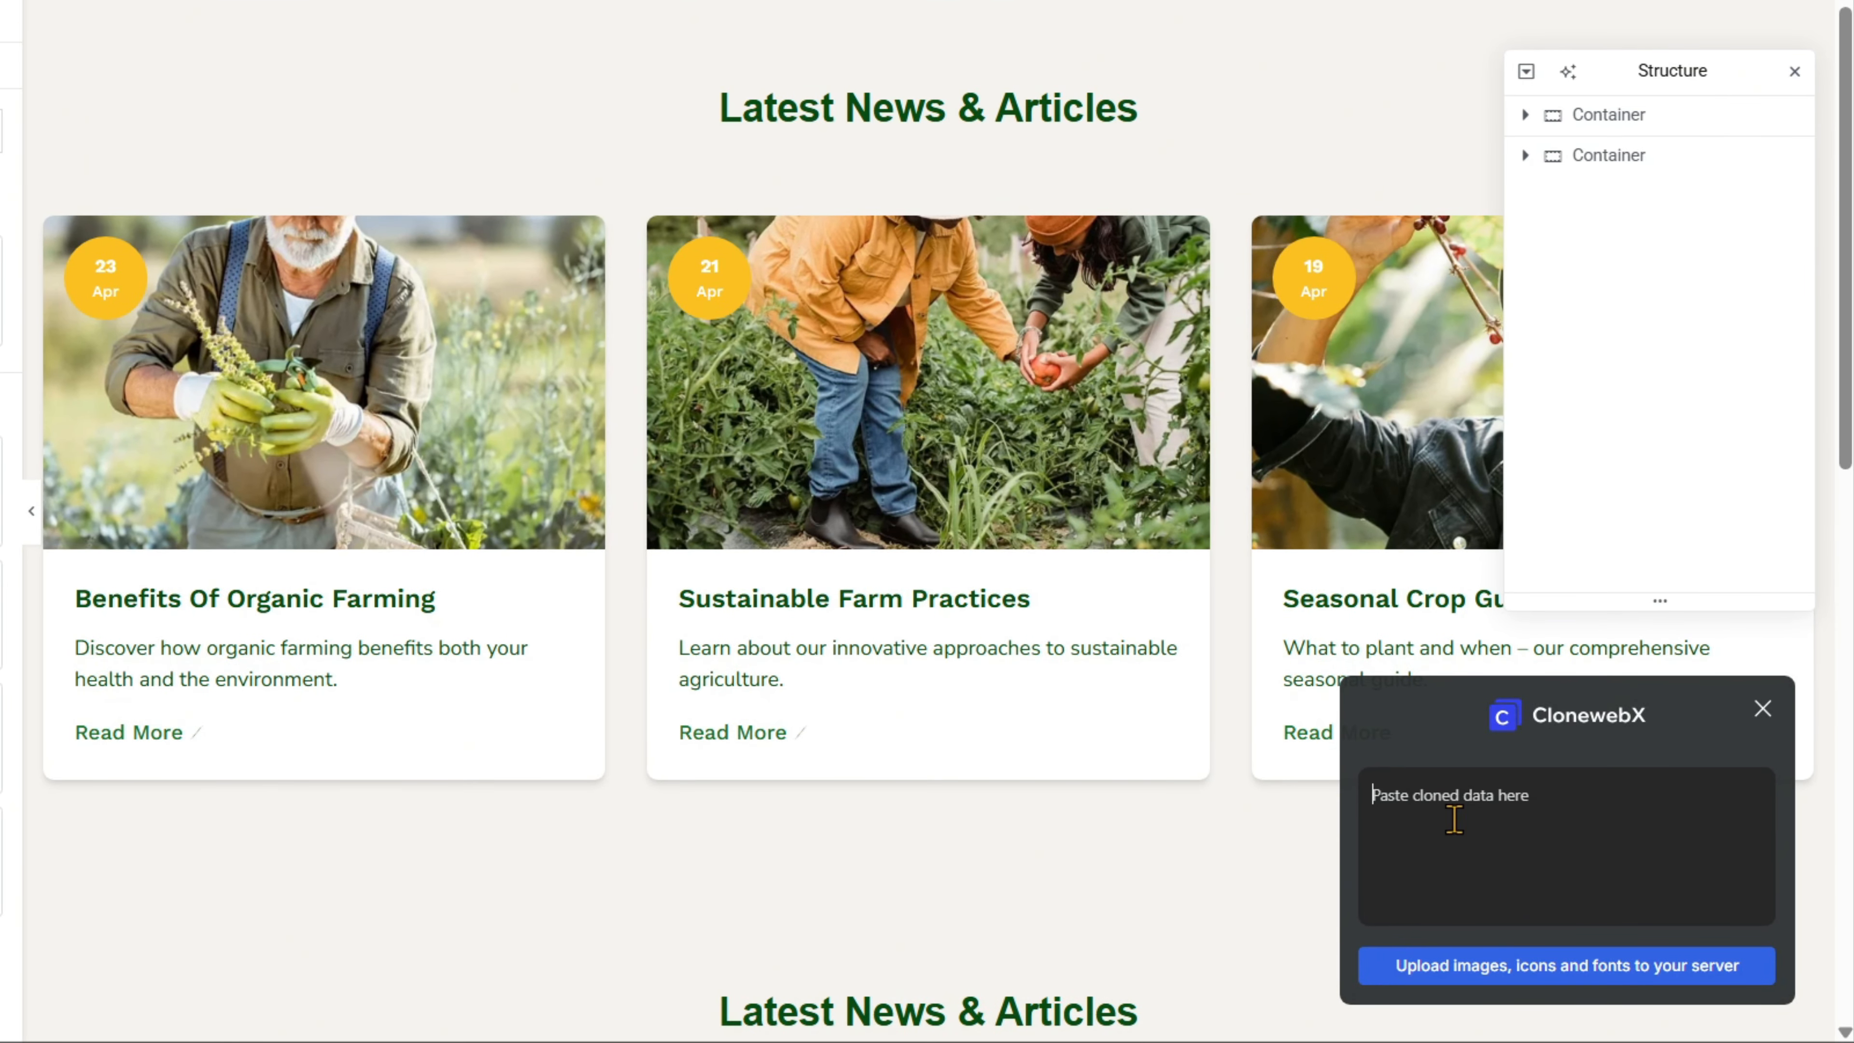
right_click(1491, 829)
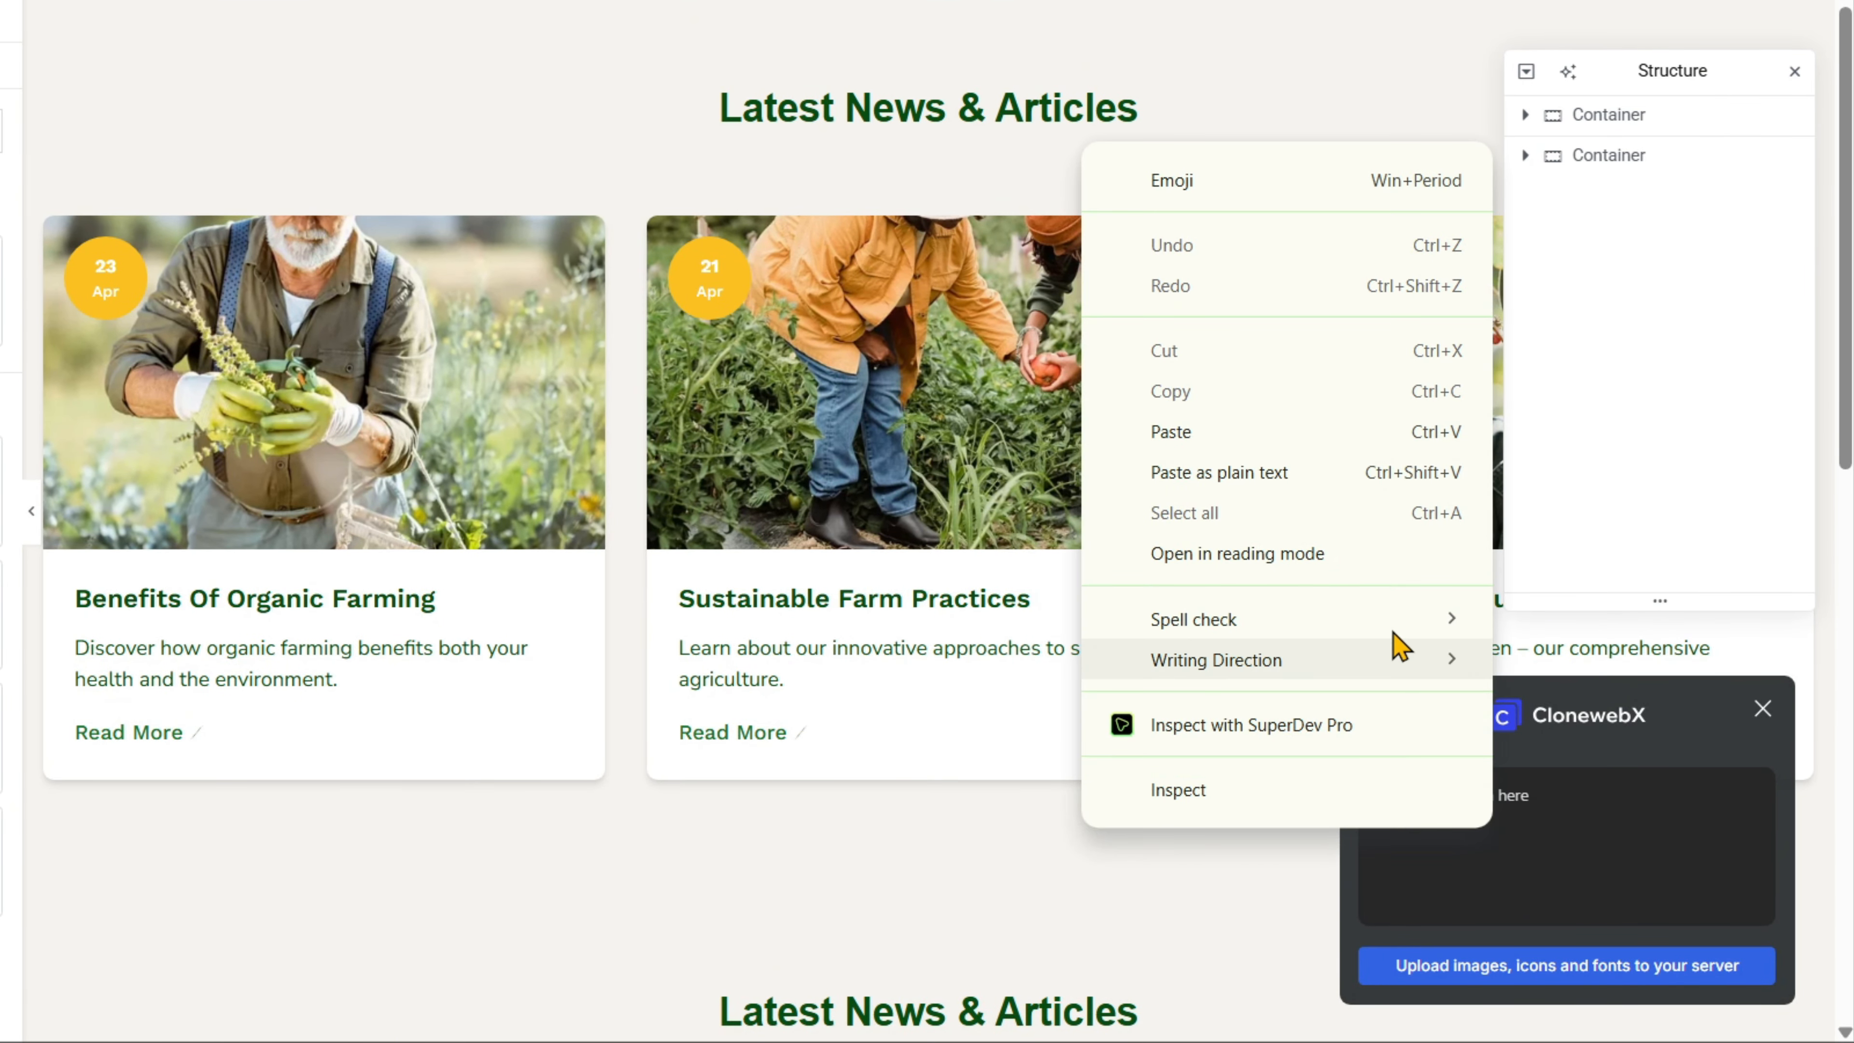
left_click(1305, 437)
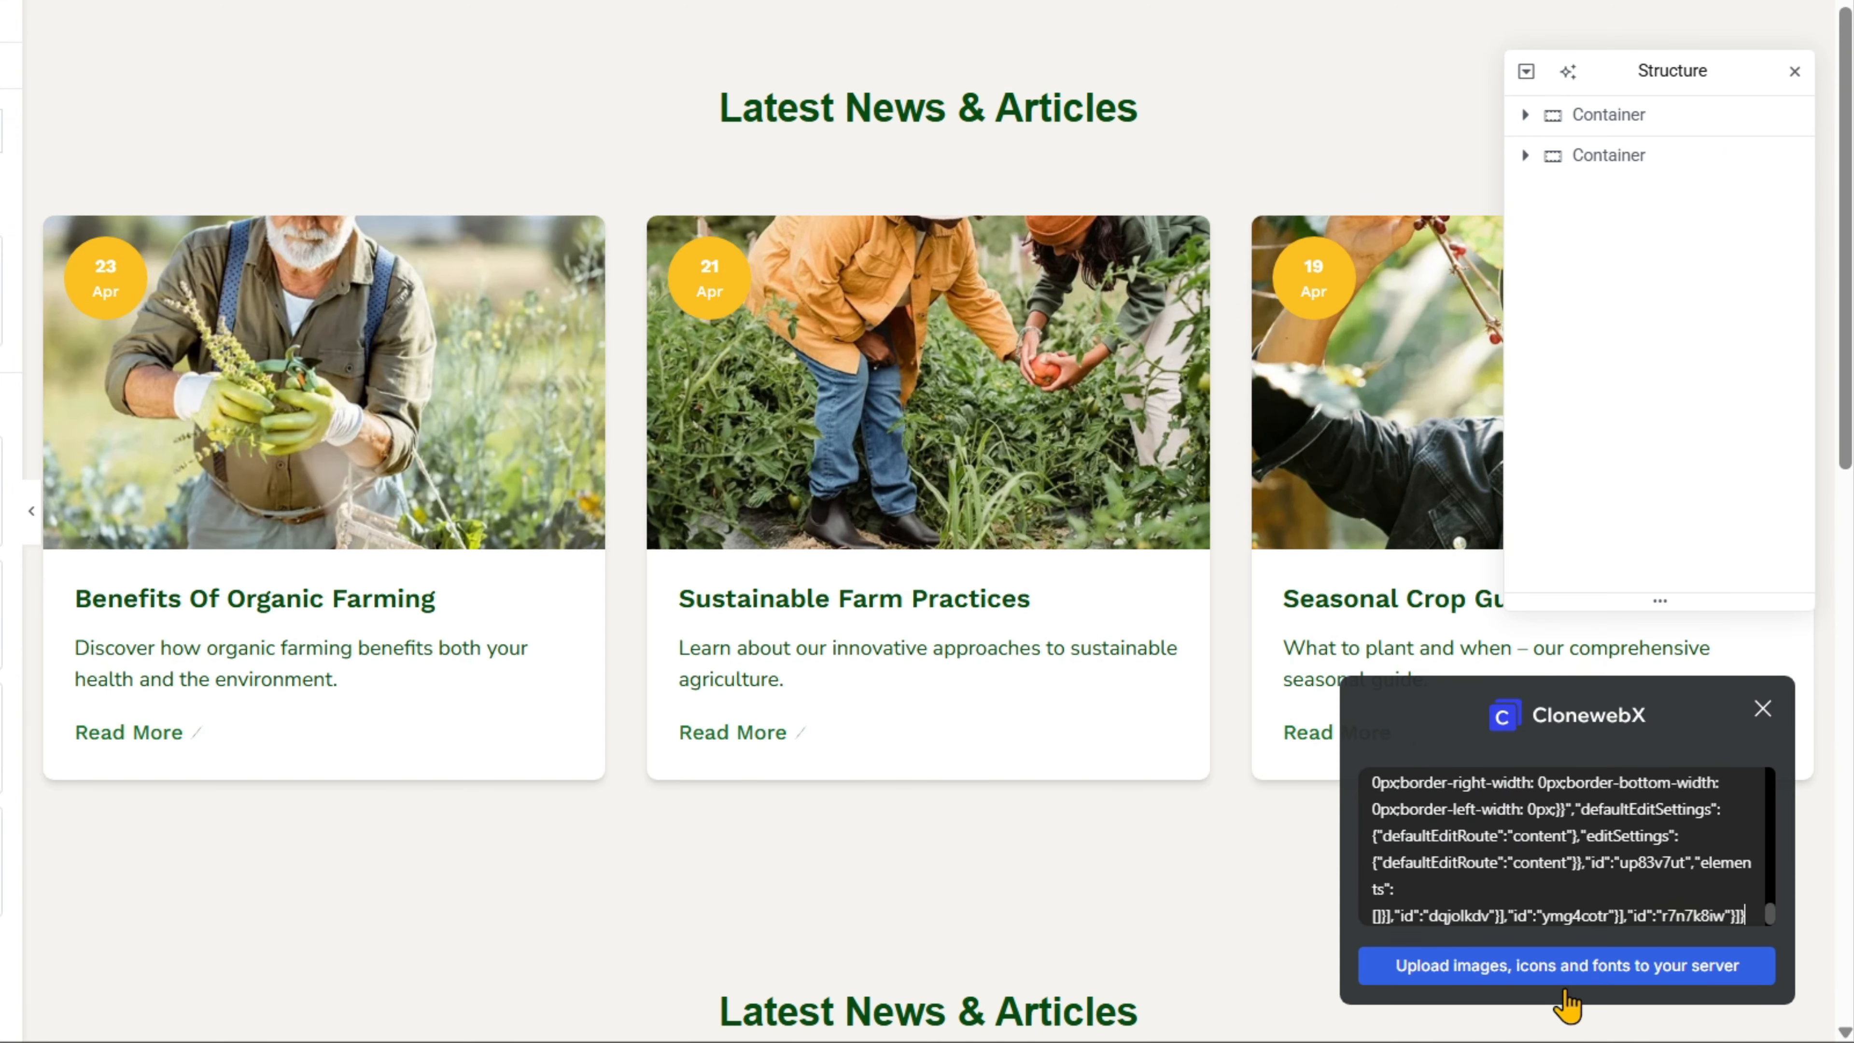
left_click(1610, 982)
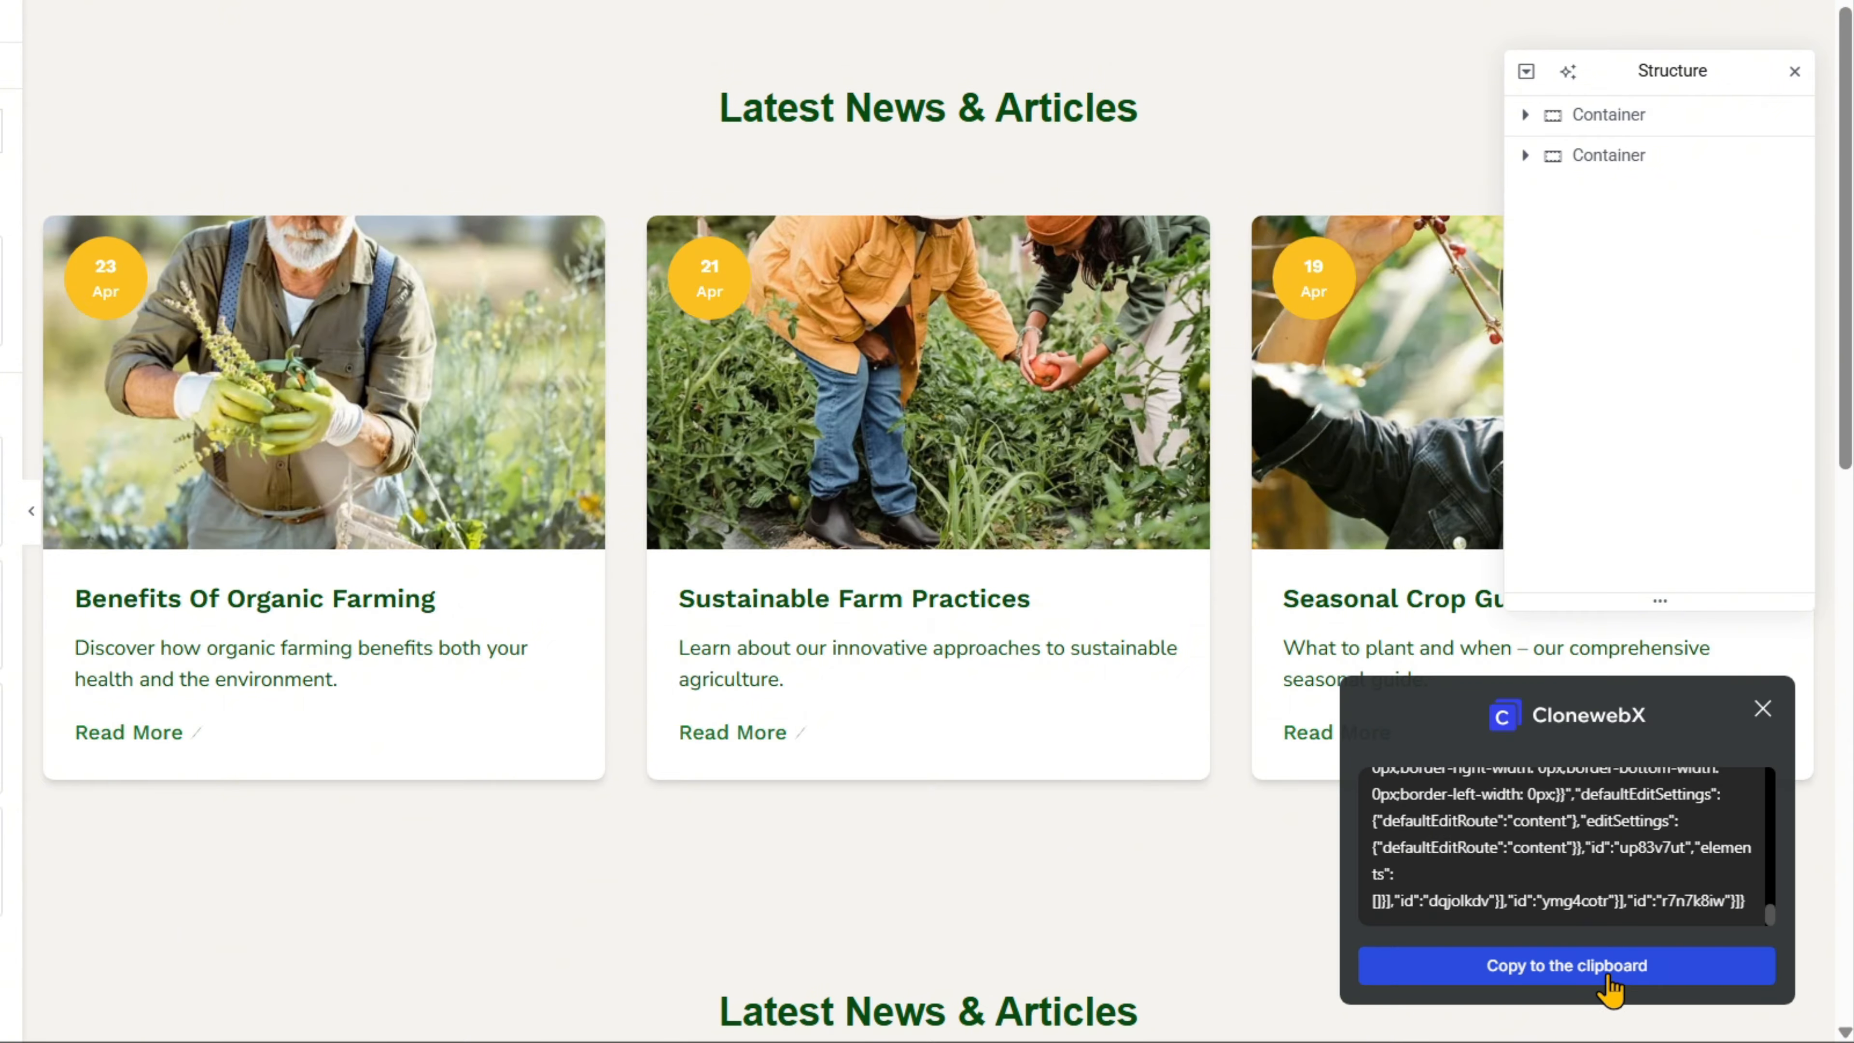
left_click(1660, 979)
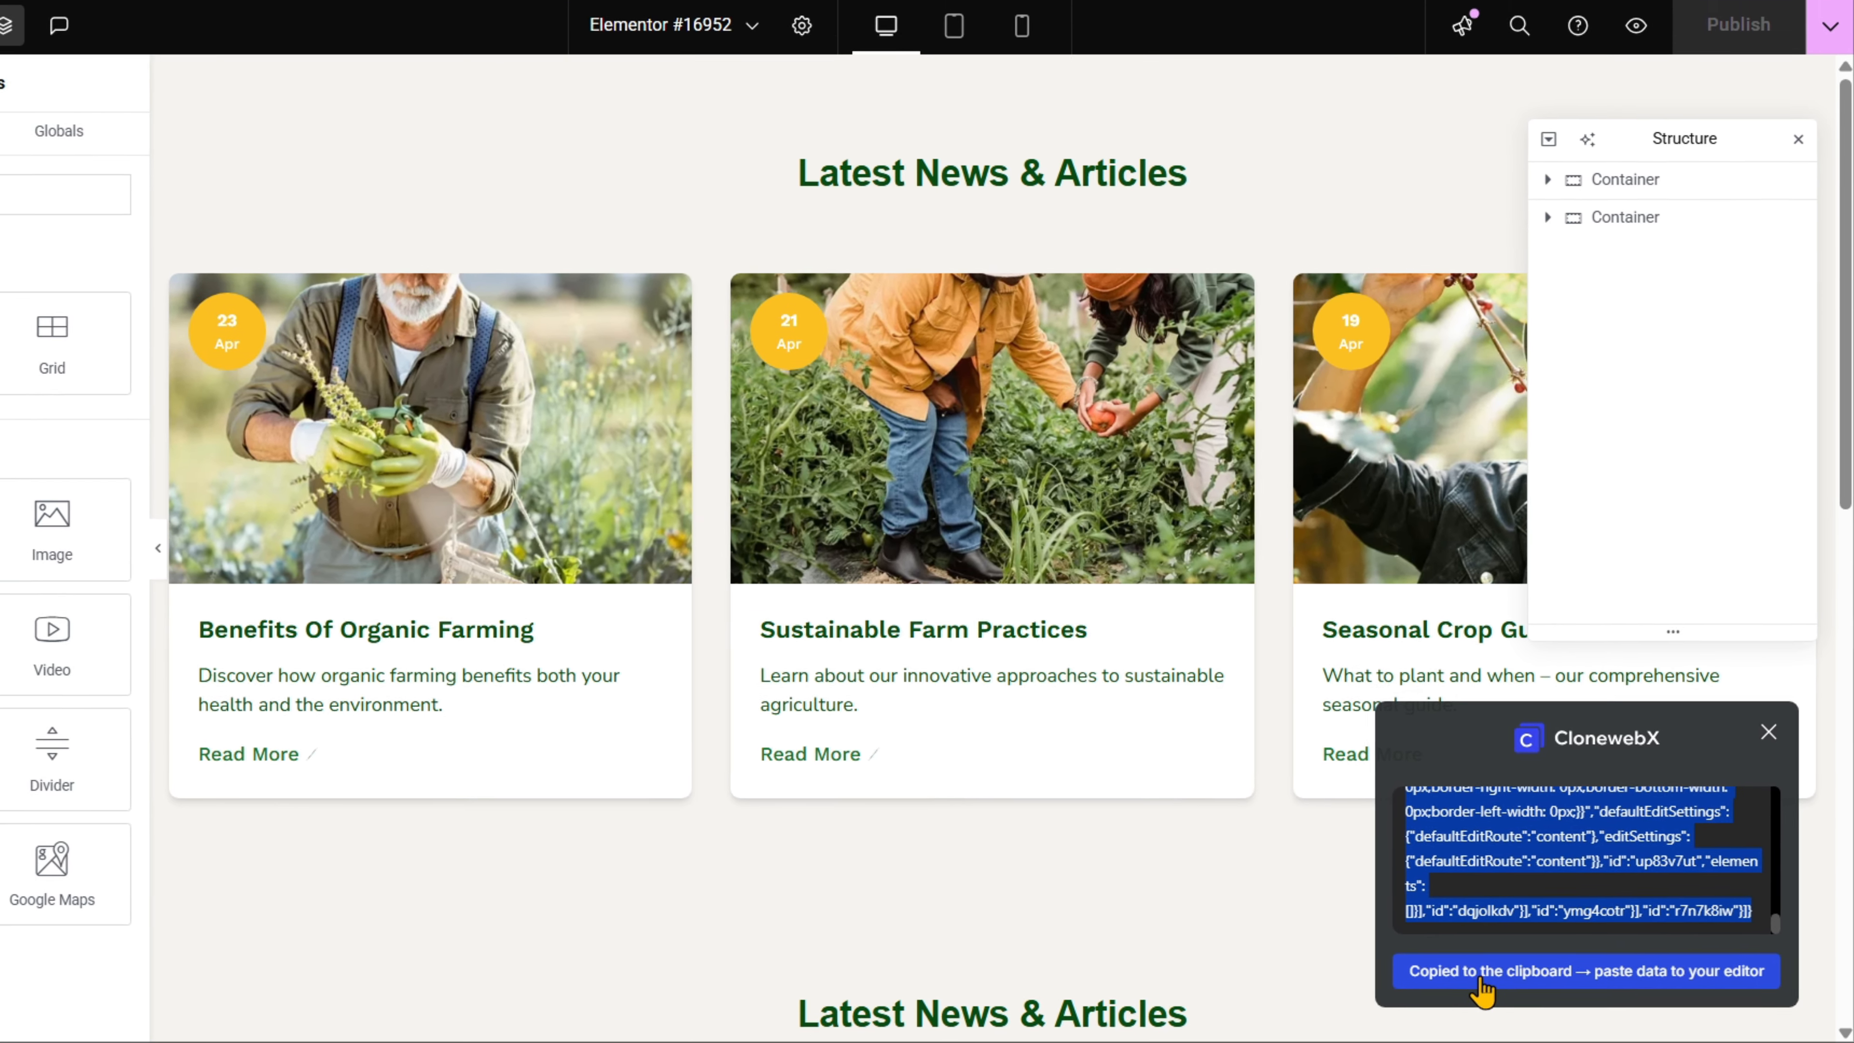
Paste the converted Latest News & Articles section from the other site below the last section of the page
scroll(1157, 796, "down", 10)
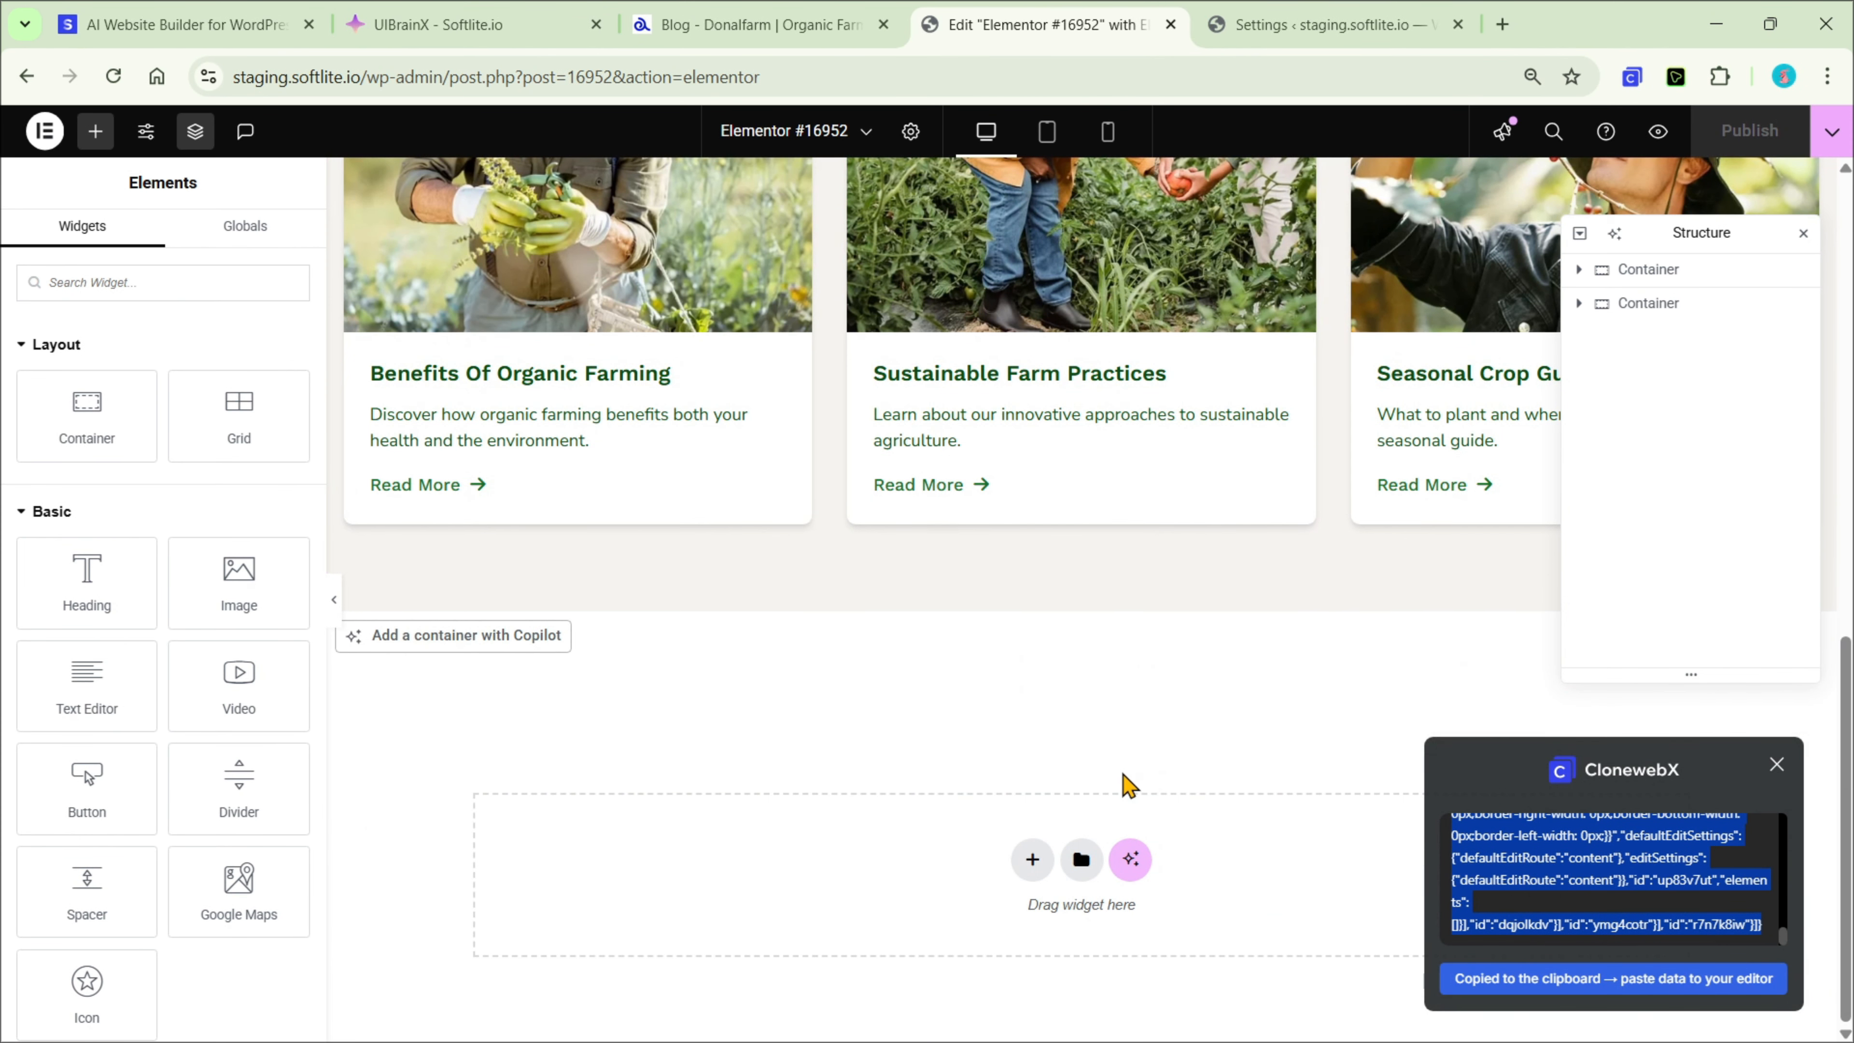
right_click(883, 843)
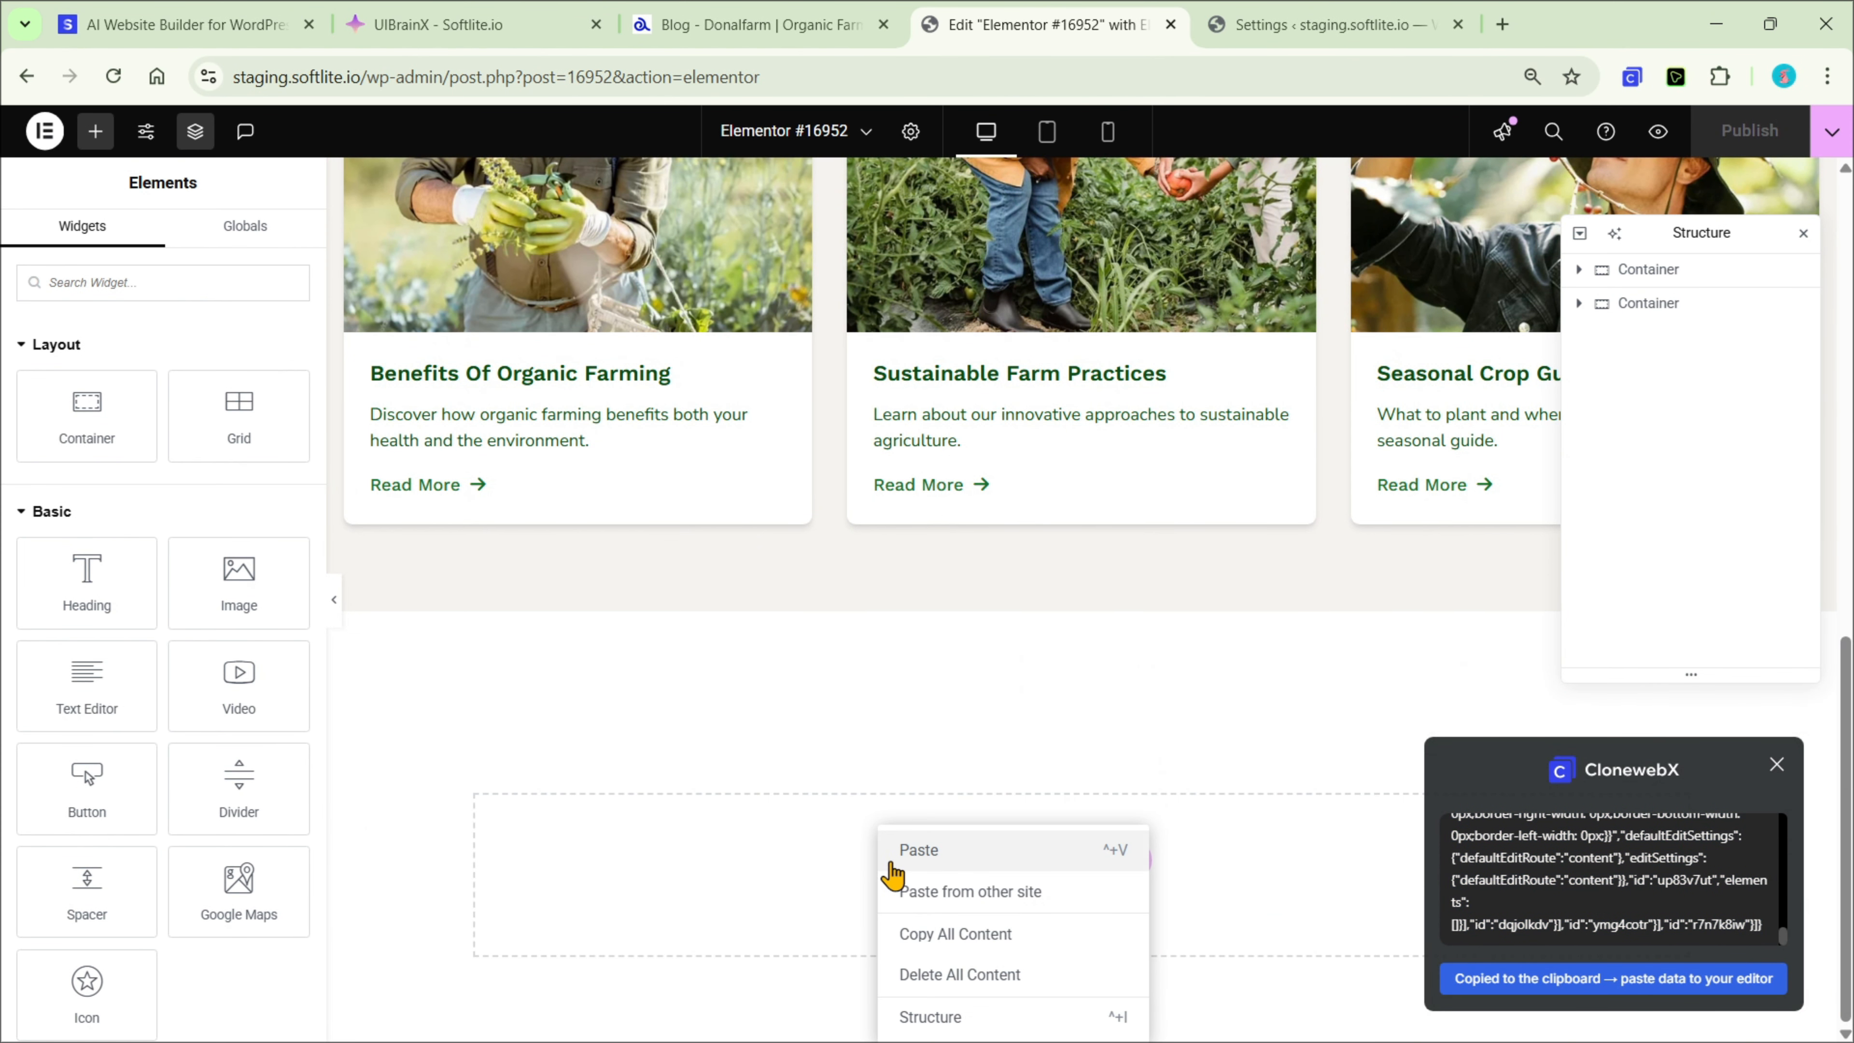
left_click(916, 892)
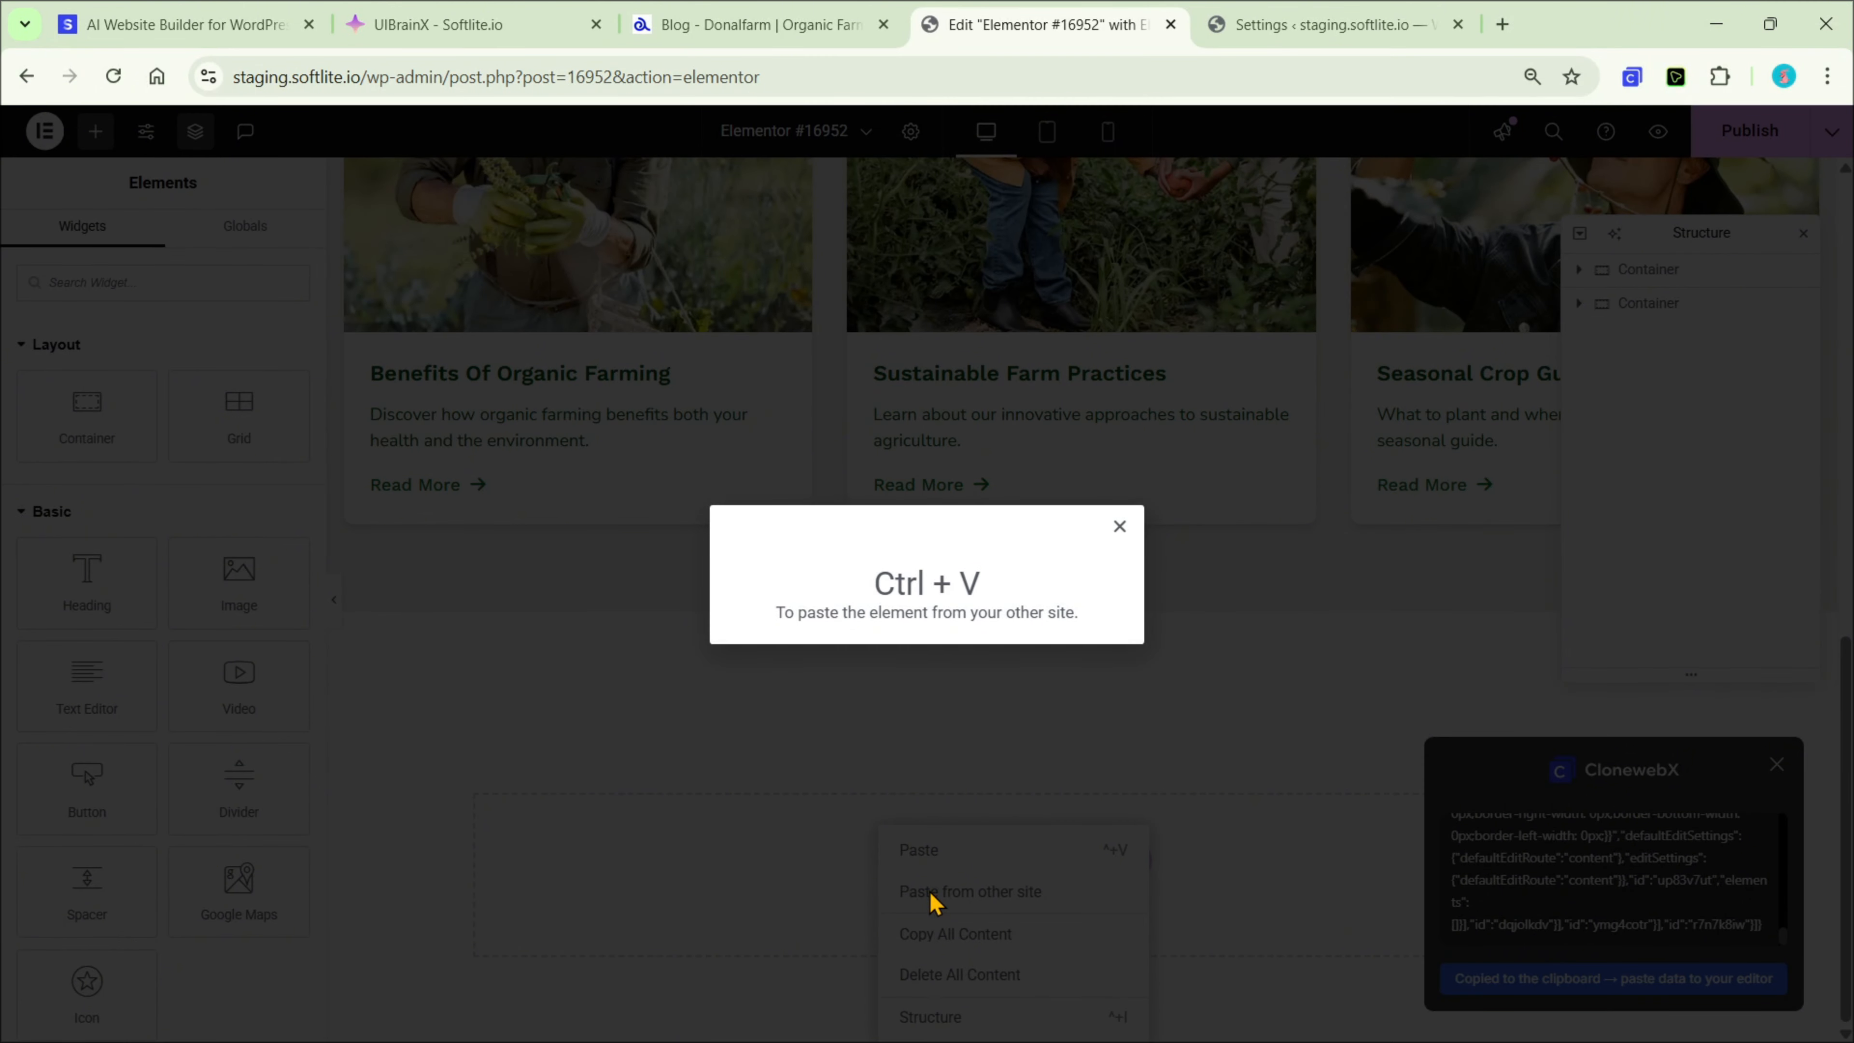
key("ctrl+v")
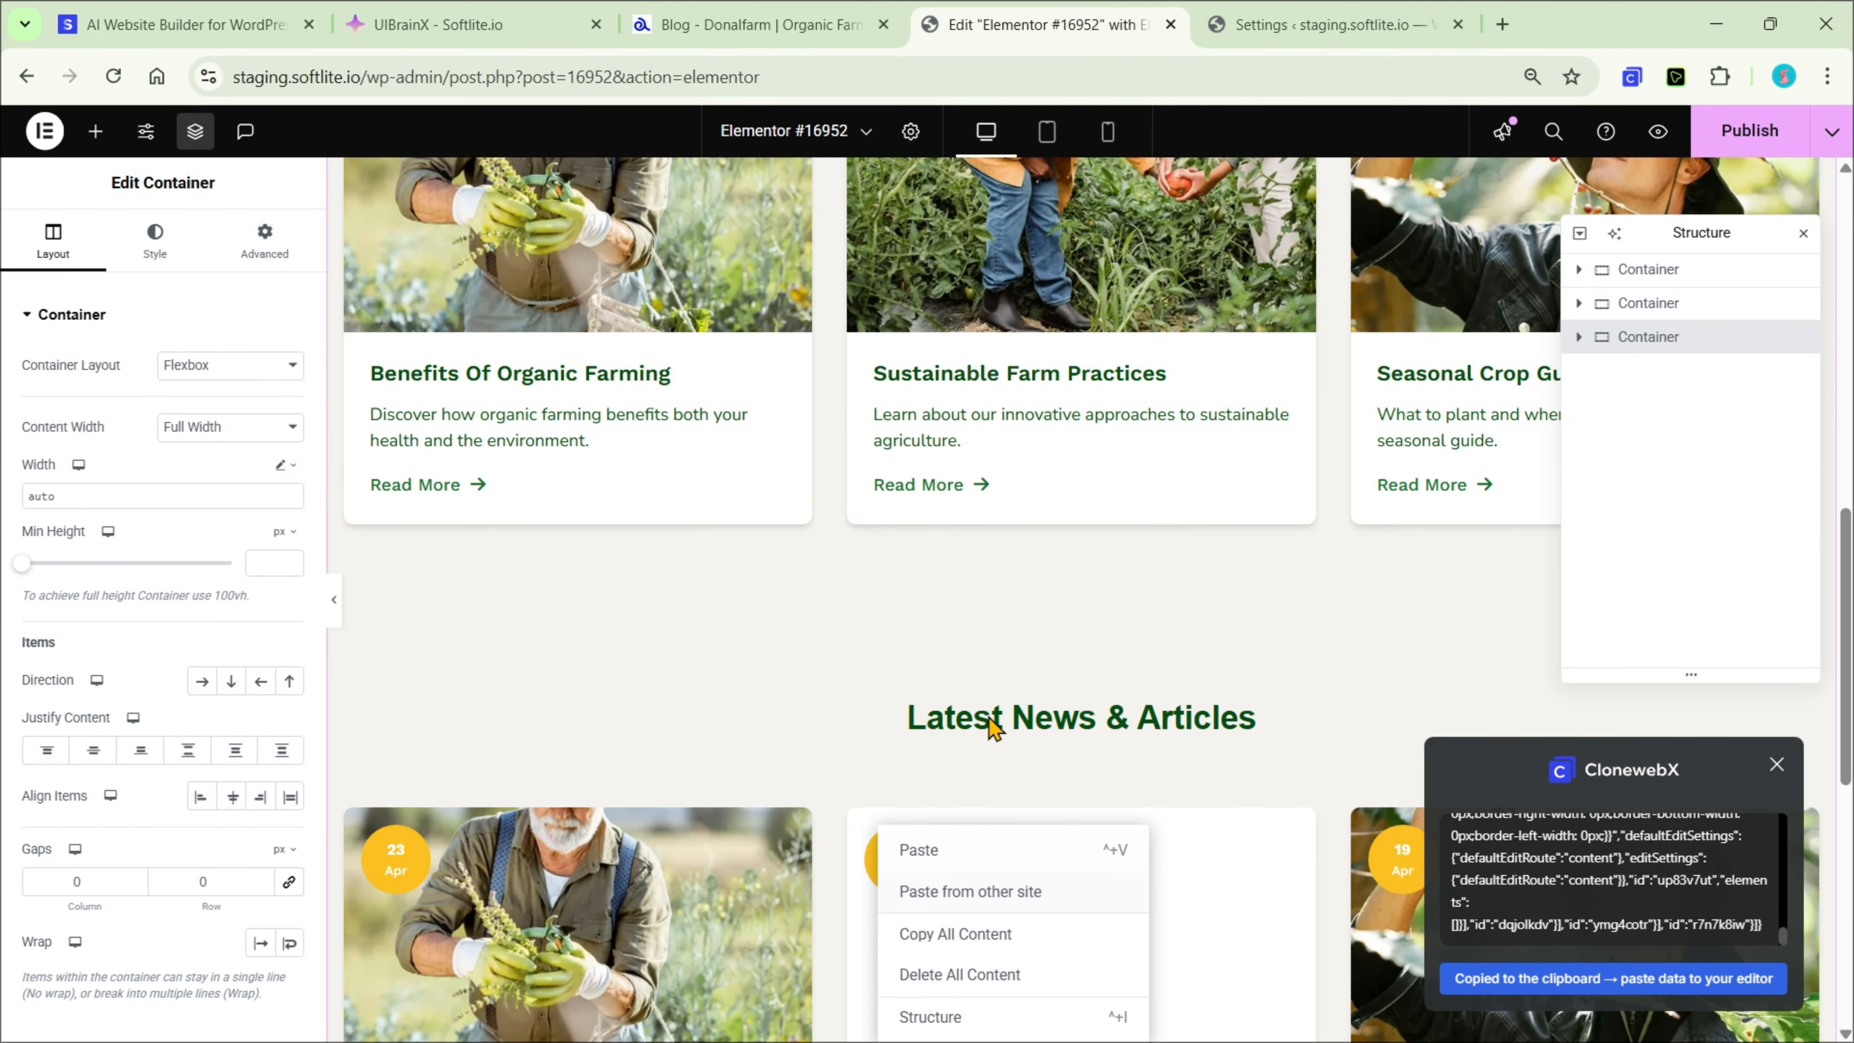
scroll(1140, 621, "down", 5)
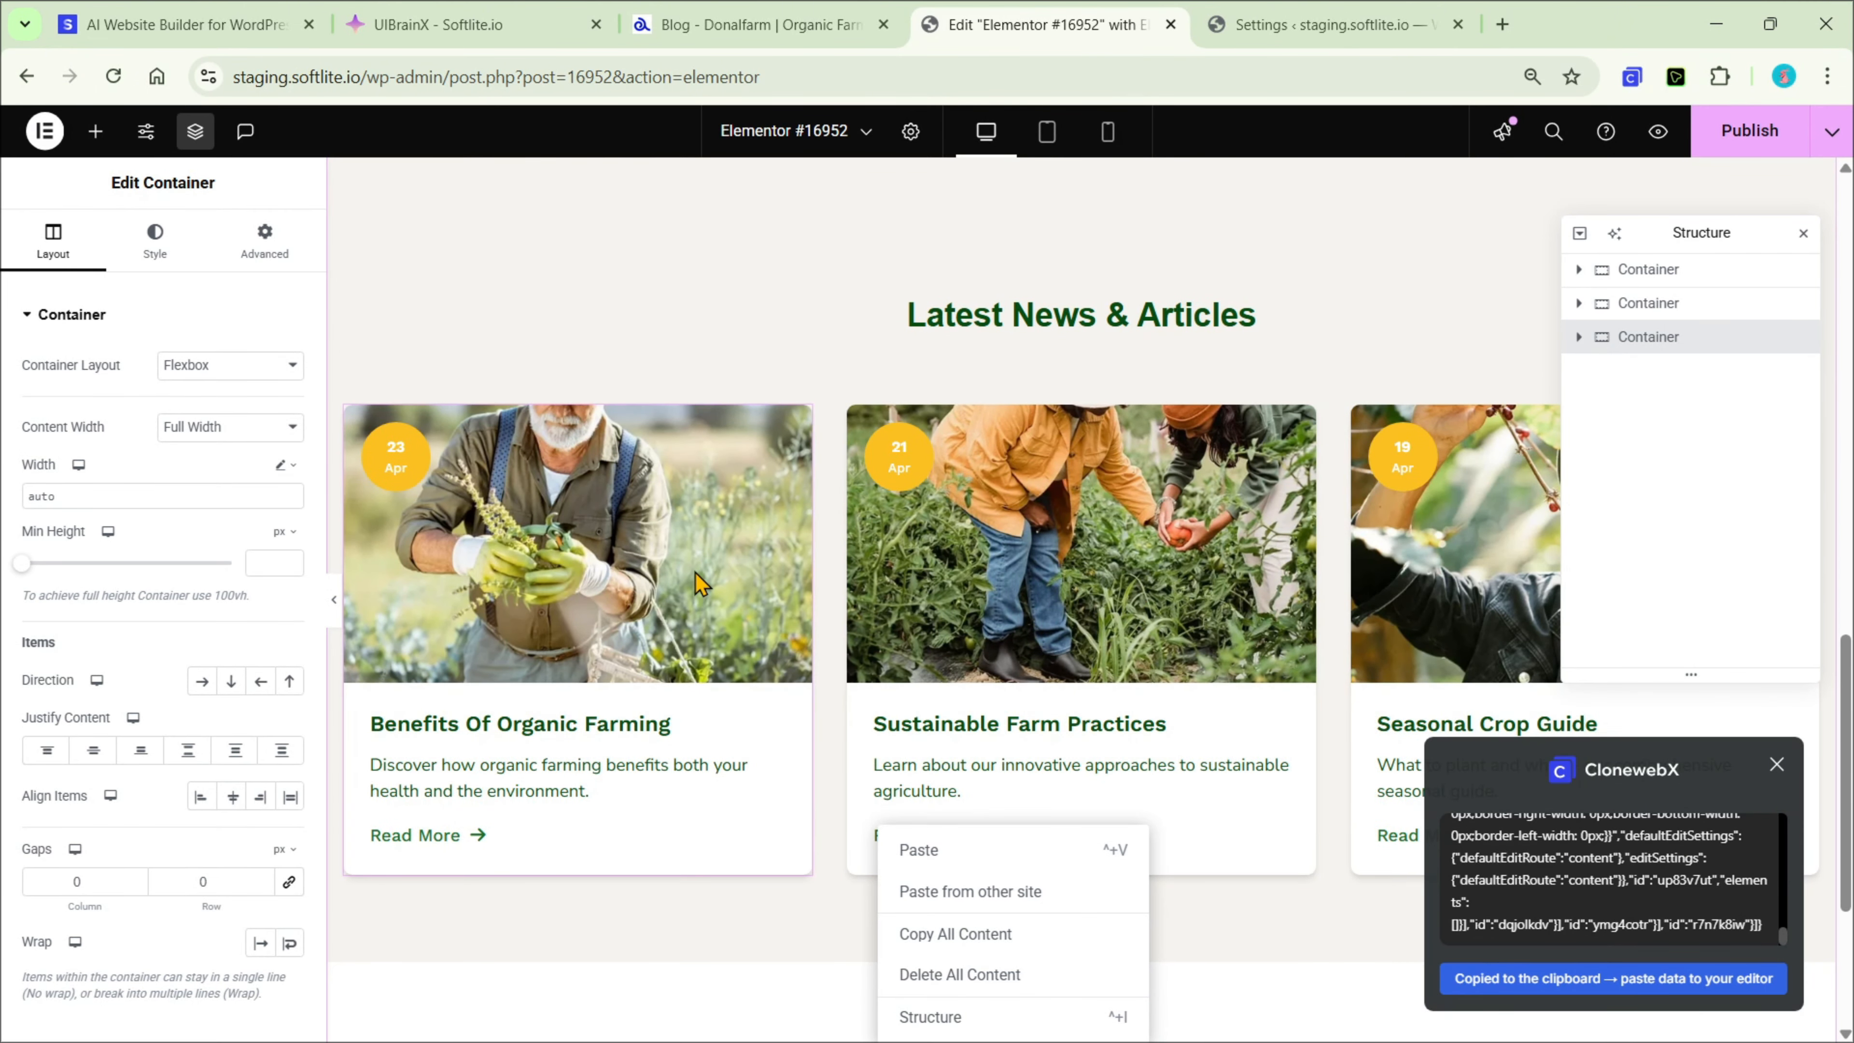
Check the image sources of the three pasted cards, and view the Seasonal Crop Guide image in the Media Library without changing it
left_click(701, 584)
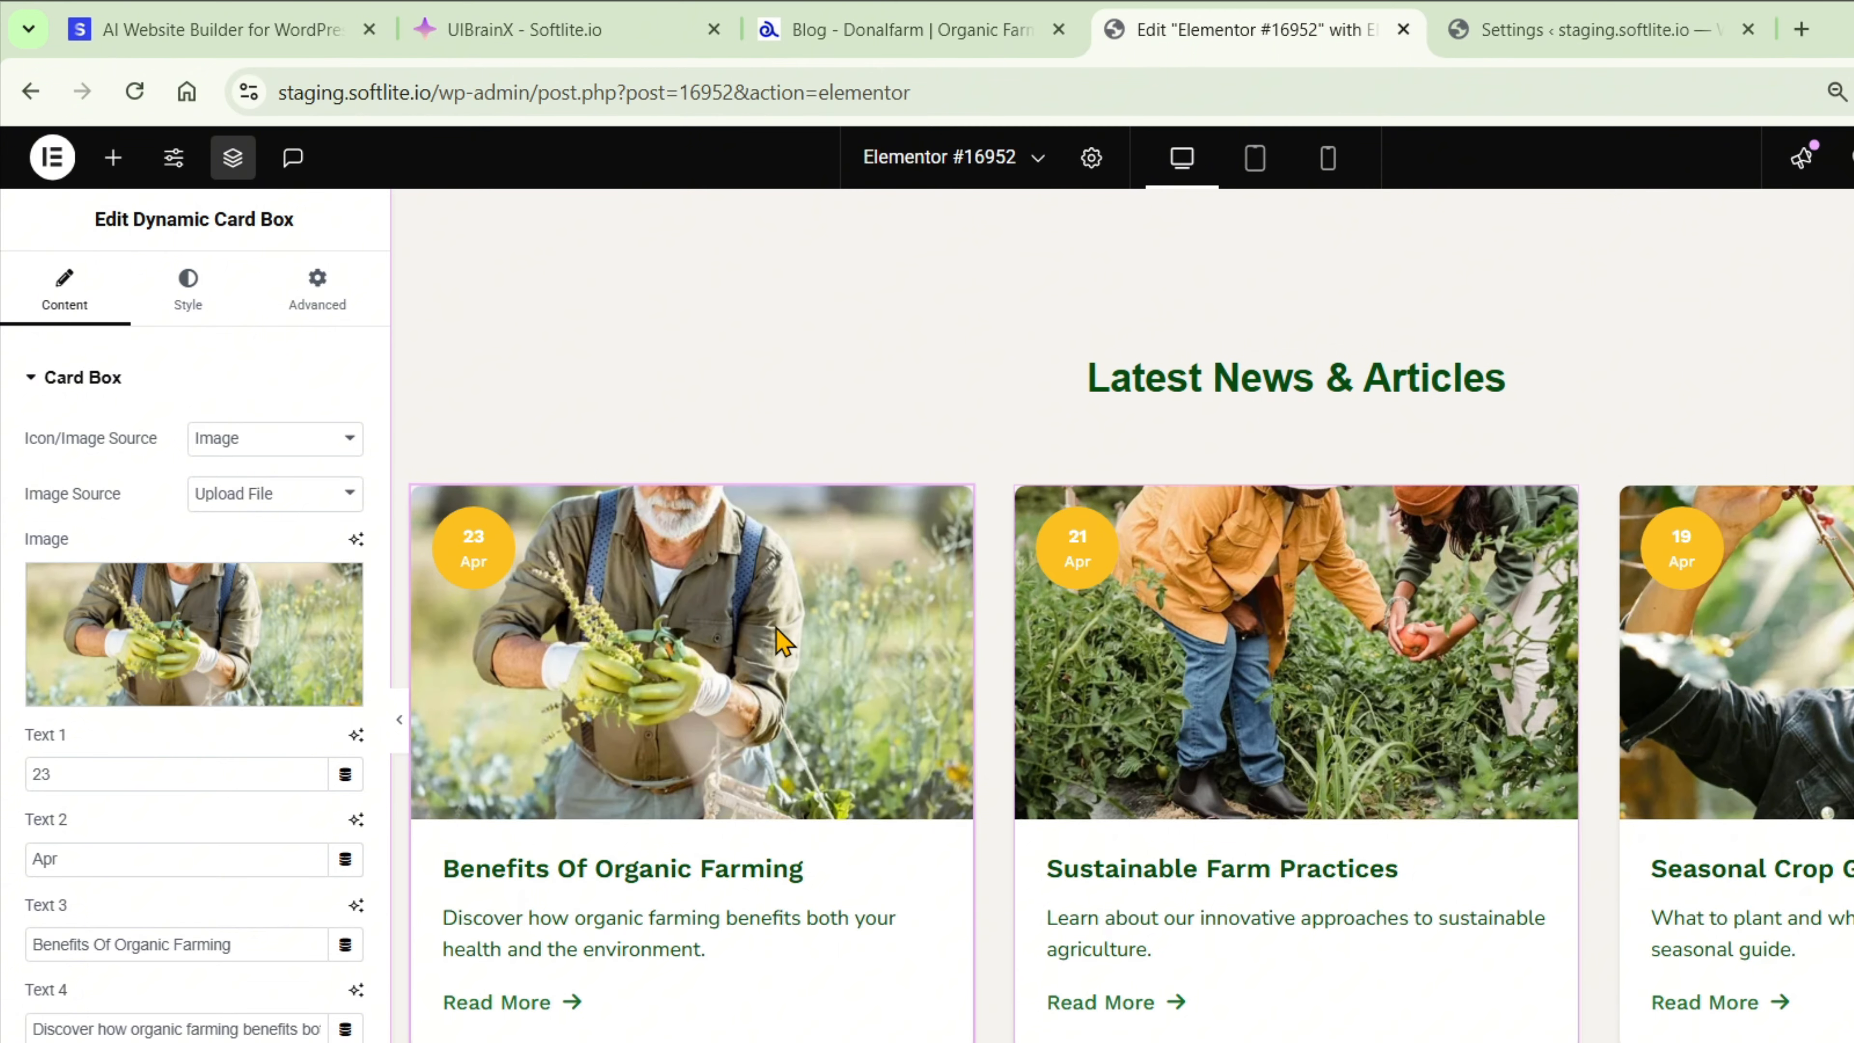
left_click(1250, 654)
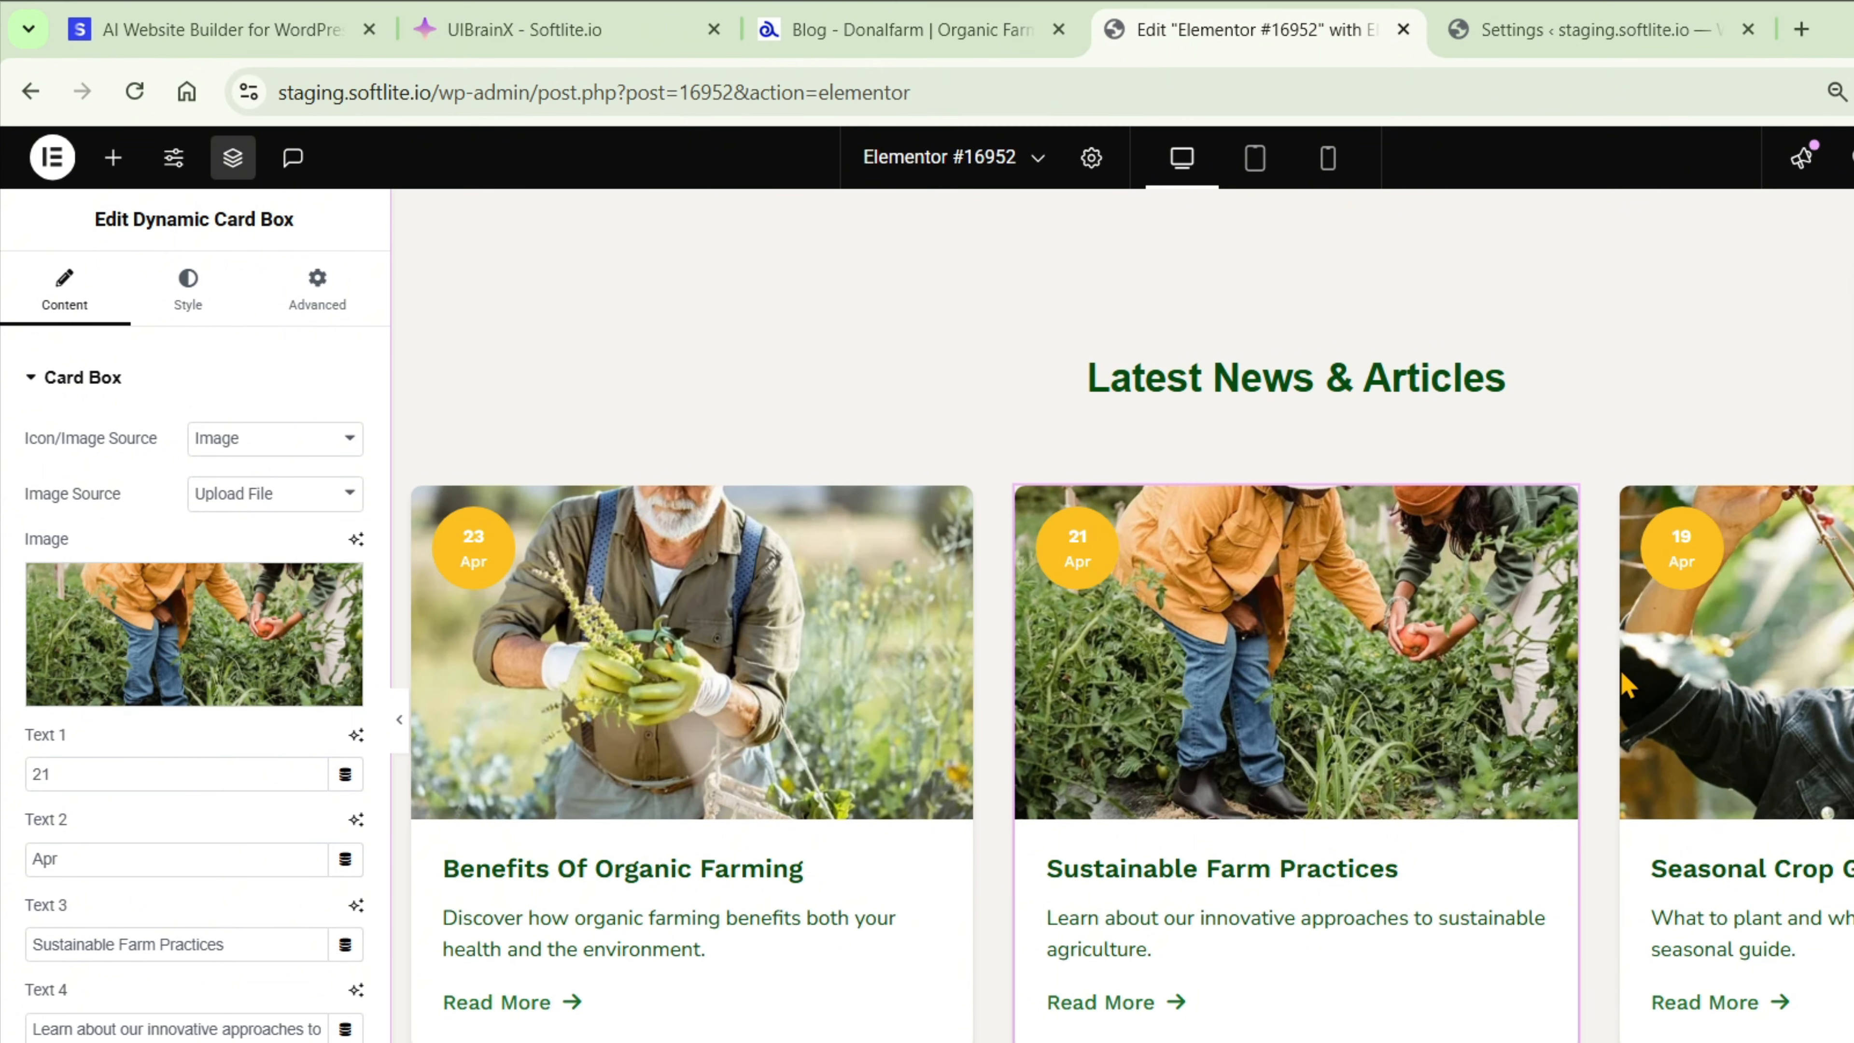
left_click(1781, 682)
left_click(283, 497)
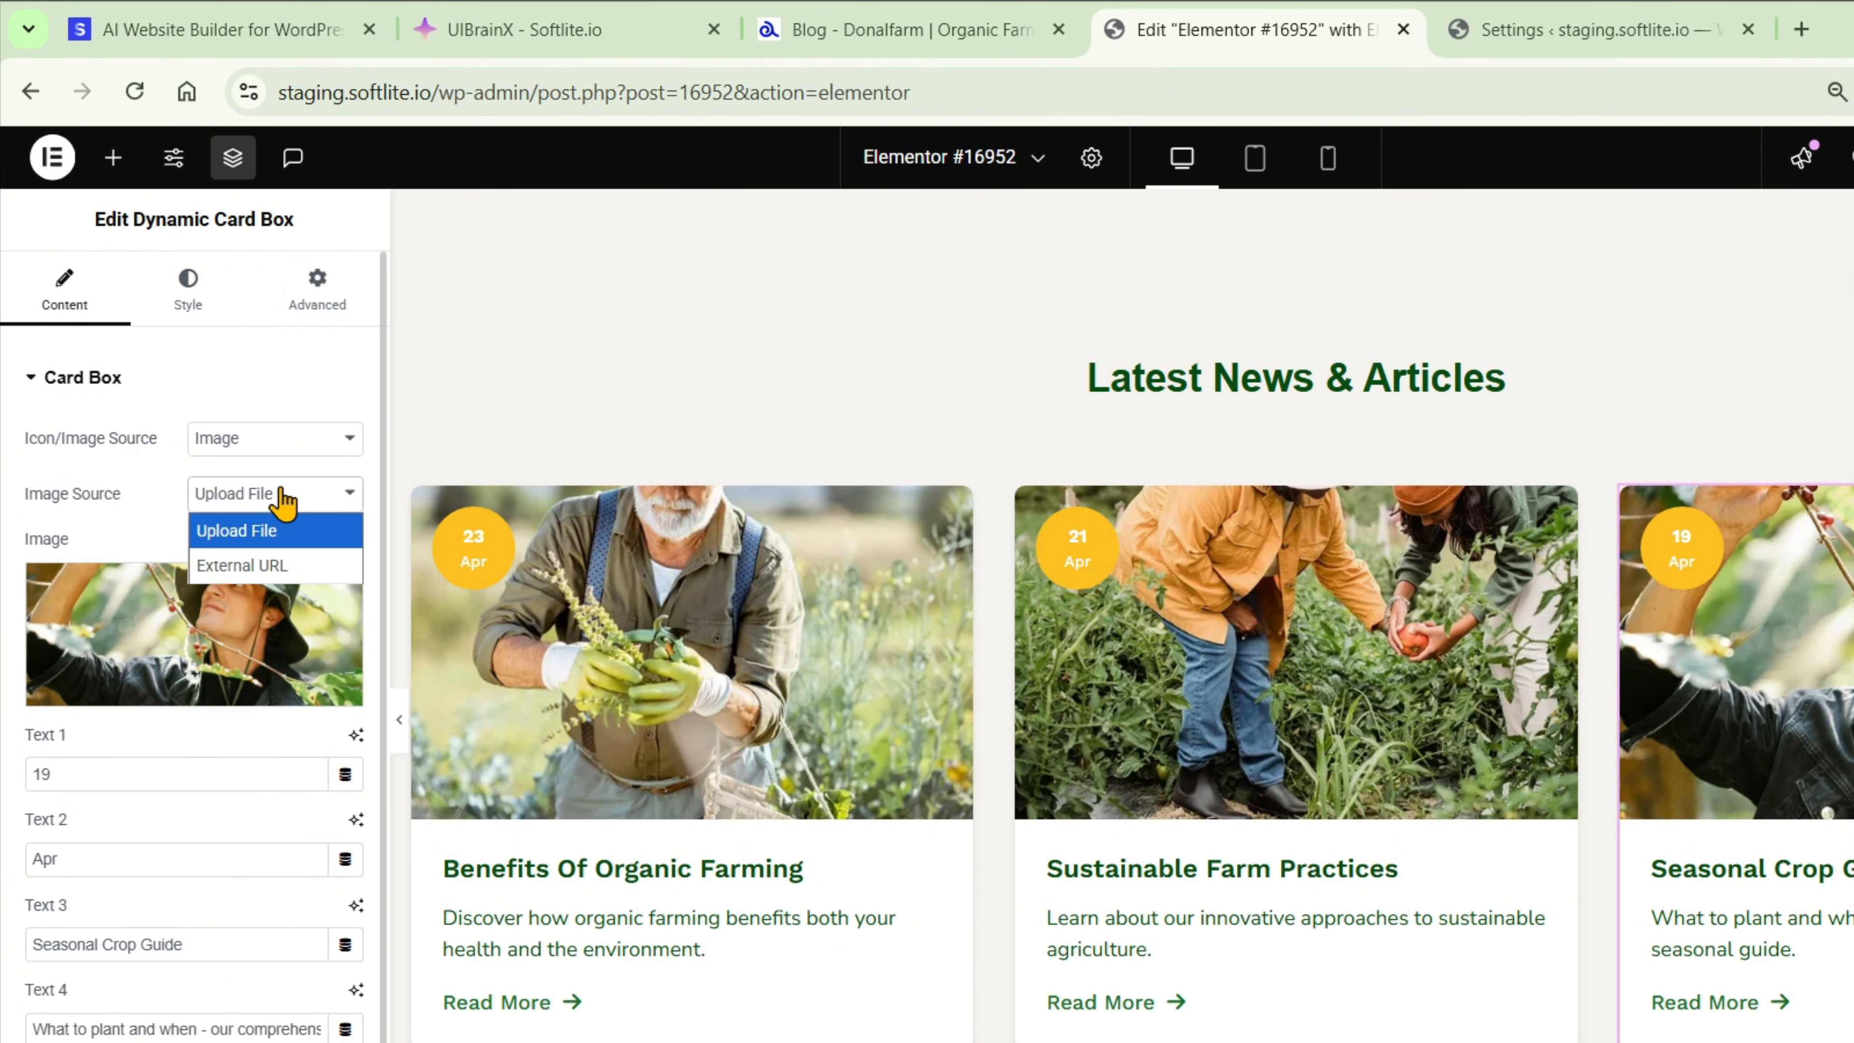
left_click(266, 531)
left_click(259, 613)
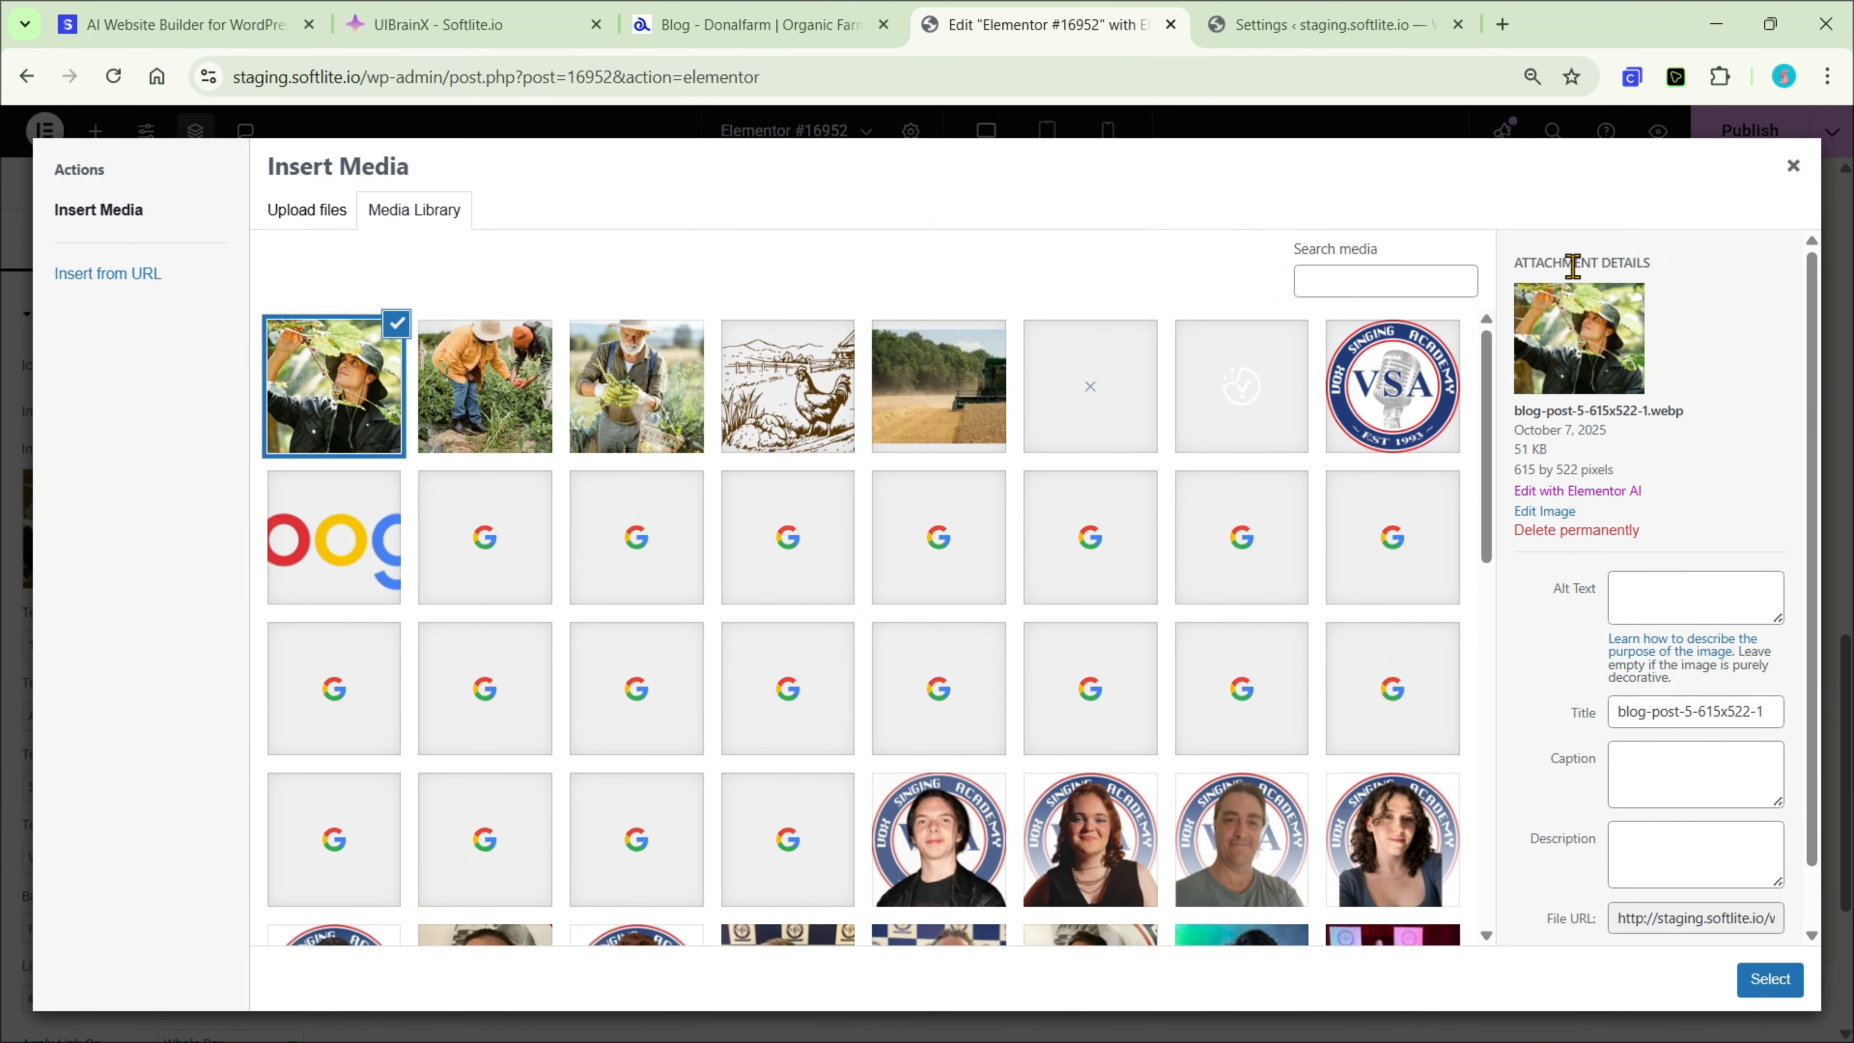
left_click(1793, 165)
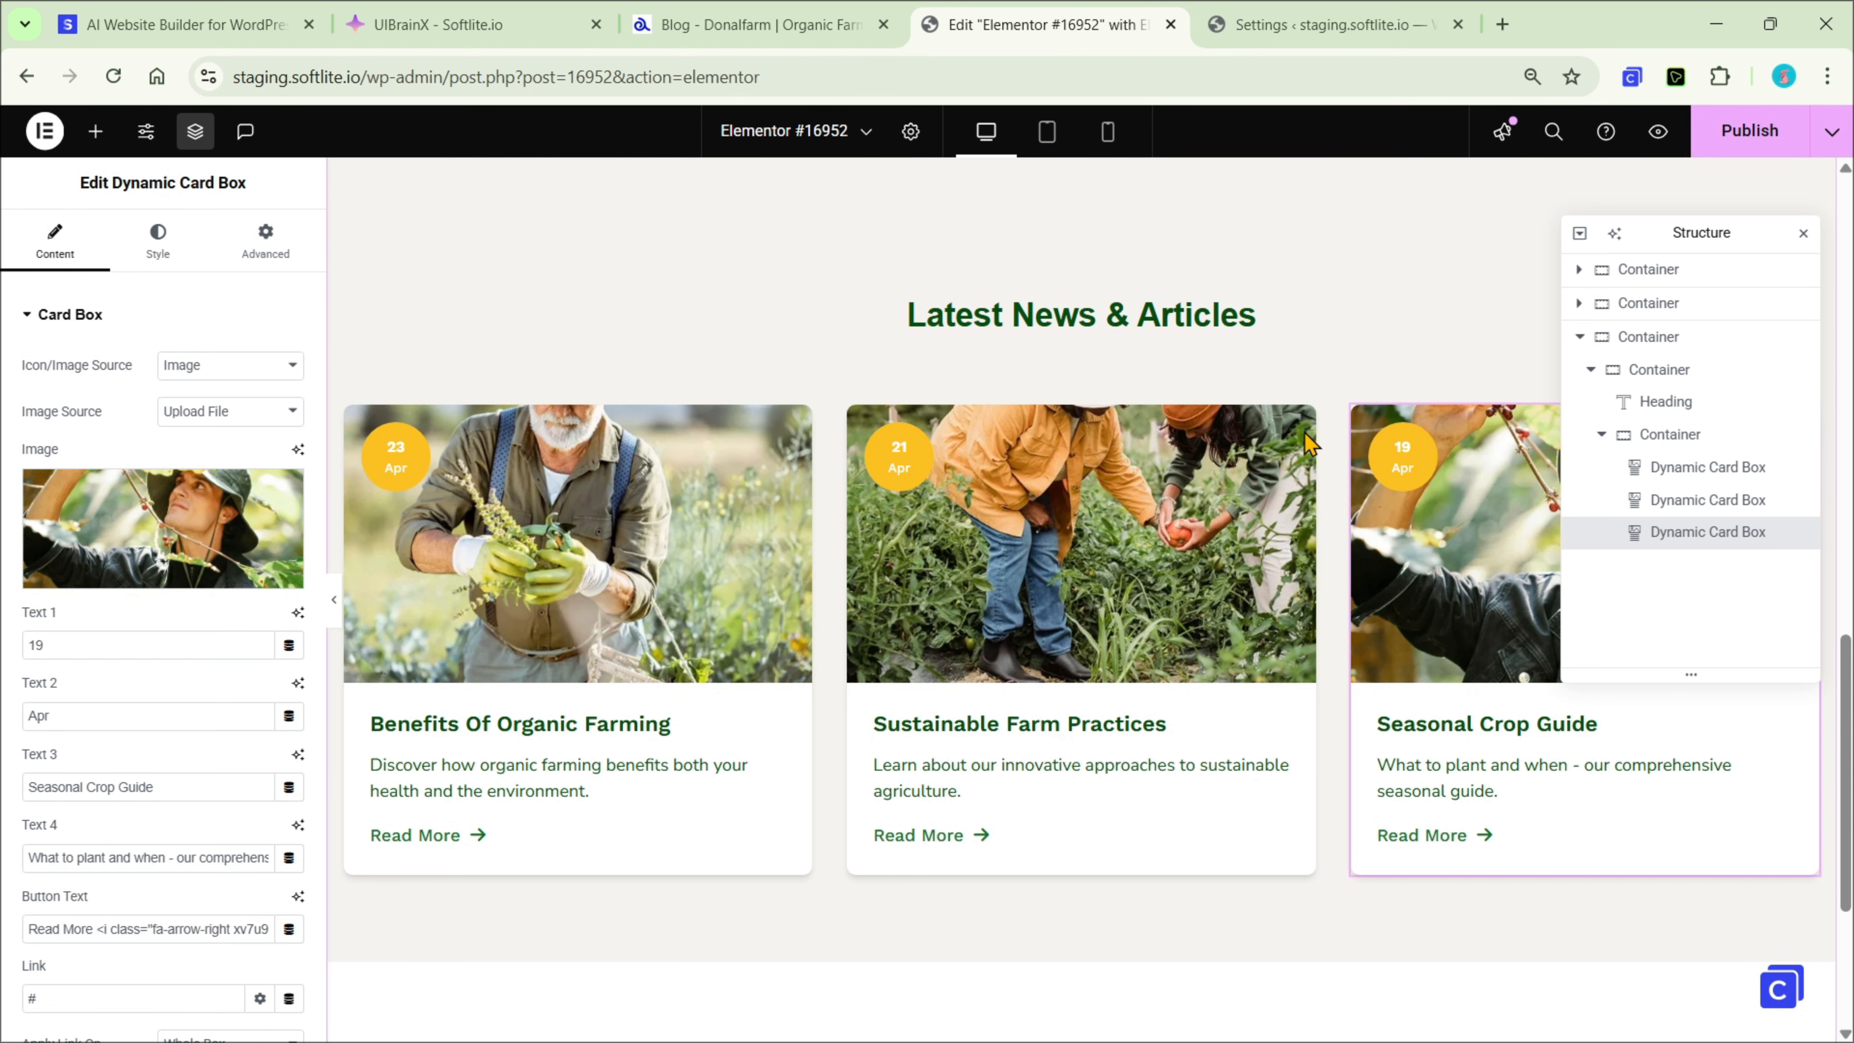
Switch to UIBrainX and export the Entire Page for Elementor (3.10 or higher + Flex Container) with Merge Elements on
left_click(503, 30)
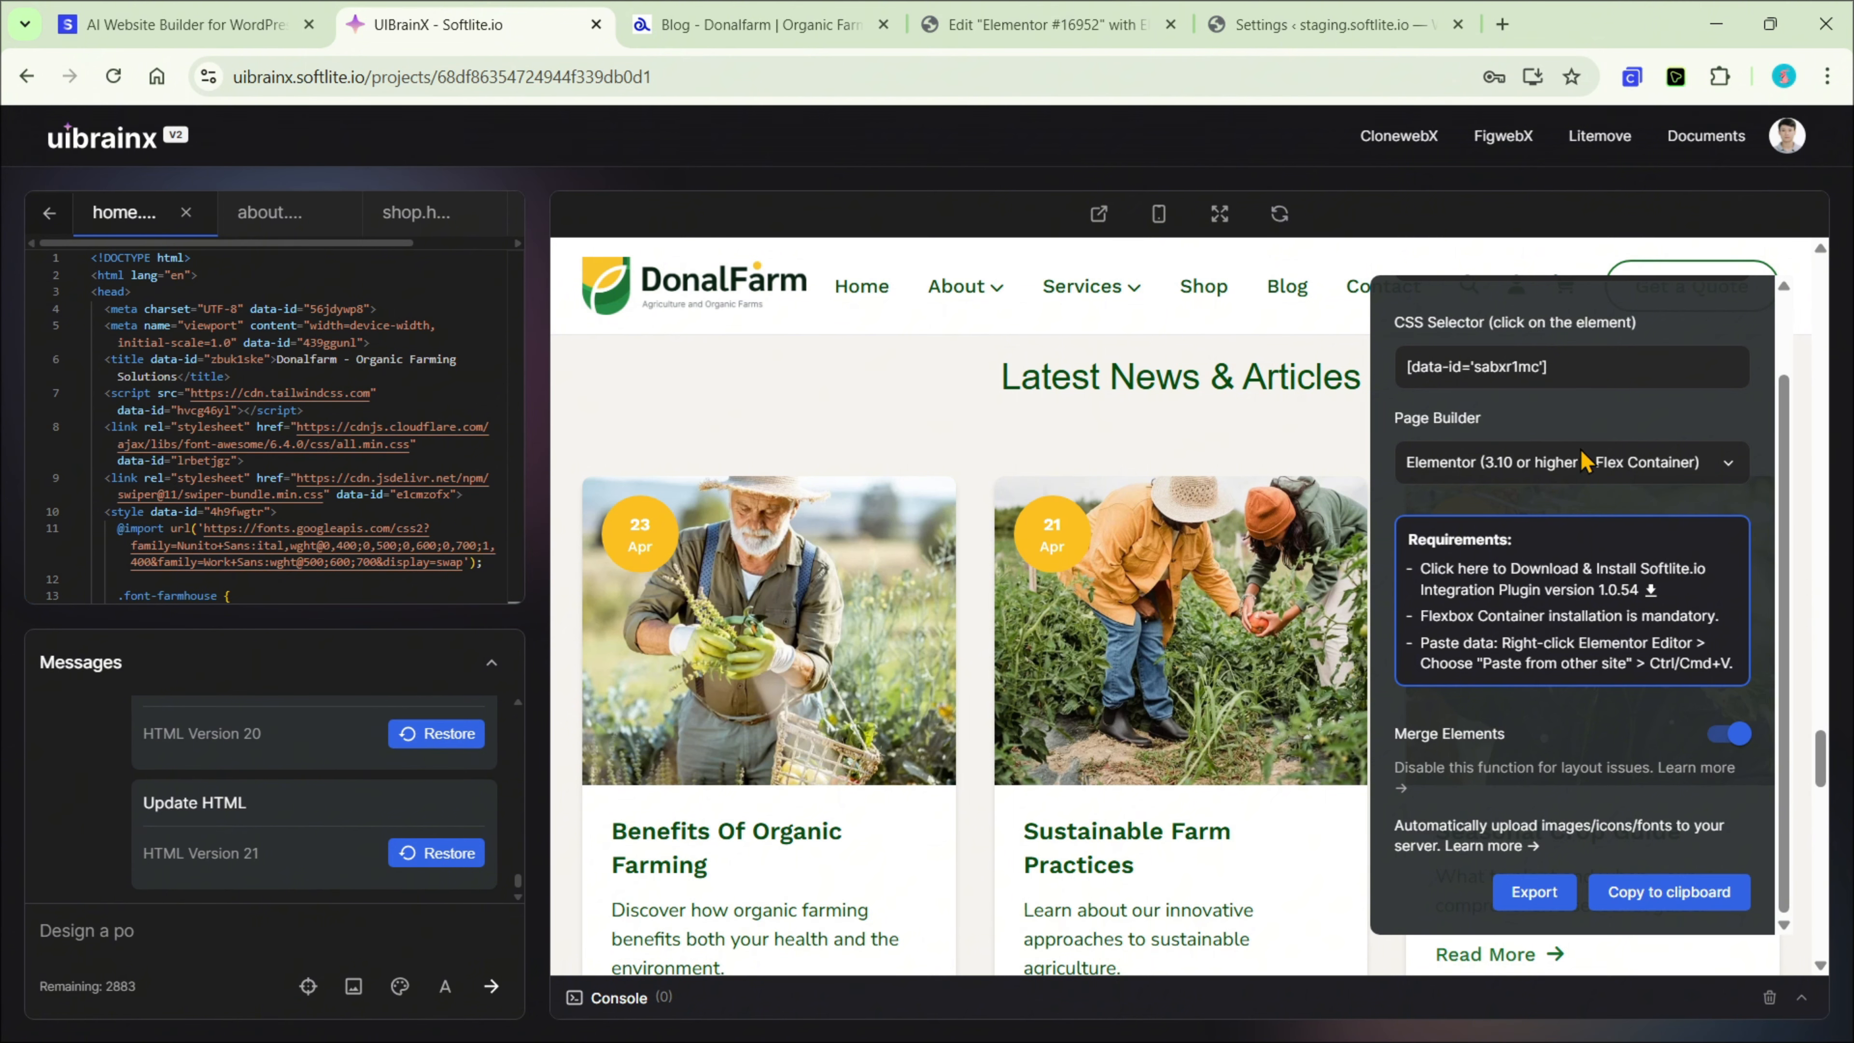
scroll(1584, 475, "up", 1)
left_click(1587, 371)
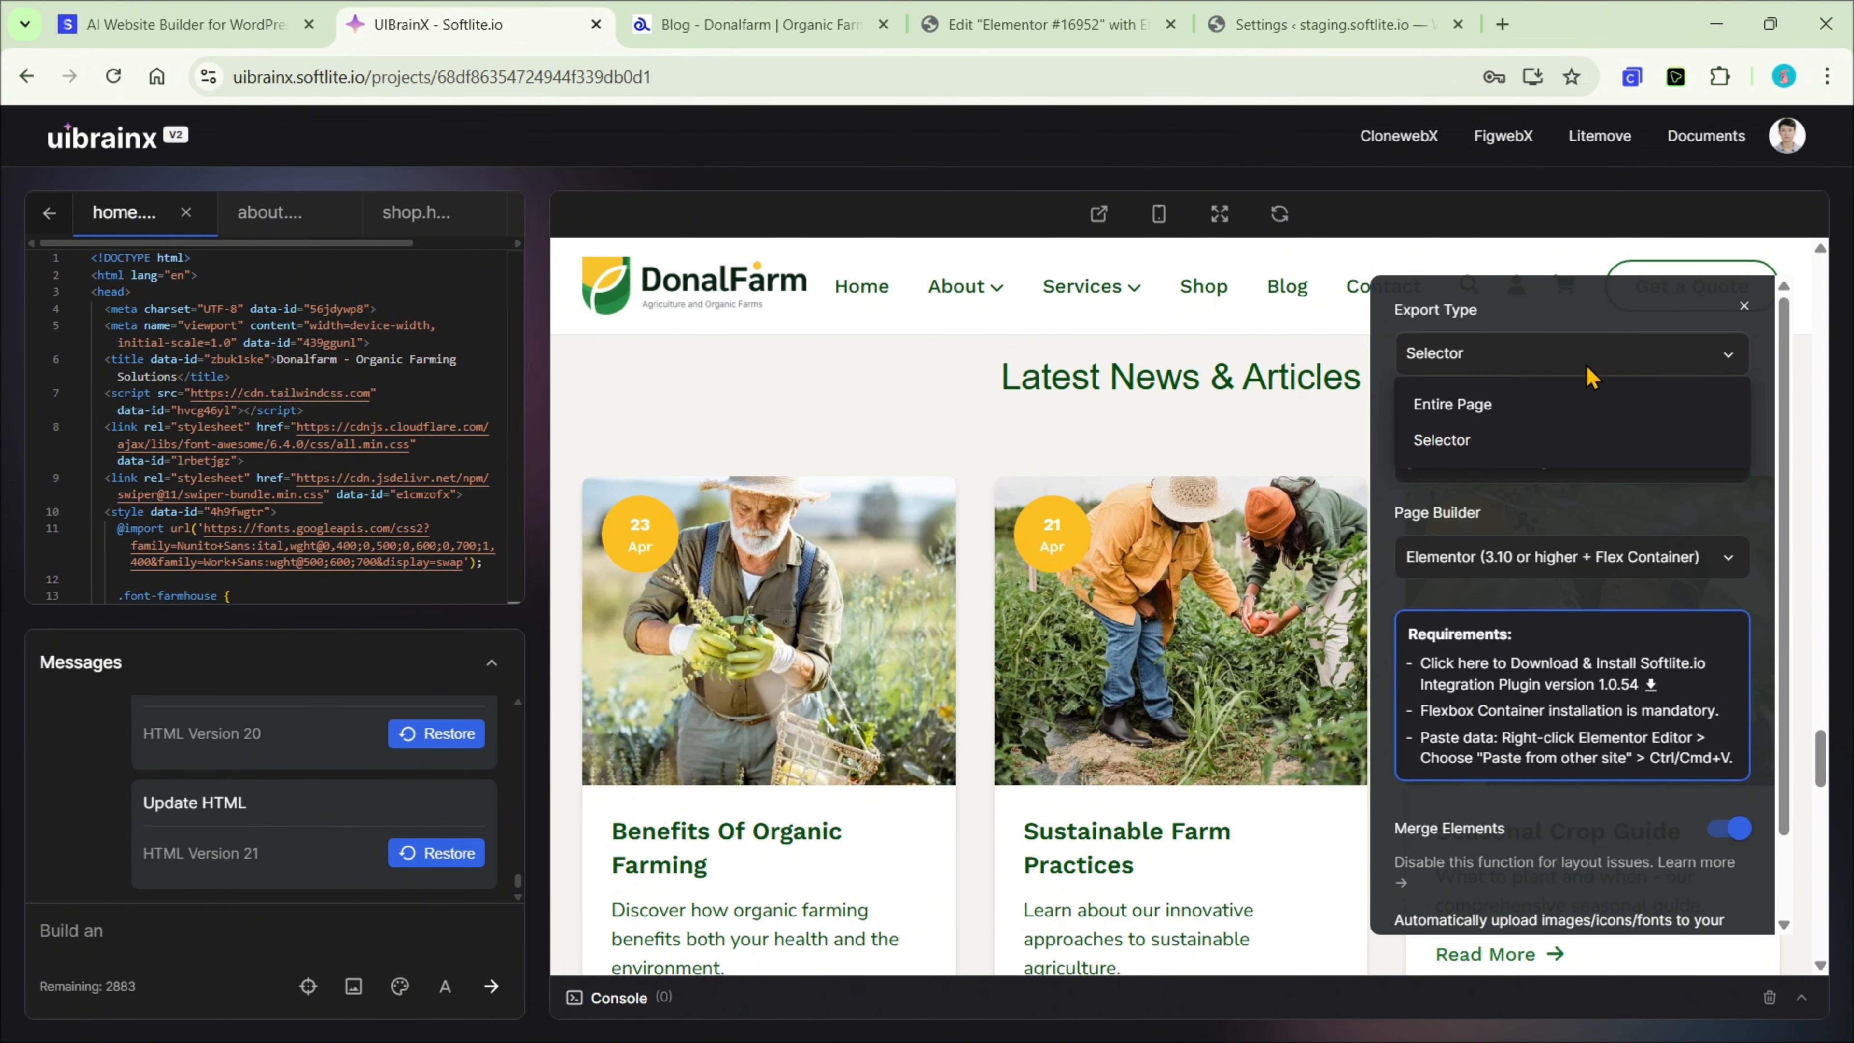
left_click(1564, 409)
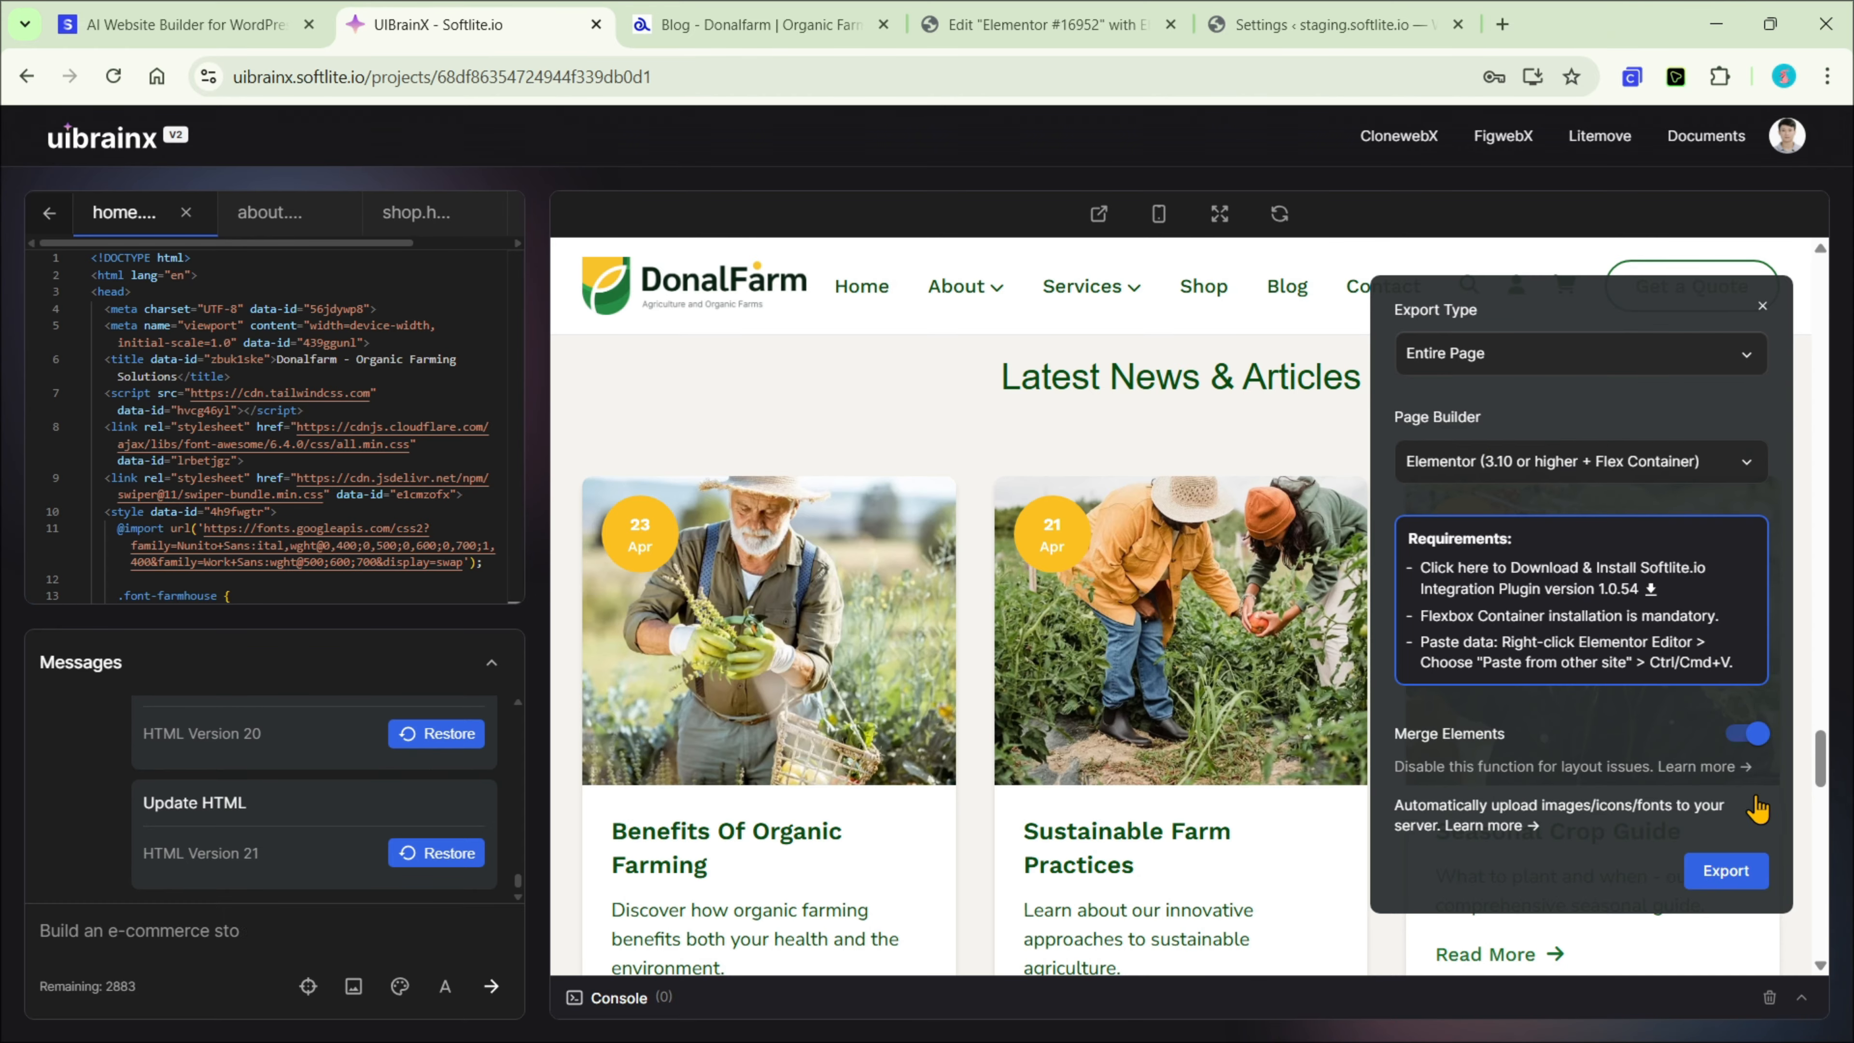
left_click(1744, 874)
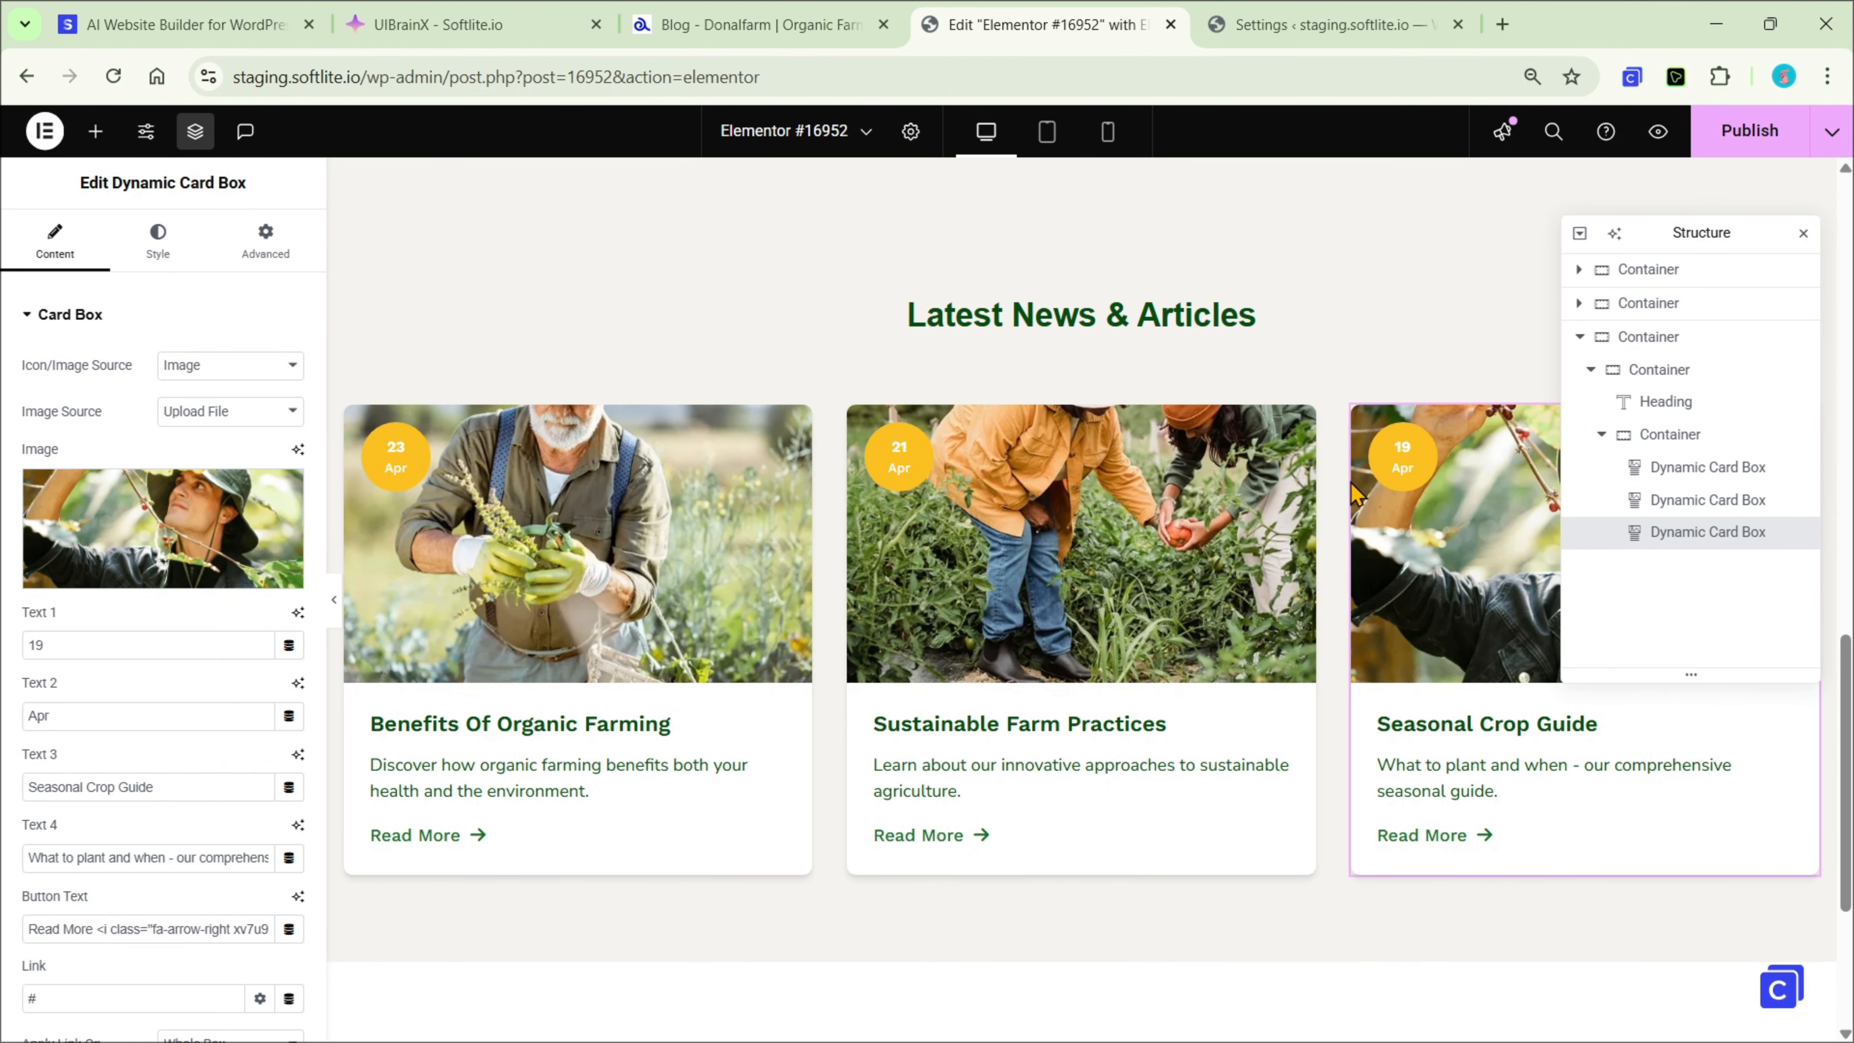
In the Elementor editor, paste the exported entire page from the other site below the Latest News & Articles section
scroll(1345, 613, "down", 5)
right_click(926, 867)
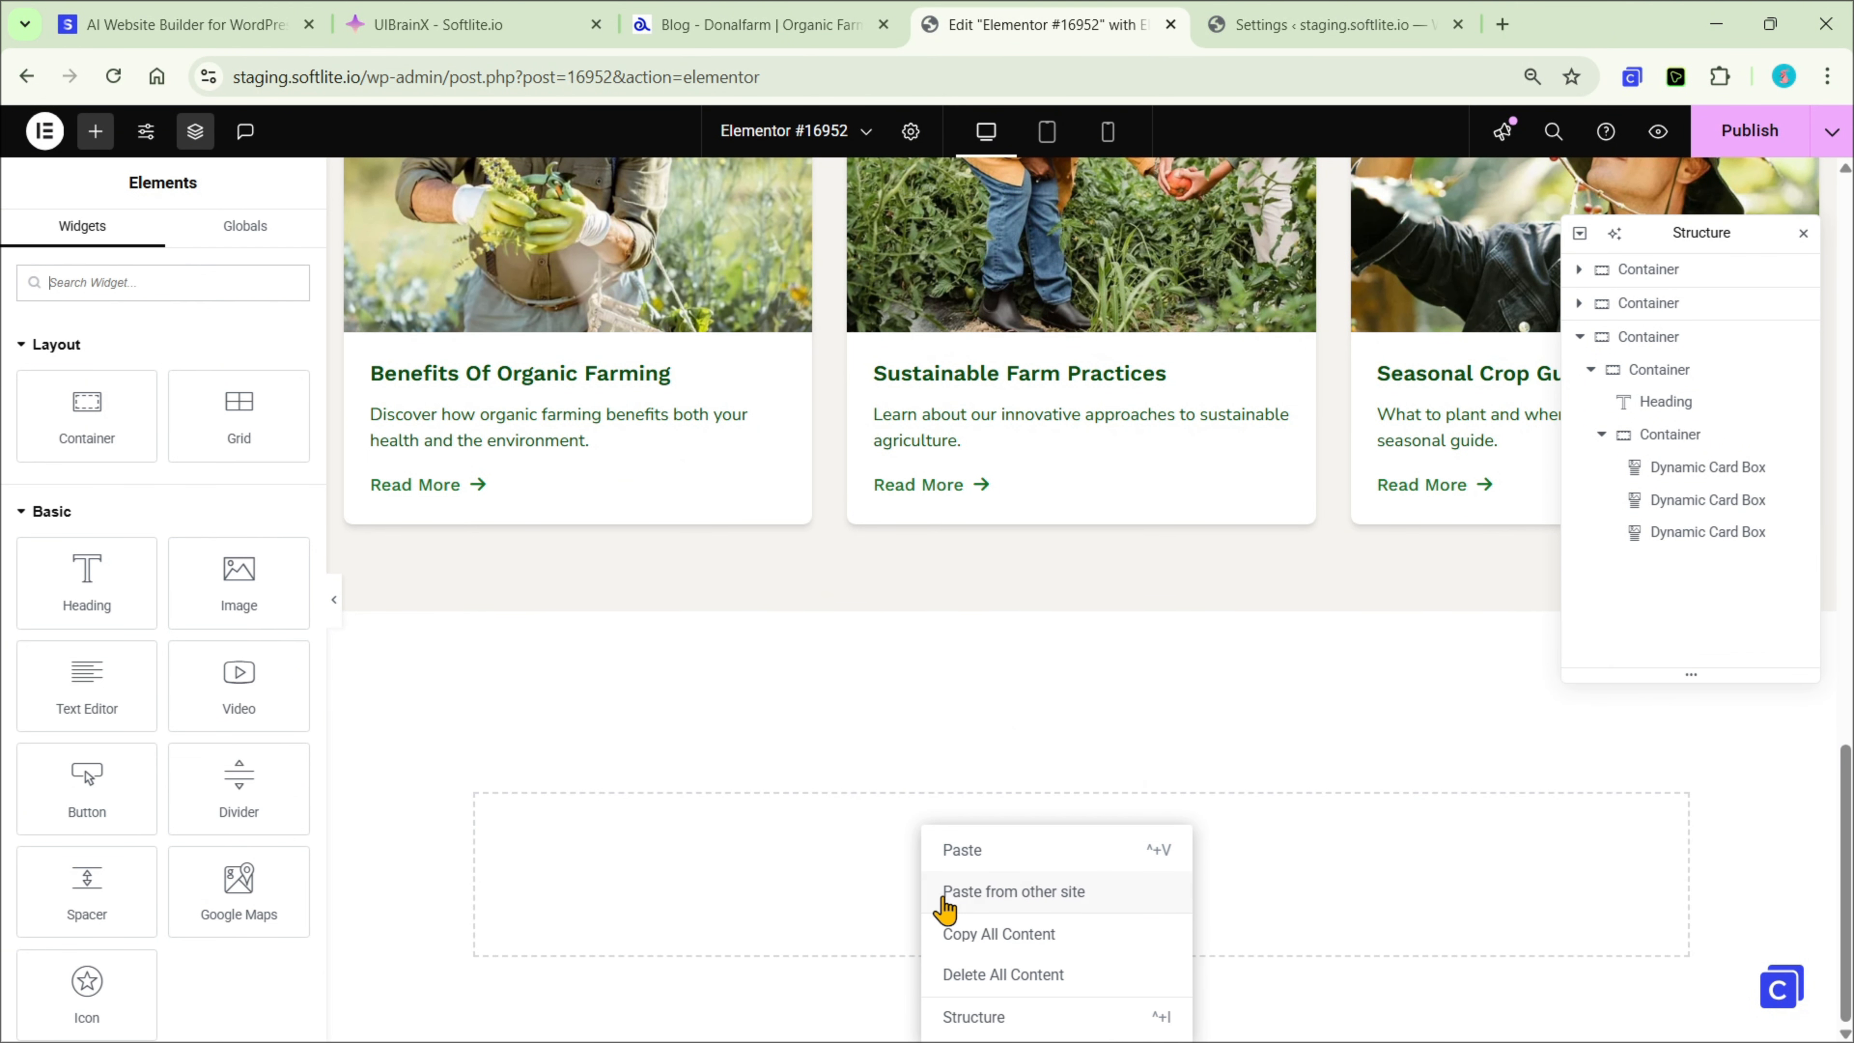
left_click(945, 896)
key("ctrl+v")
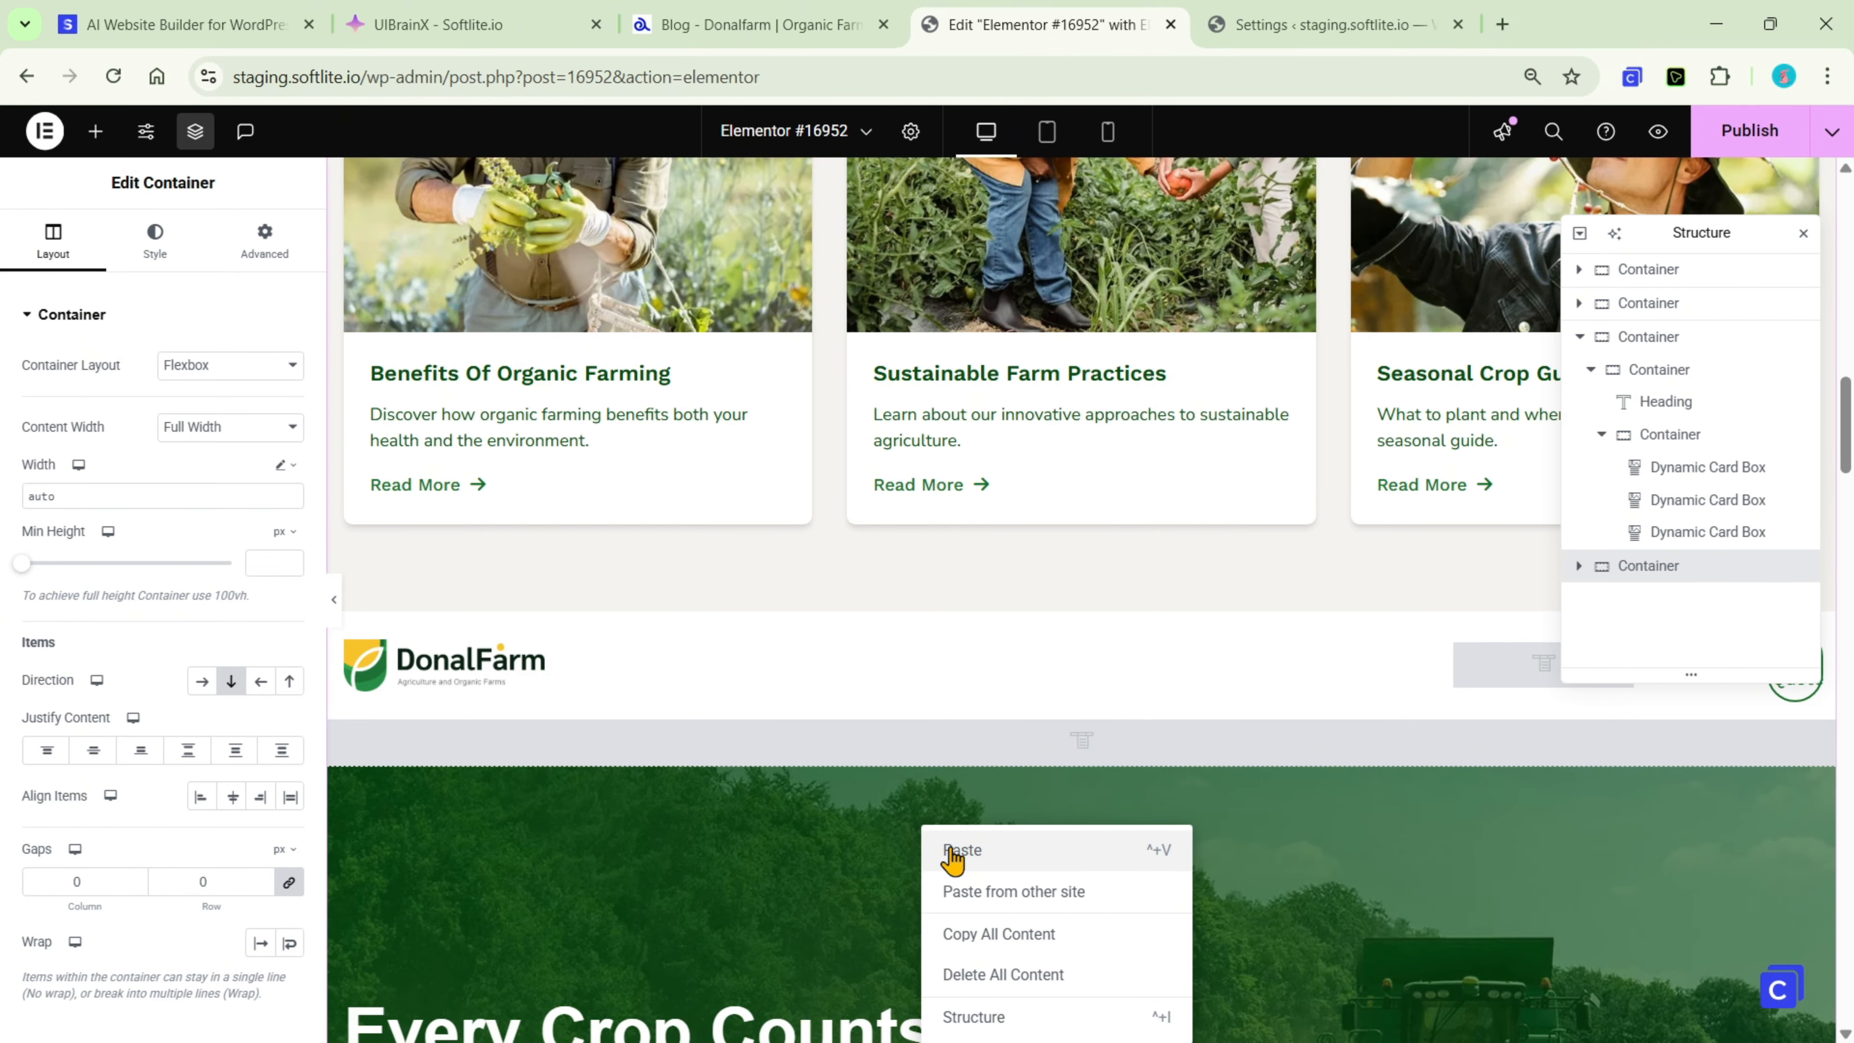
Review the pasted page from the header to the farming cards and client section, and inspect the hero's Dynamic Card Box settings
scroll(946, 802, "down", 6)
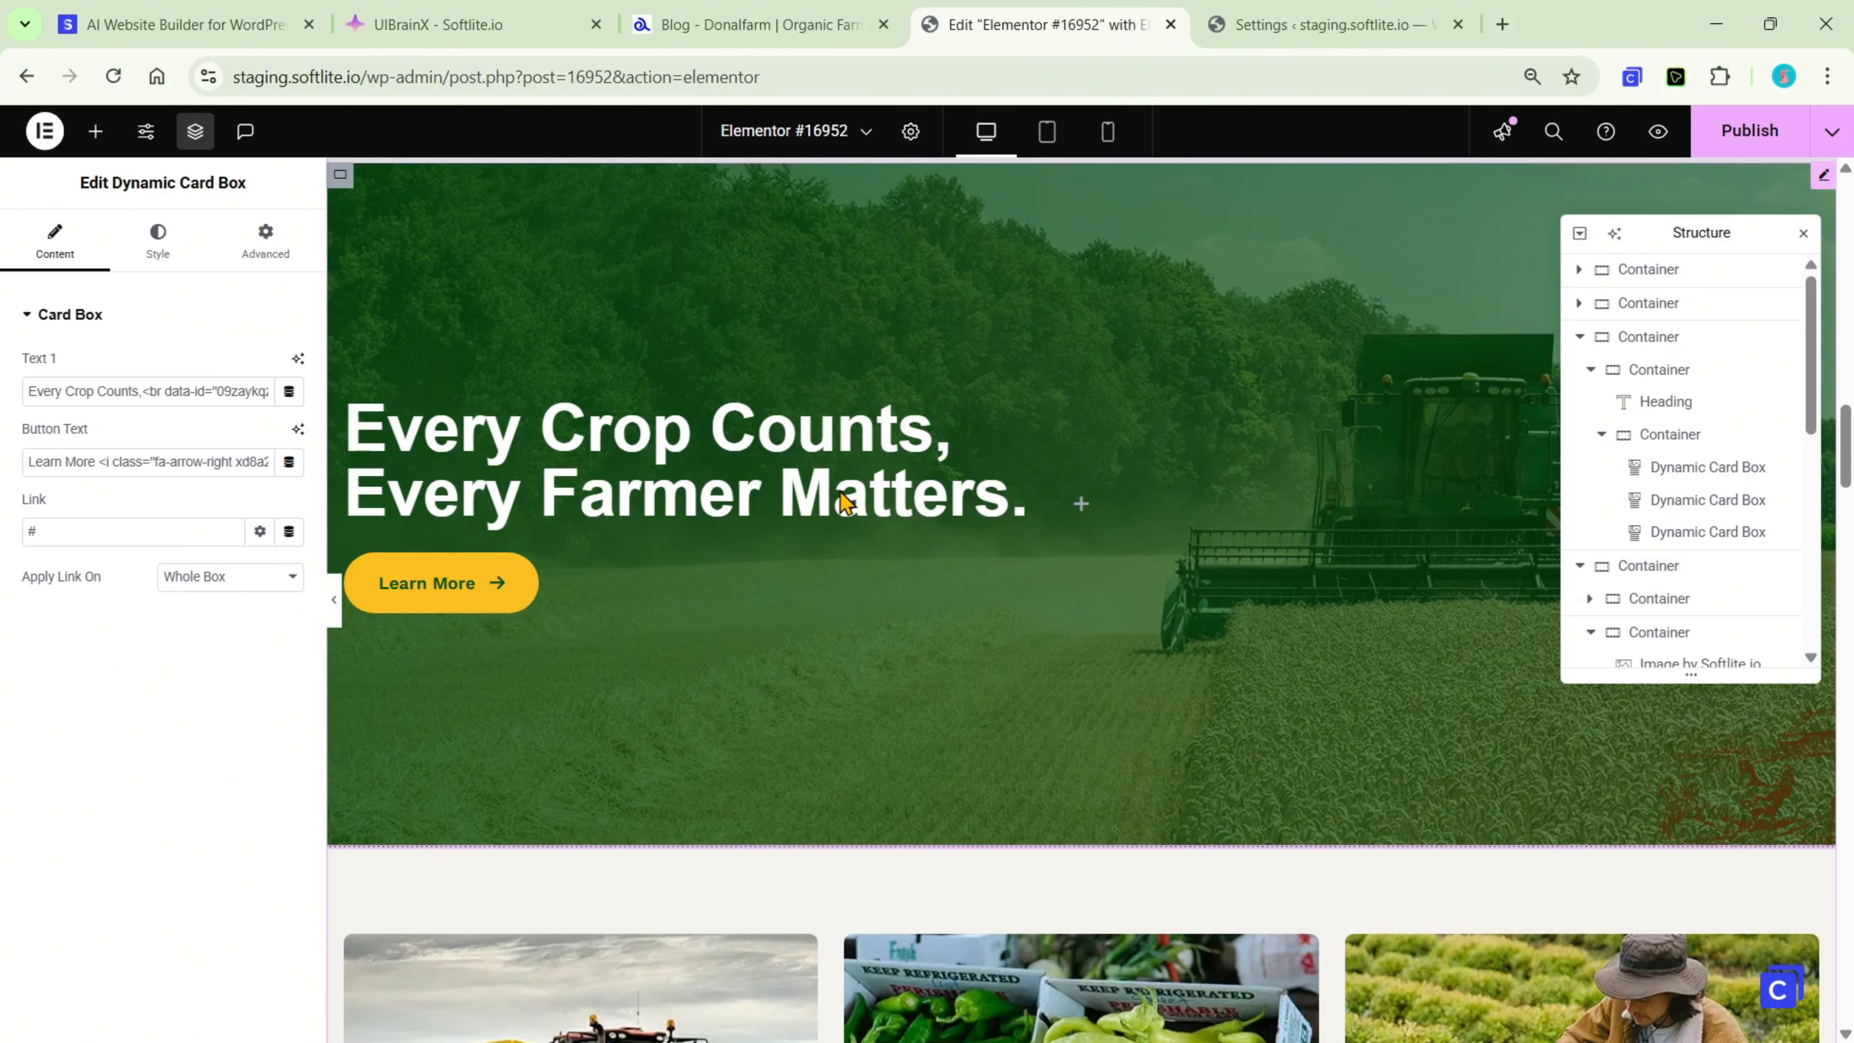
scroll(847, 506, "up", 6)
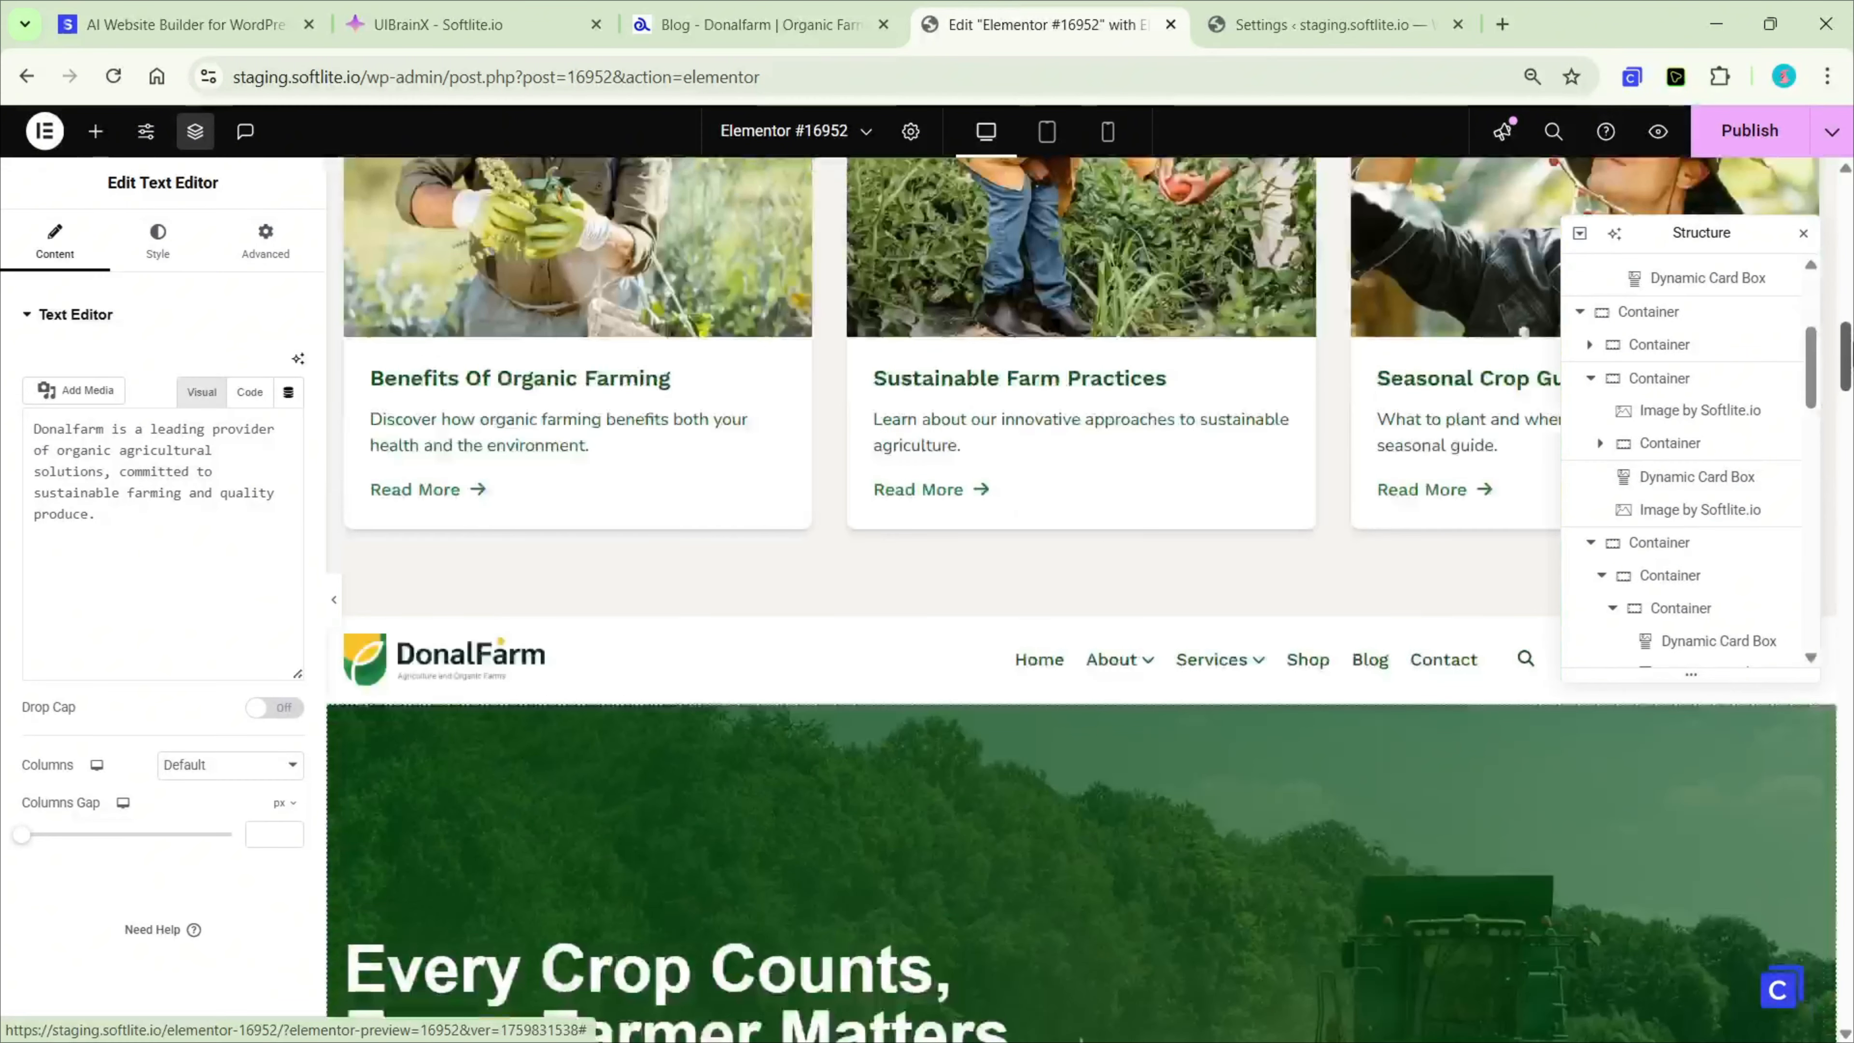
scroll(1081, 592, "down", 5)
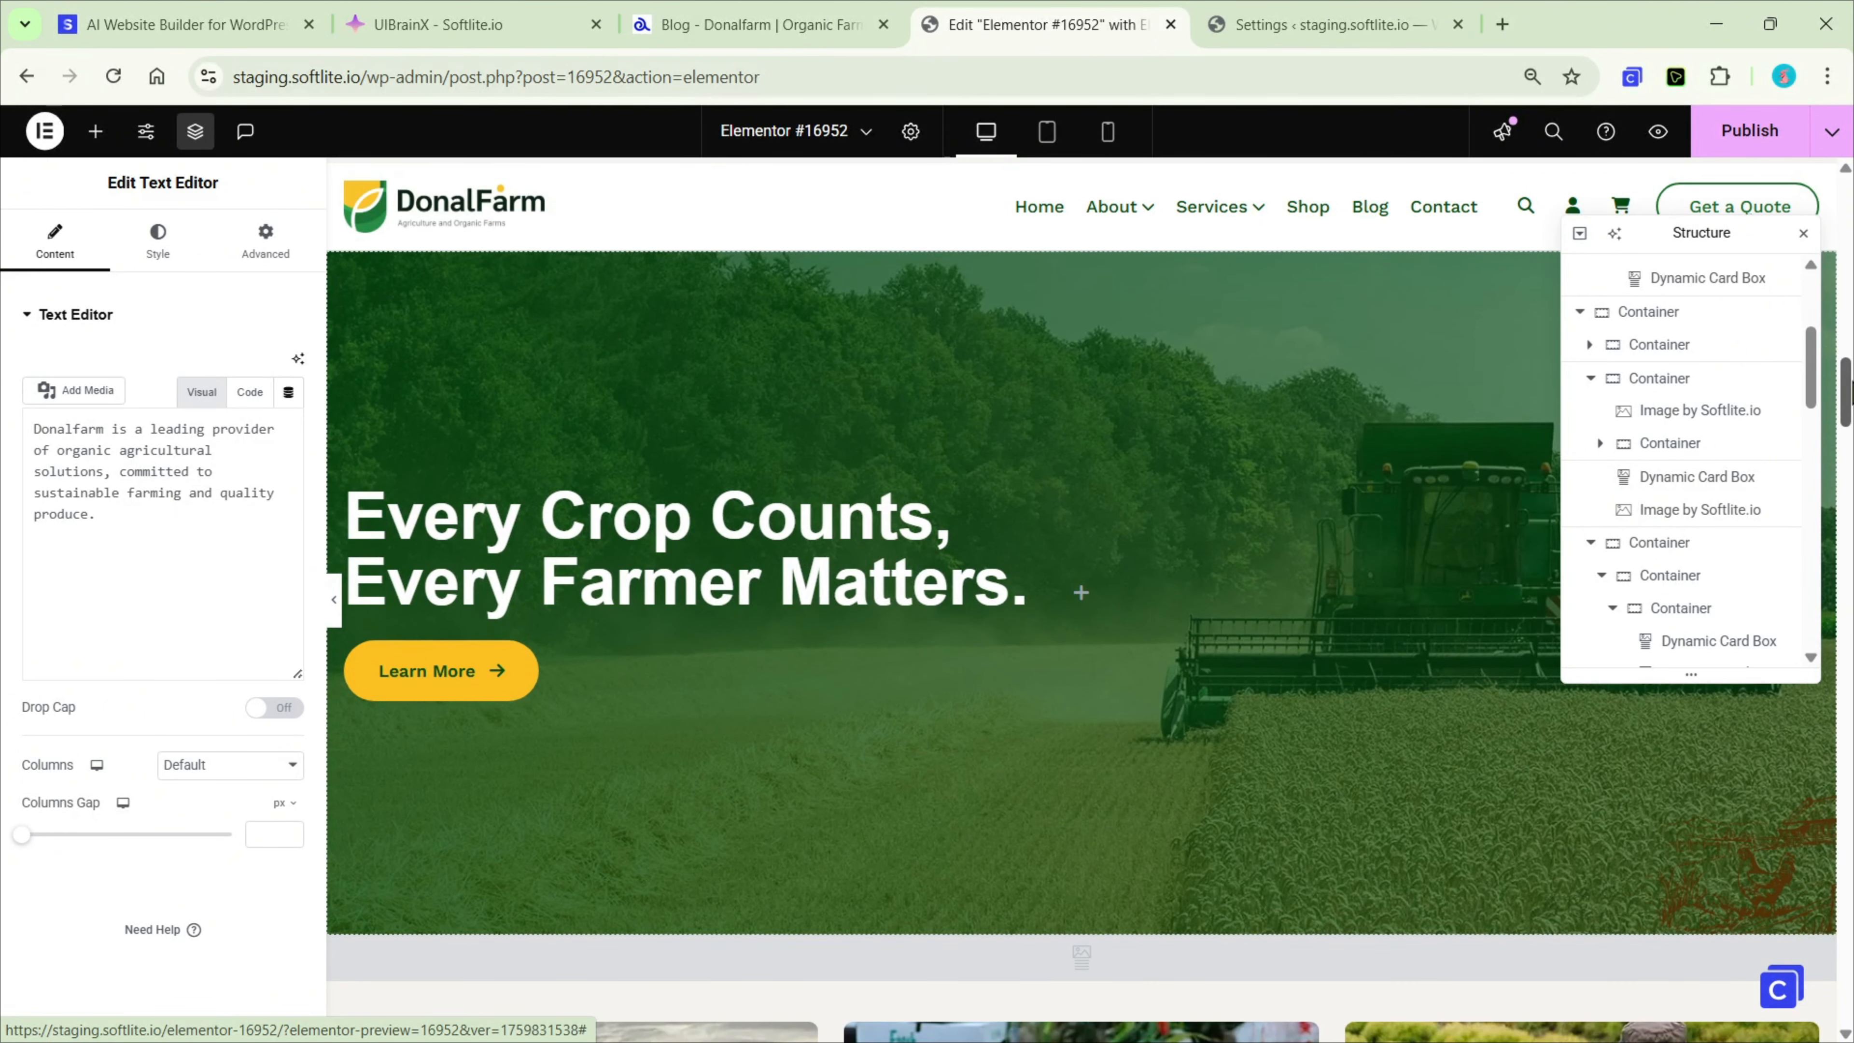
left_click(809, 527)
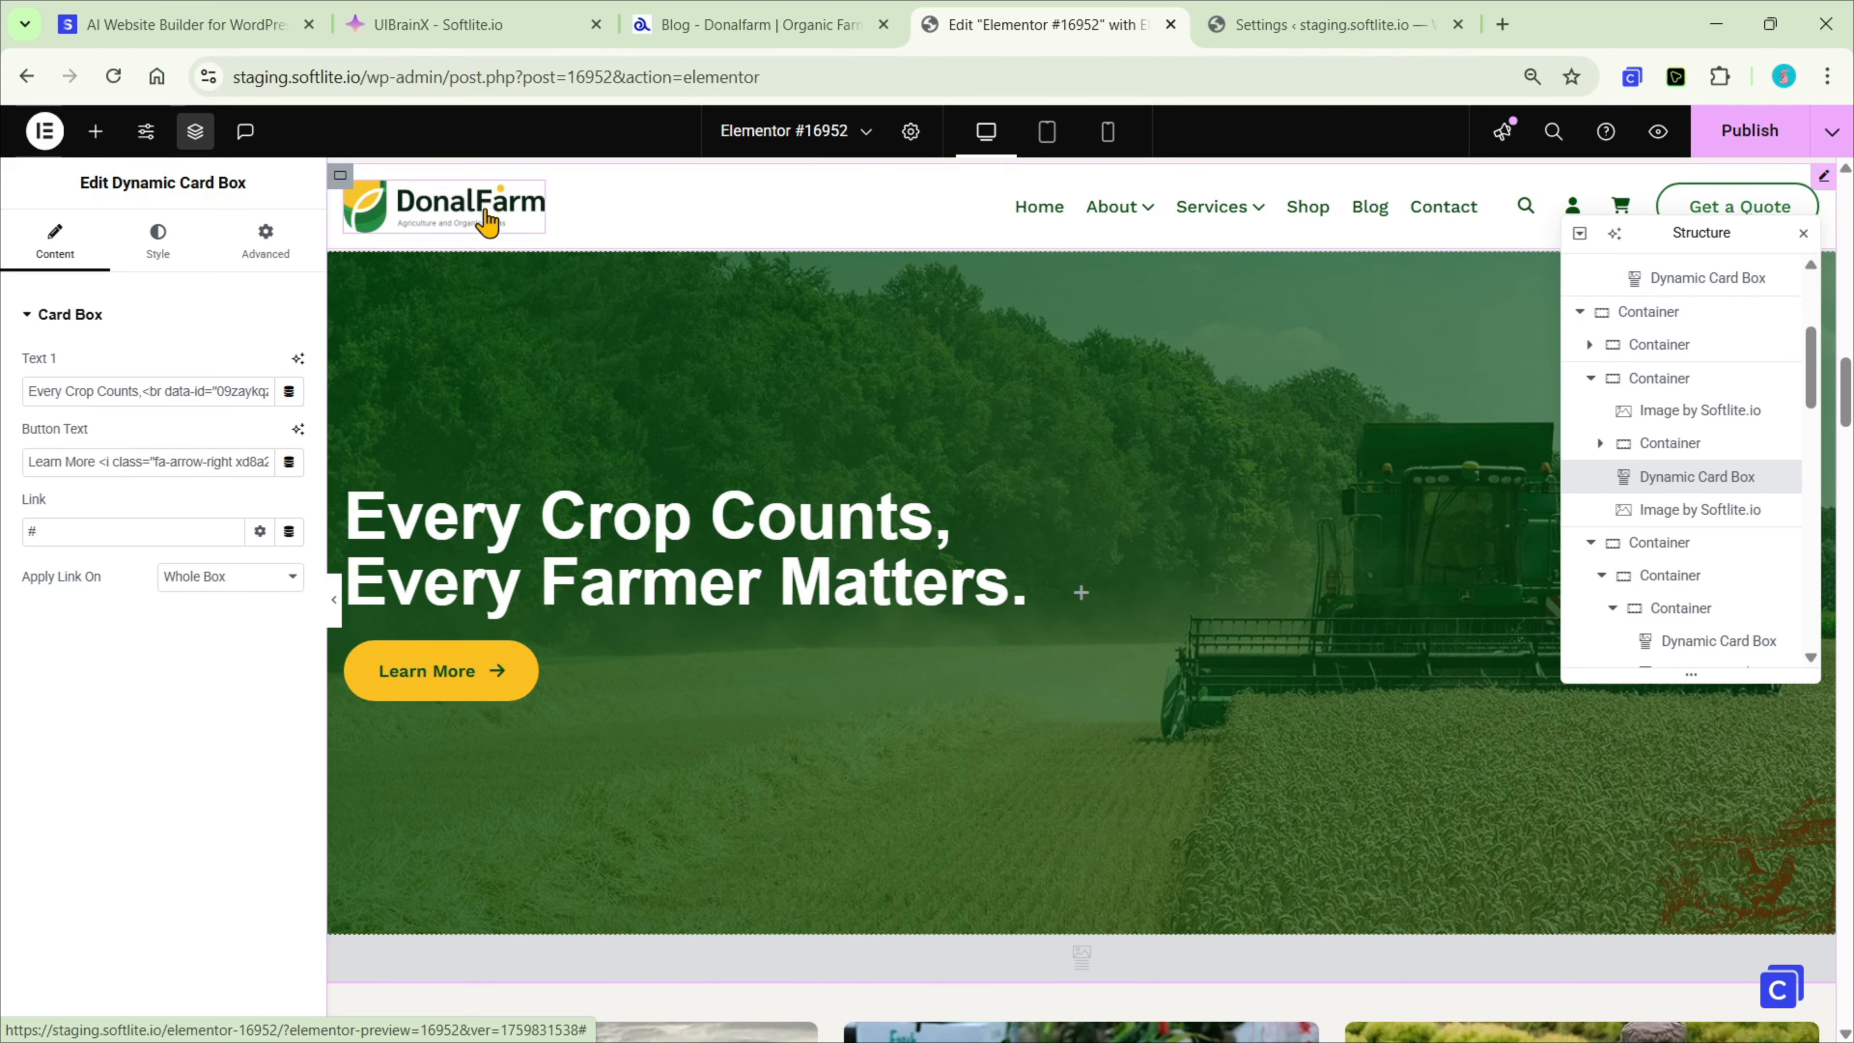
scroll(474, 482, "down", 7)
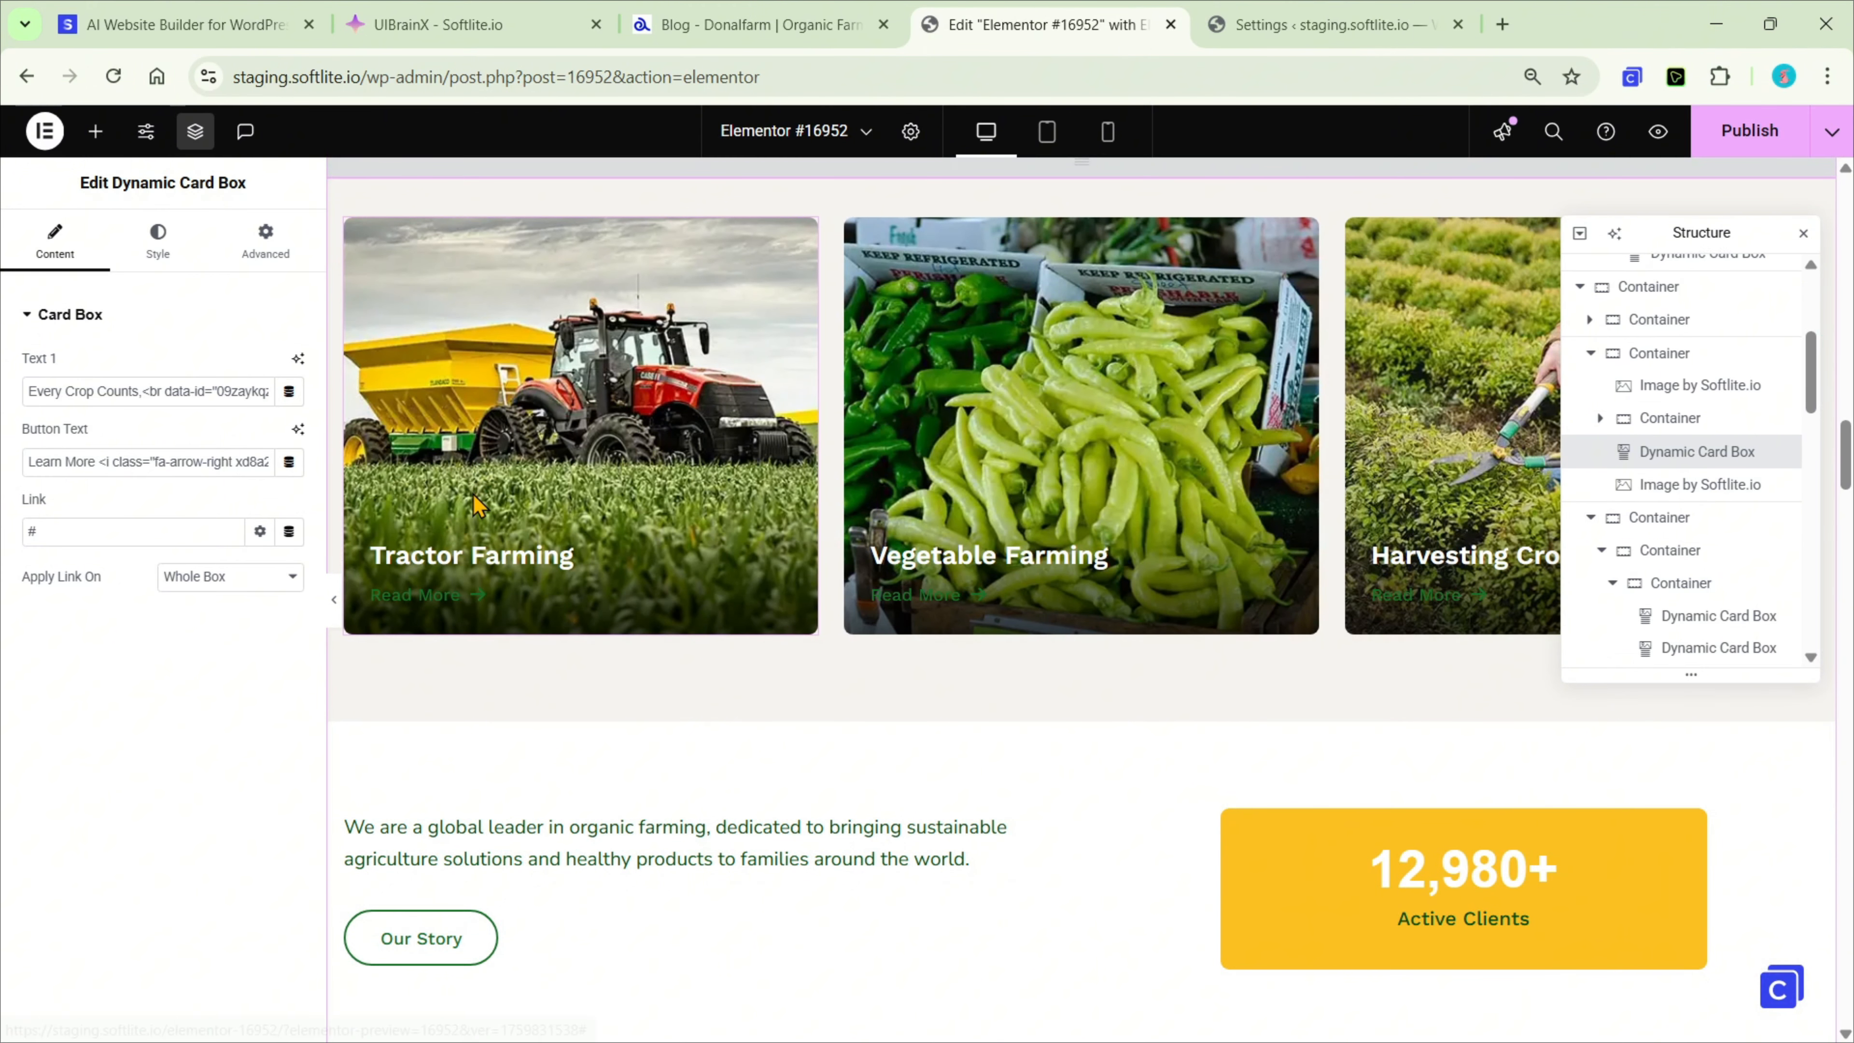
scroll(476, 506, "down", 3)
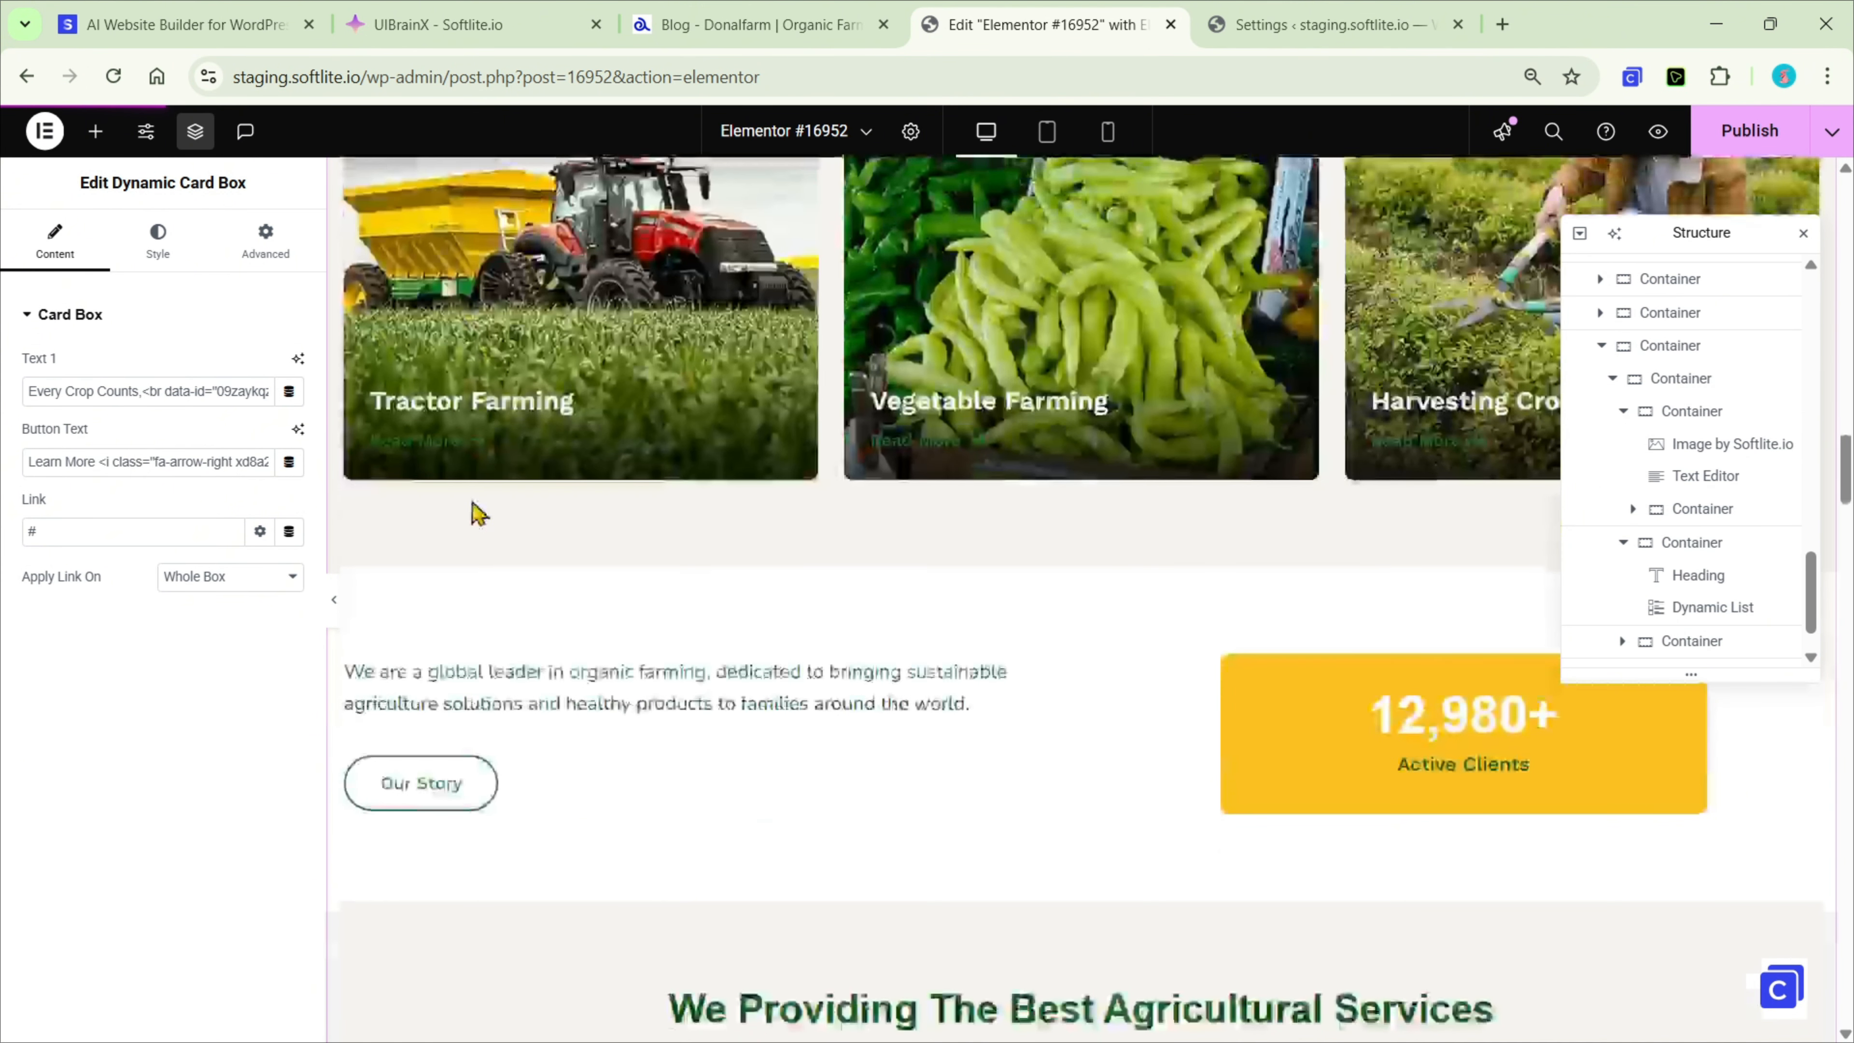
Try replacing the button text of the organic farming card box, and set it back to Our Story
left_click(458, 698)
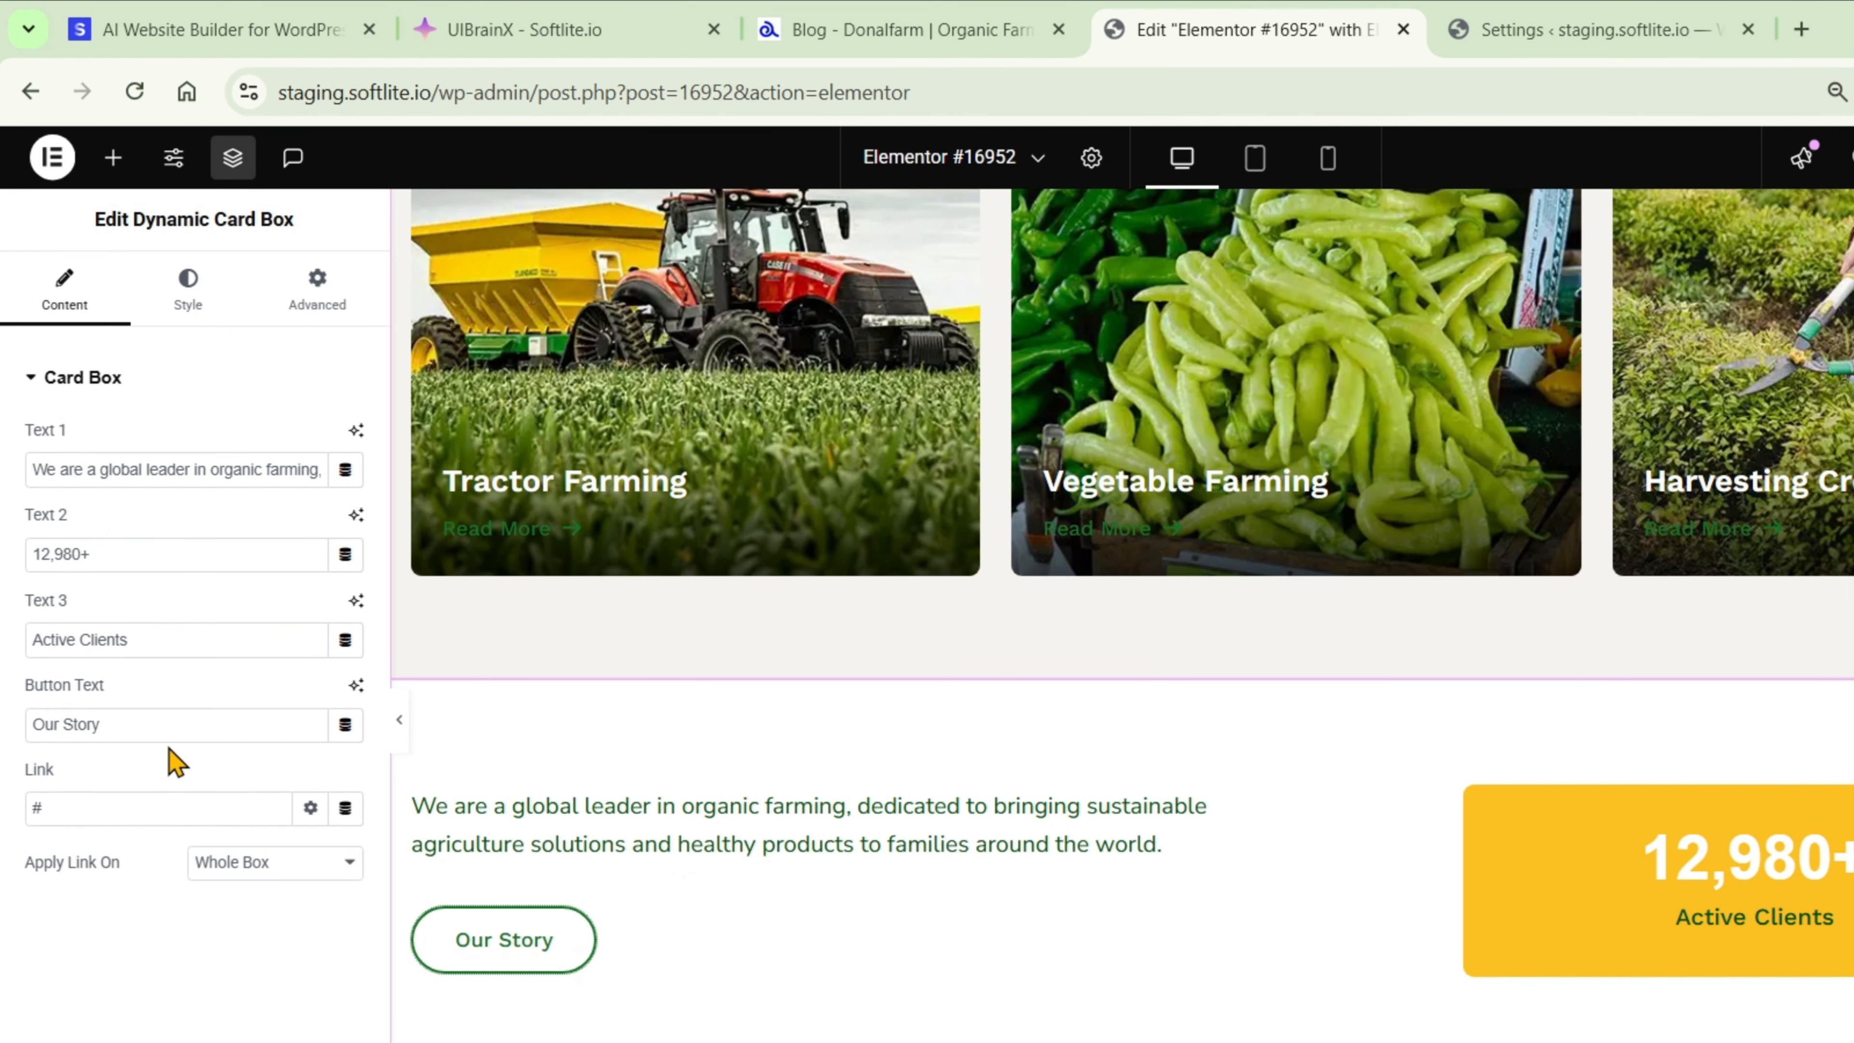
left_click_drag(106, 725, 29, 728)
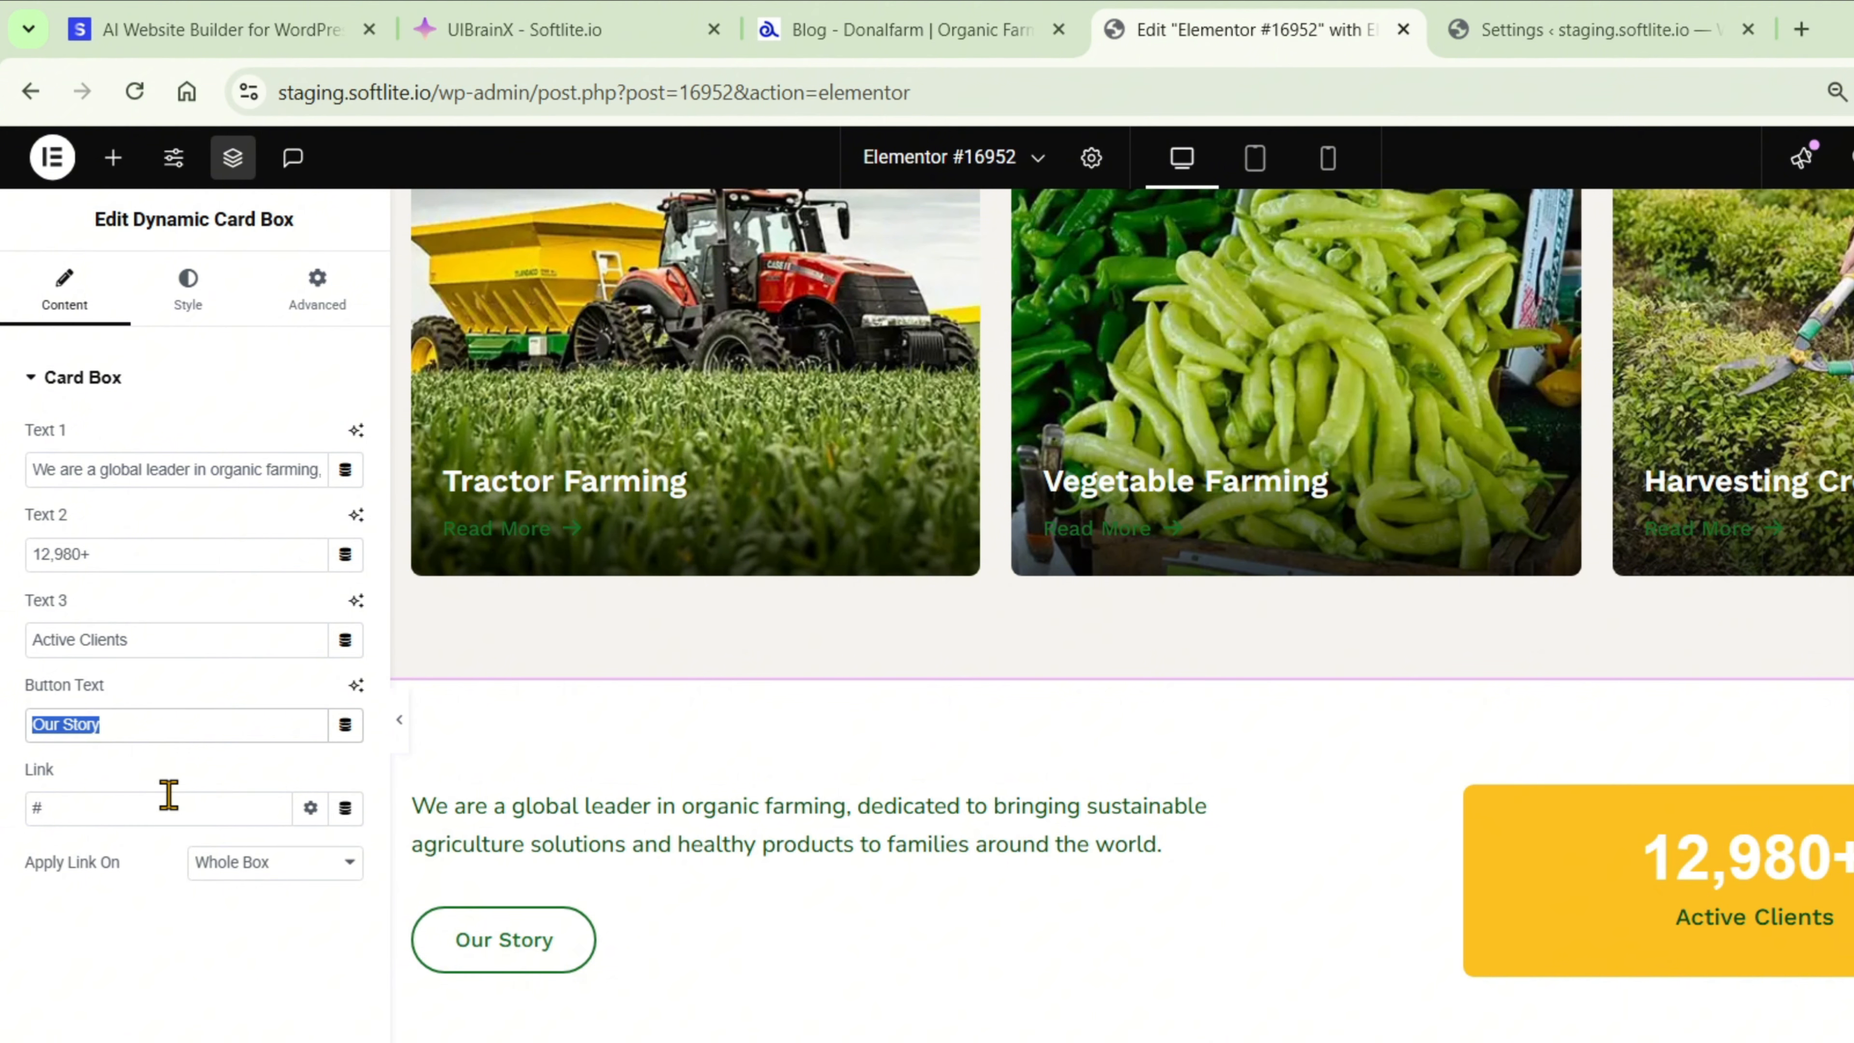
type("By")
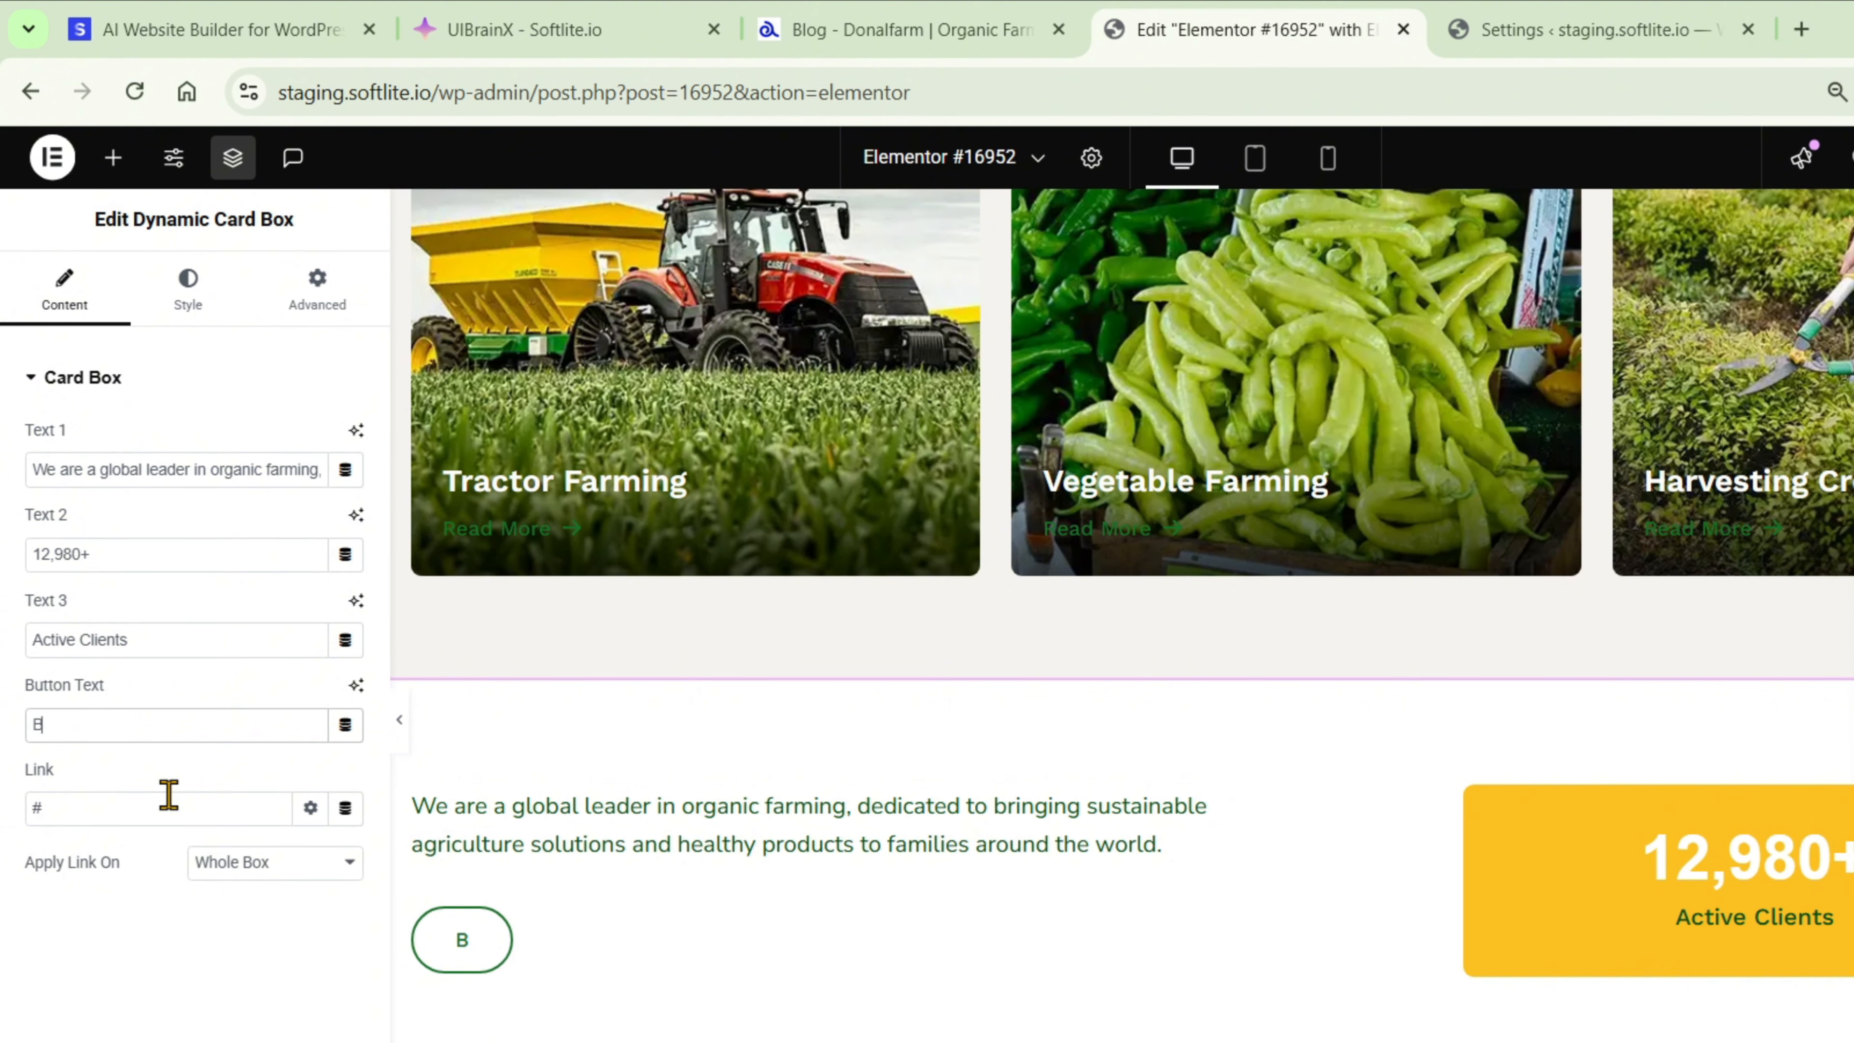
key("BackSpace")
key("BackSpace")
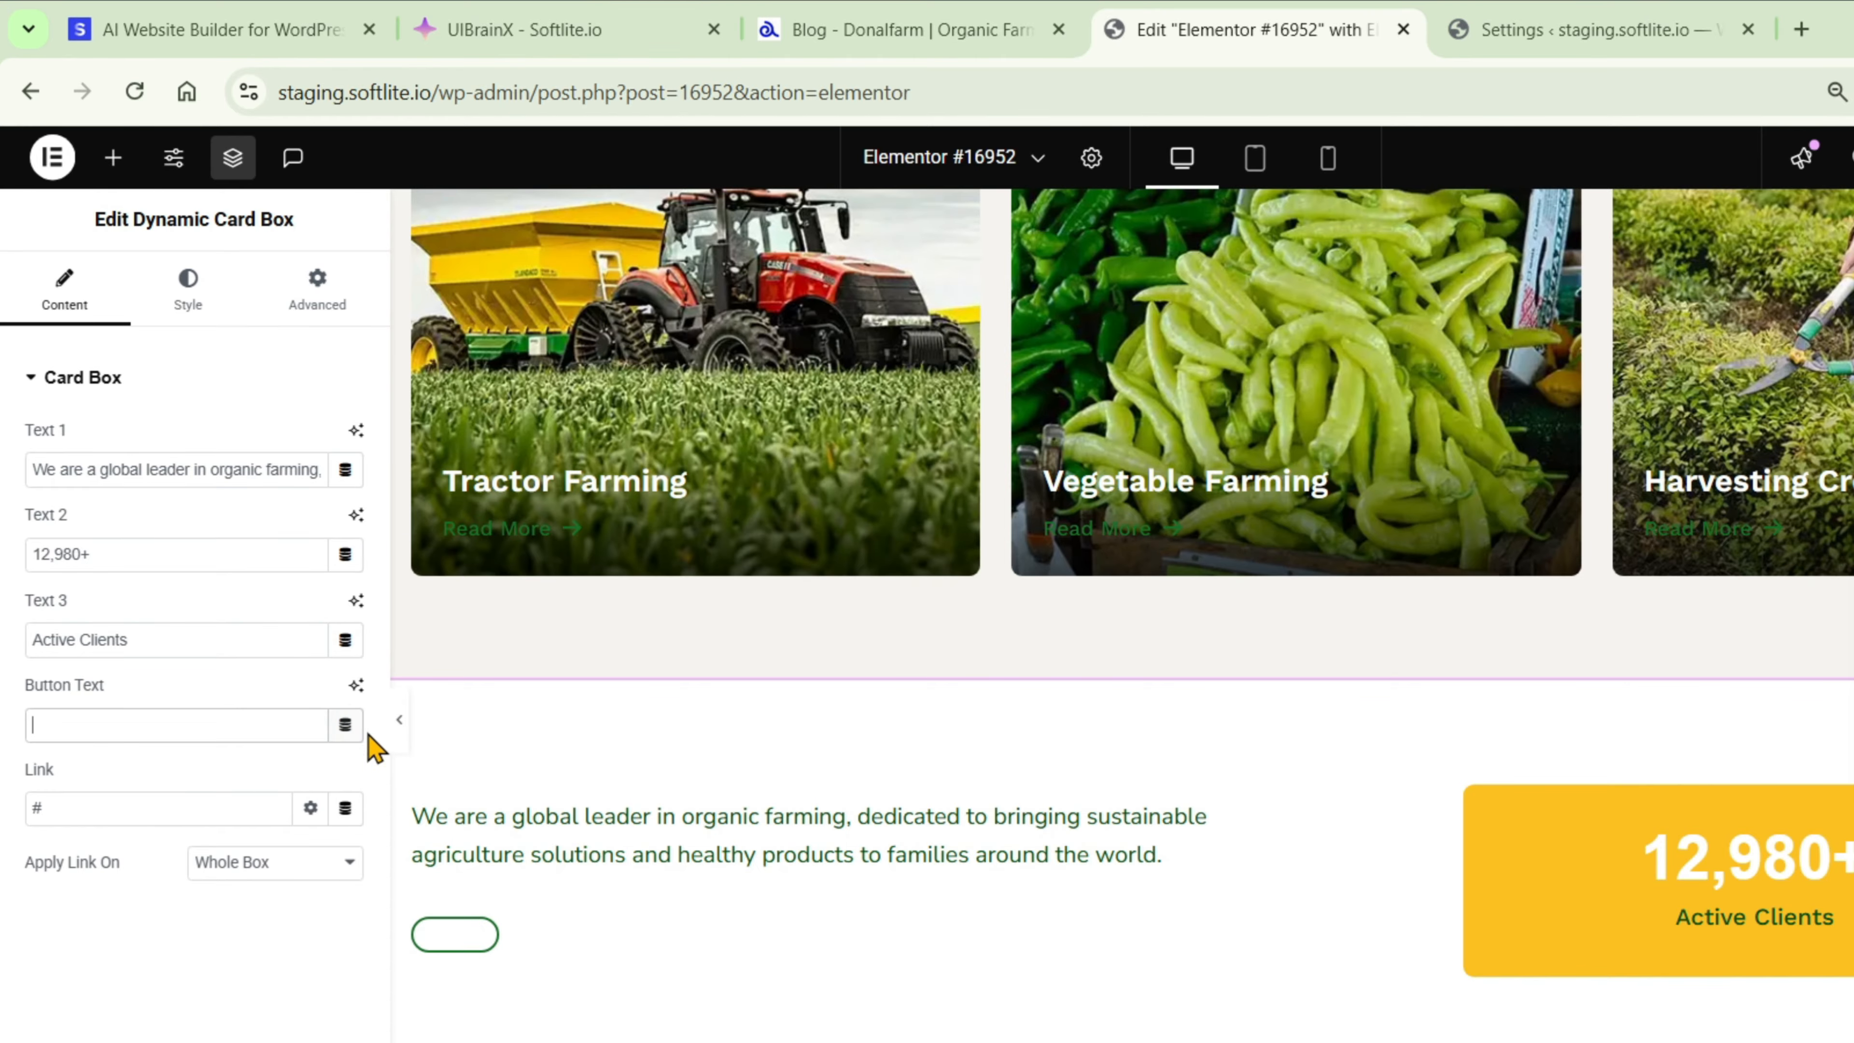
type("Our Story")
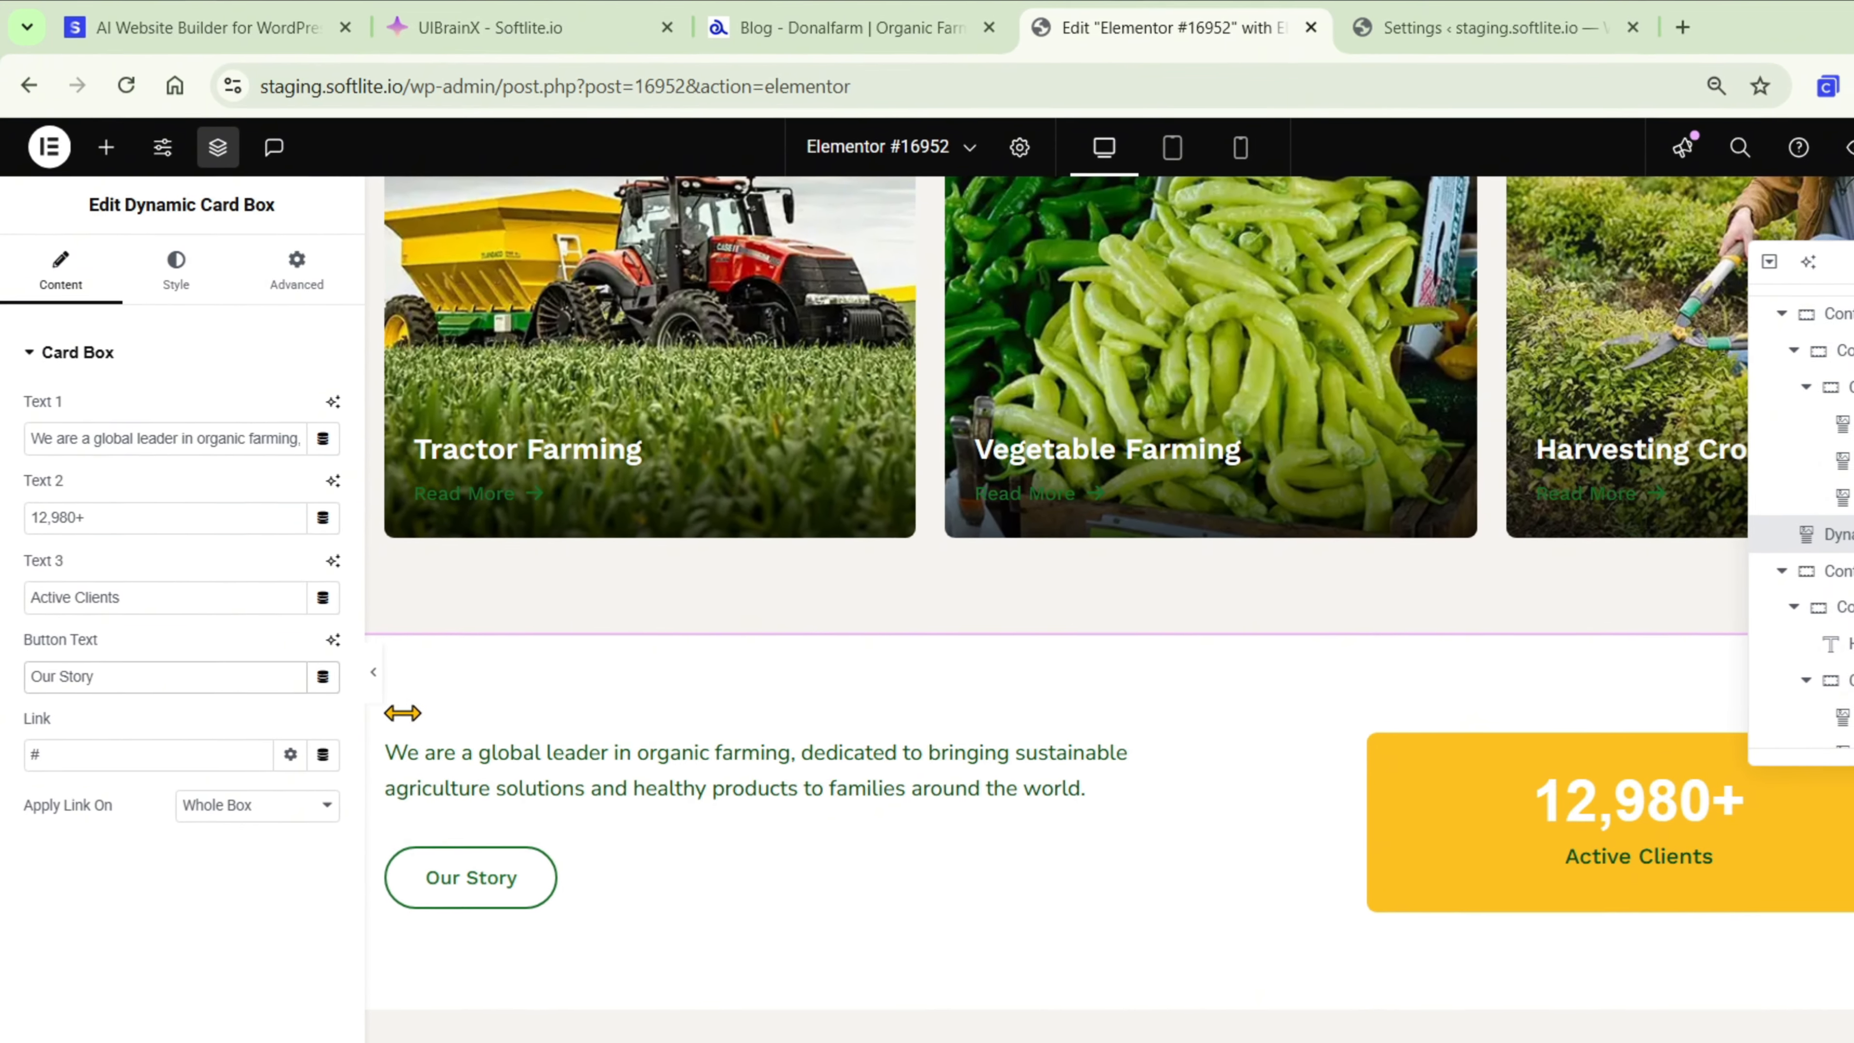
Open the hero's Dynamic Card Box for editing and select the words Learn More in its button text
scroll(669, 567, "up", 15)
left_click(669, 567)
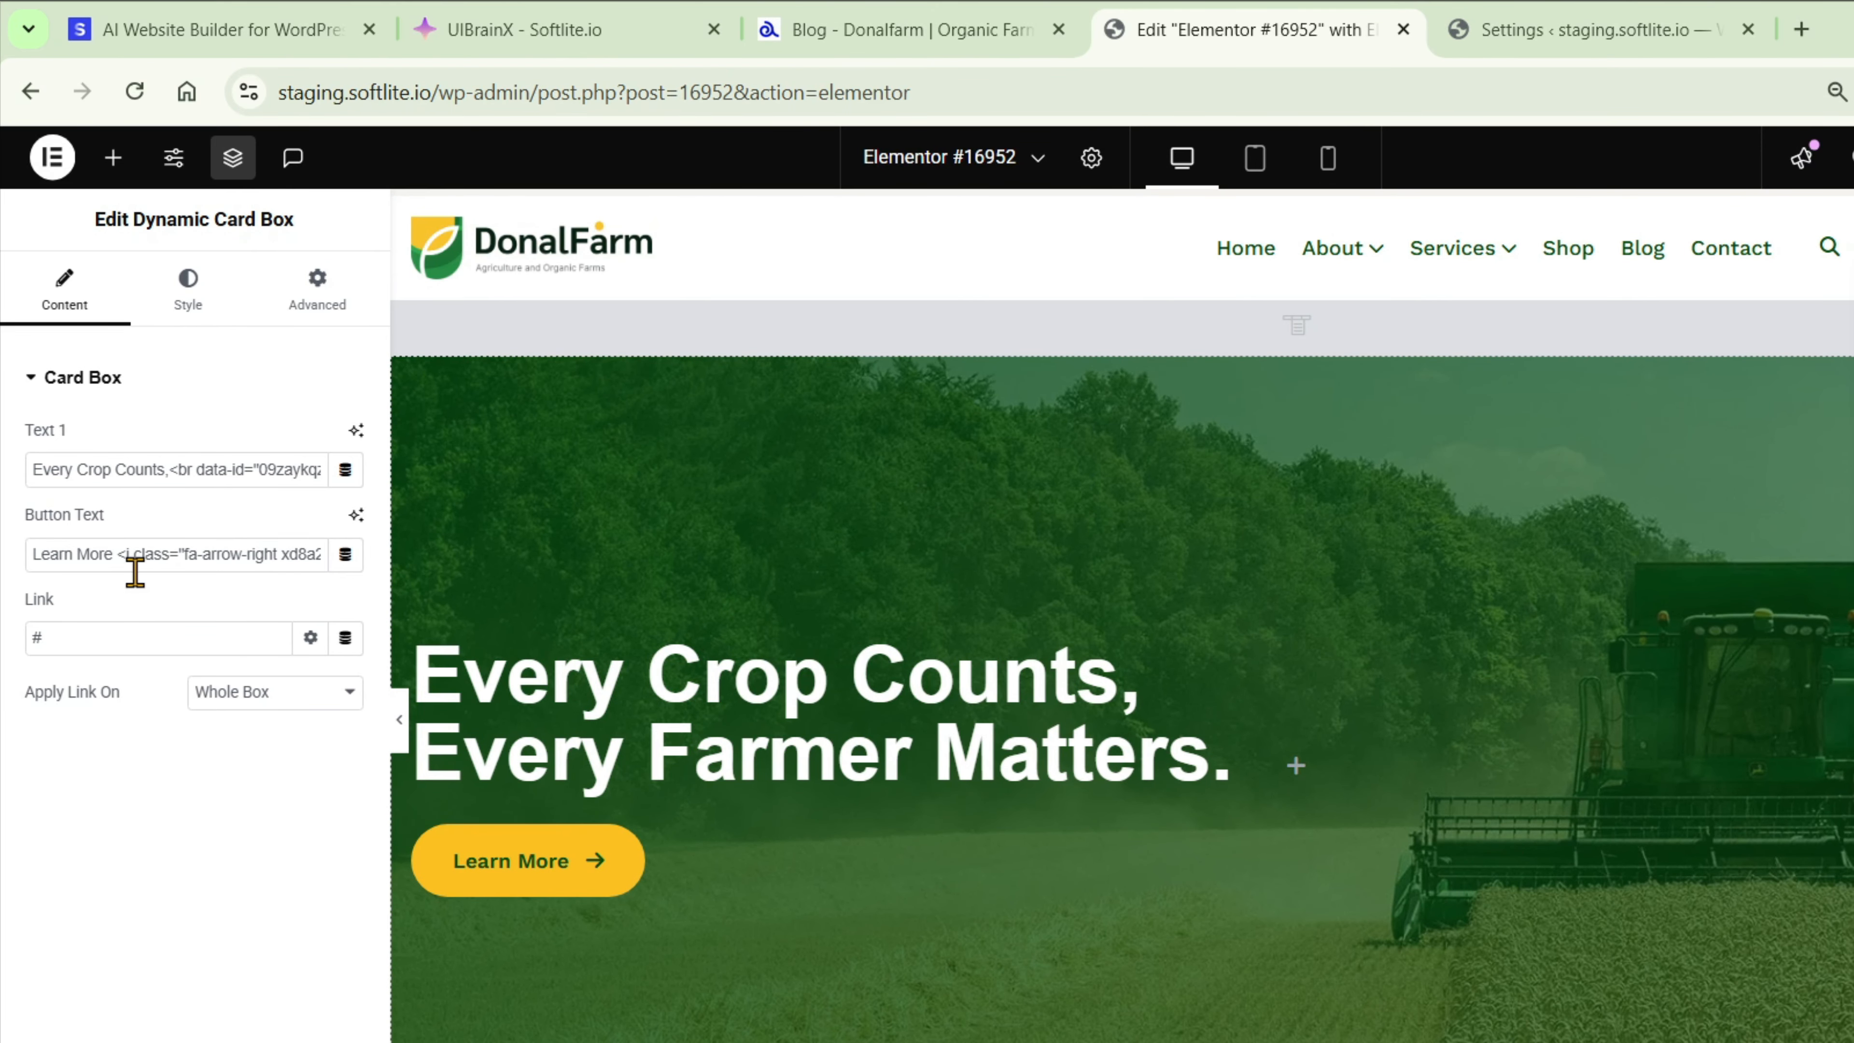
left_click_drag(113, 554, 14, 573)
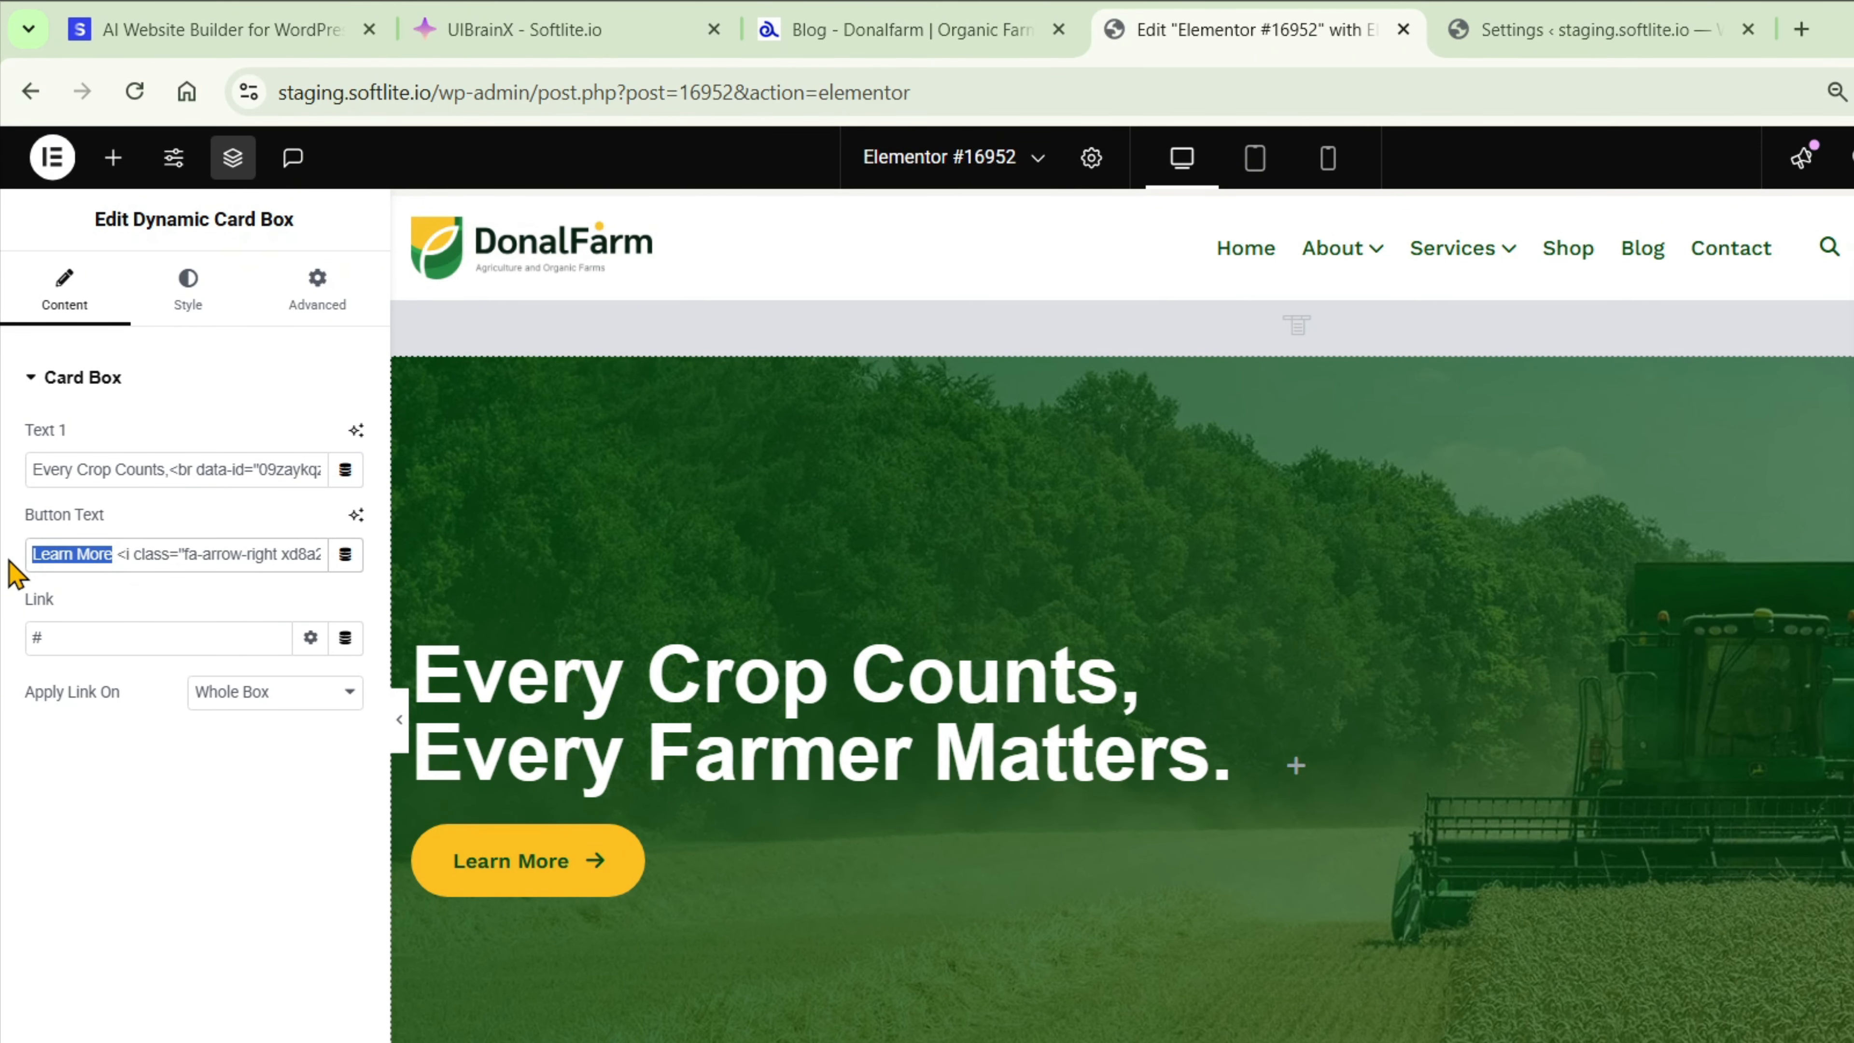